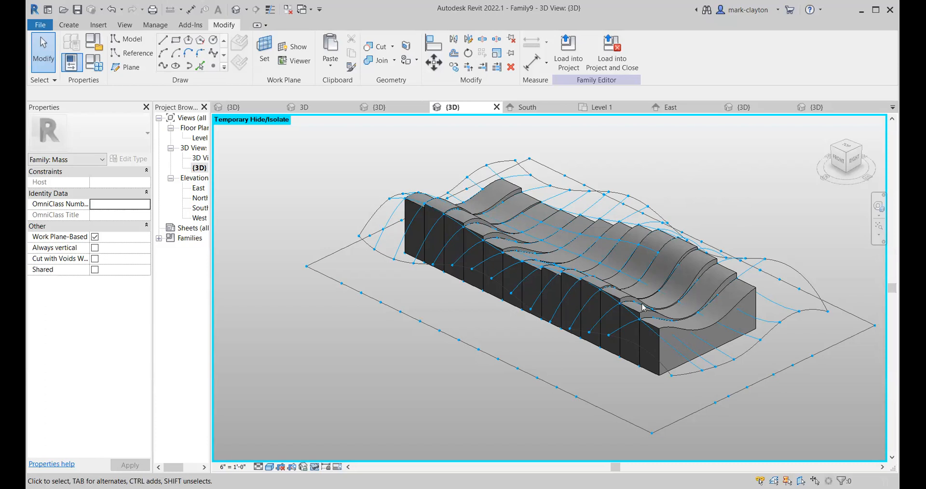
- Create a new family from the Generic Model Adaptive.rft template in the English-Imperial folder
scroll(516, 236, "up", 2)
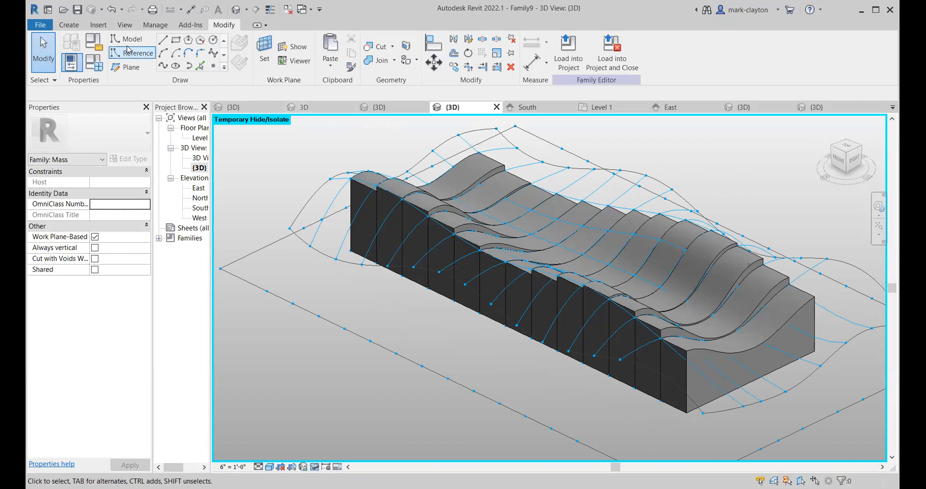
left_click(40, 27)
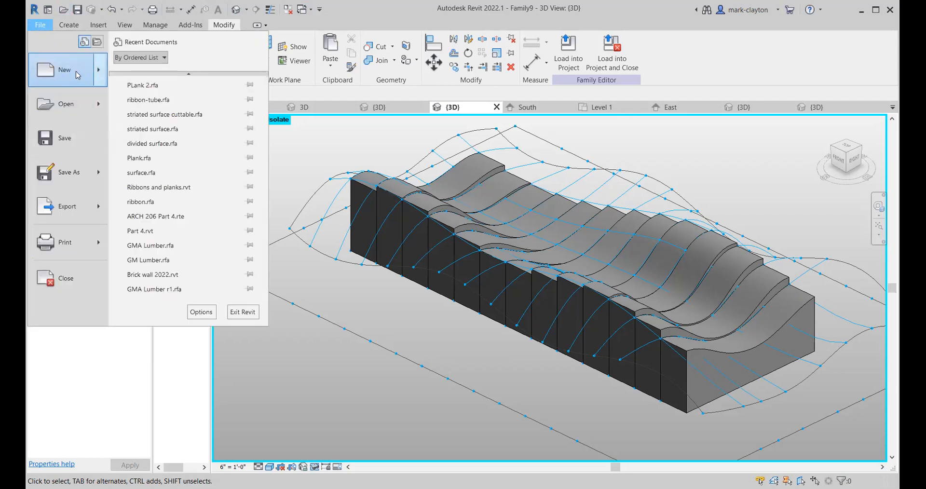
mouse_move(76, 71)
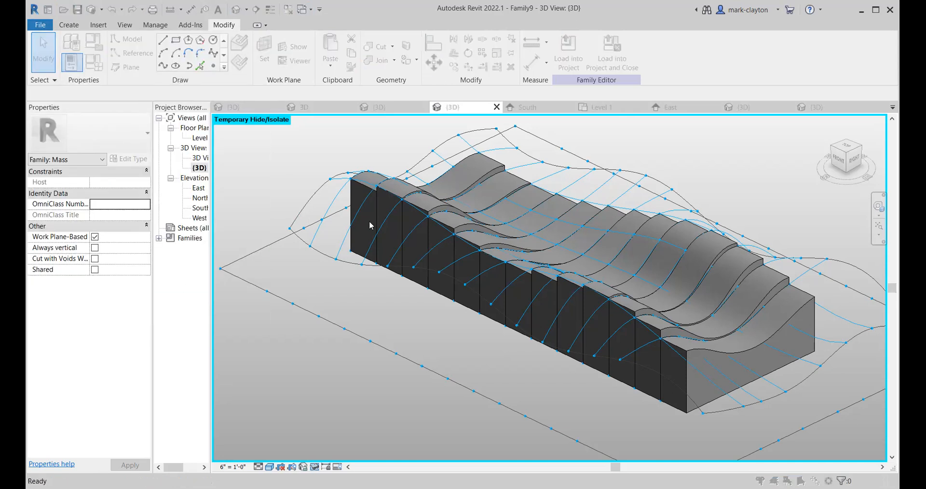
double_click(356, 175)
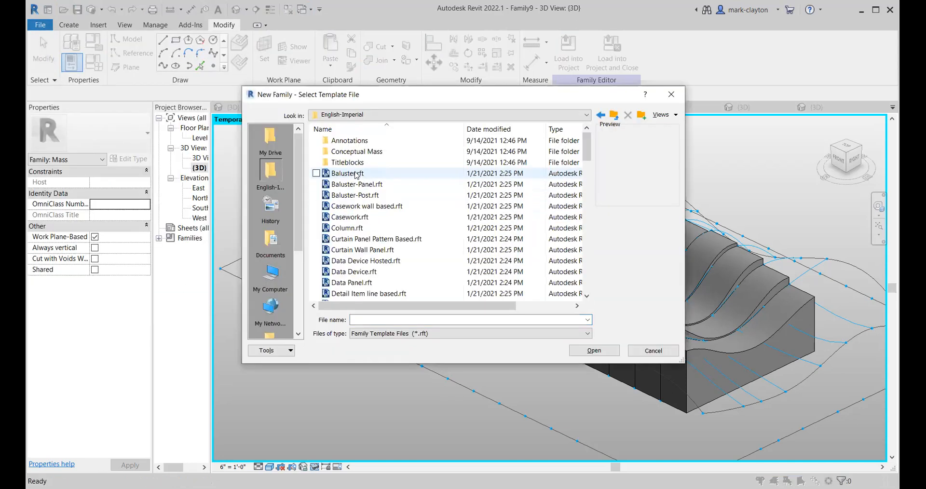
scroll(409, 217, "down", 7)
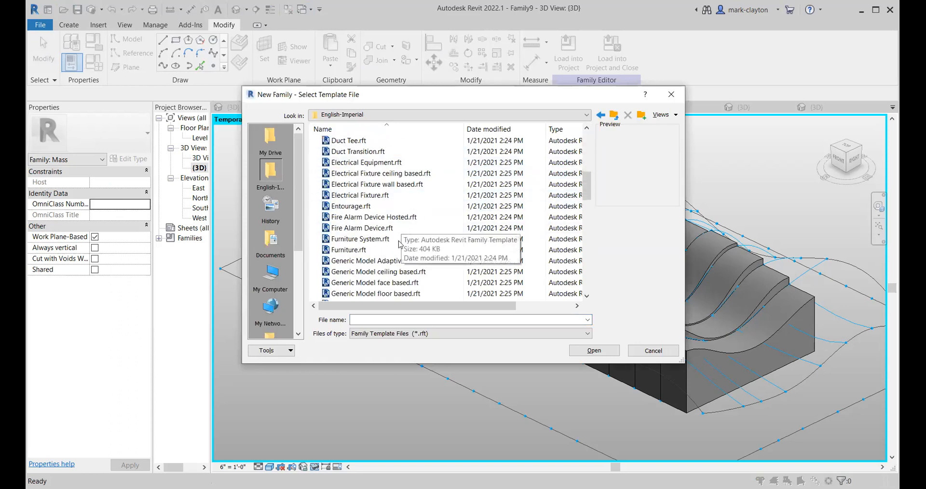
left_click(453, 260)
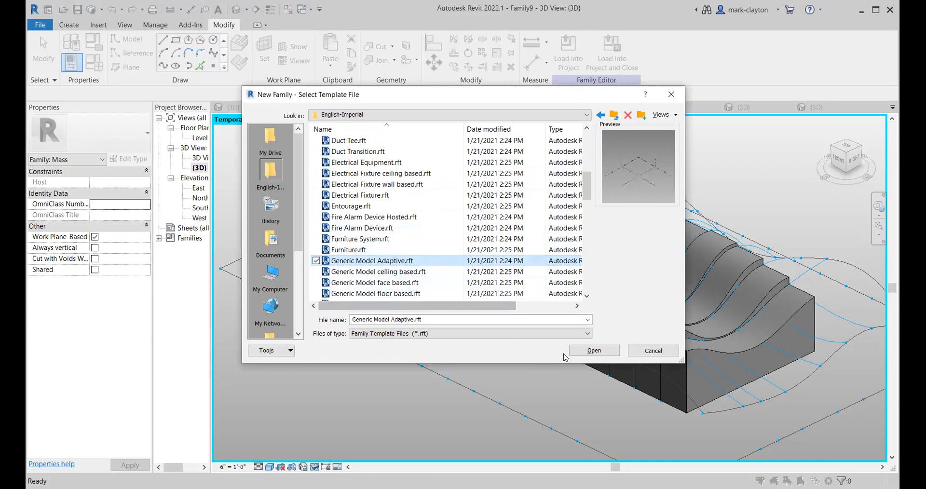
left_click(594, 350)
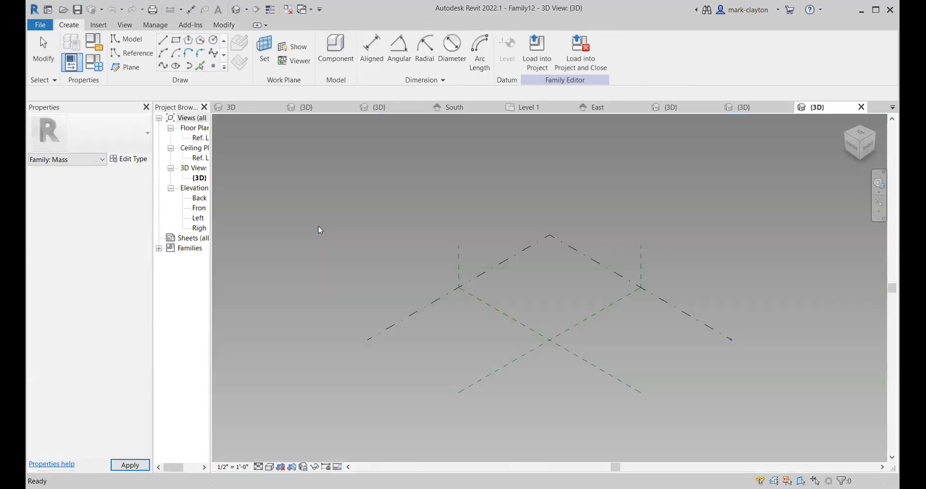
- Place twelve reference points on the reference level, as two roughly parallel rows of six beside the reference plane intersection
middle_click_drag(580, 325, 486, 225)
scroll(486, 226, "up", 1)
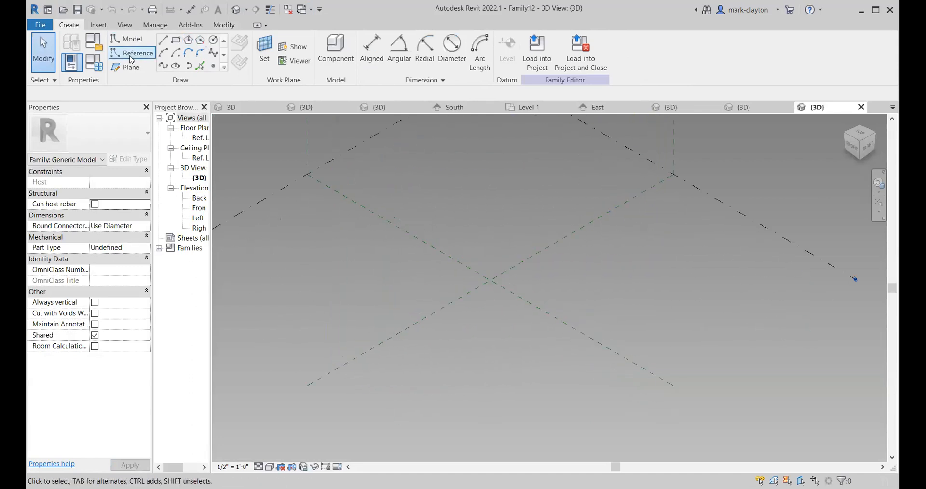
left_click(213, 65)
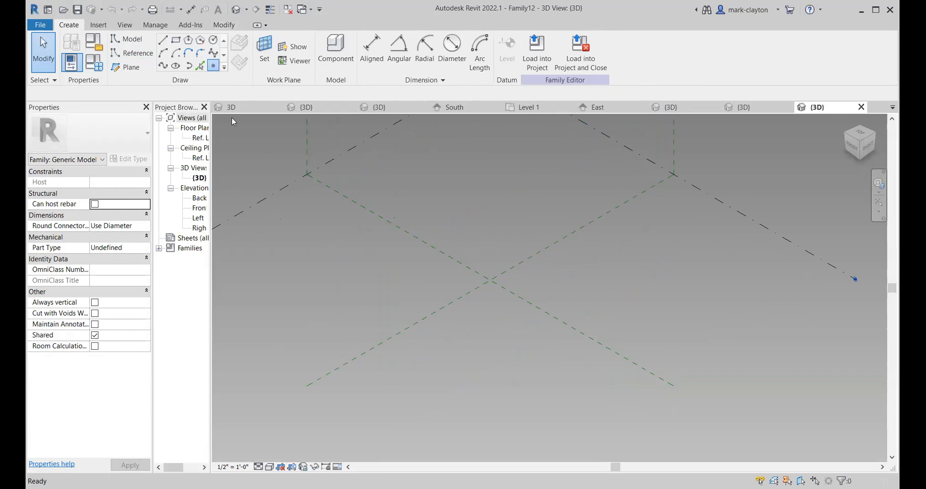
left_click(433, 263)
left_click(453, 241)
left_click(479, 235)
left_click(502, 227)
left_click(510, 218)
left_click(521, 212)
left_click(532, 237)
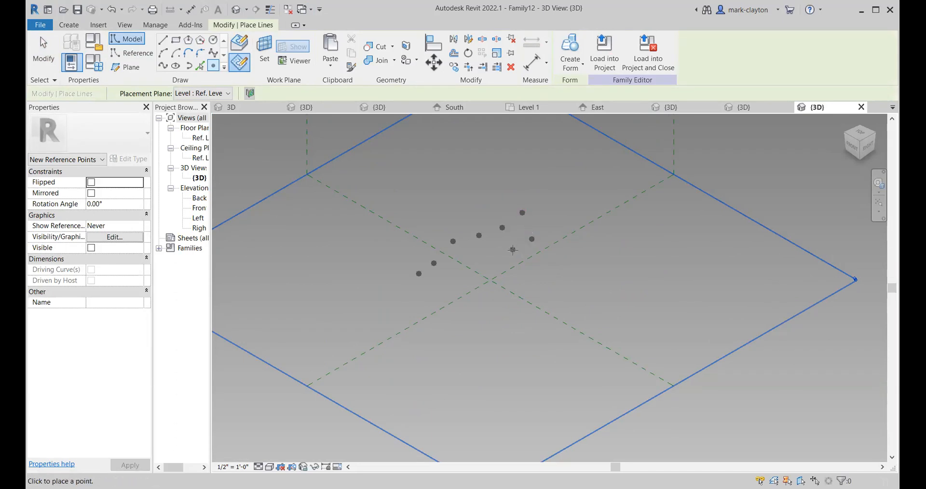
left_click(498, 258)
left_click(464, 278)
left_click(431, 295)
key("Escape")
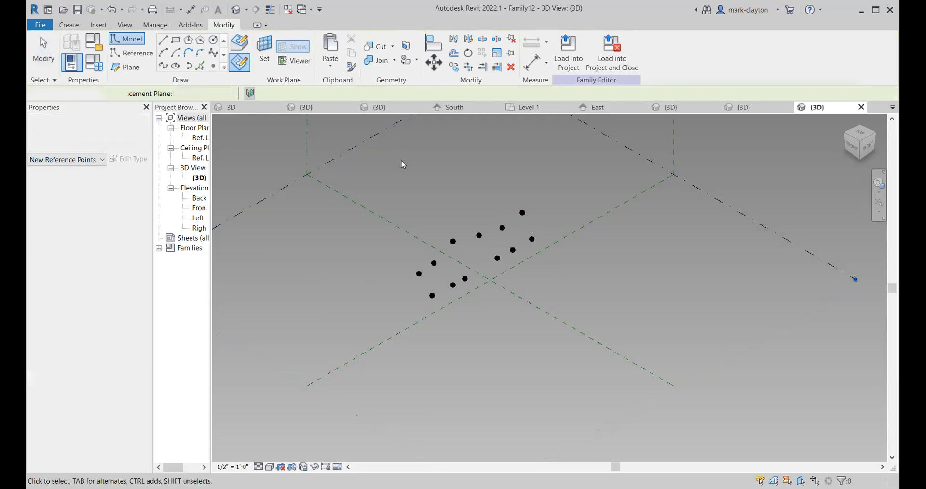
- Convert all twelve reference points into adaptive placement points
left_click_drag(391, 166, 562, 307)
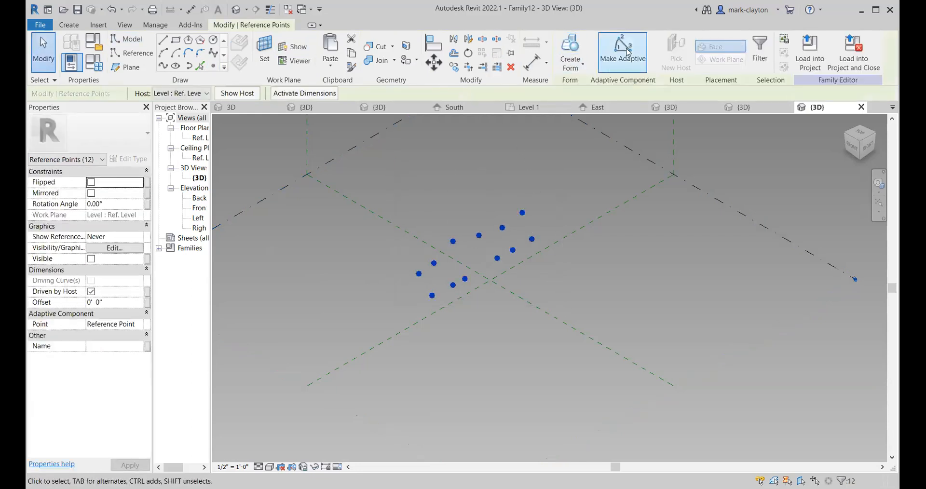
left_click(626, 52)
scroll(463, 299, "up", 3)
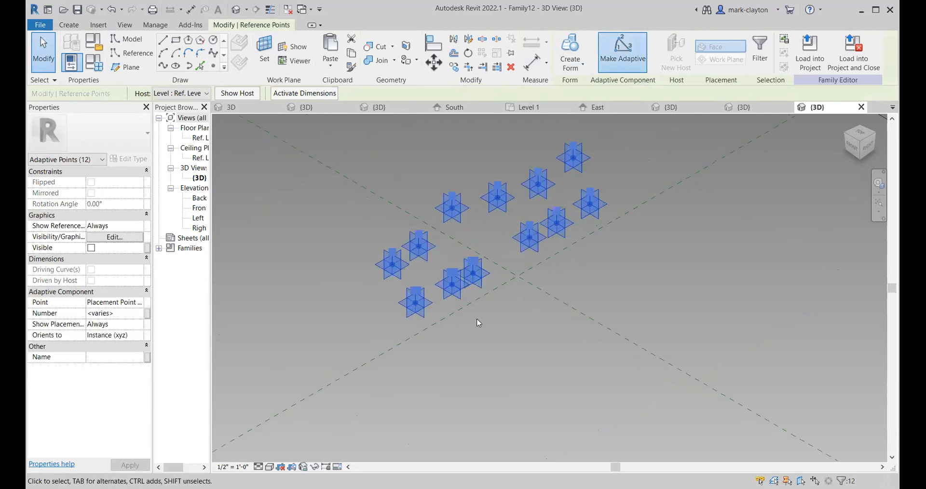
scroll(478, 323, "up", 1)
middle_click_drag(478, 323, 471, 356)
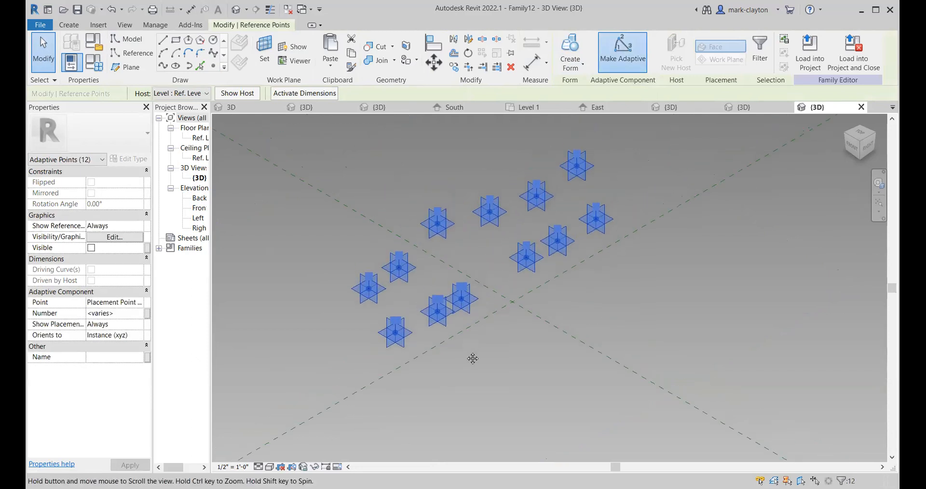
left_click(539, 355)
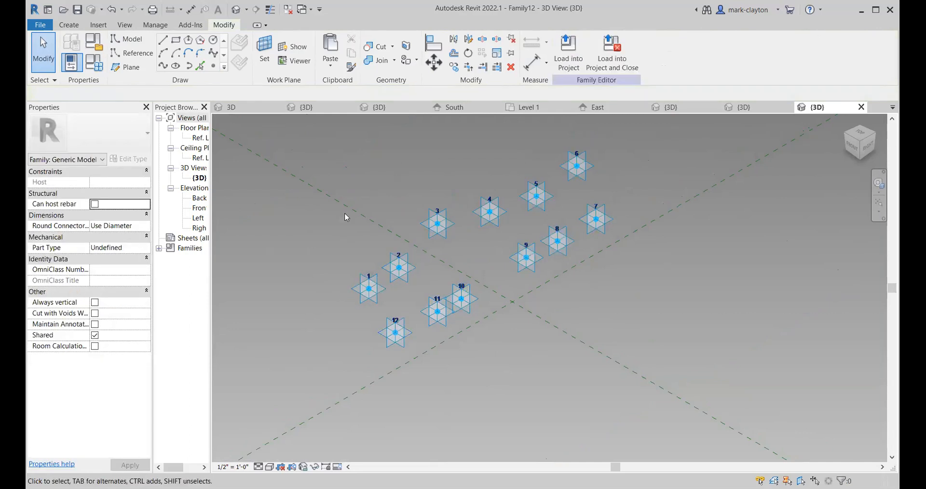
- Create a spline through adaptive points 1 to 6
left_click_drag(302, 170, 444, 292)
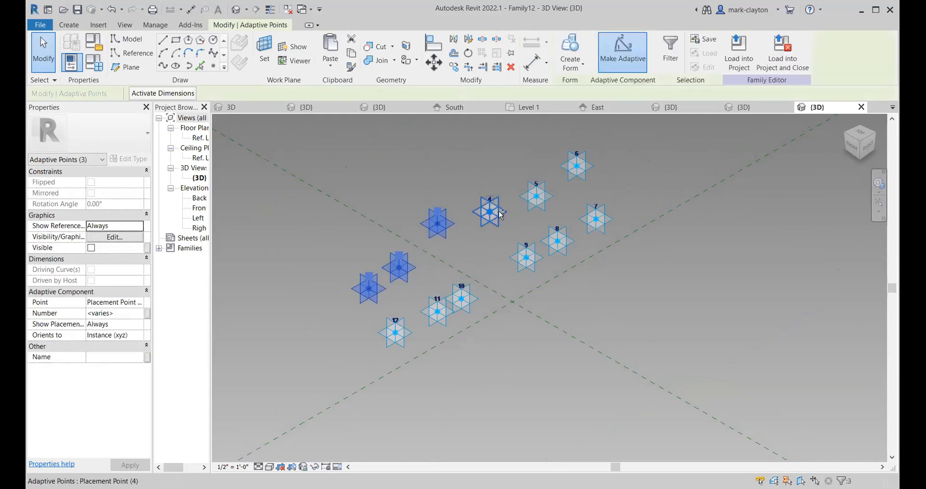
left_click(490, 211, "ctrl")
left_click(536, 195, "ctrl")
left_click(570, 176, "ctrl")
left_click(162, 66)
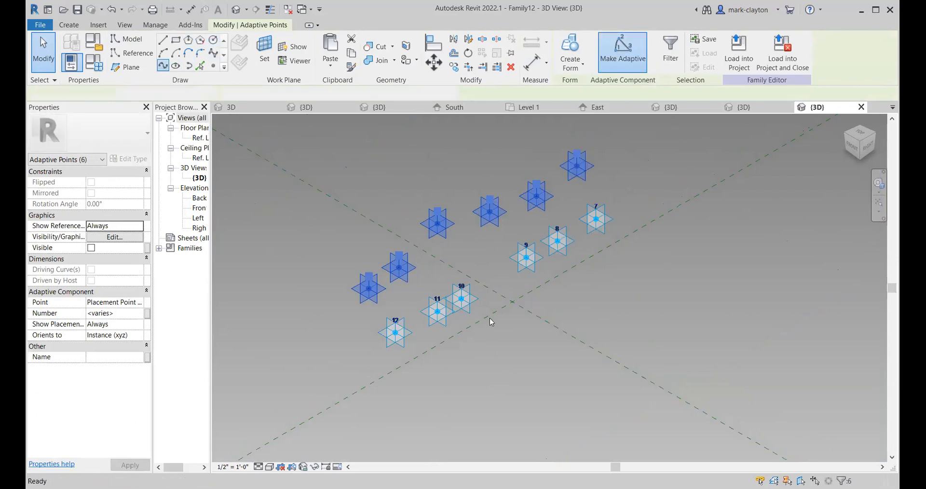
- Create a second spline through adaptive points 7 to 12
left_click(389, 341)
left_click(437, 311, "ctrl")
left_click(462, 302, "ctrl")
left_click(526, 257, "ctrl")
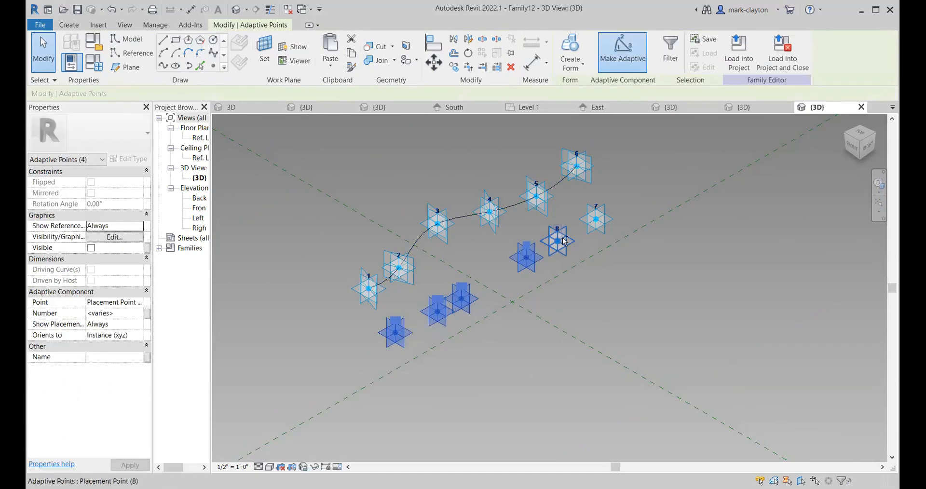
left_click(559, 241, "ctrl")
left_click(596, 219, "ctrl")
left_click(163, 65)
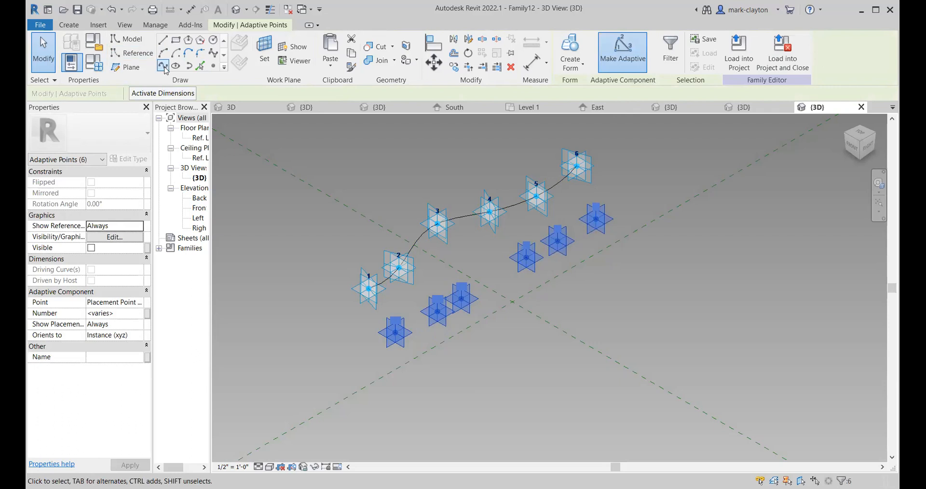
- Connect adaptive points 1 and 12 with a spline through points to close that end of the outline
left_click(391, 297)
left_click(368, 324)
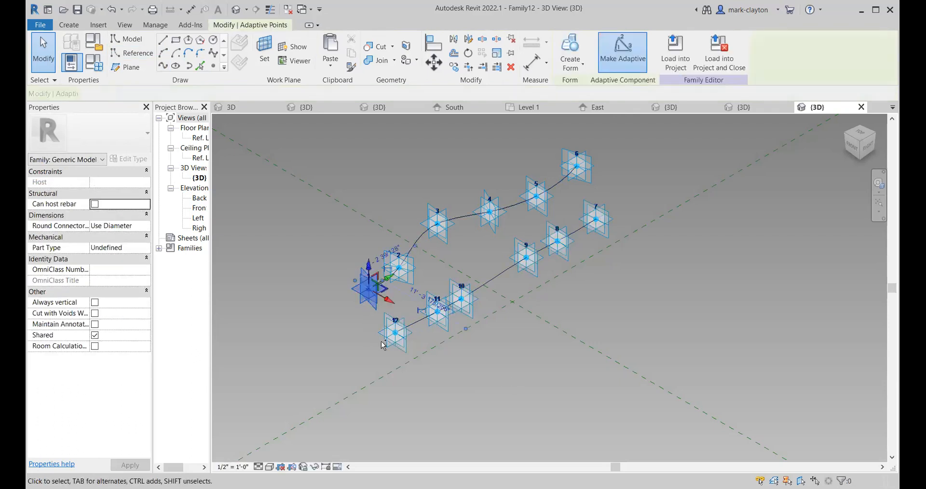
left_click(383, 340, "ctrl")
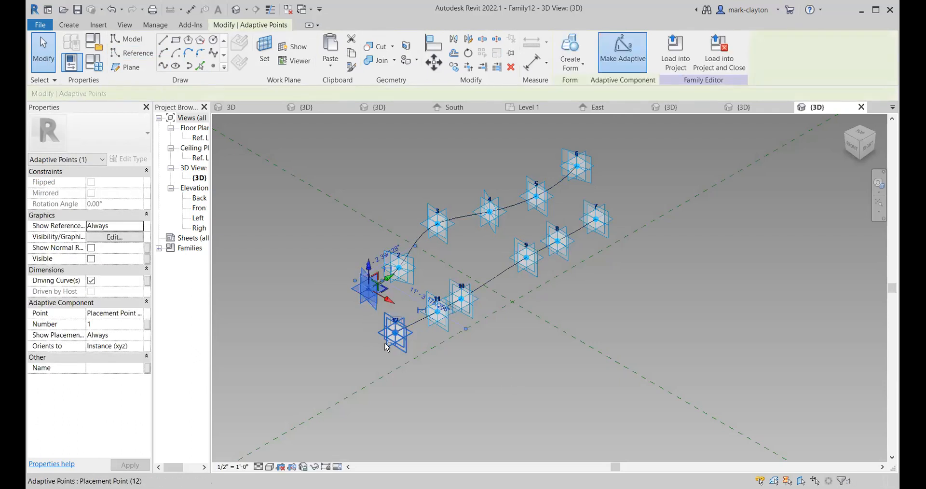
left_click(162, 66)
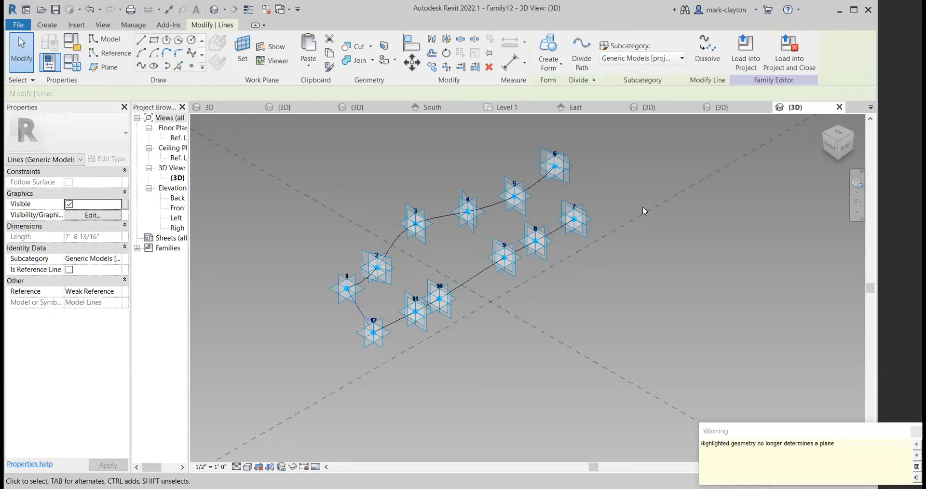
- Connect adaptive points 6 and 7 with a spline through points to complete the closed outline
left_click(596, 174)
left_click(610, 226, "ctrl")
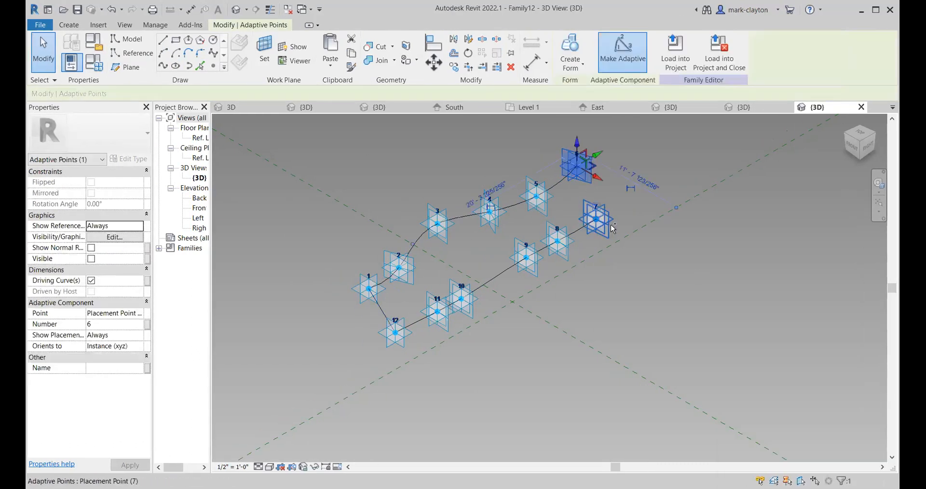
left_click(162, 69)
left_click(645, 273)
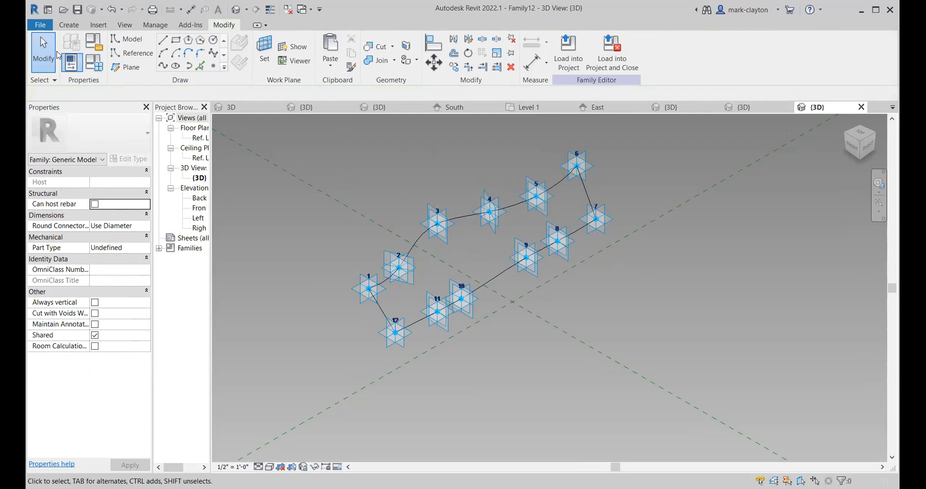
- Create a solid extruded form from the closed outline of four curves
left_click(466, 221)
left_click(626, 230)
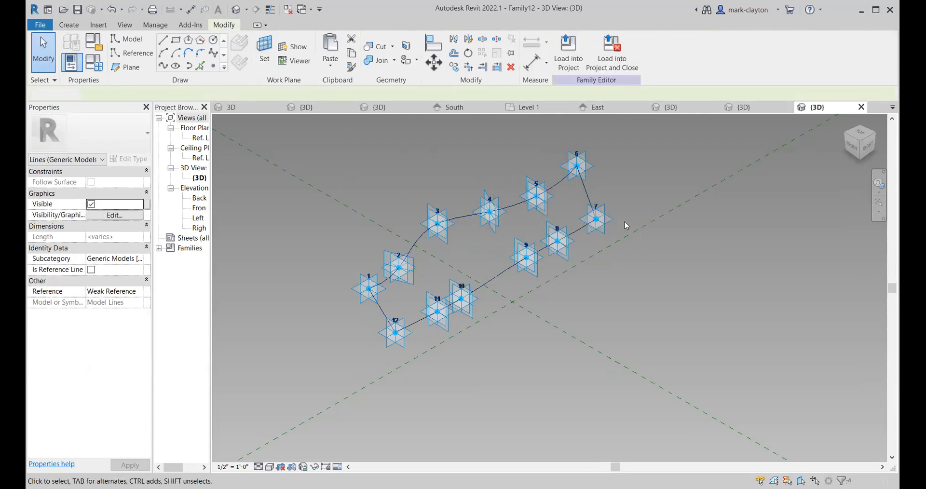
left_click(587, 195)
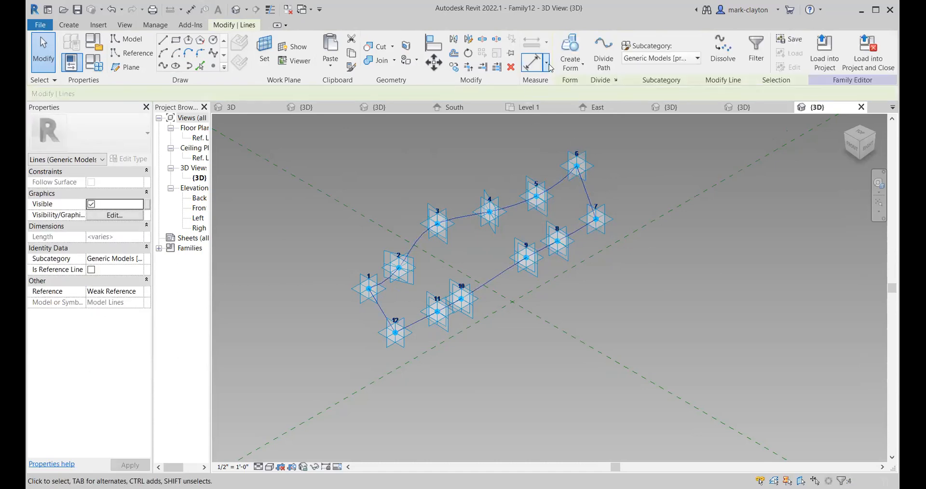
left_click(570, 53)
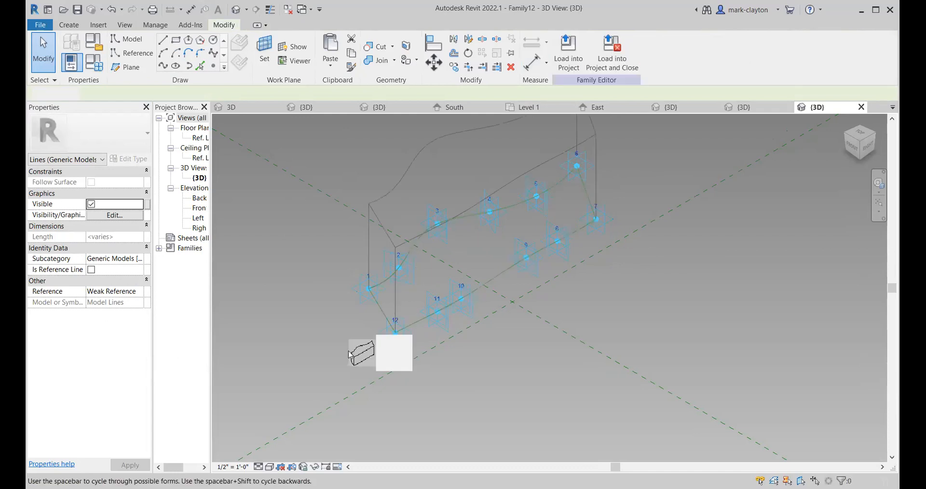
left_click(347, 196)
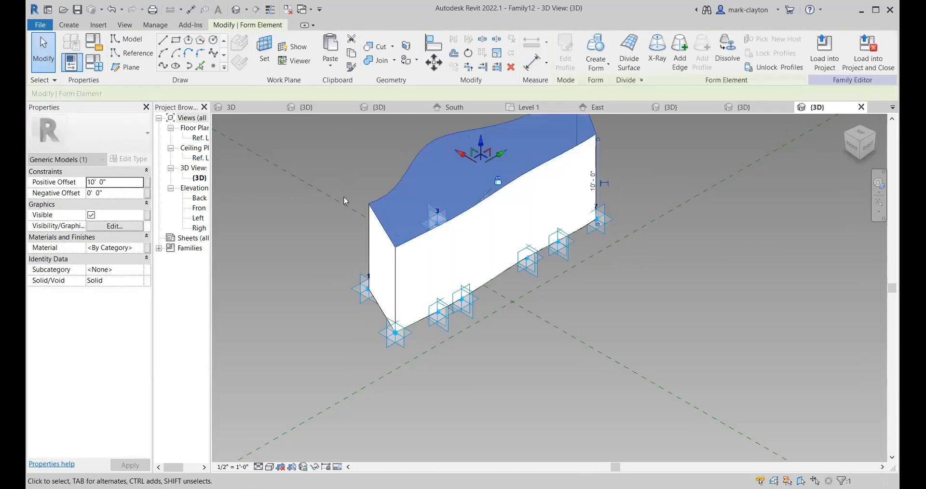
- Set the form's positive offset to 1' 0" to make it a thin plank
left_click(127, 183)
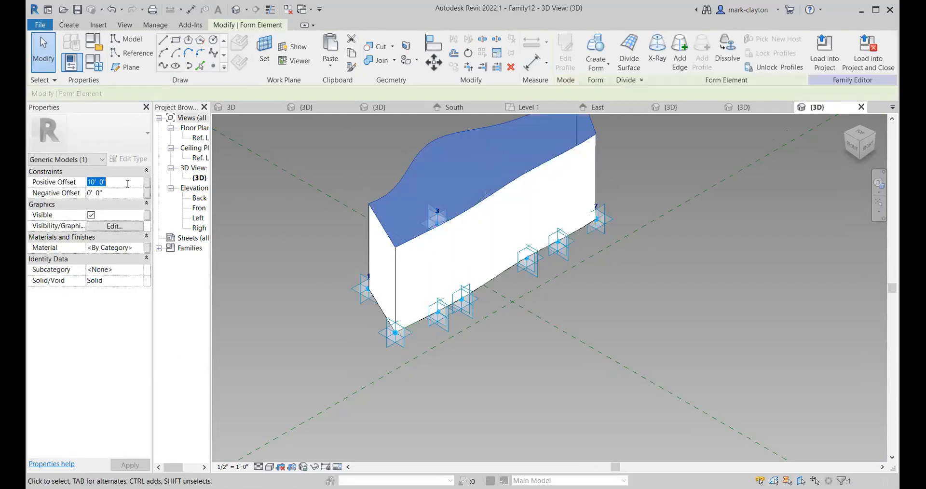
type("1")
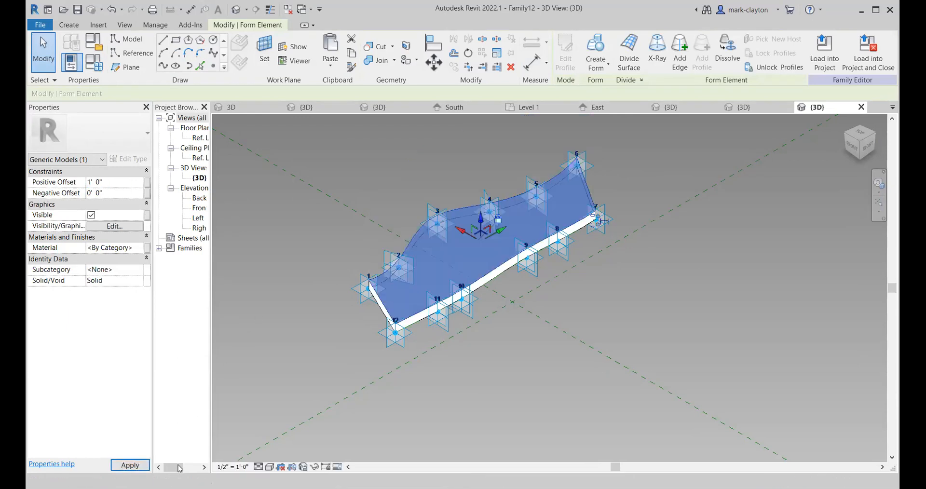
left_click(256, 387)
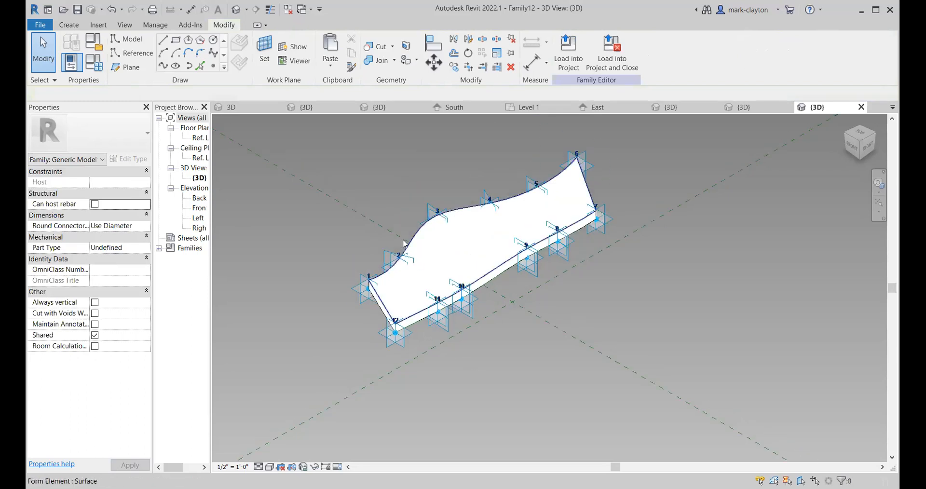
- Test the plank's flexing by moving adaptive point 1 upward and shifting adaptive point 12 to directly below it
left_click(366, 289)
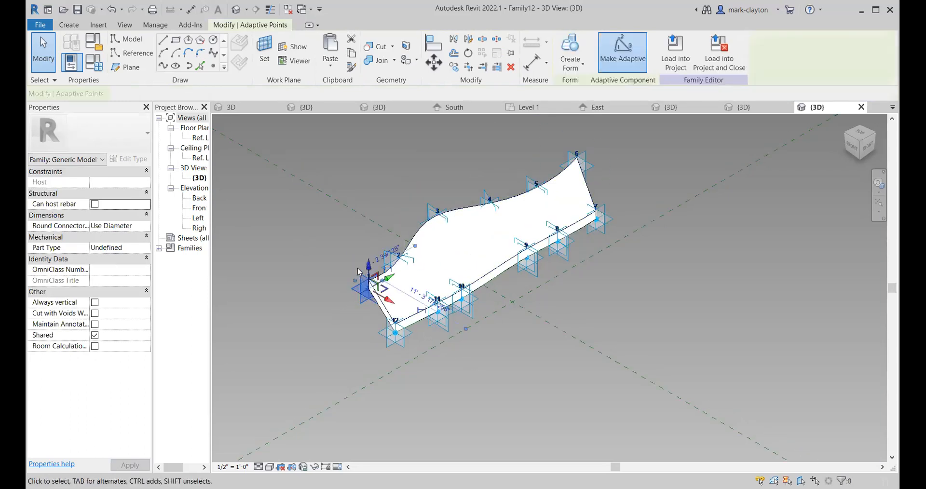
left_click_drag(368, 267, 369, 247)
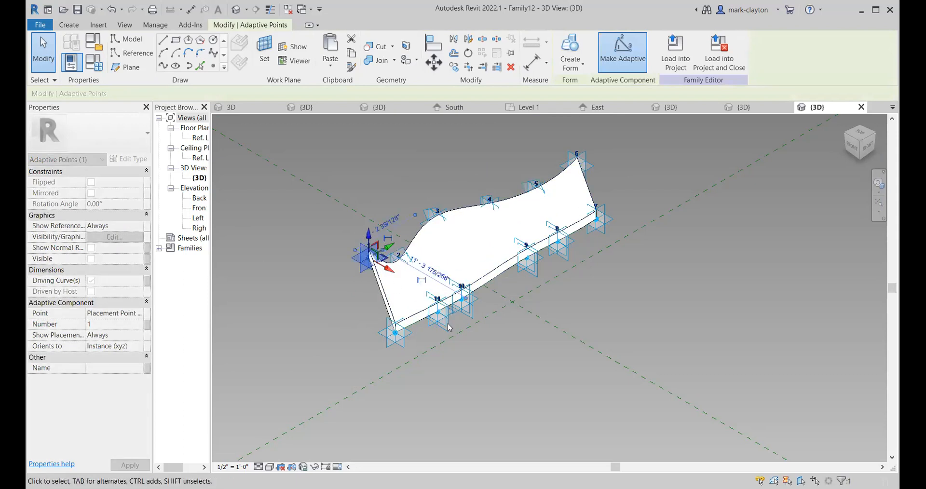
left_click(407, 336)
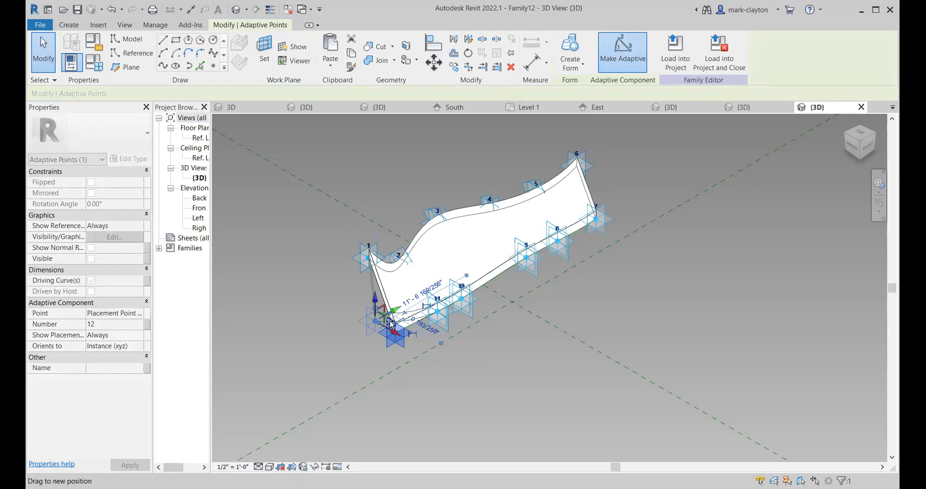
left_click_drag(393, 330, 369, 315)
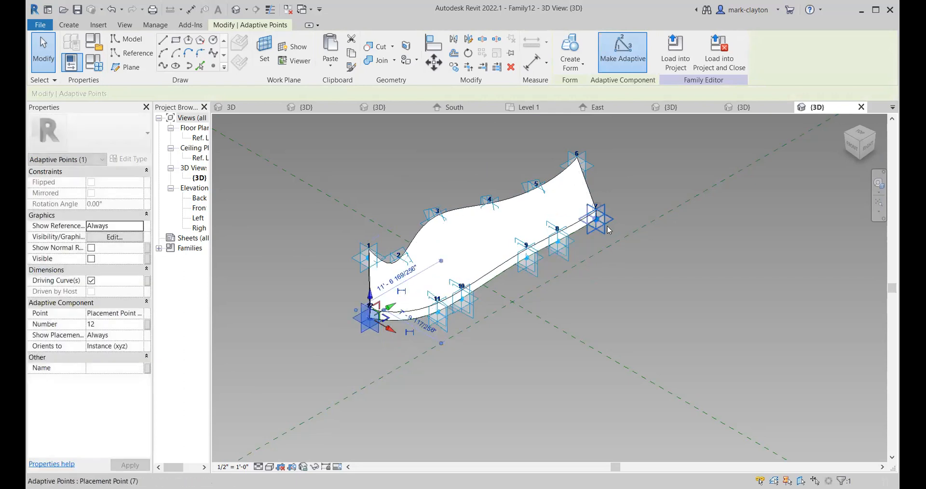
- Test the plank's flexing further by moving adaptive point 7 upward
left_click(597, 215)
left_click_drag(597, 193, 598, 180)
left_click(633, 269)
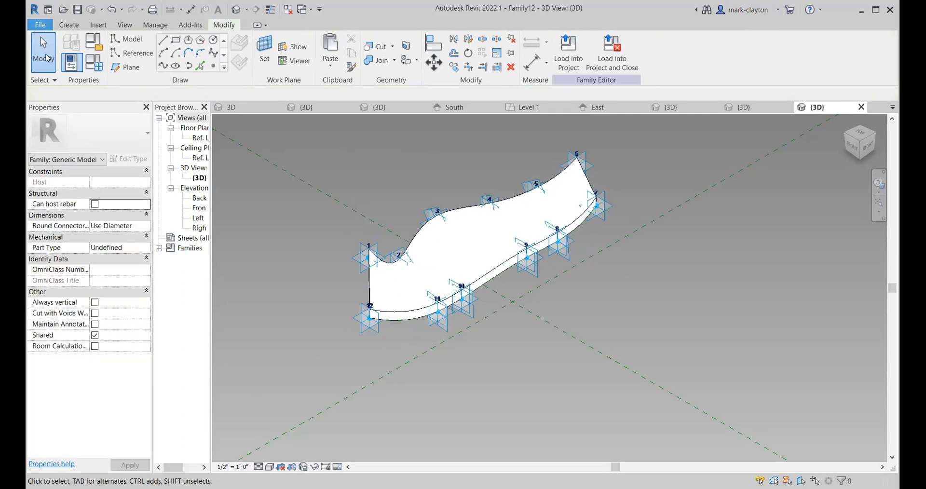
- Create a new conceptual mass family from the Mass.rft template
left_click(40, 25)
mouse_move(60, 72)
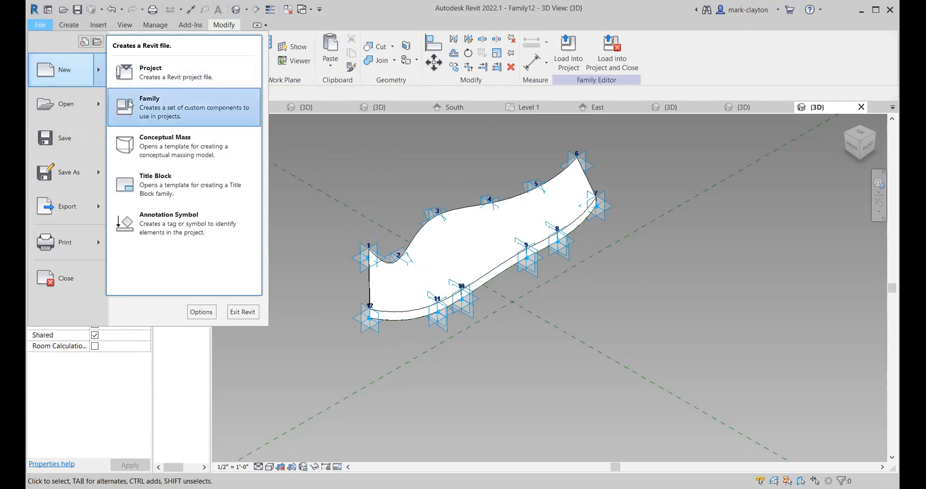
left_click(150, 141)
left_click(387, 155)
double_click(367, 152)
left_click(343, 140)
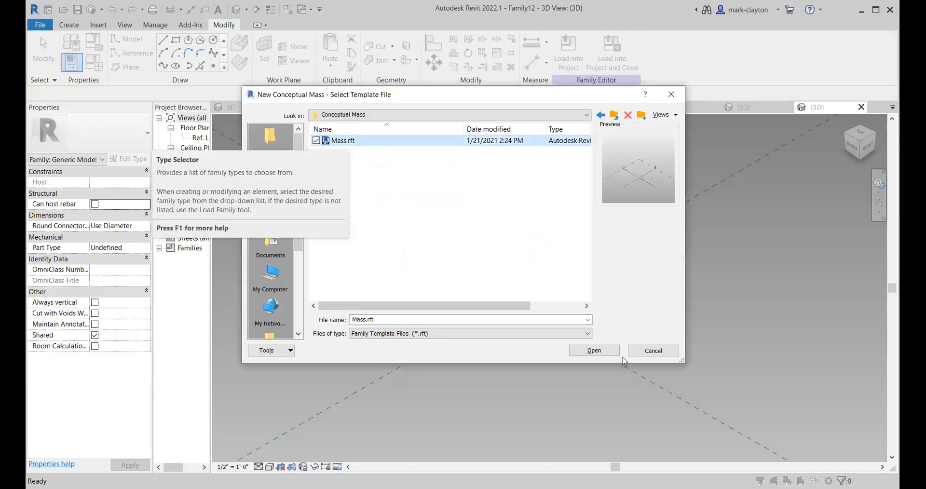
left_click(614, 354)
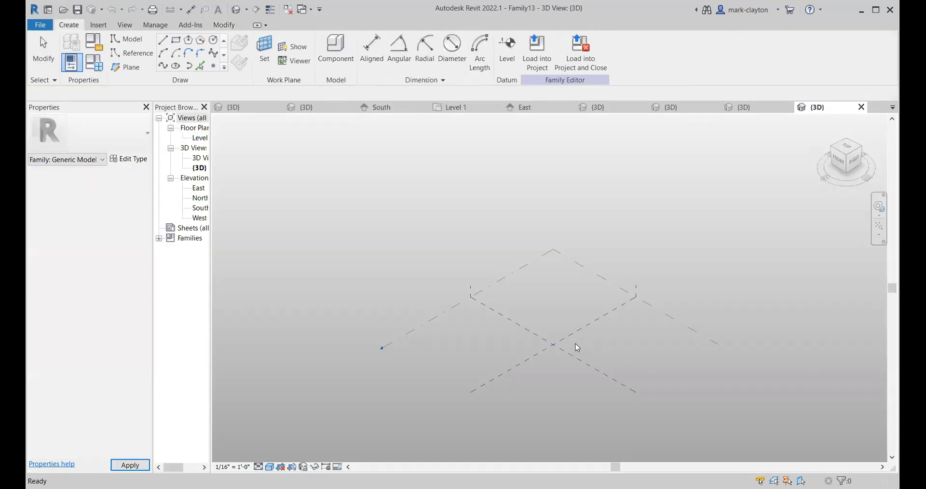
- In the Level 1 floor plan, draw a horizontal reference plane about 30' above centre and a vertical one about 66' 9" right of centre
scroll(612, 346, "up", 4)
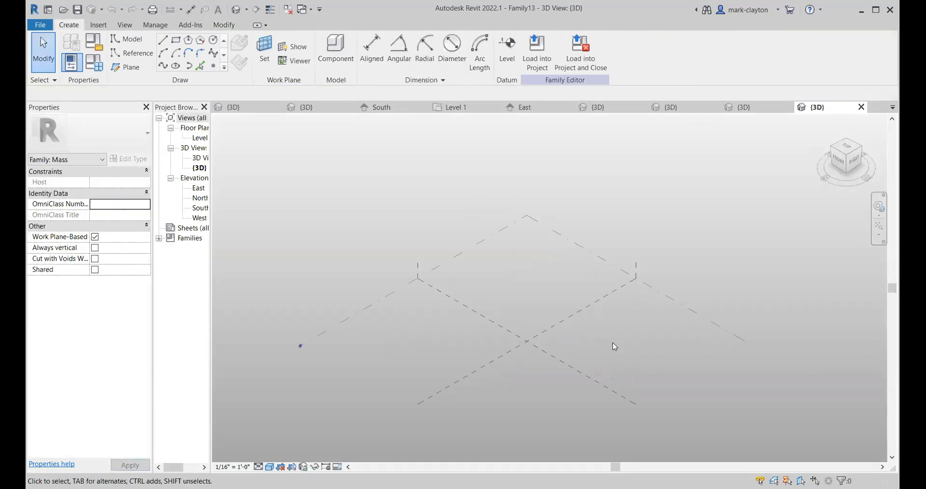
scroll(520, 292, "up", 4)
middle_click_drag(533, 313, 539, 297)
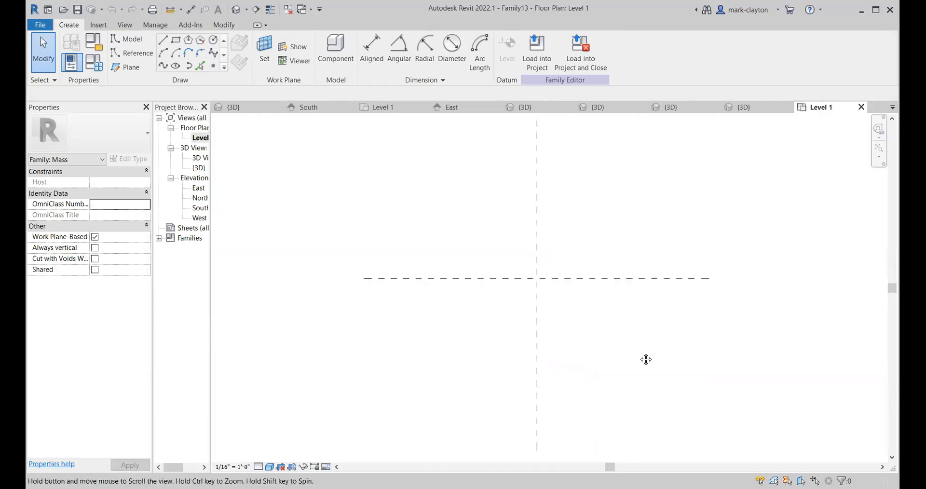
middle_click_drag(644, 359, 514, 361)
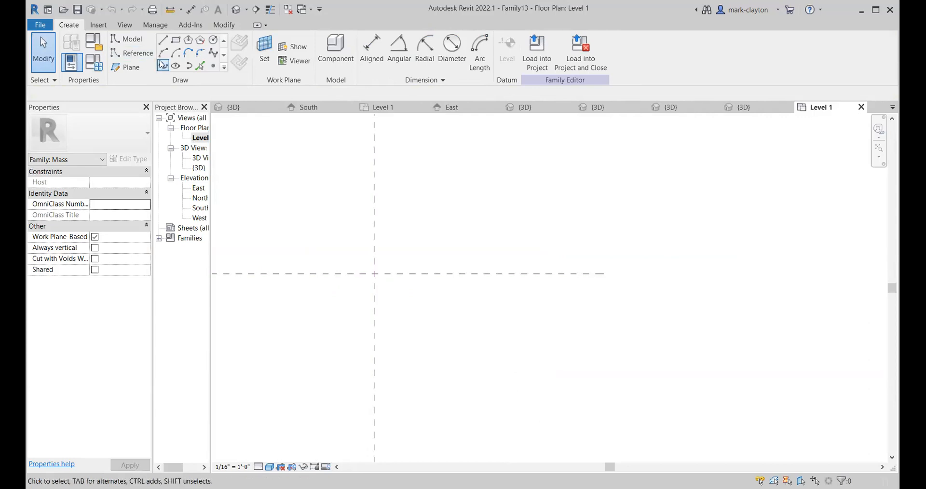
left_click(125, 67)
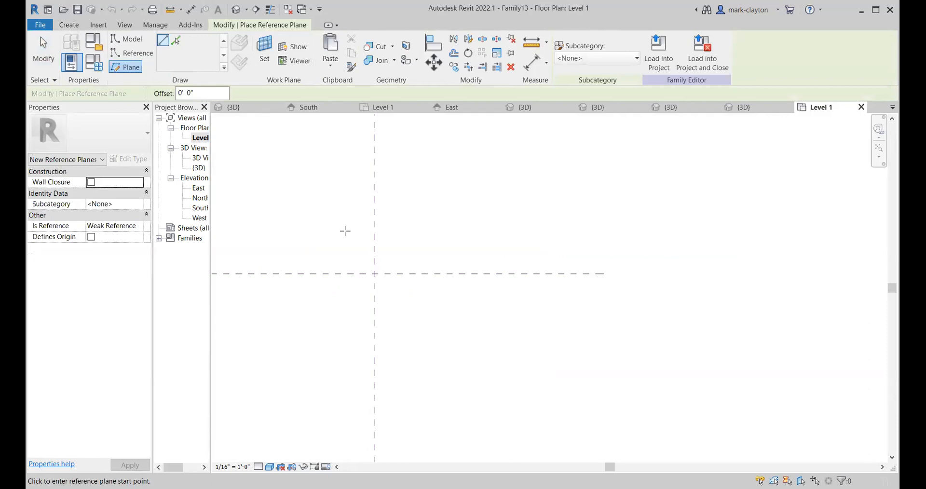
left_click(347, 229)
left_click(508, 230)
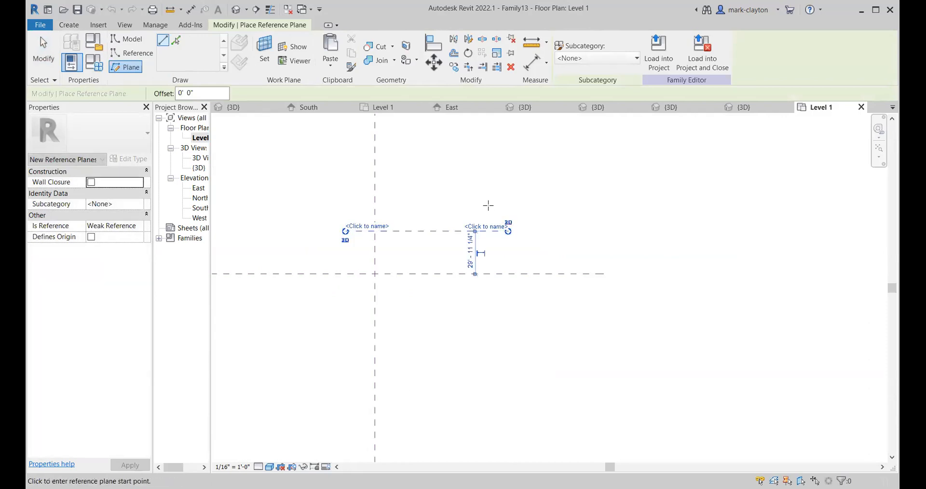
left_click(470, 208)
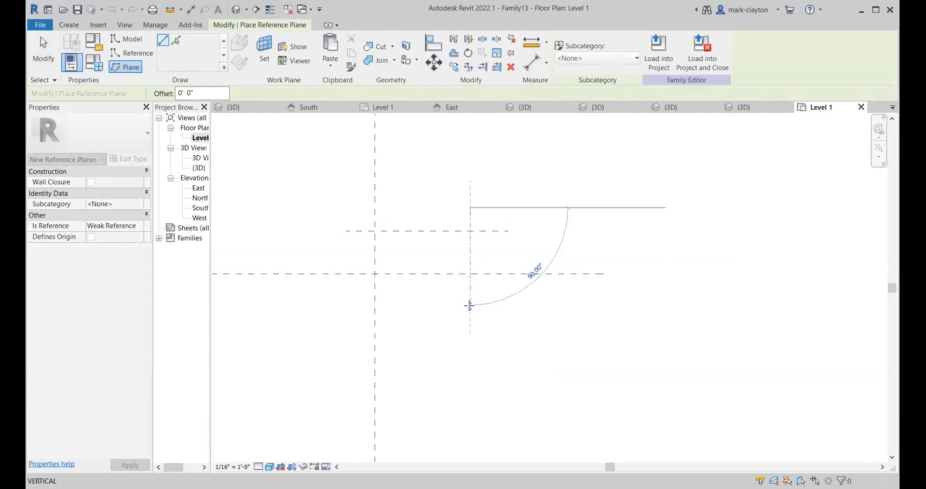
left_click(470, 309)
key("Escape")
key("Escape")
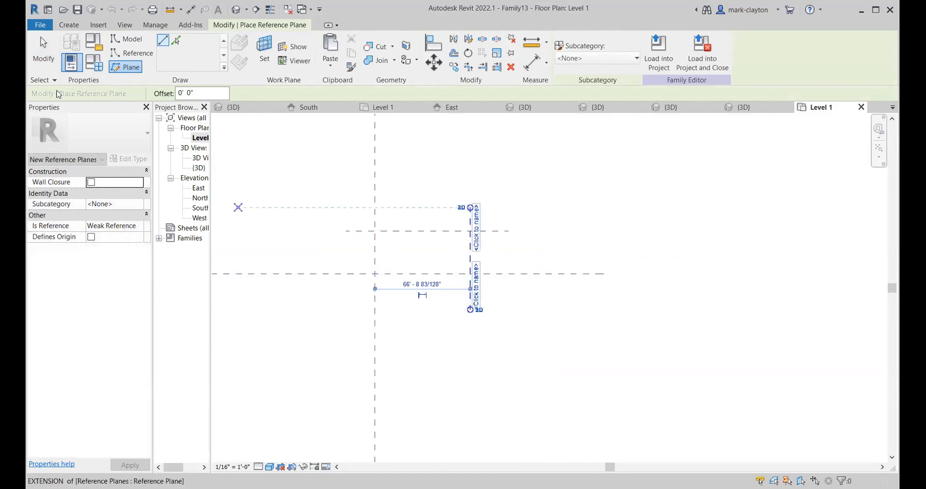
- Set the new horizontal reference plane's distance from the horizontal centre plane to 12'
scroll(443, 246, "up", 3)
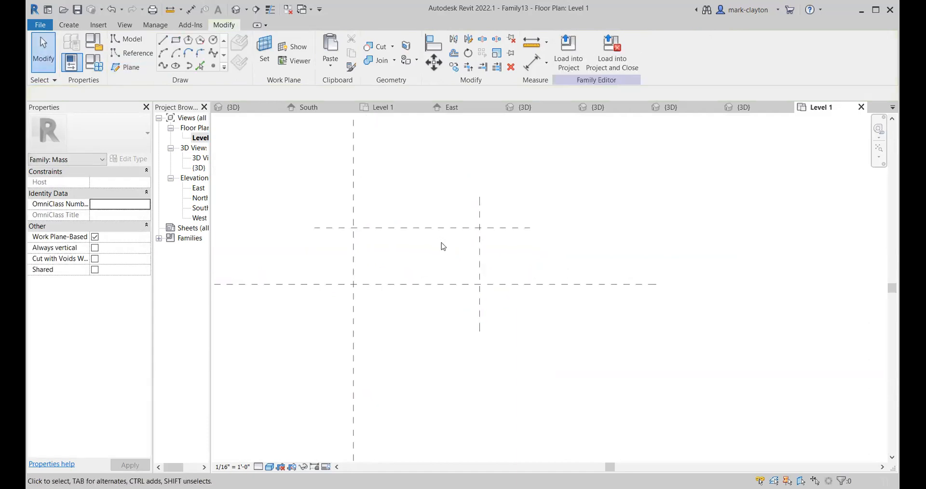
left_click(427, 223)
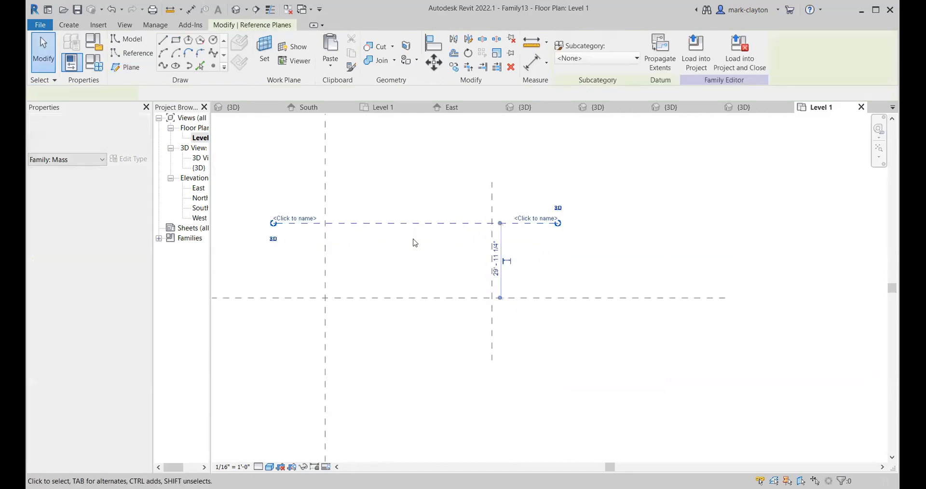
left_click(496, 273)
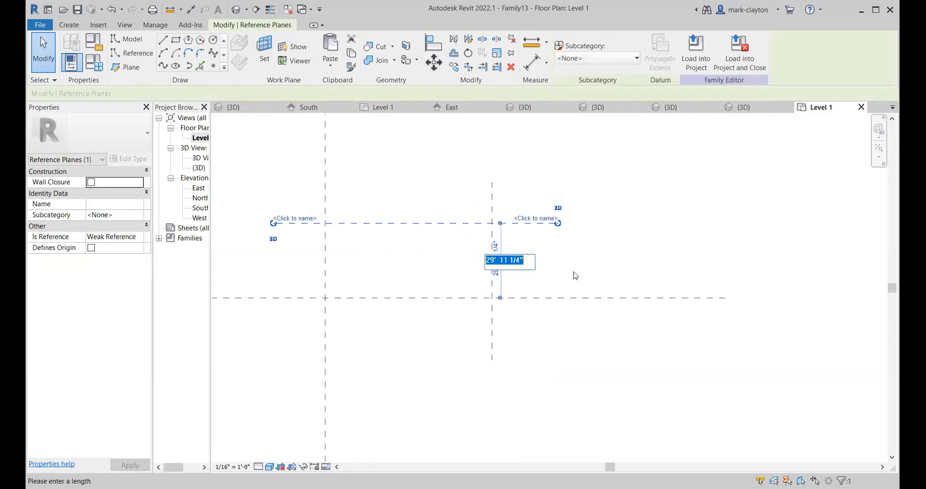
type("1")
key("Return")
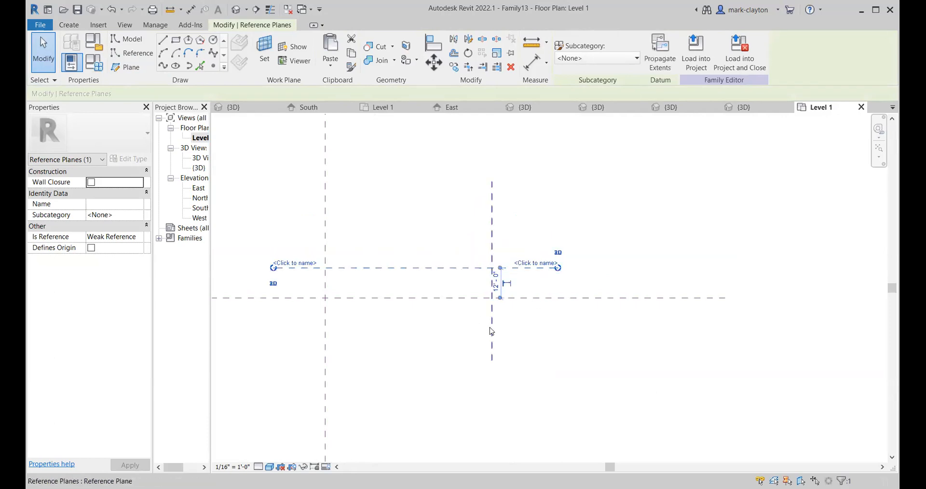
- Set the new vertical reference plane's distance from the vertical centre plane to 24'
left_click(492, 328)
left_click(408, 320)
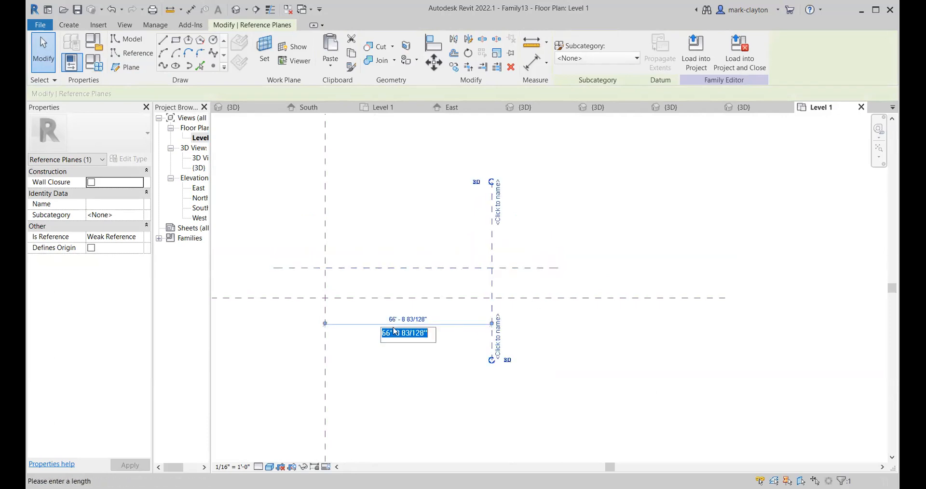
type("2")
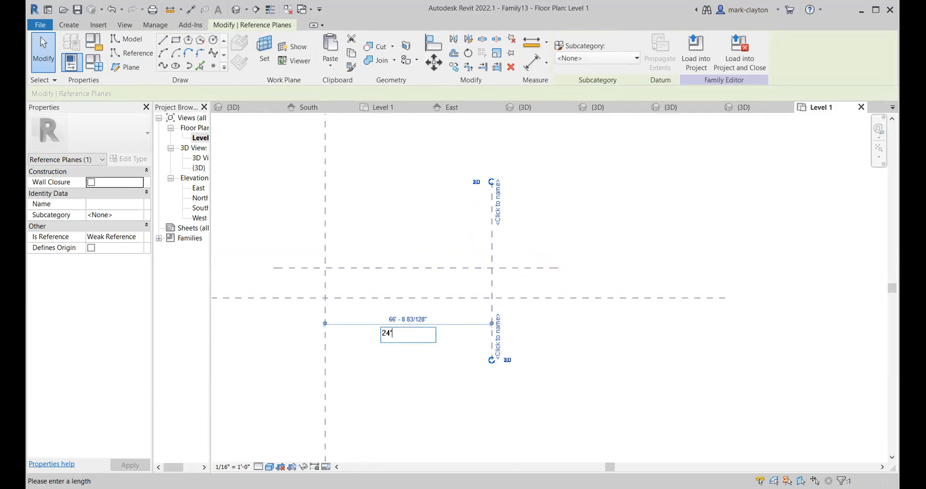
type("4'")
key("Return")
left_click(525, 369)
- Change the upper horizontal reference plane's distance from the horizontal centre plane to 6'
scroll(346, 314, "up", 1)
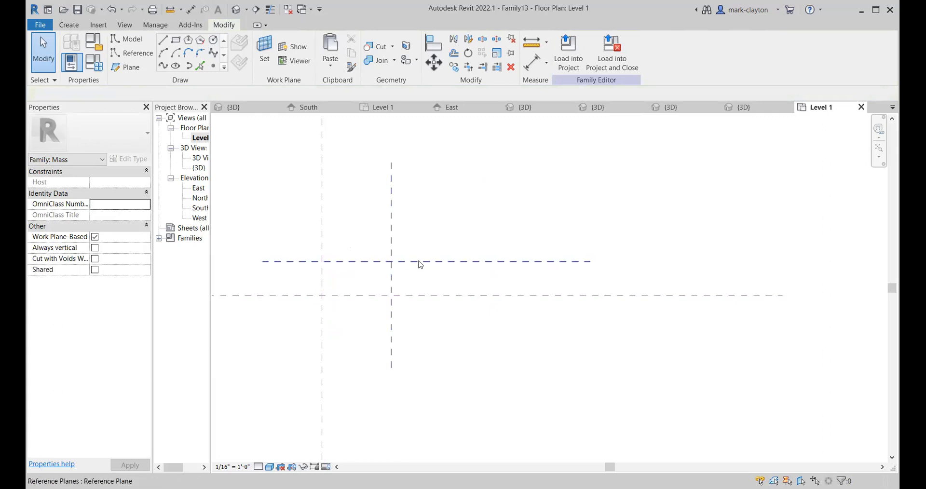
left_click(417, 261)
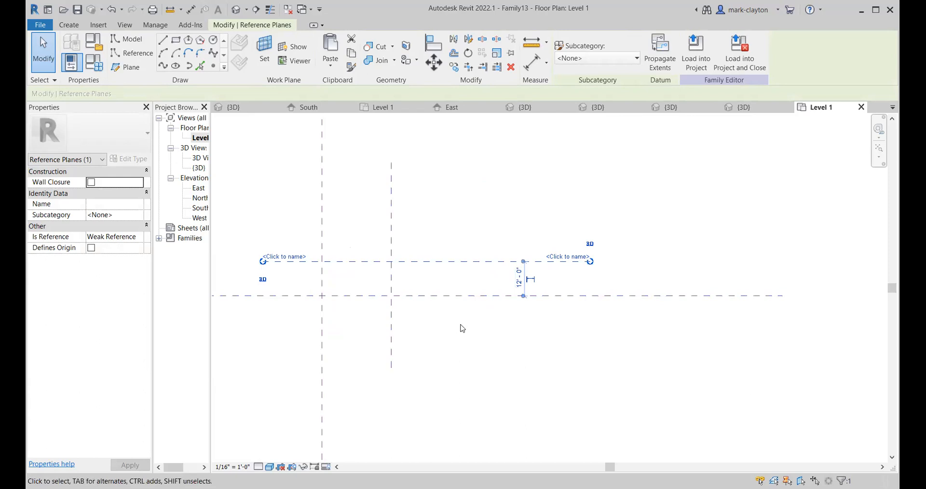
left_click(518, 281)
type("6")
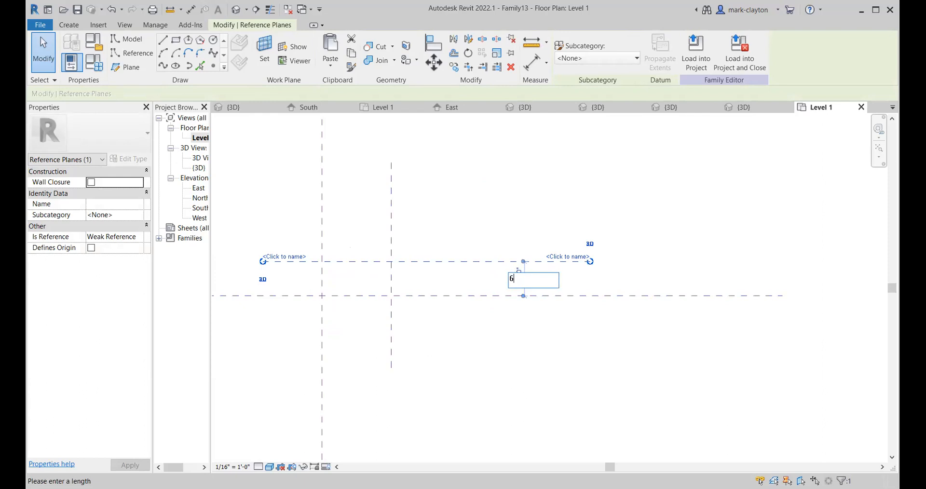
key("Return")
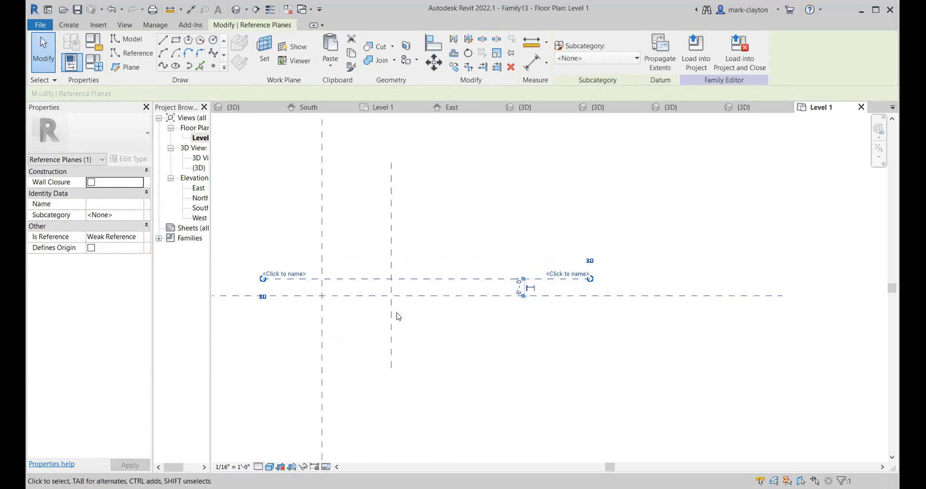
- Change the right-hand vertical reference plane's distance from the vertical centre plane to 12'
left_click(391, 304)
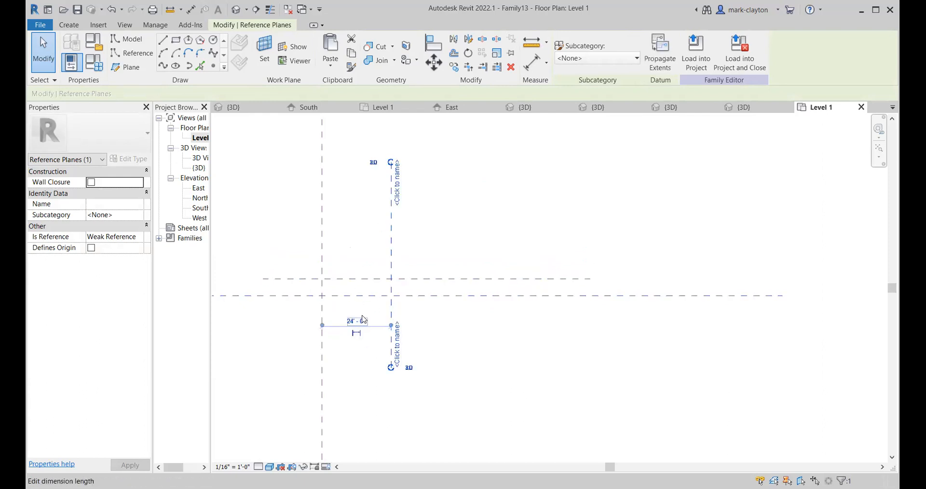
left_click(356, 321)
type("12")
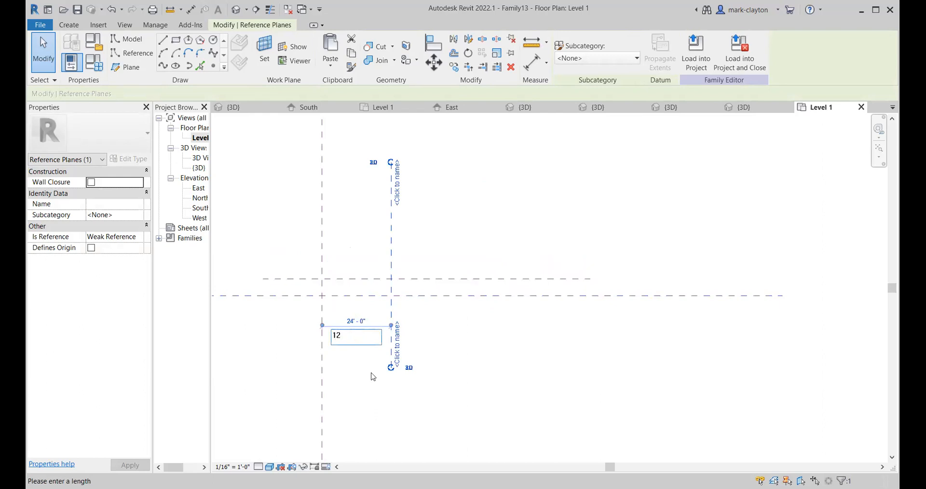
key("Return")
left_click(451, 340)
- Draw a straight five-point model-line spline along the horizontal centre plane, from the centre intersection to the right-hand vertical reference plane
scroll(455, 343, "up", 2)
middle_click_drag(455, 344, 604, 340)
scroll(581, 334, "up", 2)
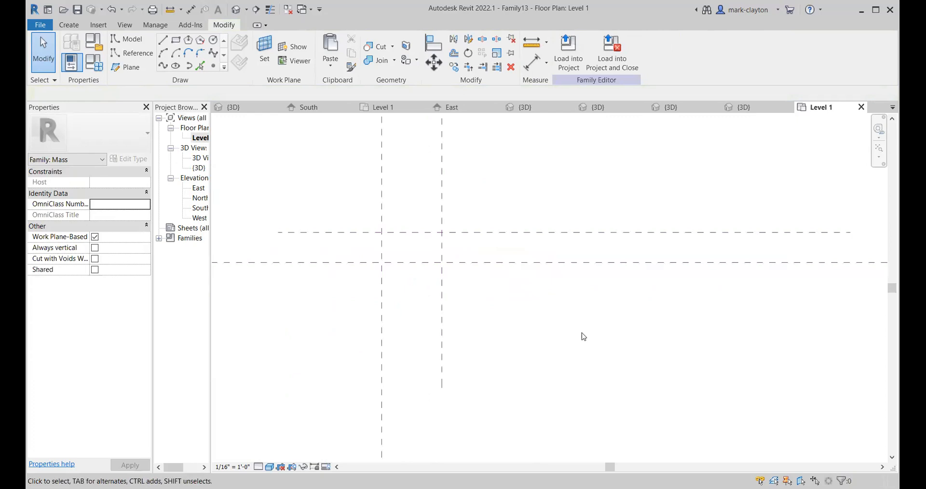
scroll(583, 337, "up", 1)
left_click(136, 41)
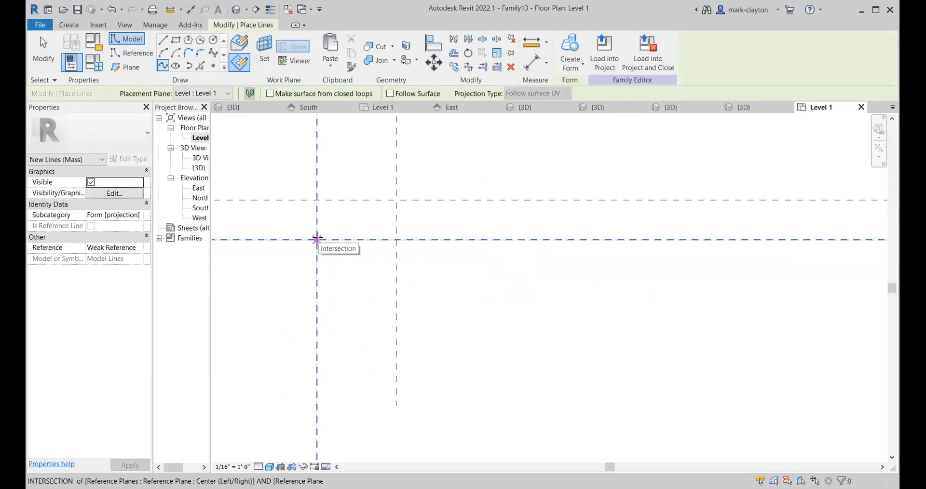
left_click(317, 239)
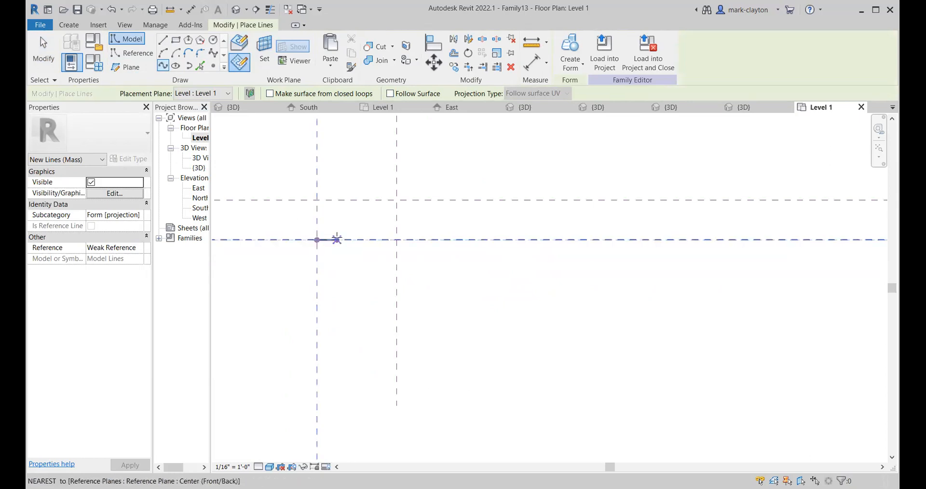
left_click(337, 240)
left_click(357, 239)
left_click(381, 239)
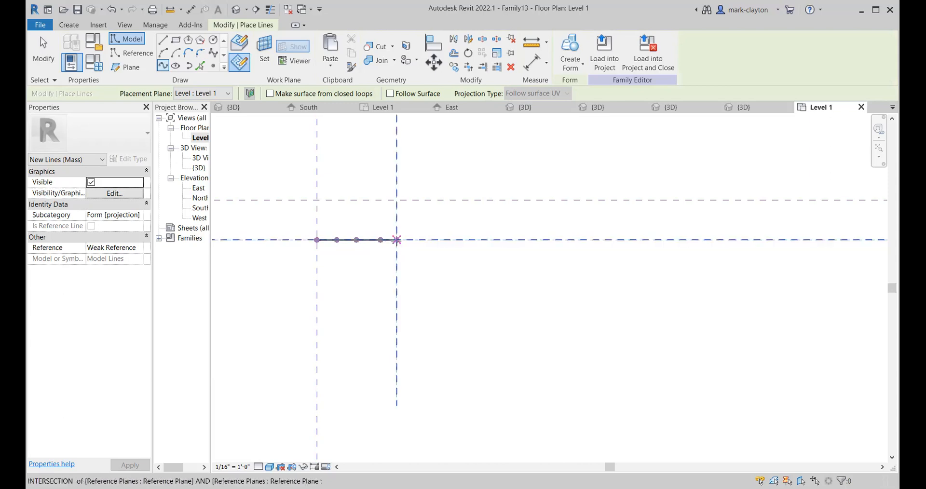
left_click(397, 239)
key("Escape")
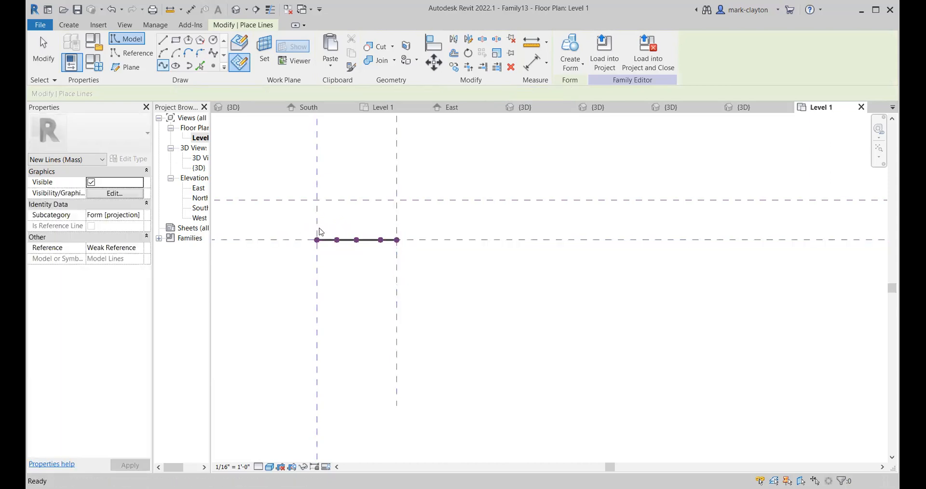
left_click(317, 230)
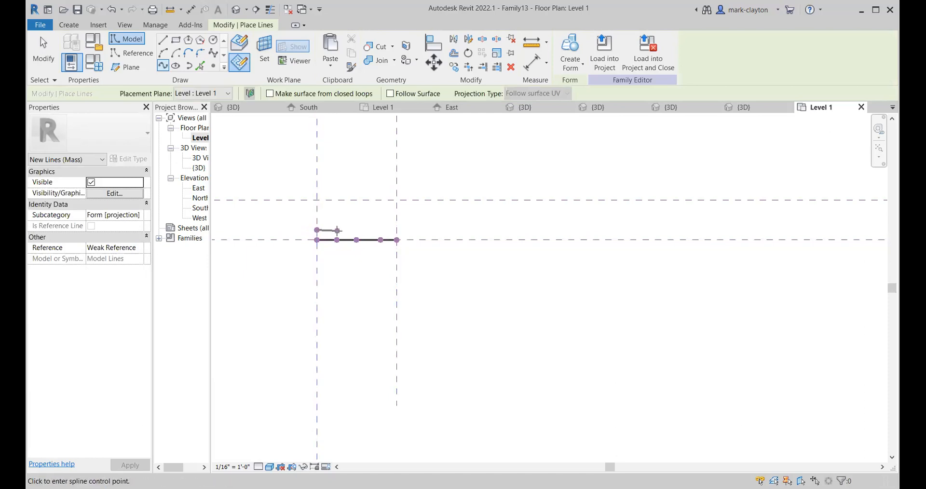
key("Escape")
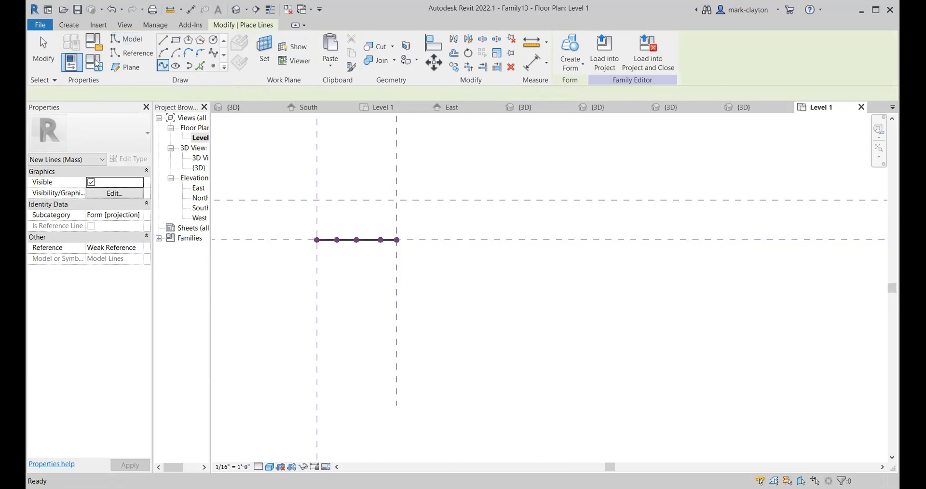
key("Escape")
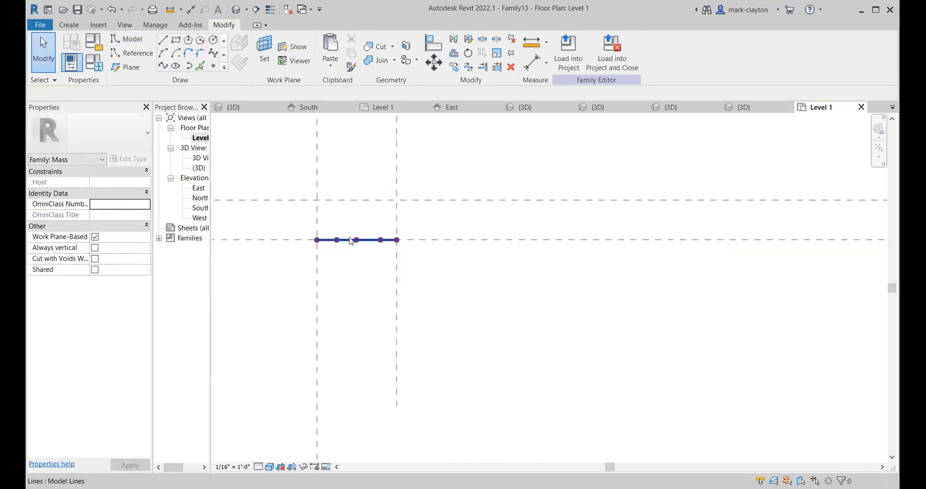
- Copy the spline vertically five times with Multiple and Constrain on, placing the last copy on the upper horizontal reference plane
left_click(350, 240)
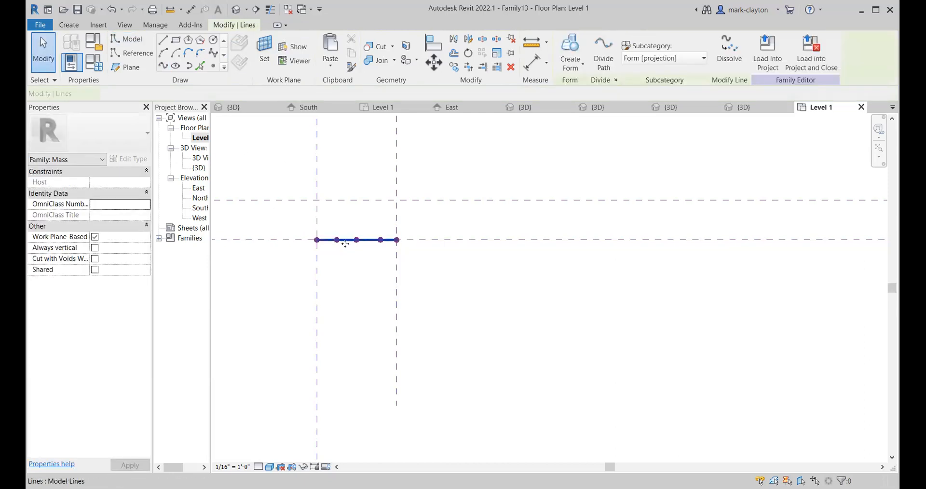
left_click(452, 67)
left_click(312, 240)
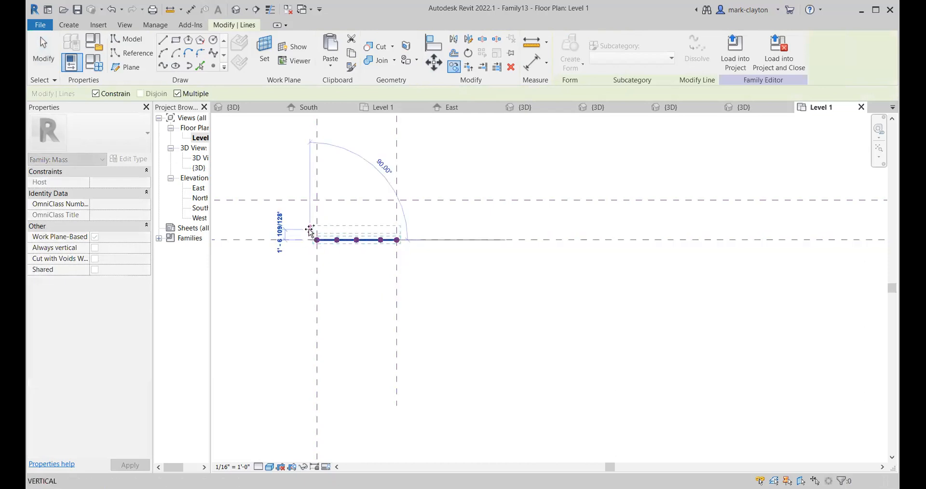
left_click(310, 230)
left_click(310, 222)
left_click(309, 215)
left_click(307, 210)
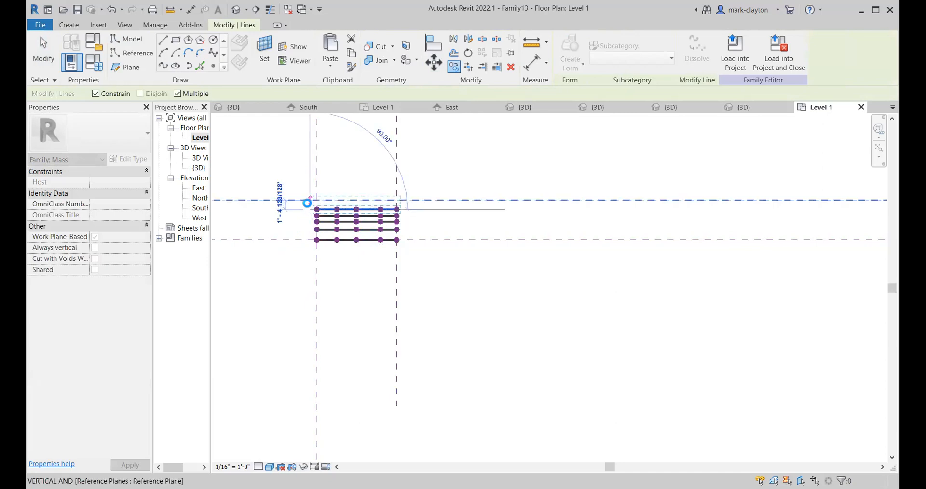
left_click(309, 200)
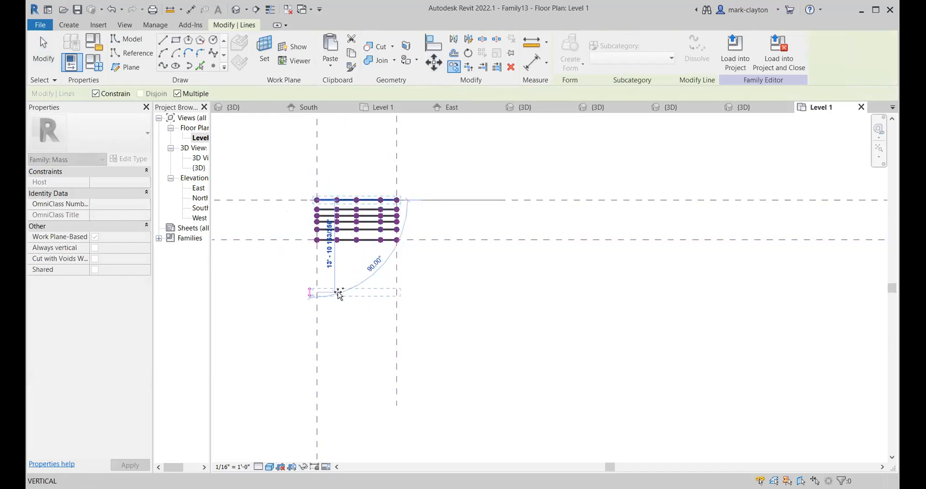
- Finish copying, then select all six splines with their points and create a solid surface form from them
left_click(50, 52)
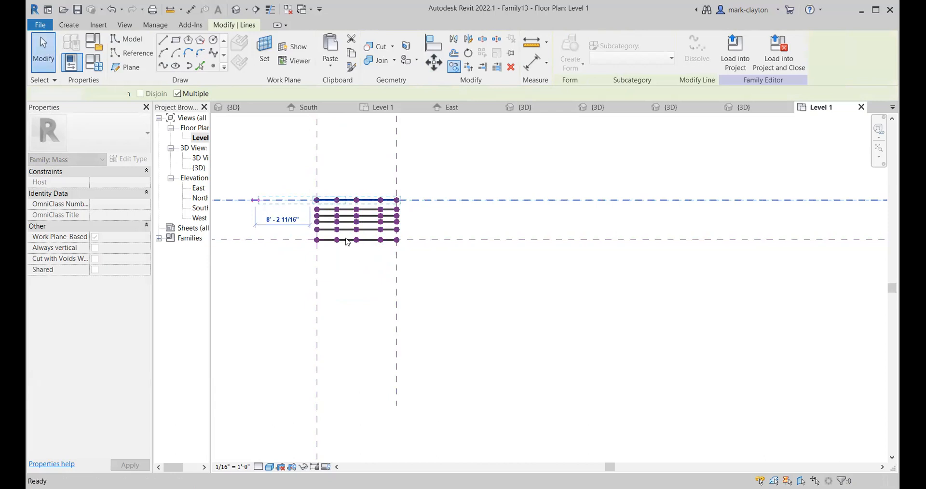
scroll(475, 299, "up", 2)
middle_click_drag(478, 300, 532, 360)
left_click_drag(262, 193, 478, 236)
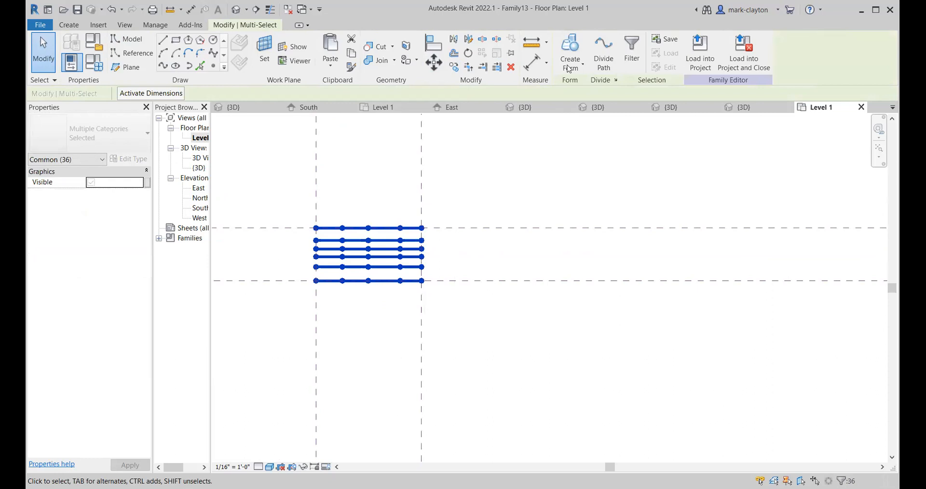
left_click(570, 48)
left_click(392, 312)
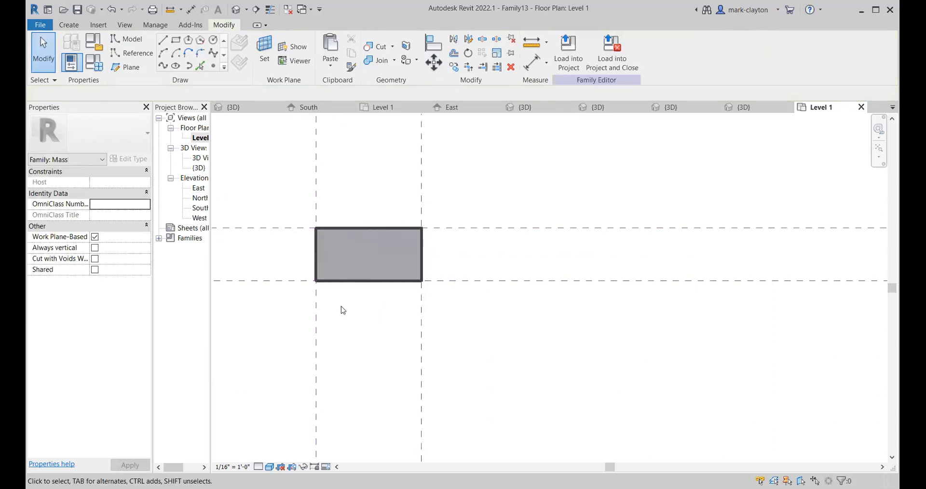
- In the default 3D view, select the whole form element and turn on X-Ray to expose its control points
double_click(199, 168)
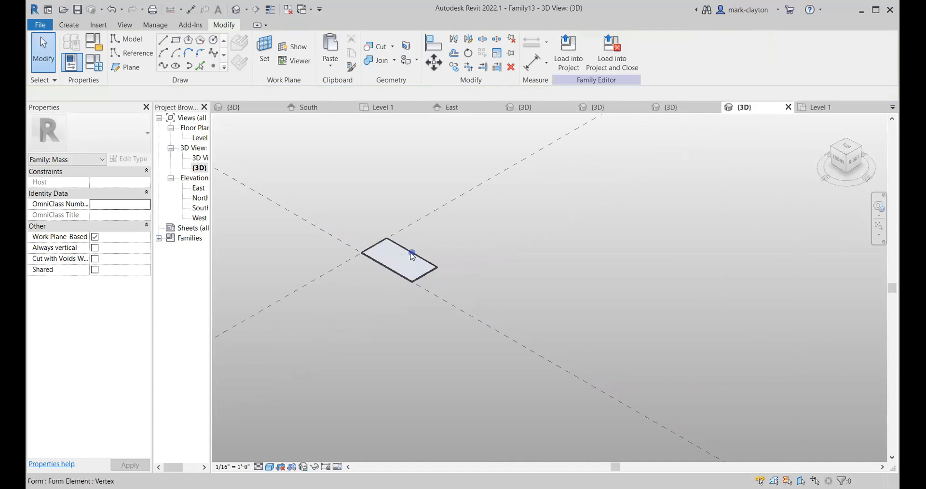
key("Tab")
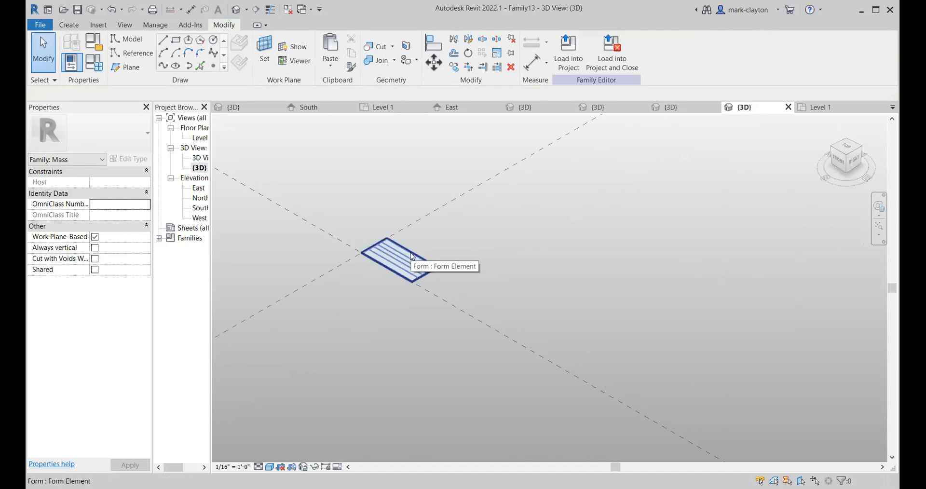
left_click(412, 256)
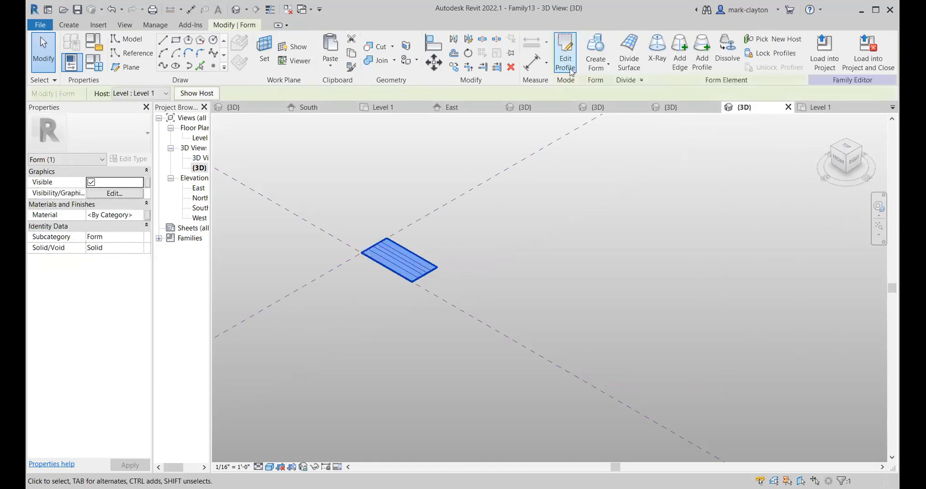
left_click(657, 43)
scroll(372, 276, "up", 4)
scroll(381, 261, "up", 1)
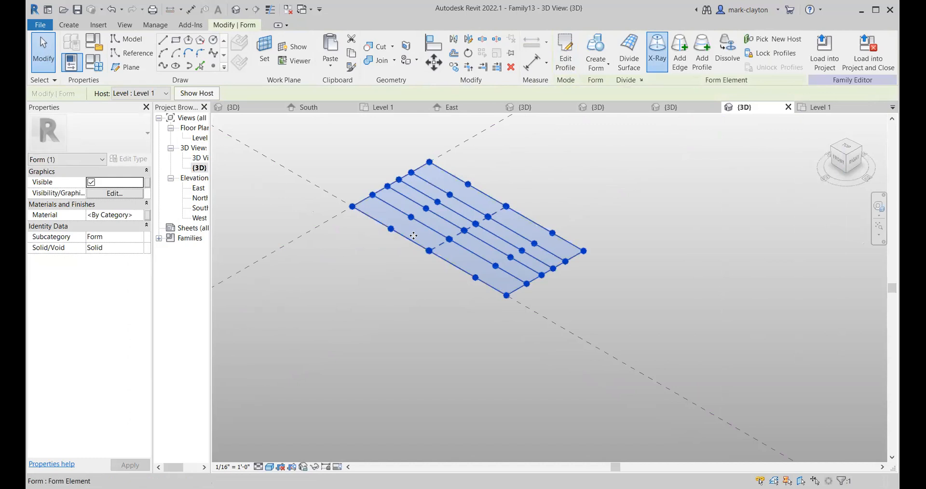
- Raise the second control point of each of the three front splines vertically to form a bump near one end
left_click(426, 208)
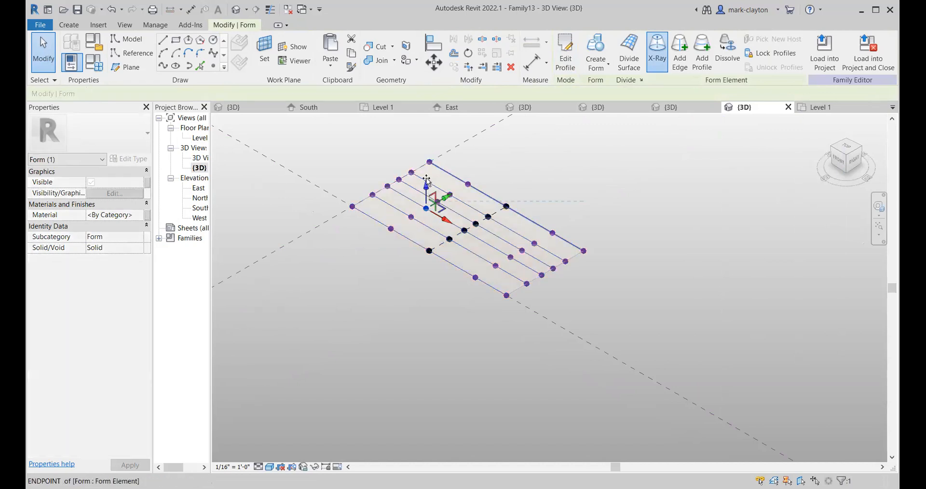
left_click_drag(427, 180, 427, 167)
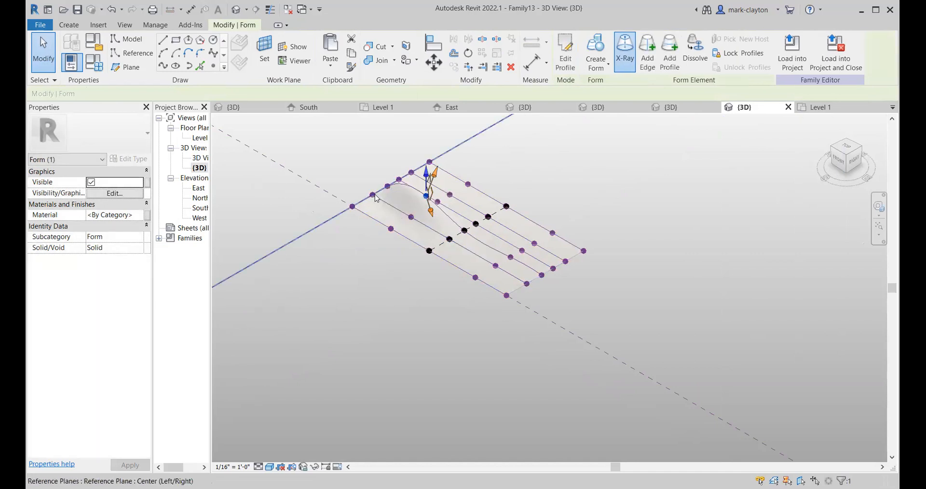
left_click(412, 217)
left_click_drag(412, 195, 412, 186)
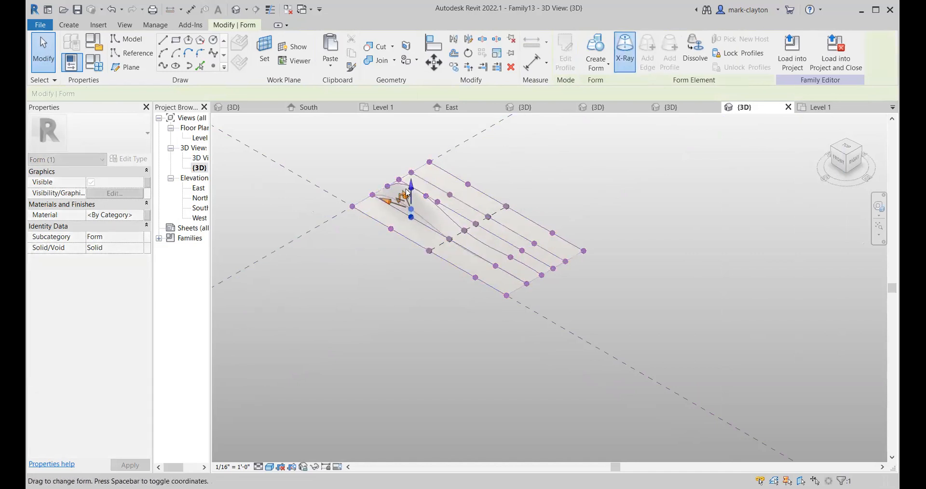
left_click(391, 229)
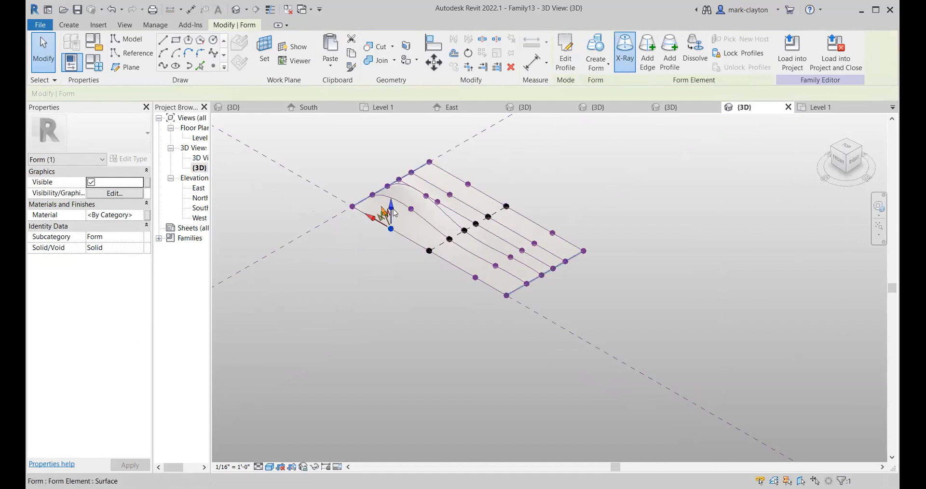
left_click_drag(392, 207, 393, 203)
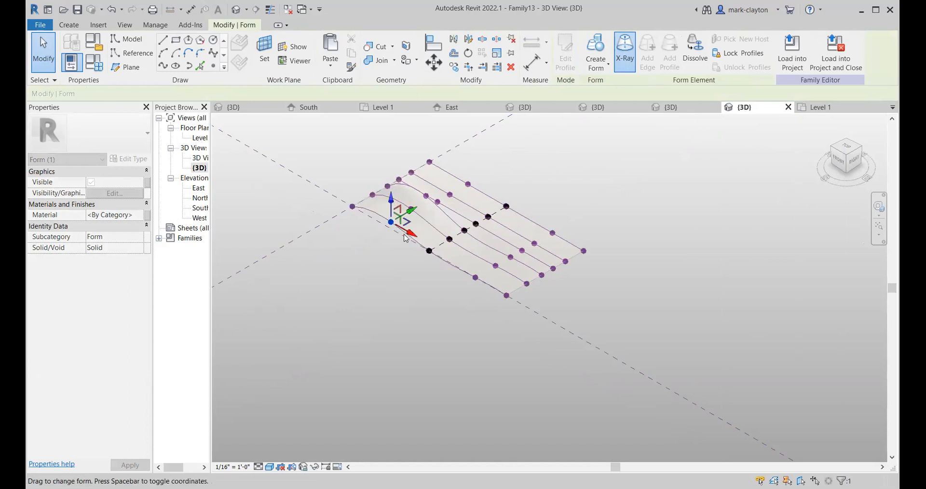
- Raise the middle control points of the front spline and the fifth spline from the front slightly
left_click(429, 251)
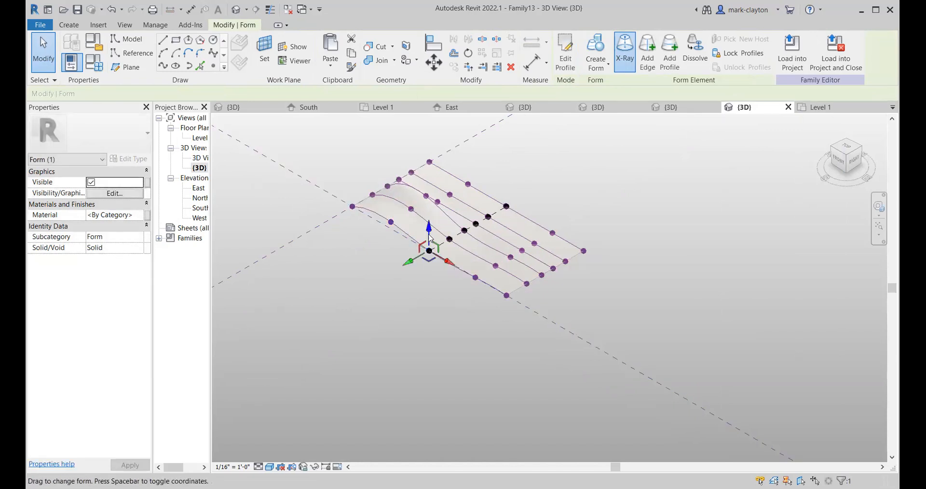
left_click_drag(428, 233, 437, 223)
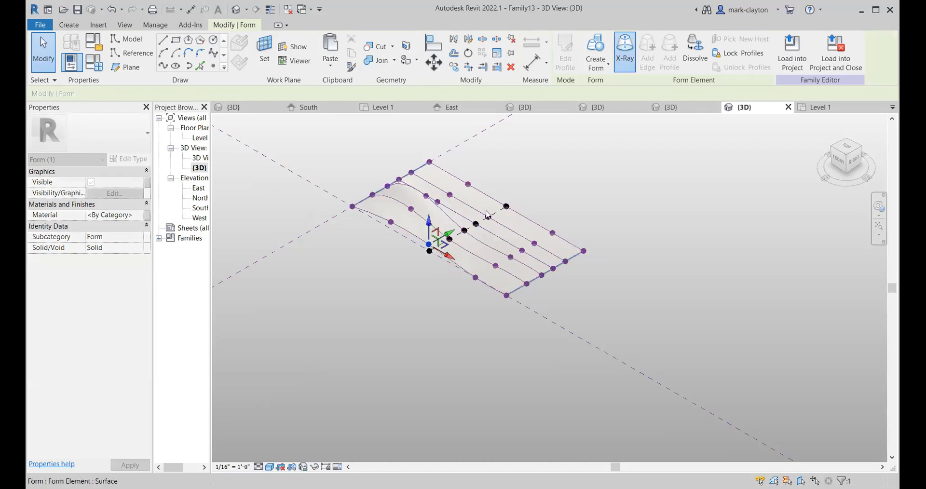
left_click(488, 217)
left_click_drag(488, 196, 488, 185)
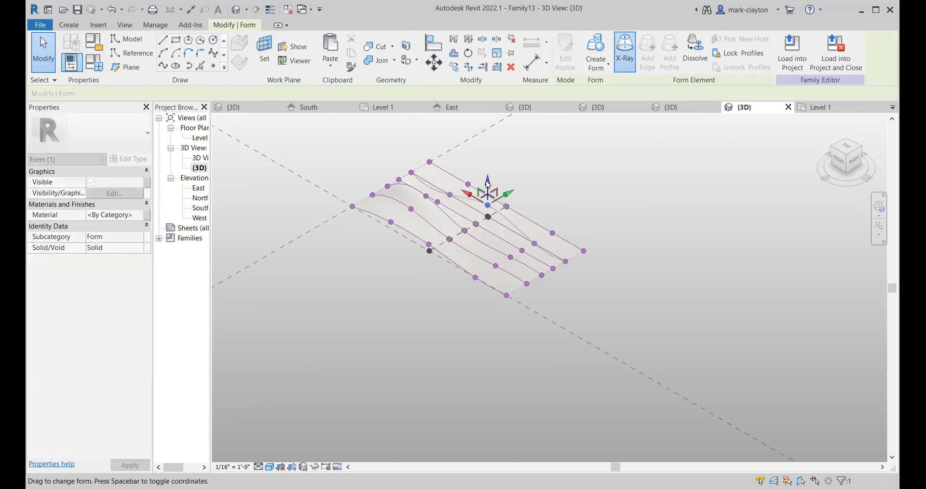
- Raise the fourth points of the fifth and second splines and the second point of the rearmost spline
left_click(534, 243)
left_click_drag(535, 207, 535, 200)
left_click(496, 266)
left_click_drag(496, 244, 509, 229)
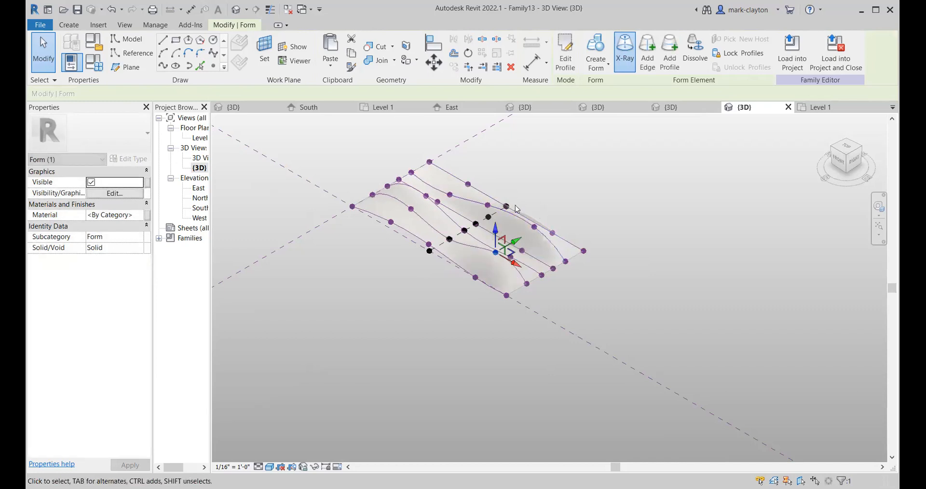
left_click(468, 186)
left_click_drag(468, 165, 469, 157)
left_click(638, 244)
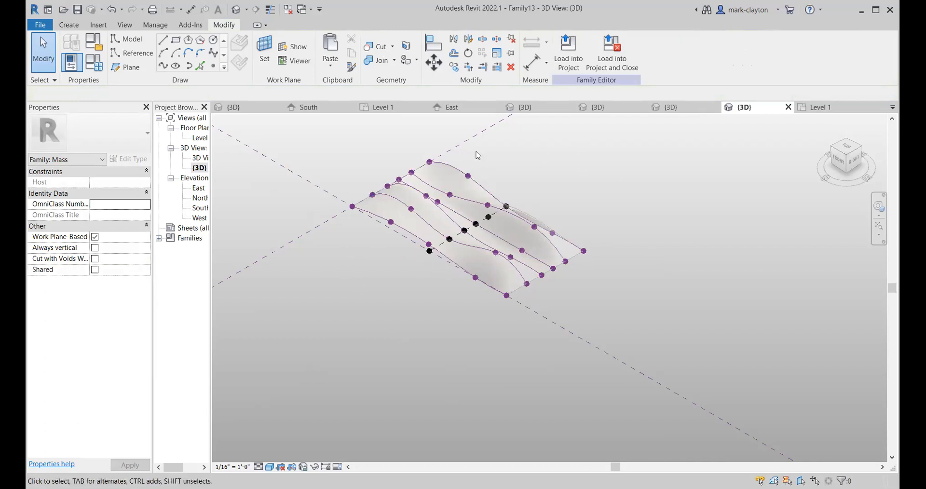
- Select the whole undulating form and divide its surface into a UV grid
key("Tab")
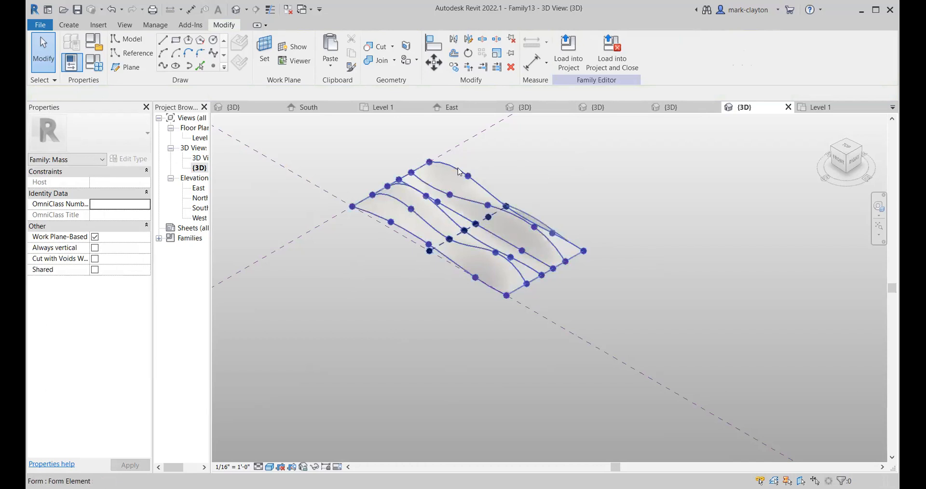
left_click(512, 162)
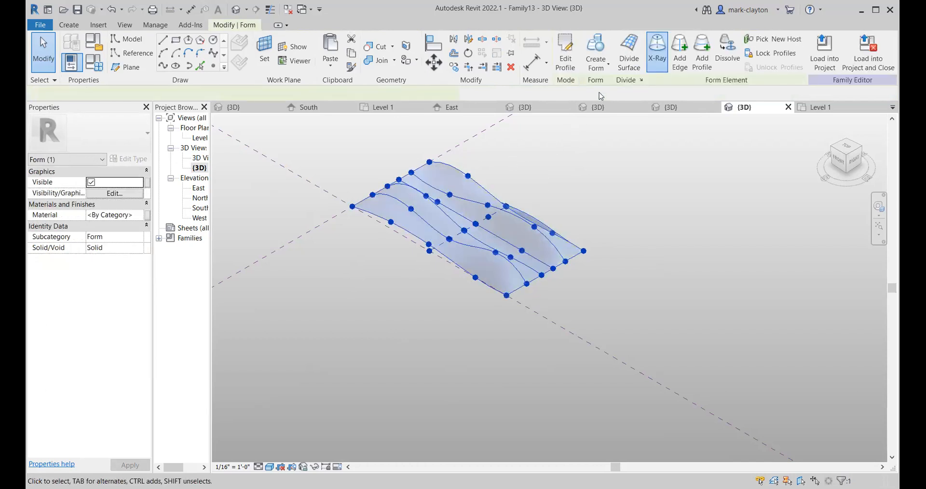
left_click(636, 51)
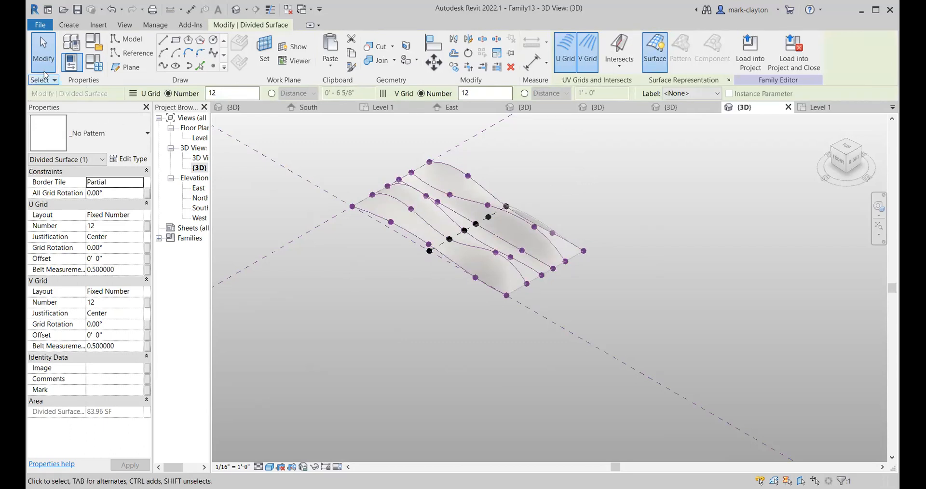
- Reselect the whole form and turn off X-Ray, then clear the selection
left_click(48, 51)
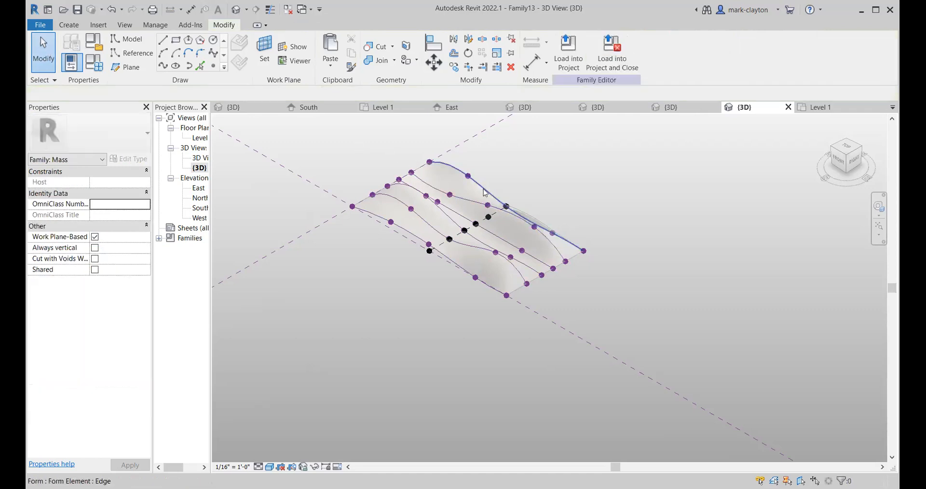
key("Tab")
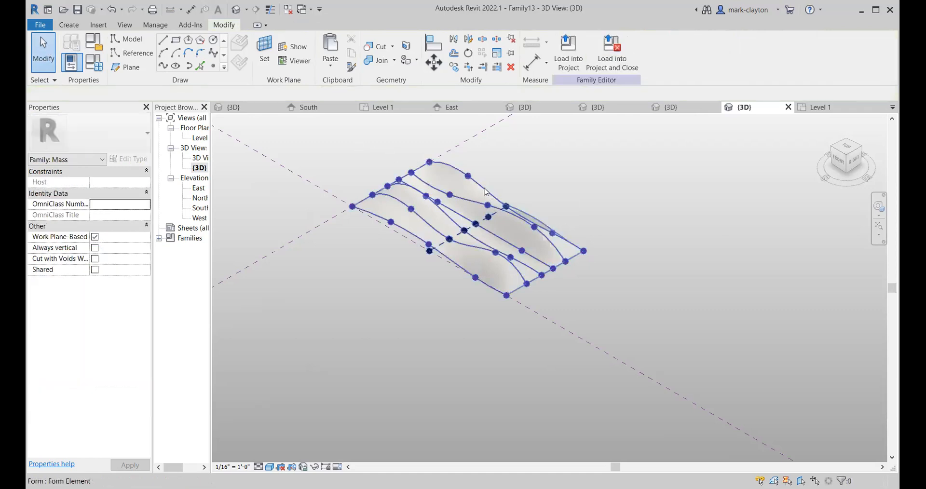
left_click(514, 172)
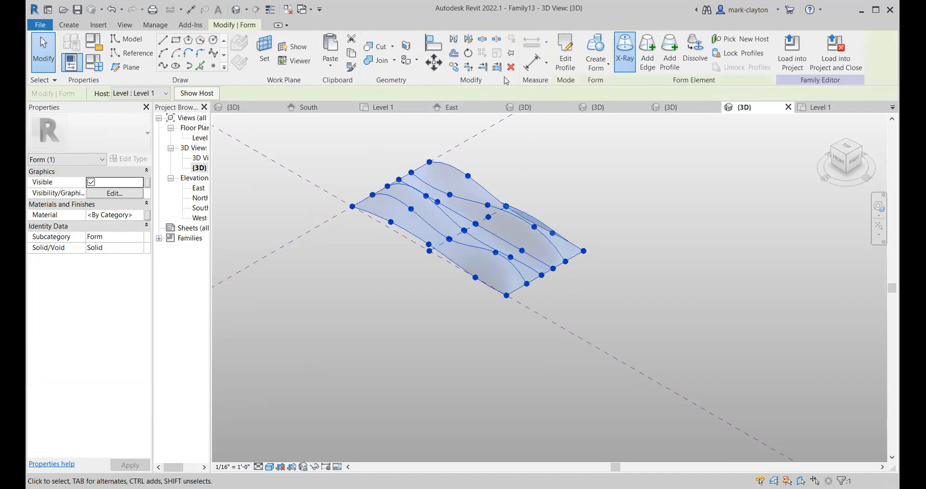
left_click(582, 135)
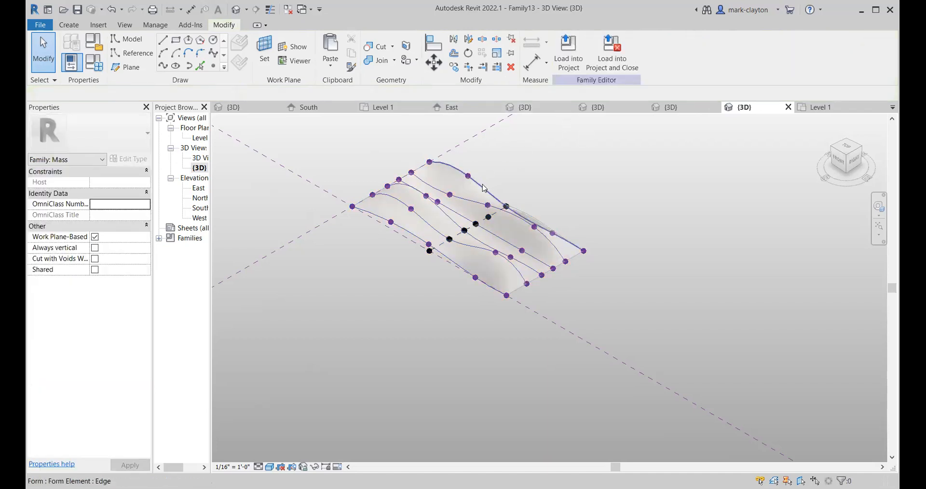
key("Tab")
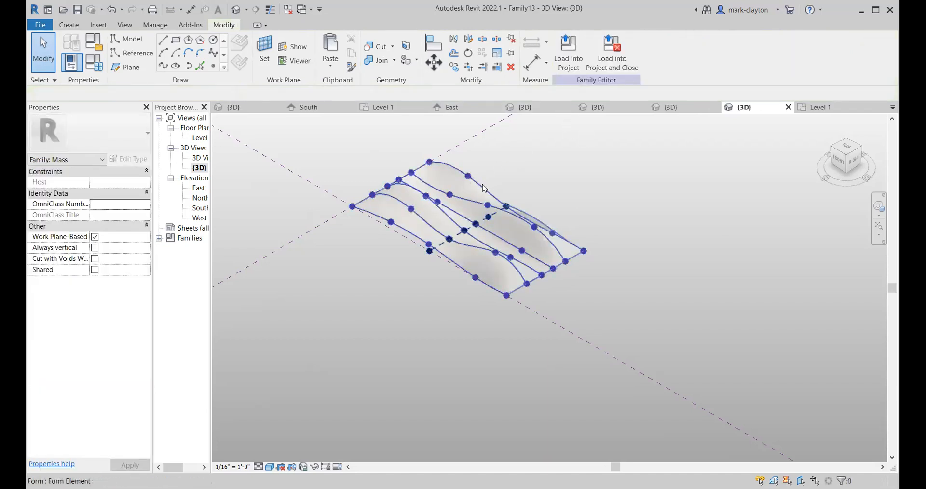
left_click(512, 145)
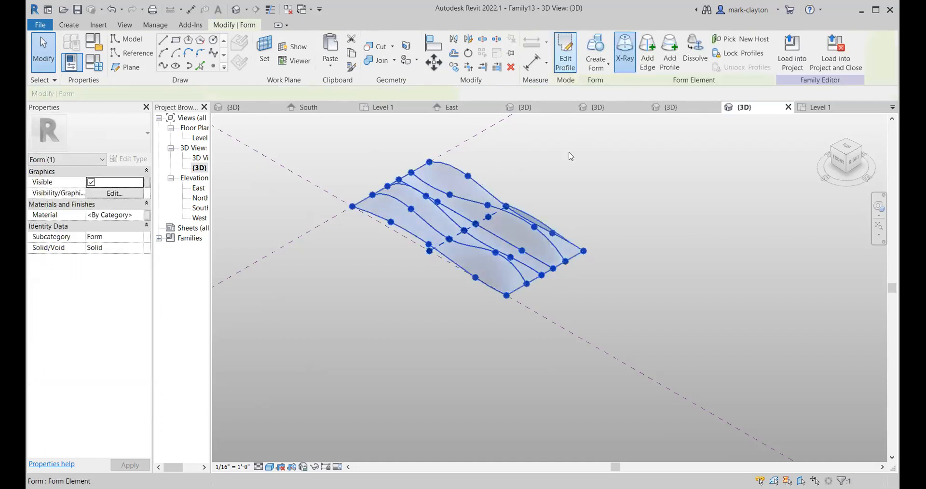
key("Escape")
- Select the underlying form element at the surface's rear edge and temporarily hide it in the 3D view
scroll(428, 297, "up", 2)
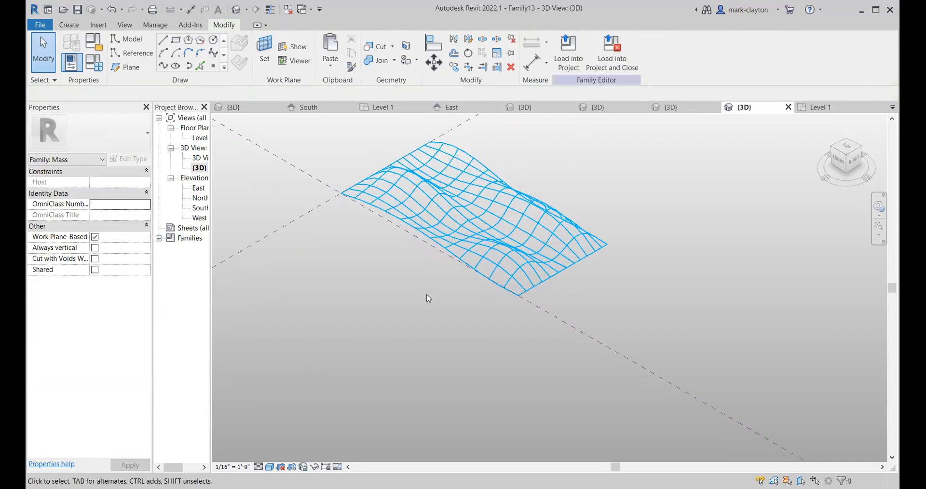
middle_click_drag(433, 299, 435, 355)
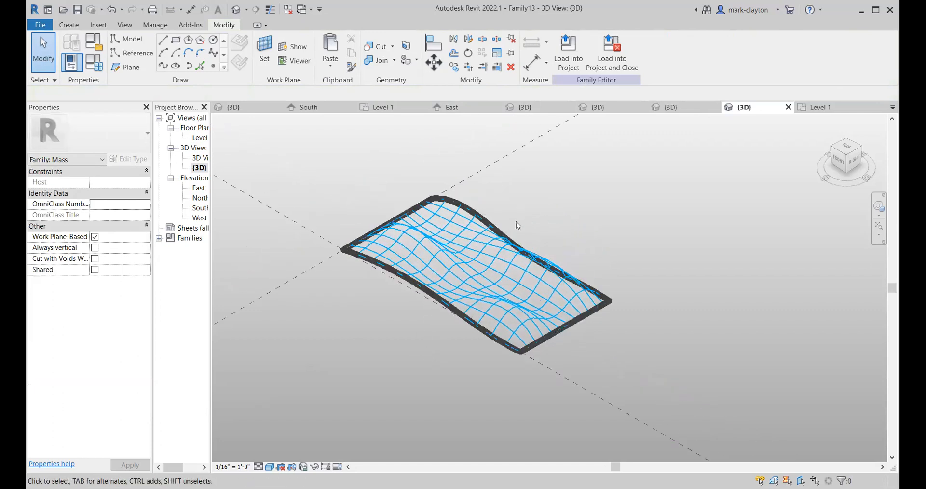
key("Tab")
key("Tab")
key("Tab")
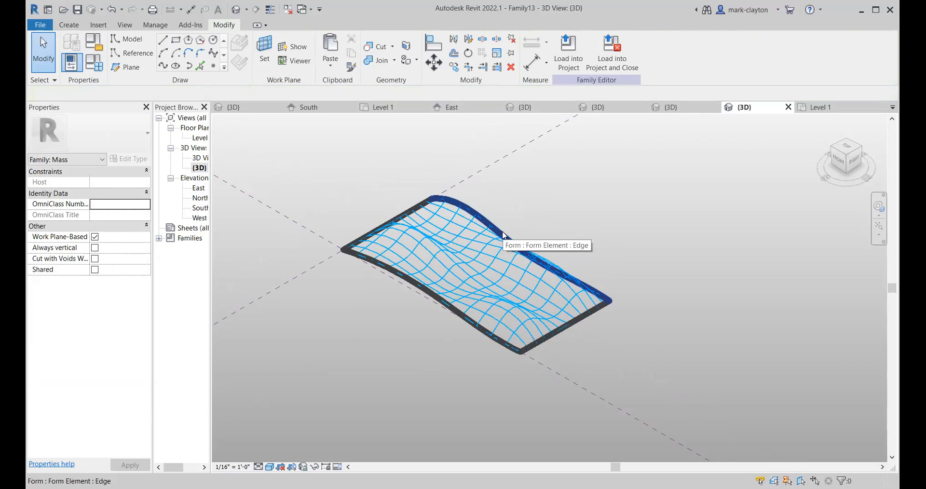
key("Tab")
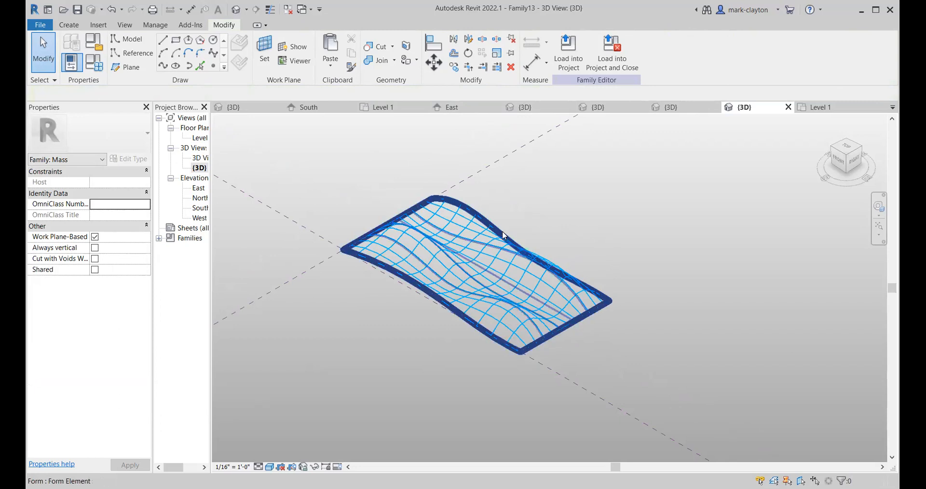
left_click(503, 235)
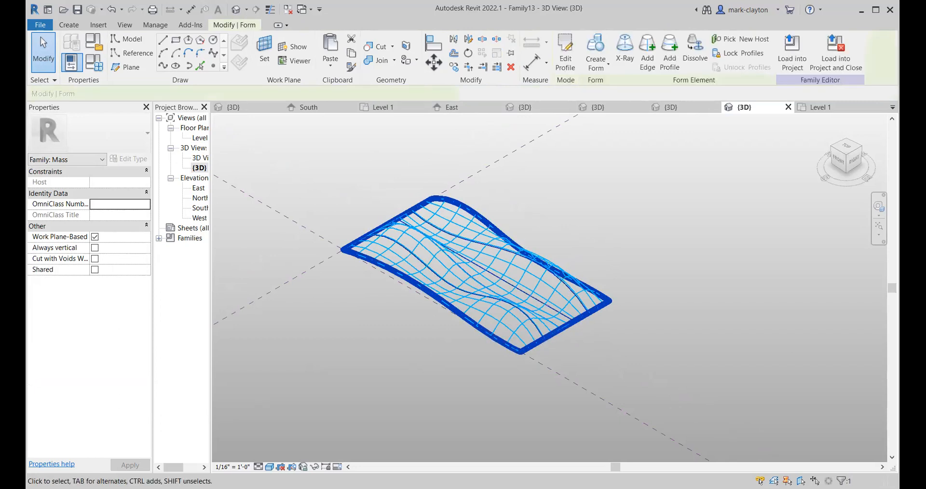
left_click(315, 470)
left_click(337, 435)
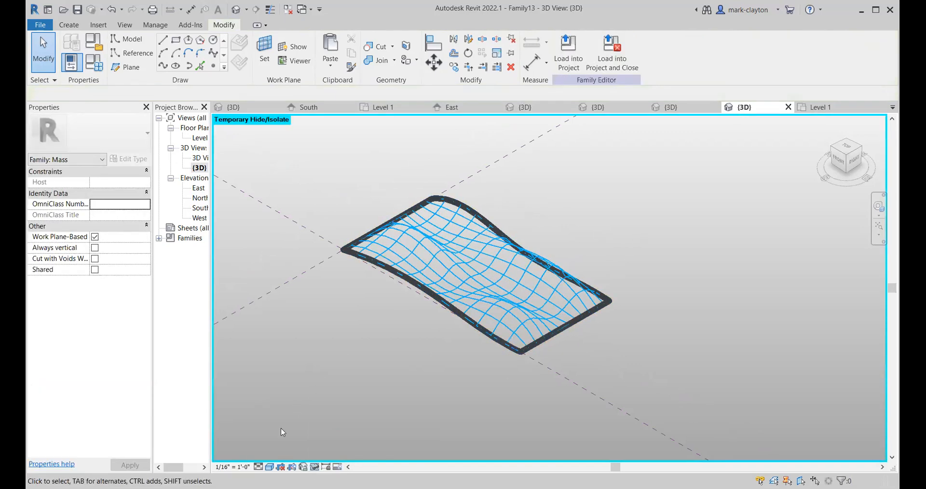
- Set the 3D view's scale to 3" = 1'-0" and select the divided surface
left_click(238, 465)
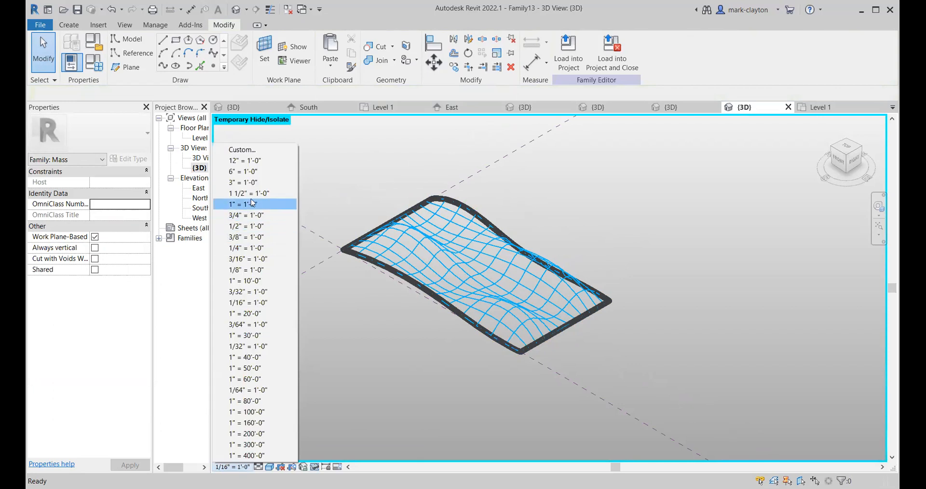
left_click(251, 184)
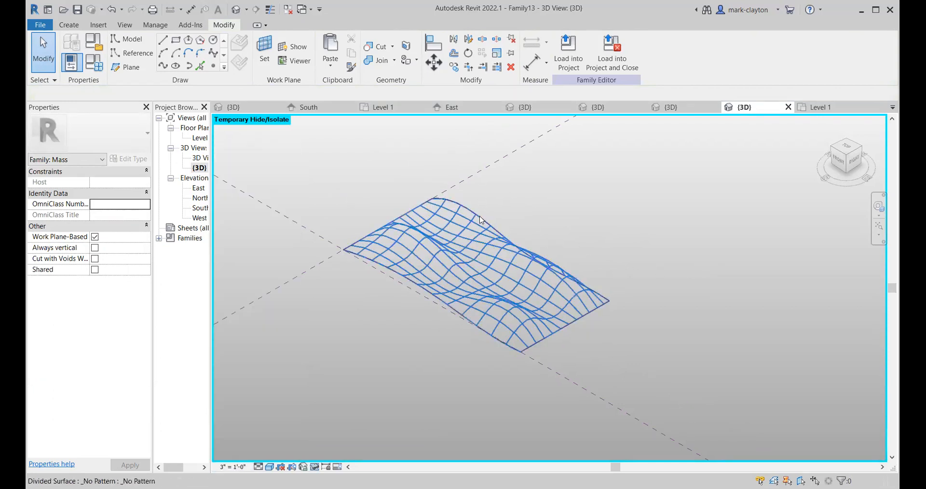
left_click(498, 195)
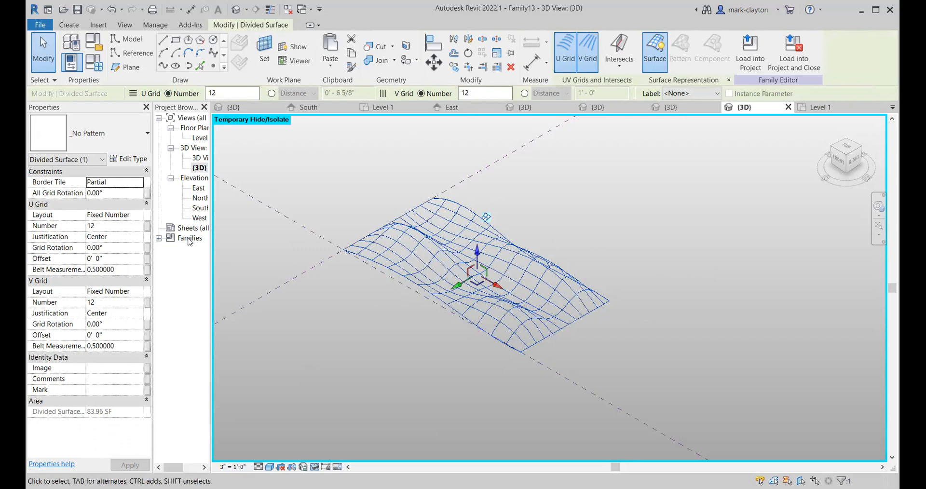
- Open the East elevation, set its scale to 3" = 1'-0", and clear the selection
double_click(199, 189)
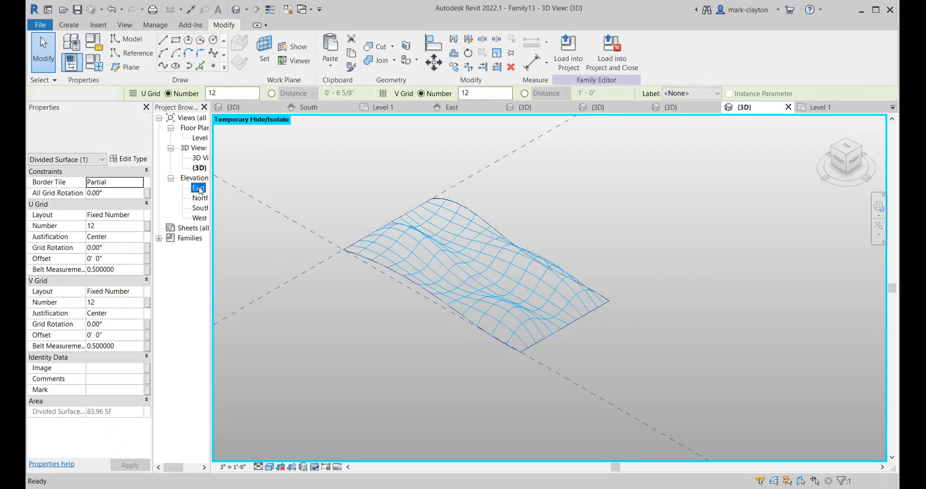
middle_click_drag(616, 323, 583, 214)
scroll(547, 330, "up", 3)
scroll(511, 282, "up", 8)
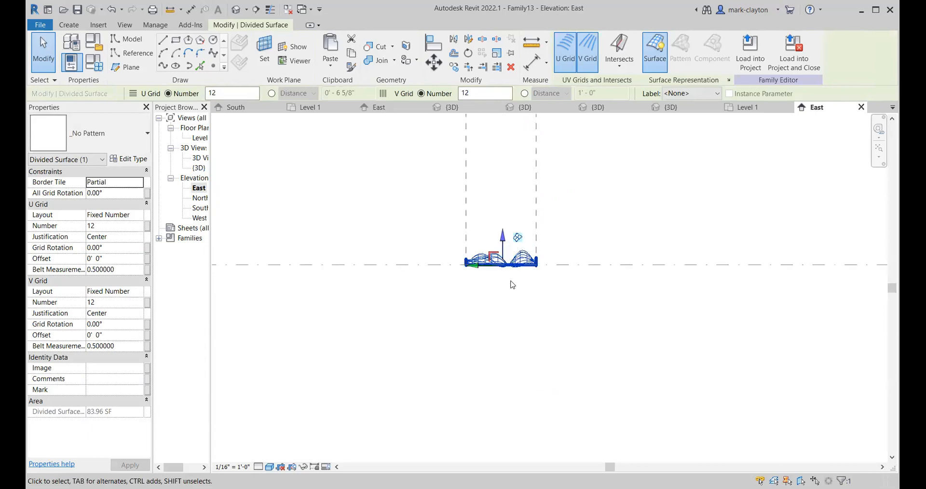
middle_click_drag(525, 321, 537, 340)
scroll(537, 341, "up", 5)
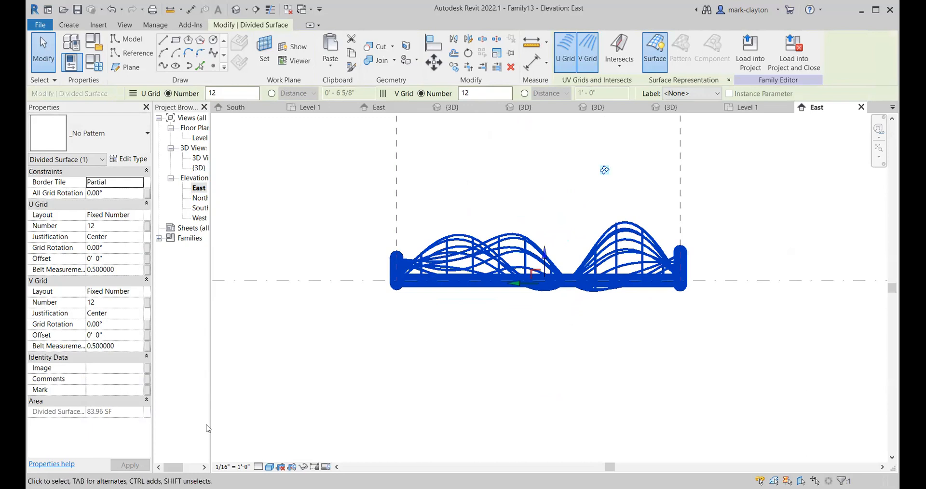
left_click(232, 467)
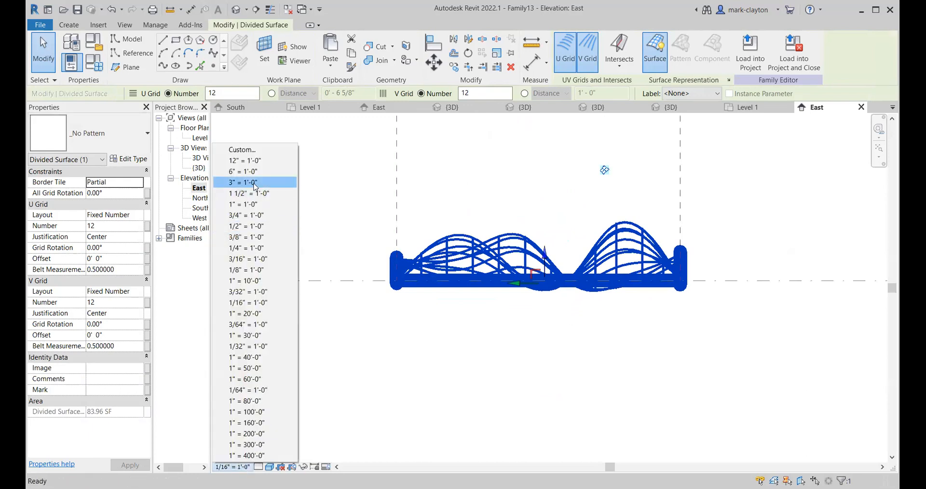
left_click(255, 184)
left_click(595, 134)
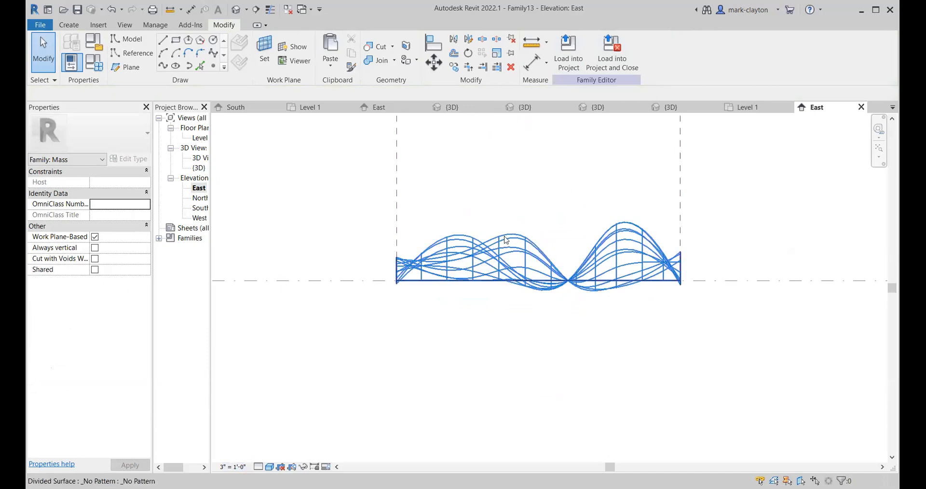
- Select the divided surface in the East elevation and turn on Nodes in its surface representation
key("Tab")
key("Tab")
left_click(535, 225)
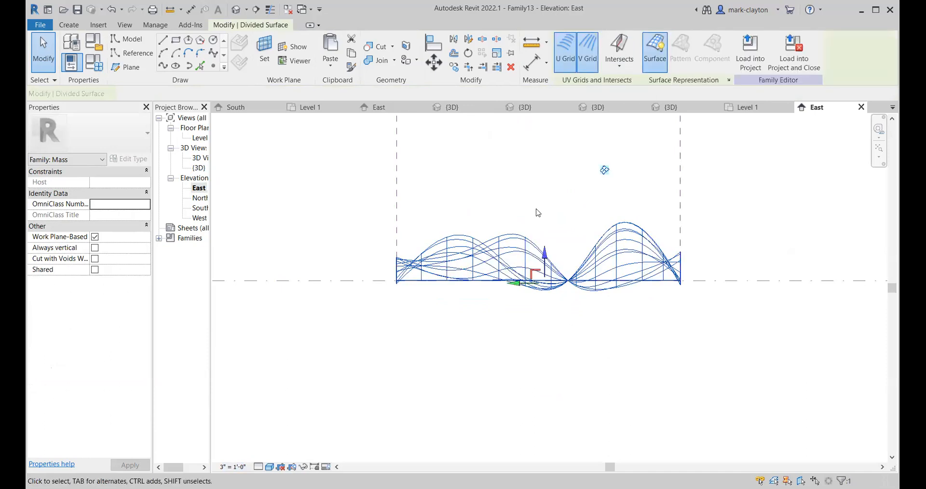
left_click(729, 80)
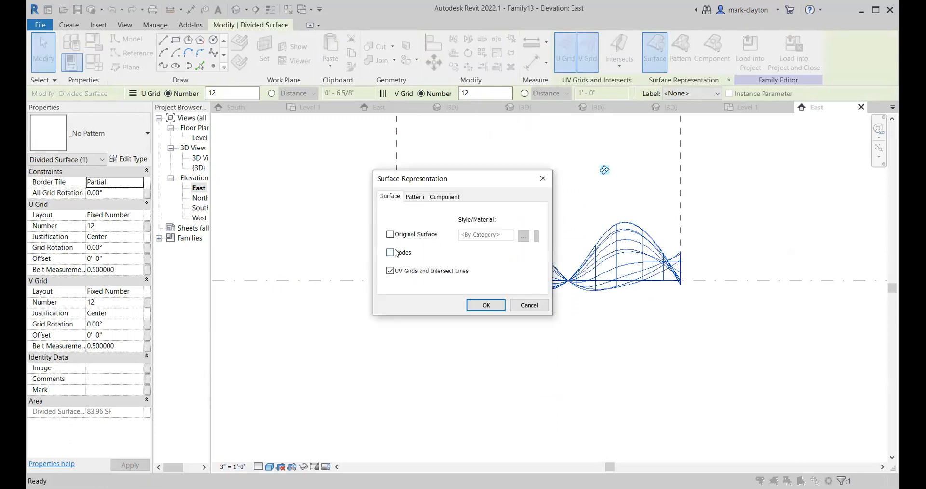
left_click(391, 253)
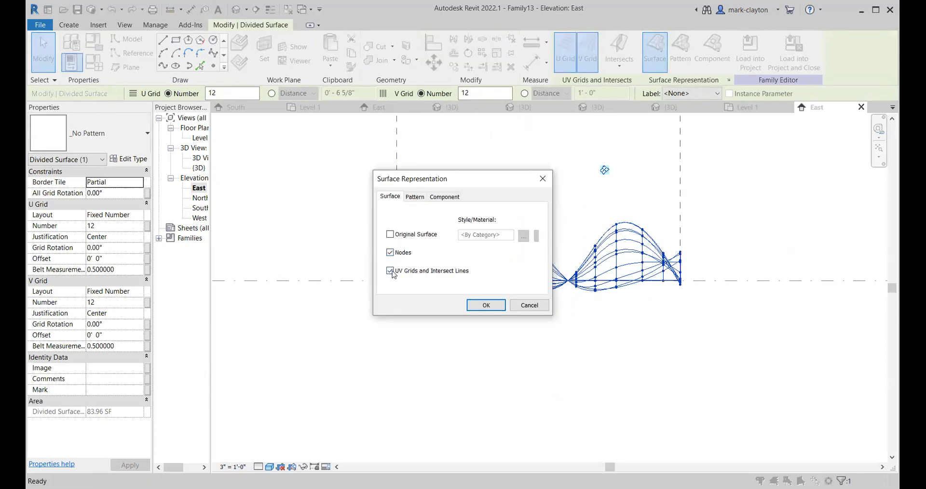
left_click(486, 305)
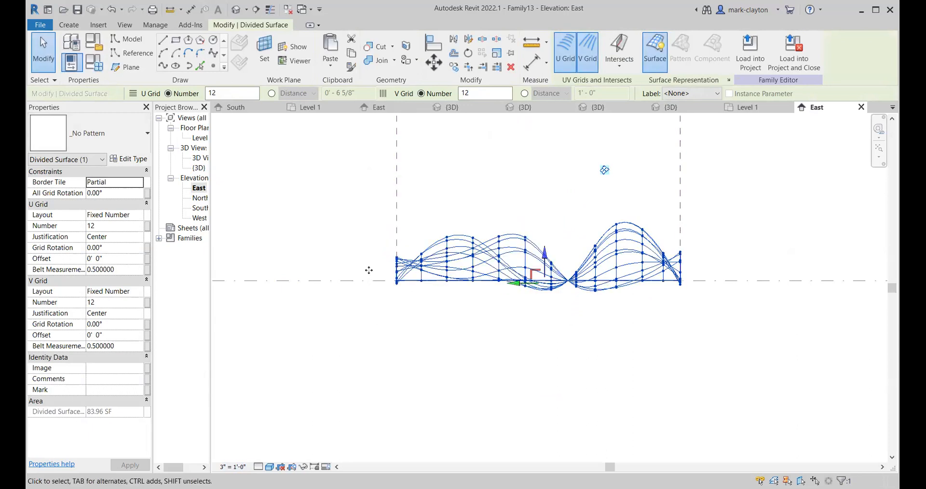
- Open the South elevation, set its scale to 6" = 1'-0", and examine the divided surface's grid and nodes
double_click(202, 211)
middle_click_drag(595, 398, 578, 261)
scroll(523, 326, "up", 3)
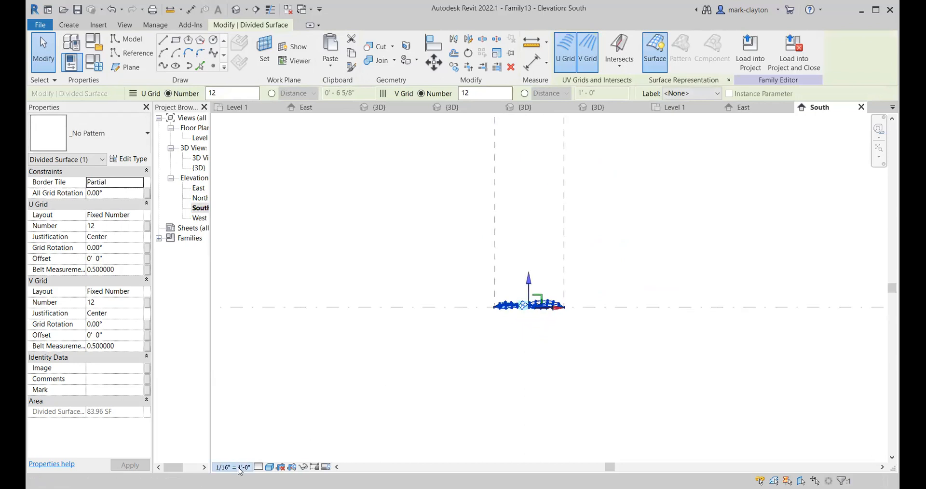
left_click(234, 467)
left_click(262, 172)
left_click(651, 348)
scroll(545, 317, "up", 5)
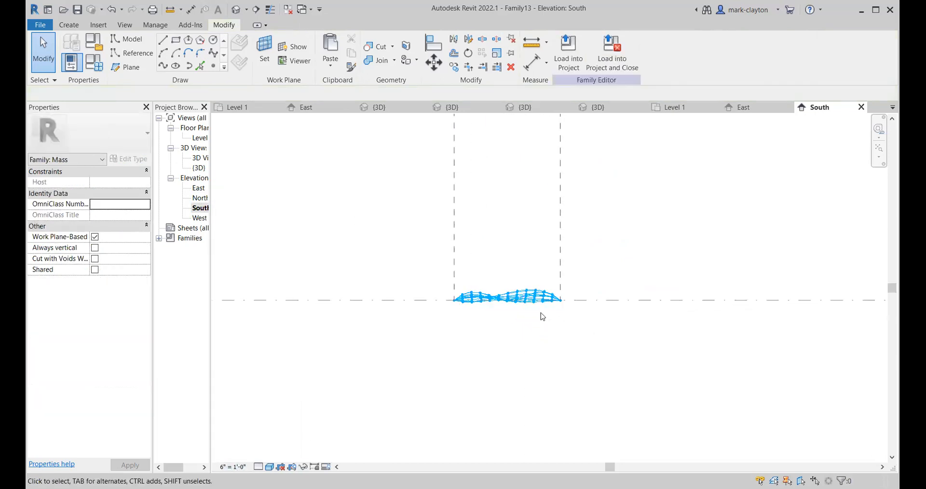
scroll(475, 314, "up", 5)
middle_click_drag(457, 287, 464, 290)
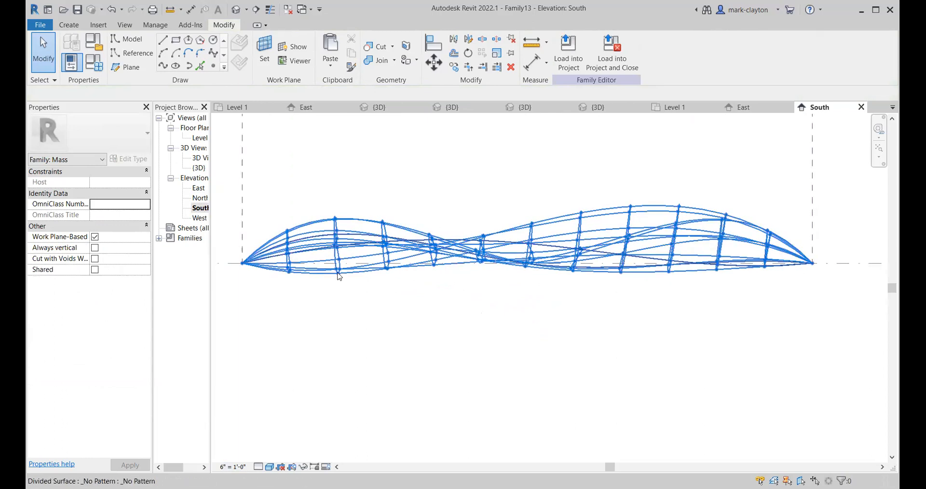
scroll(349, 254, "up", 1)
scroll(348, 255, "up", 1)
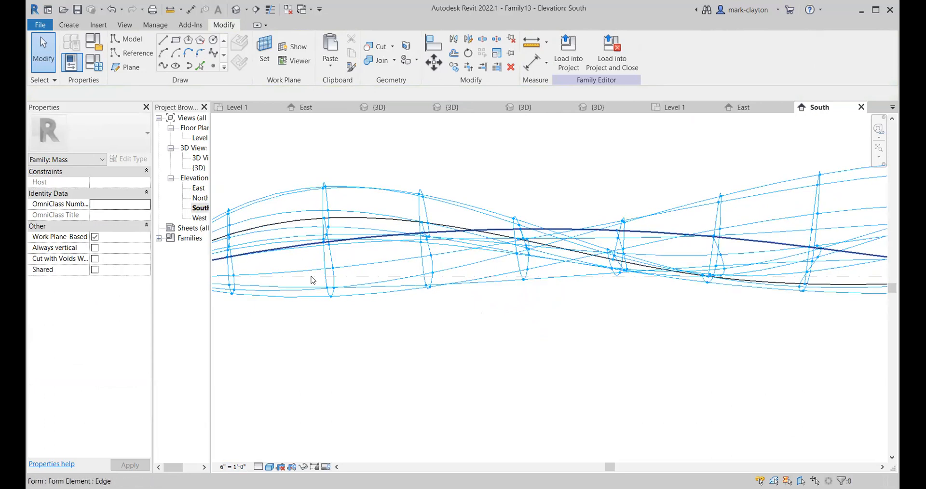
scroll(389, 346, "down", 2)
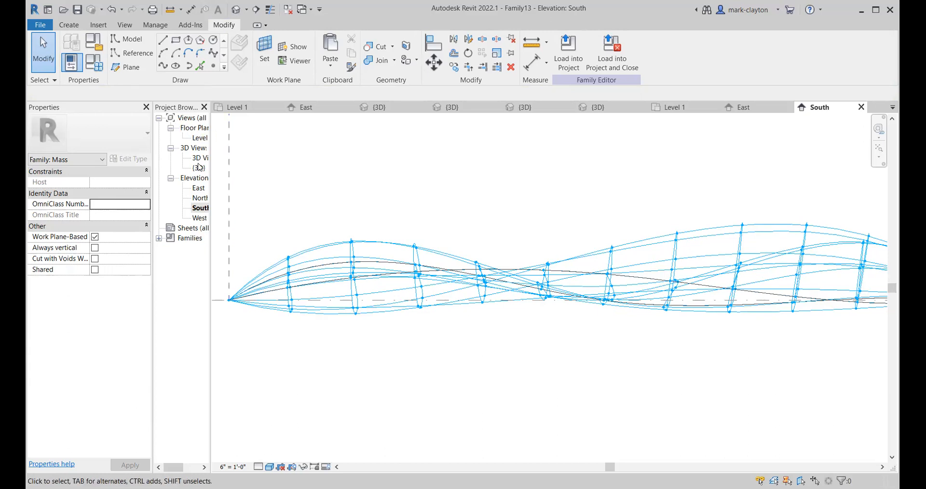
- Open the Level 1 floor plan and bring the whole divided surface into view
double_click(198, 138)
scroll(498, 320, "up", 2)
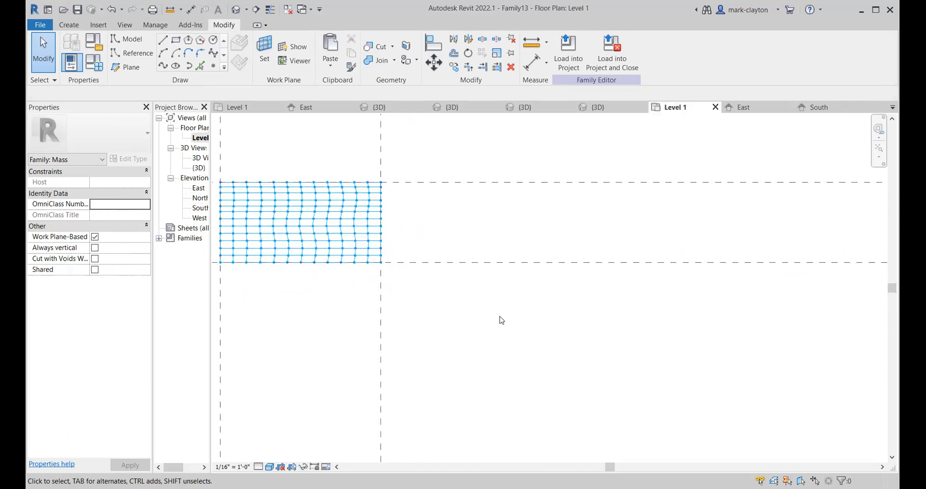
middle_click_drag(498, 320, 566, 320)
scroll(334, 216, "up", 2)
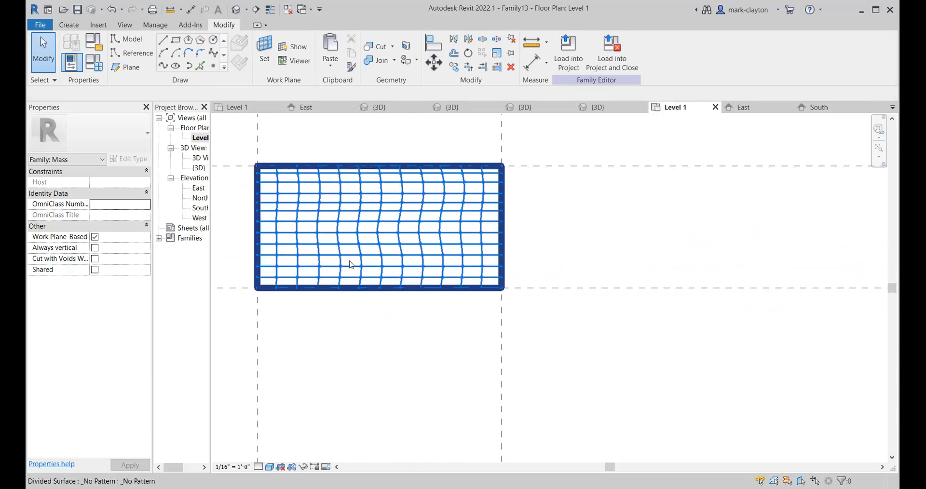
- Set the Level 1 floor plan's scale to 3" = 1'-0"
left_click(239, 471)
left_click(259, 181)
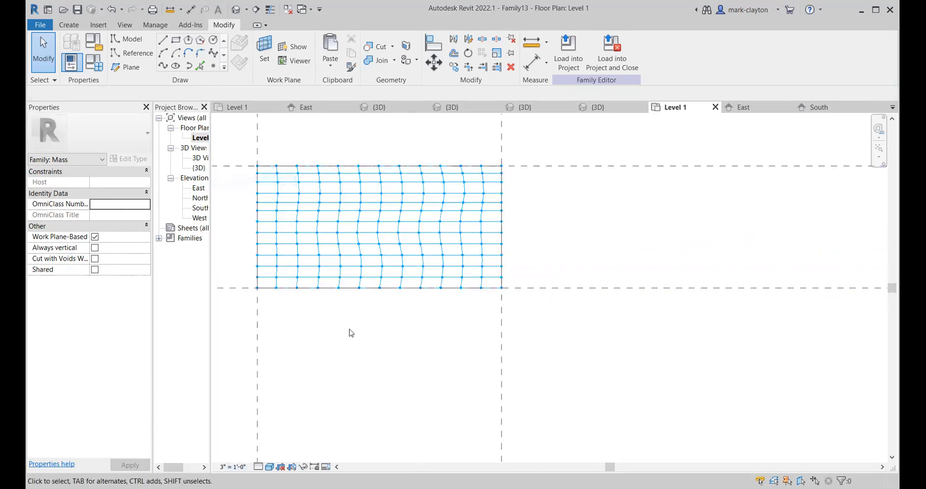
scroll(348, 357, "down", 2)
scroll(352, 361, "down", 1)
middle_click_drag(352, 361, 386, 362)
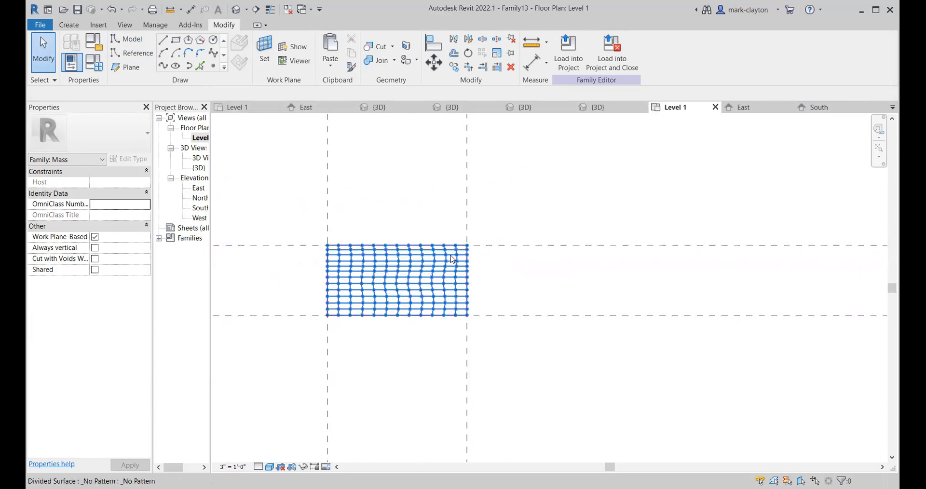
- Set the distance between the two horizontal reference planes to 8'
left_click(516, 259)
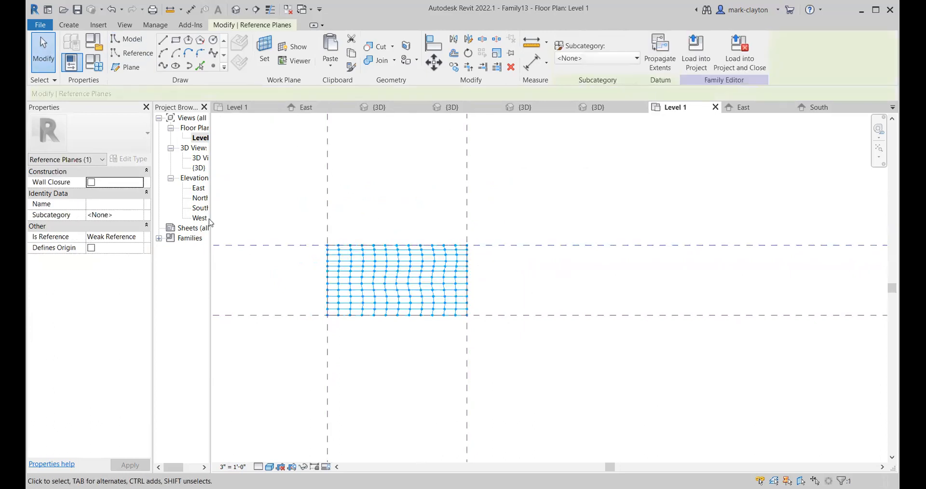
scroll(281, 220, "down", 1)
scroll(475, 307, "down", 2)
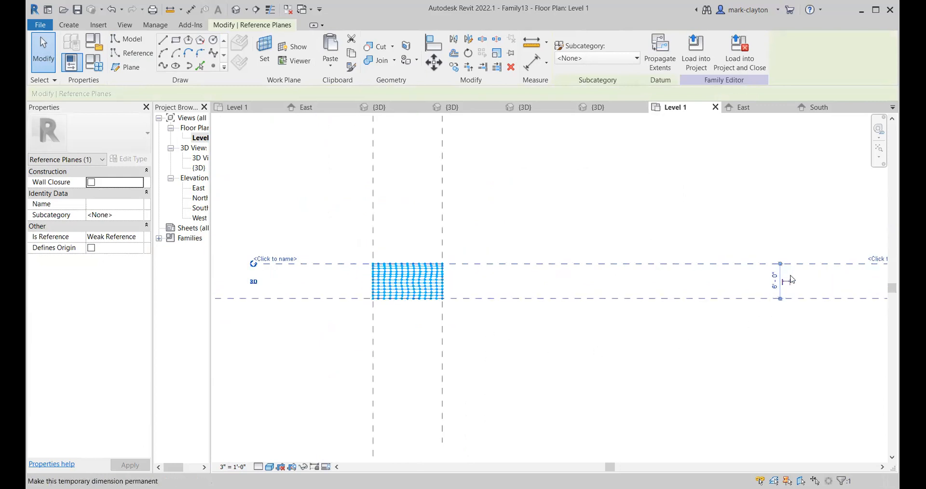
left_click(774, 286)
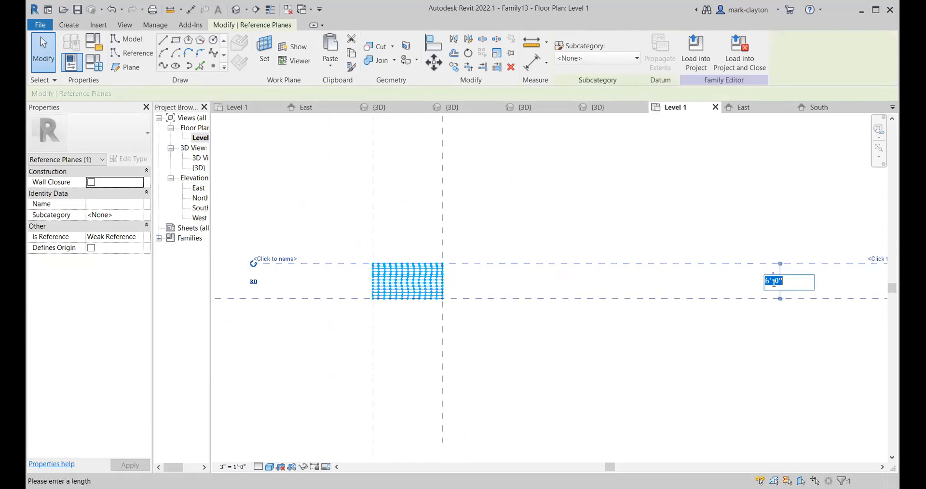
type("8")
key("Return")
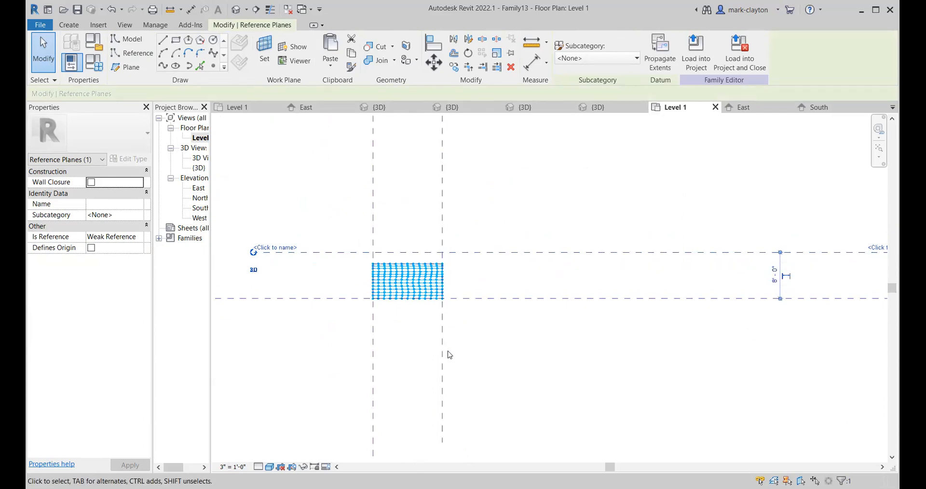
- Set the distance between the two vertical reference planes to 14'
left_click(450, 355)
left_click(442, 357)
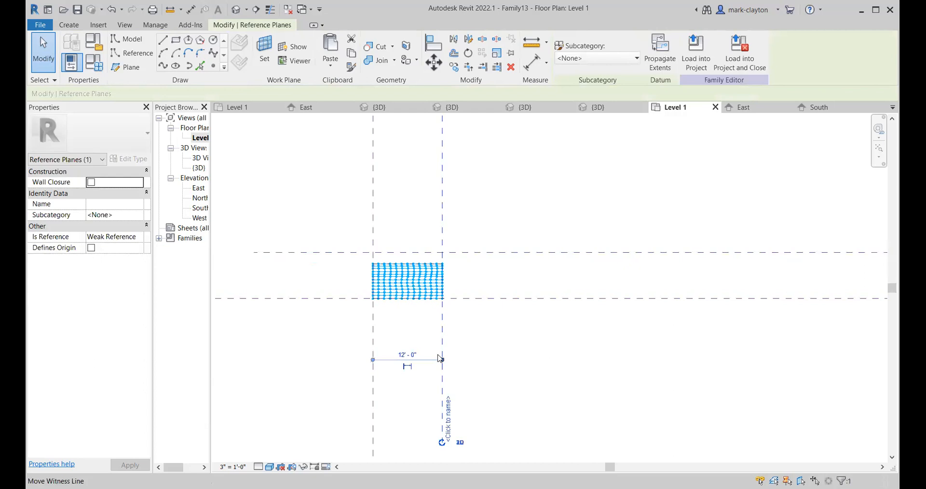
left_click(407, 355)
type("14")
key("Return")
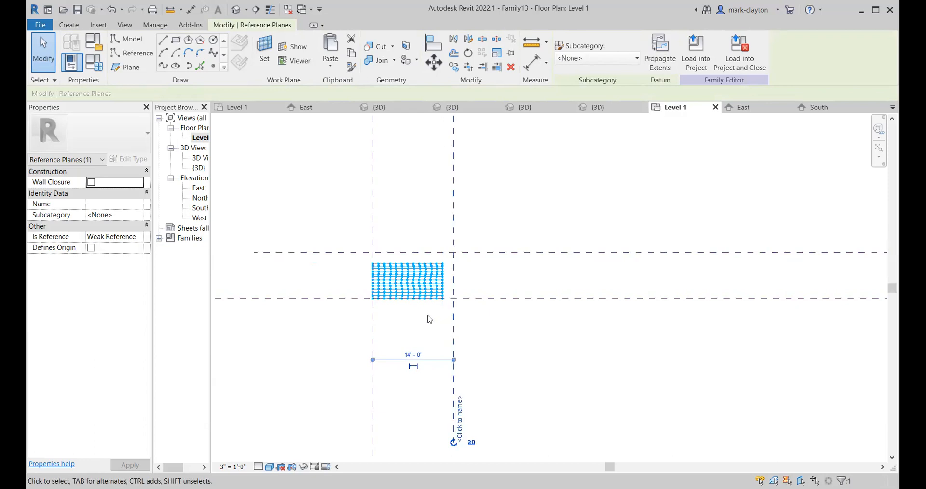
- Cycle through the overlapping elements at the divided surface and select the underlying form element
scroll(427, 314, "up", 2)
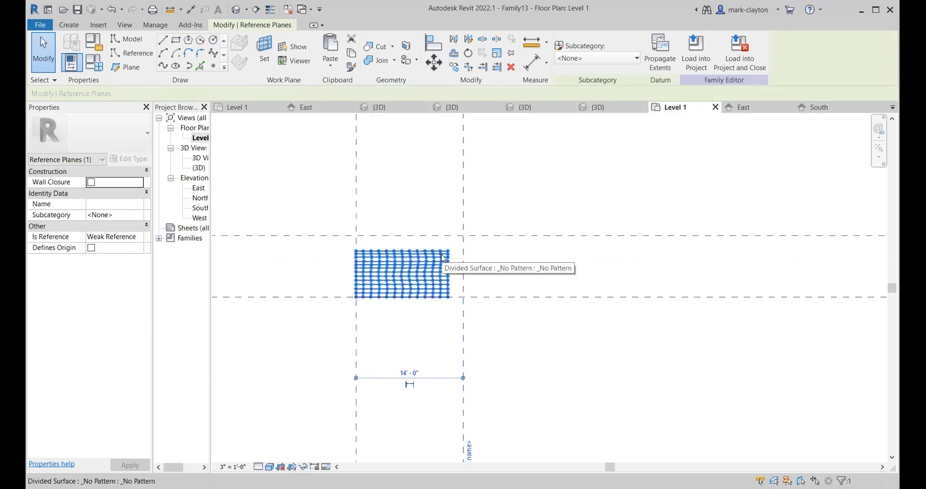
key("Tab")
key("Tab")
key("Tab")
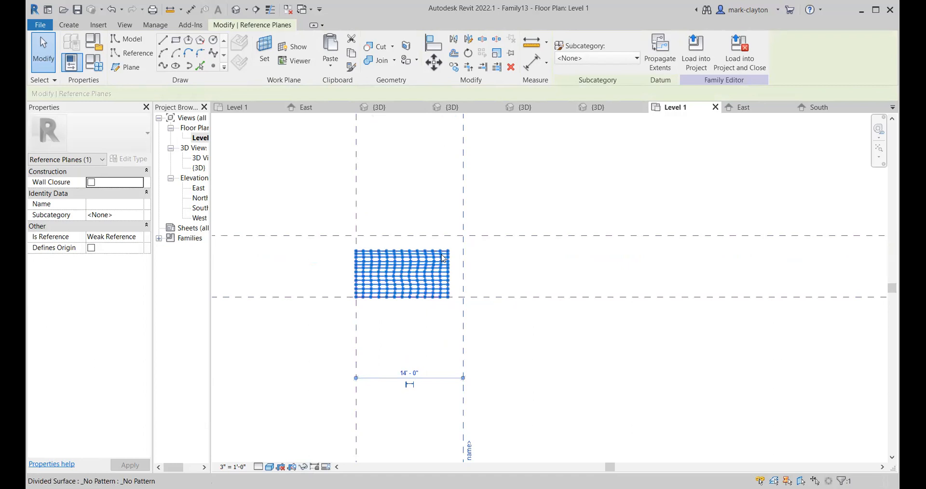
key("Tab")
key("Tab")
key("Tab")
key("Tab")
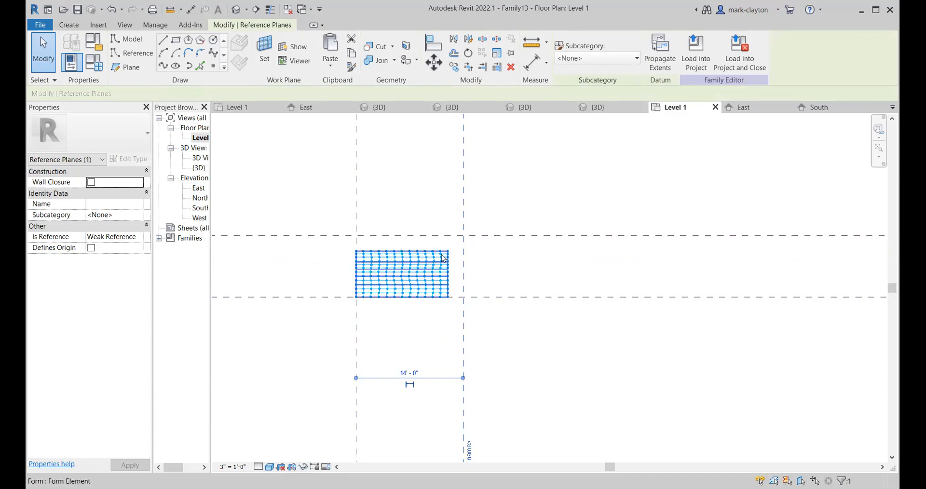
left_click(444, 260)
scroll(484, 271, "up", 2)
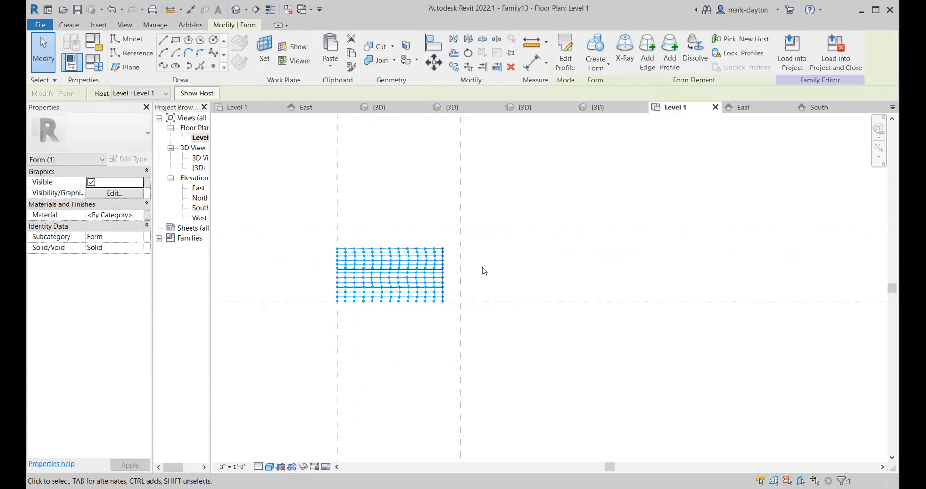
- Select the divided surface in the floor plan and temporarily hide it
left_click(407, 279)
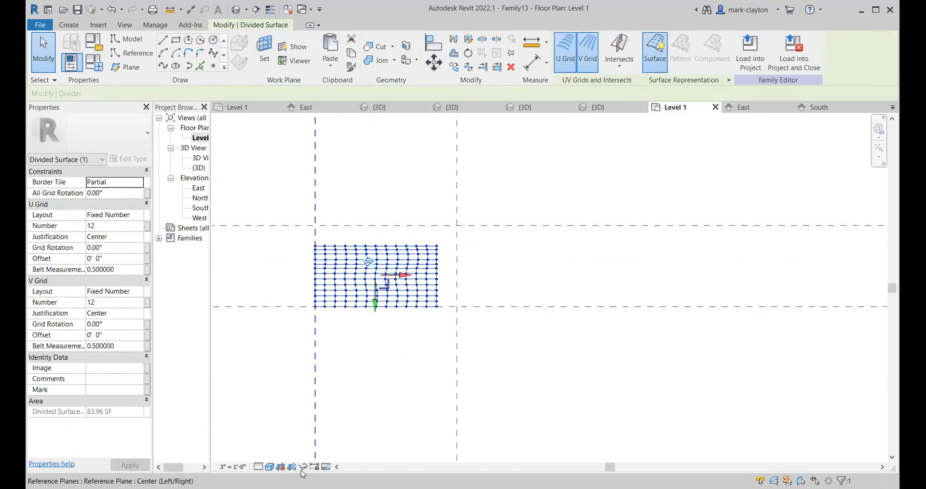
left_click(305, 468)
left_click(369, 436)
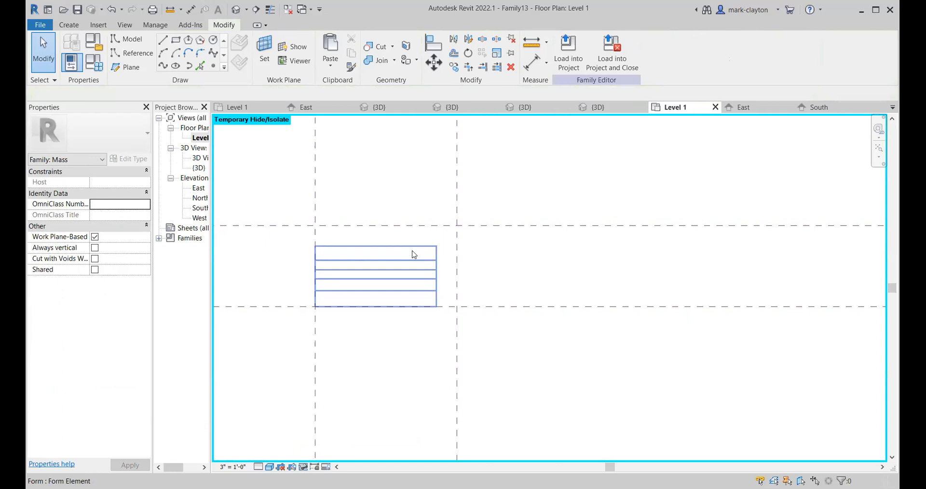
- Try to edit the form element's profile, and undo back to before the floor plan's scale and reference plane changes
left_click(414, 254)
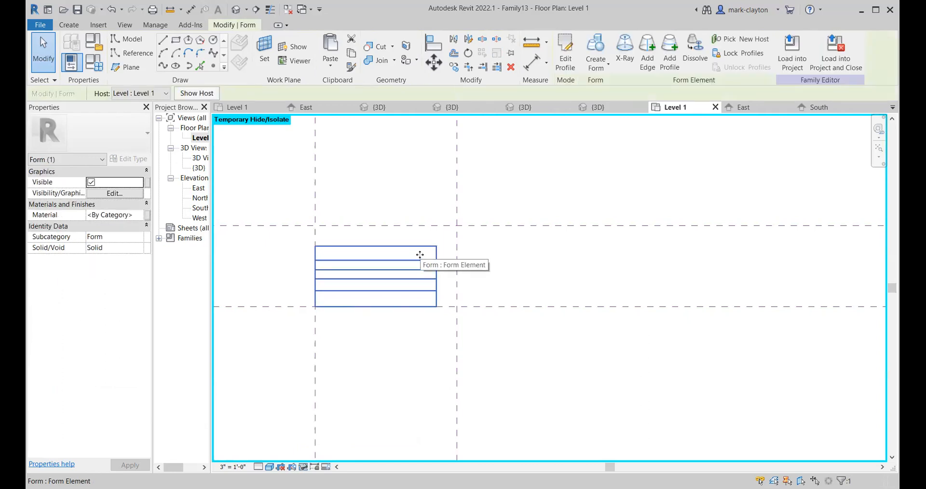
left_click(560, 42)
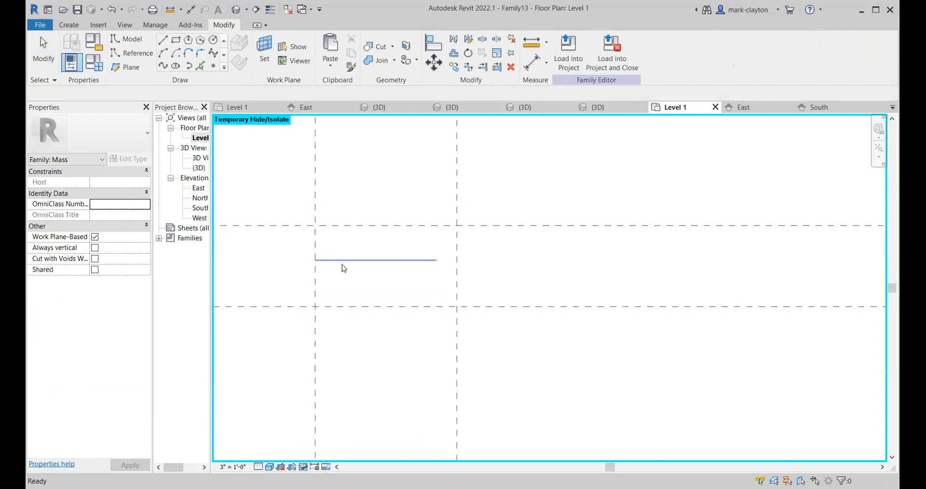
key("Escape")
key("ctrl+z")
key("ctrl+z")
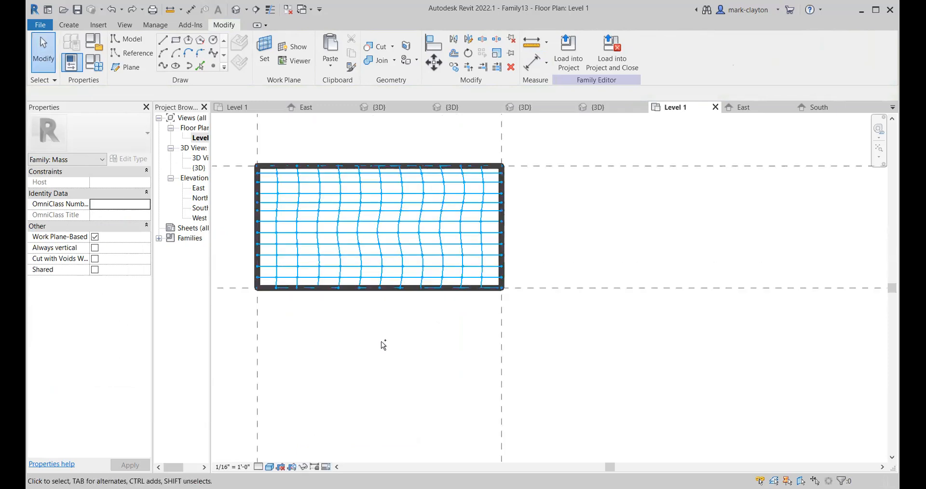
- Set the Level 1 floor plan's scale to 12" = 1'-0" and select the horizontal reference plane along the surface's upper edge
left_click(223, 467)
left_click(255, 160)
scroll(697, 356, "down", 3)
middle_click_drag(701, 355, 606, 332)
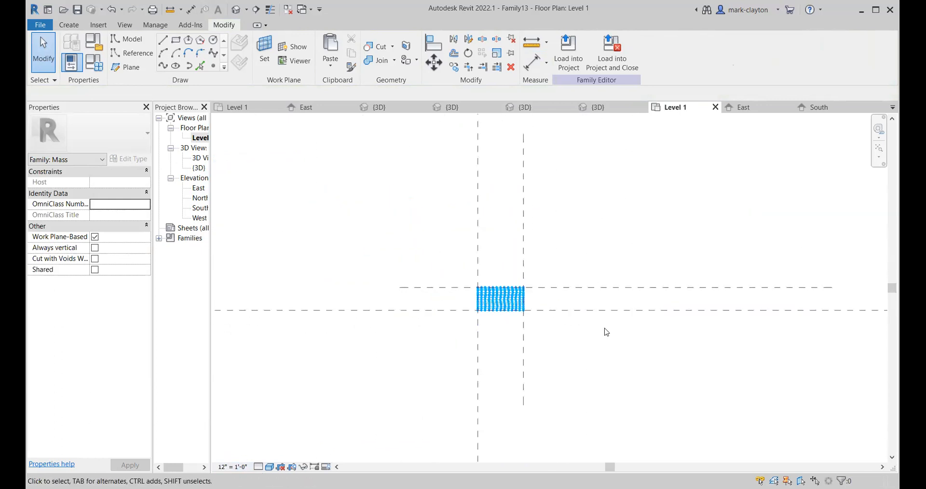
left_click(595, 288)
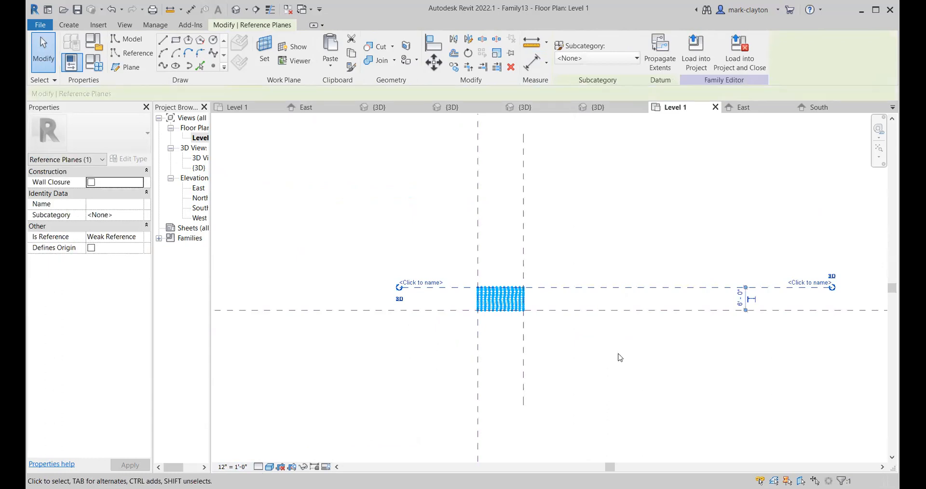
- Draw three horizontal reference planes across the lower half of the divided surface, extending past both of its sides
left_click(619, 358)
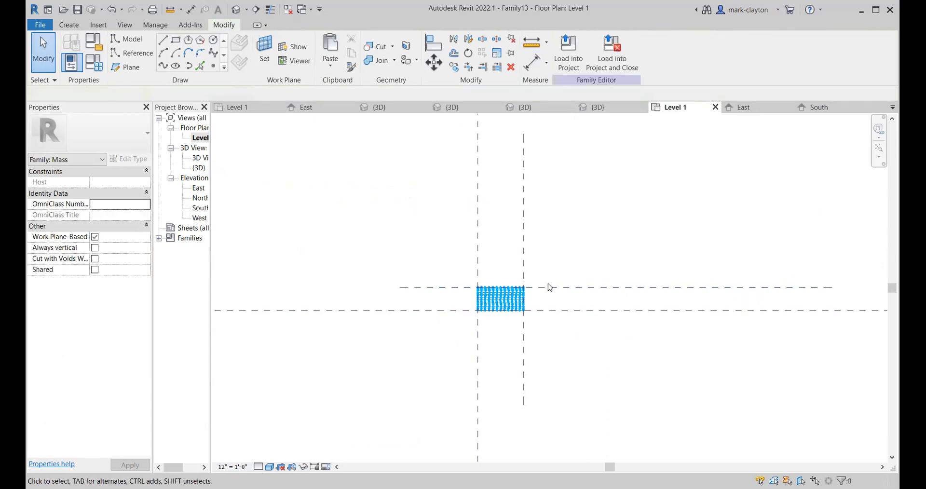
left_click(525, 269)
left_click(606, 367)
scroll(548, 336, "up", 2)
scroll(467, 311, "up", 3)
scroll(473, 312, "up", 1)
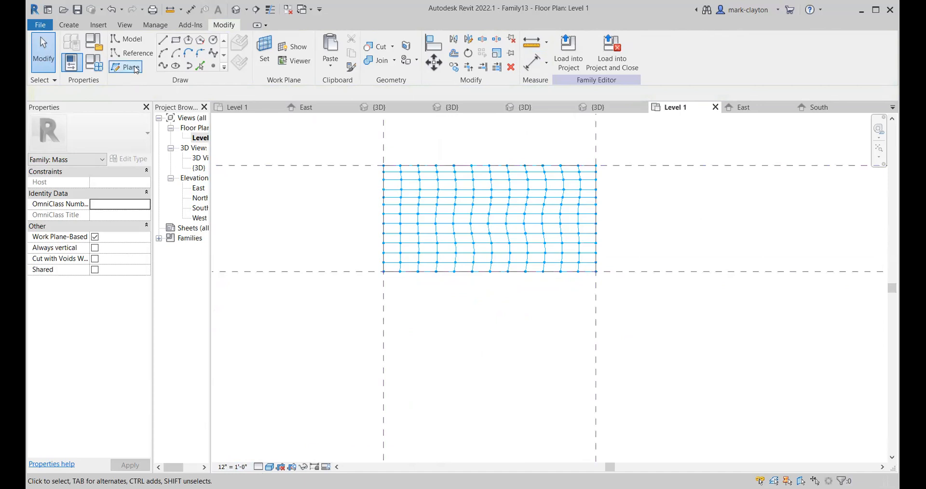
key("r")
key("p")
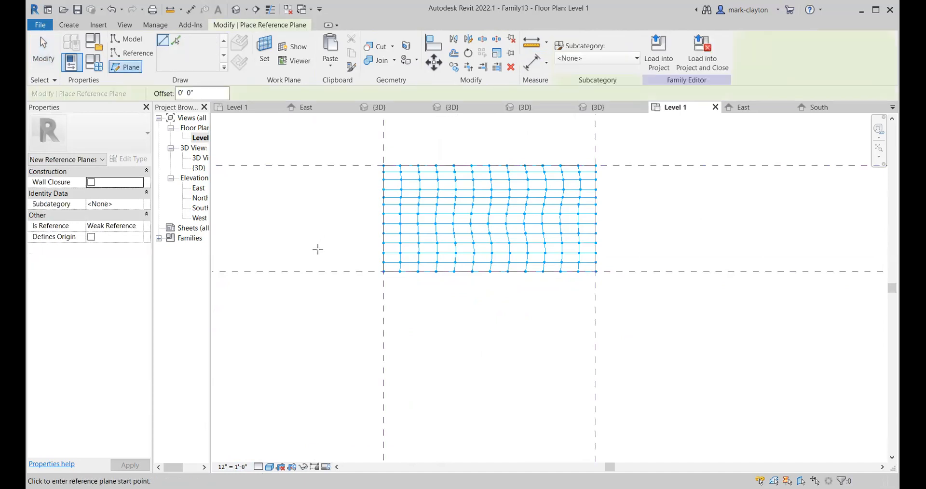
left_click(286, 260)
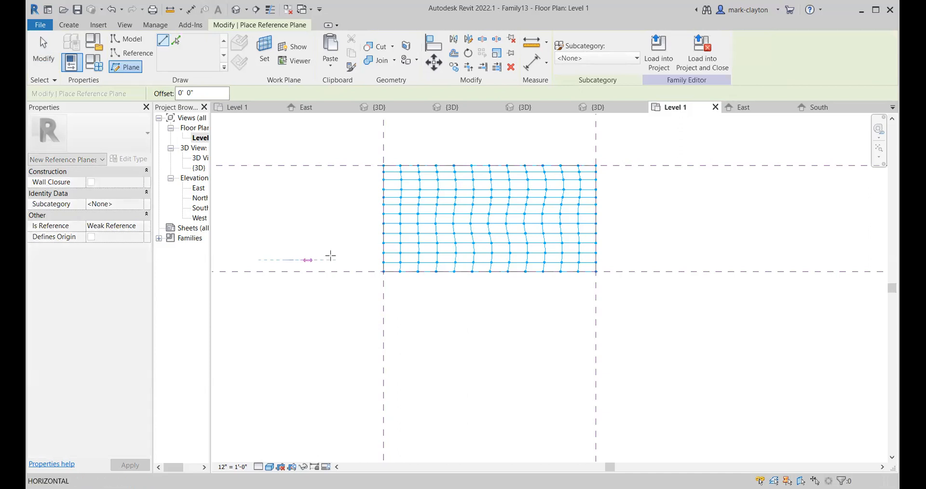
left_click(687, 260)
left_click(286, 241)
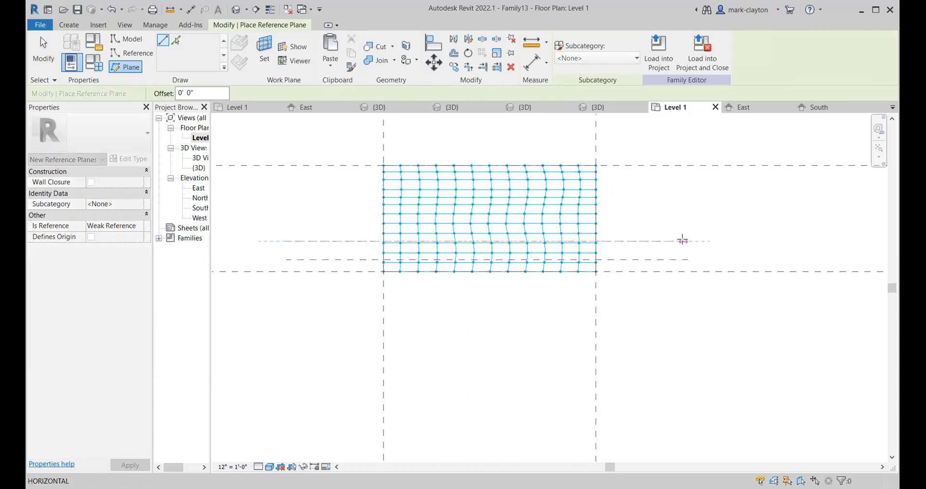
left_click(687, 241)
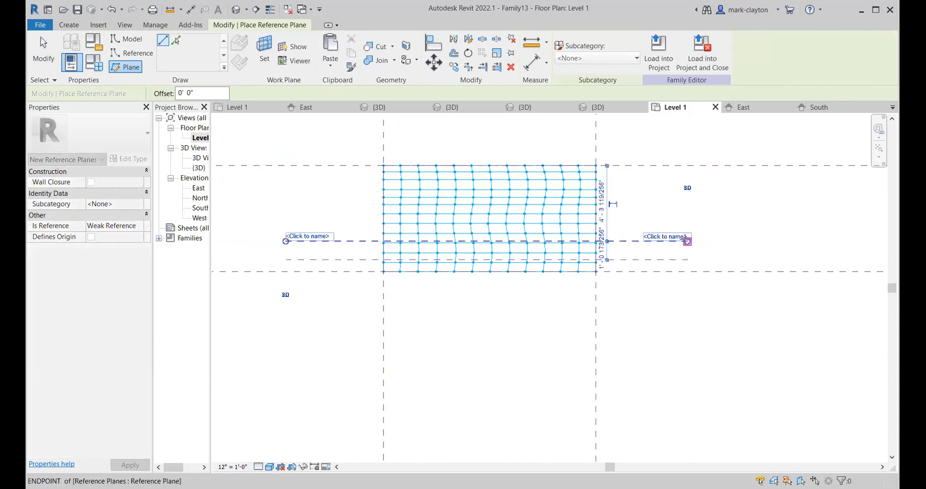
left_click(286, 224)
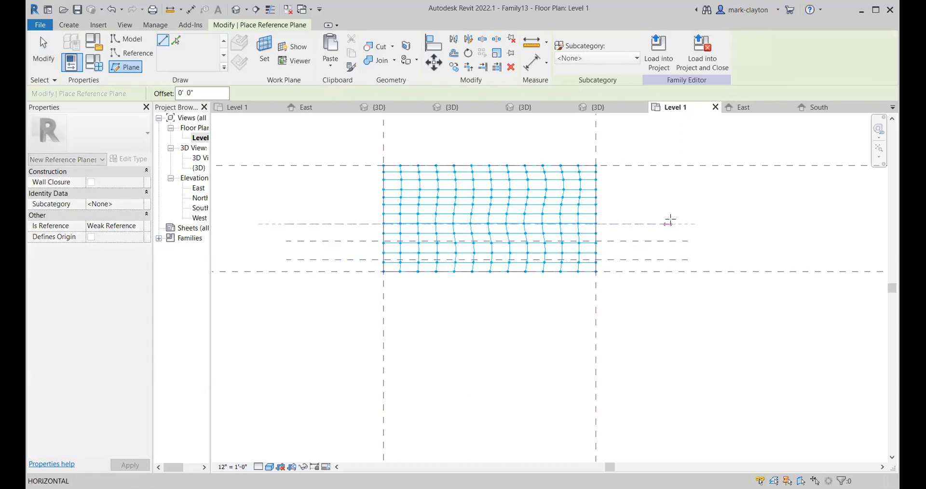
left_click(687, 223)
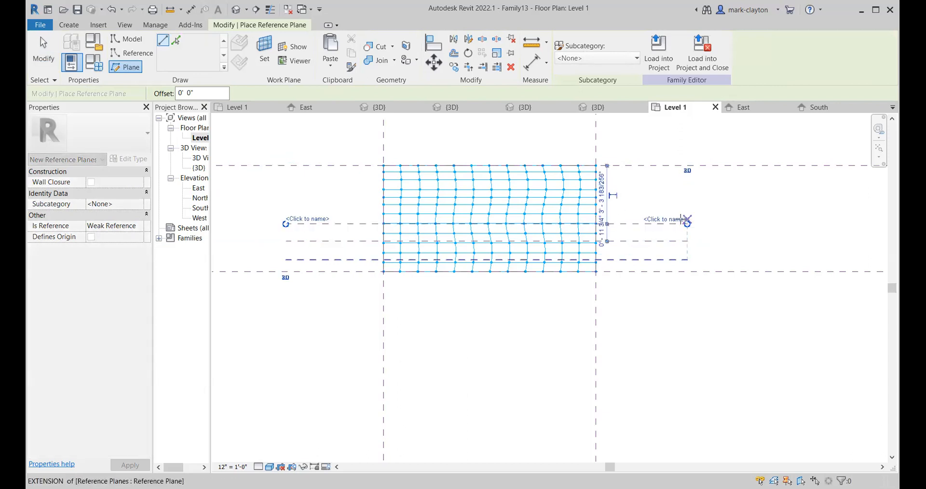
- Draw three more horizontal reference planes of the same length across the upper half of the divided surface
left_click(284, 203)
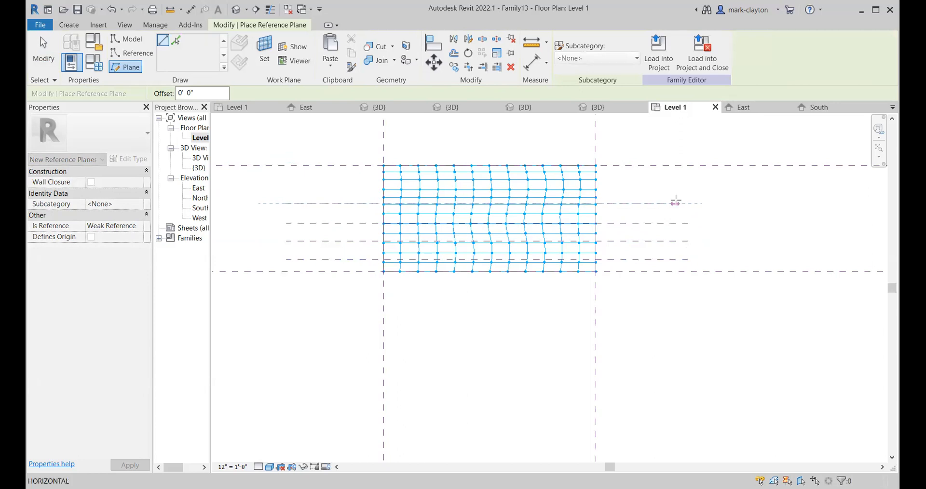
left_click(687, 203)
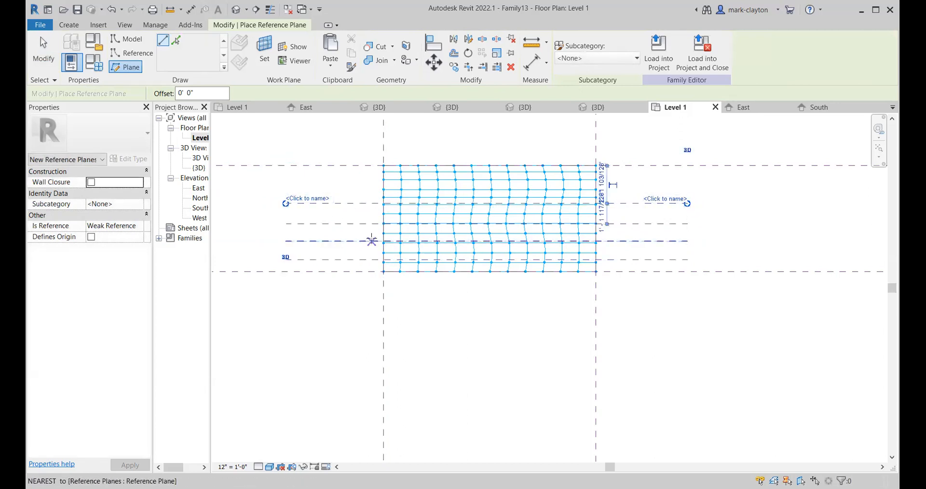
left_click(285, 186)
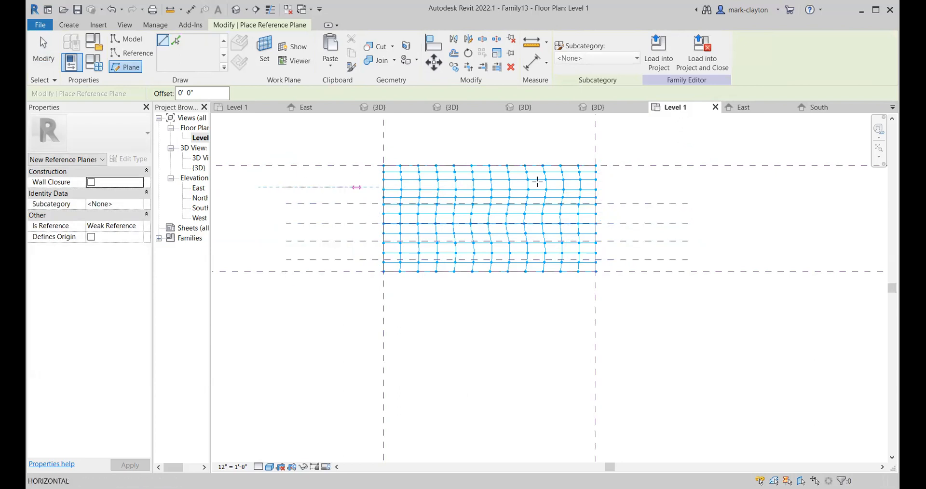
left_click(687, 187)
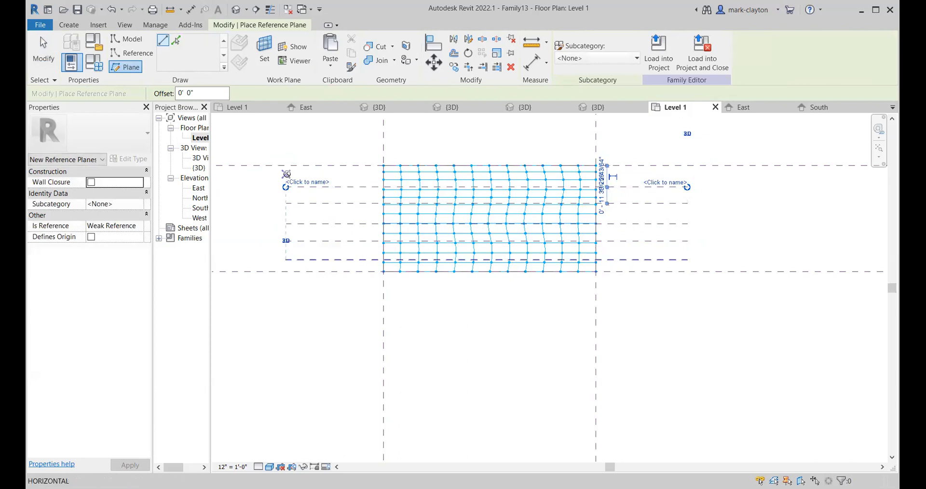
left_click(259, 174)
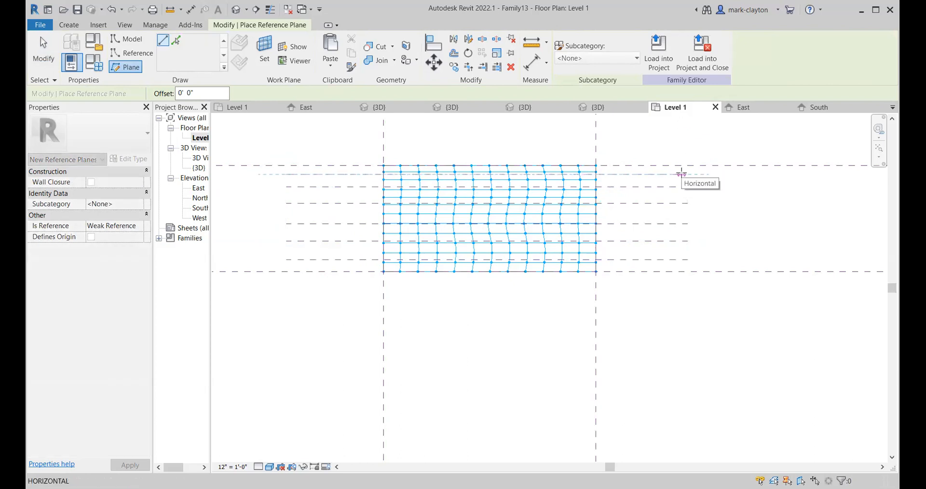
left_click(687, 174)
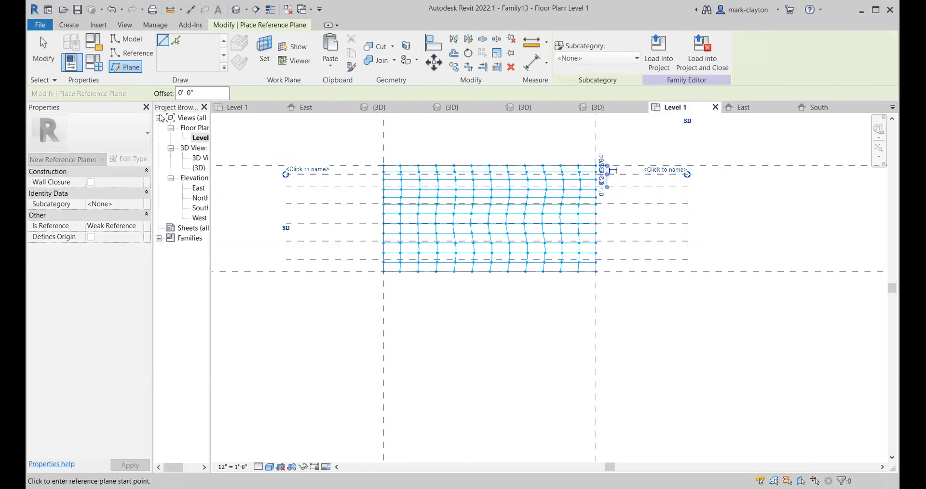
key("Escape")
key("Escape")
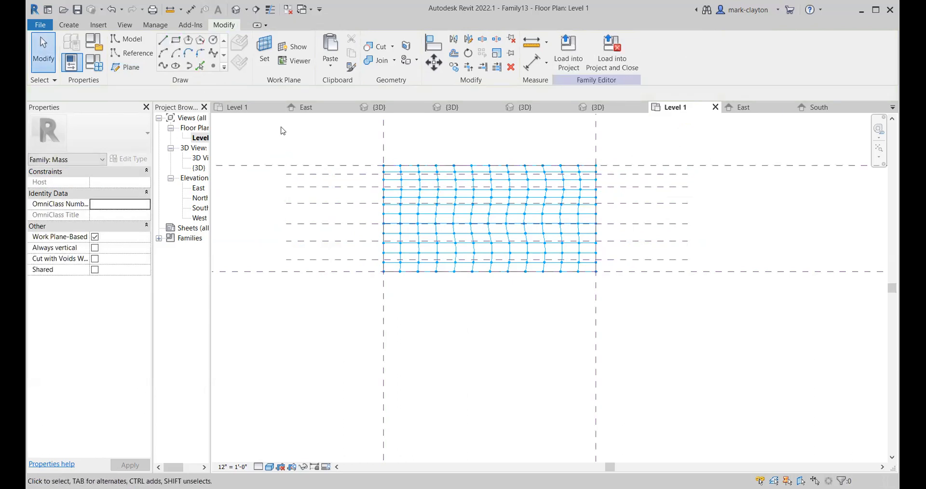
- Place an aligned dimension string across the six new horizontal reference planes and make their spacing equal
left_click(69, 24)
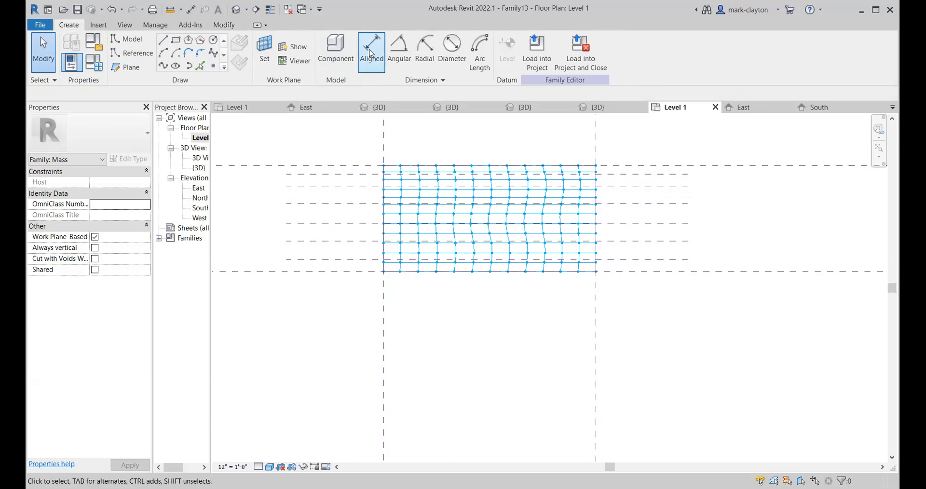
left_click(372, 53)
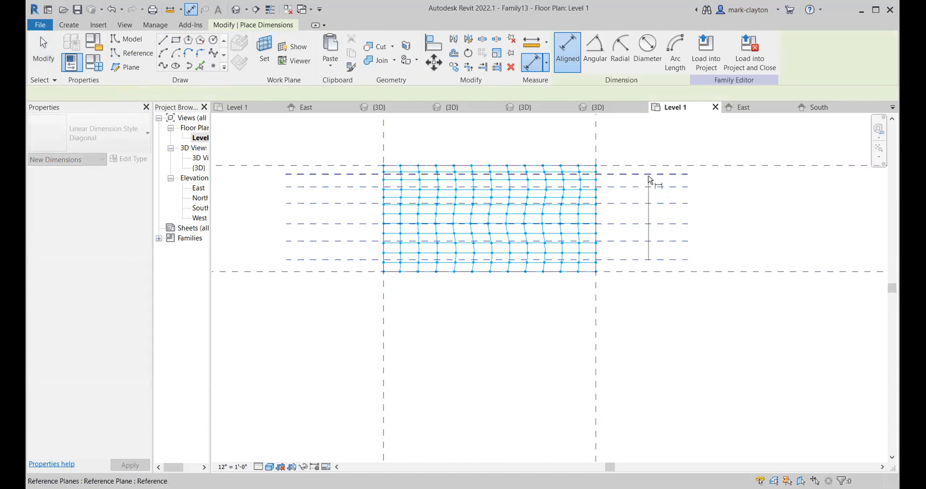
left_click(745, 183)
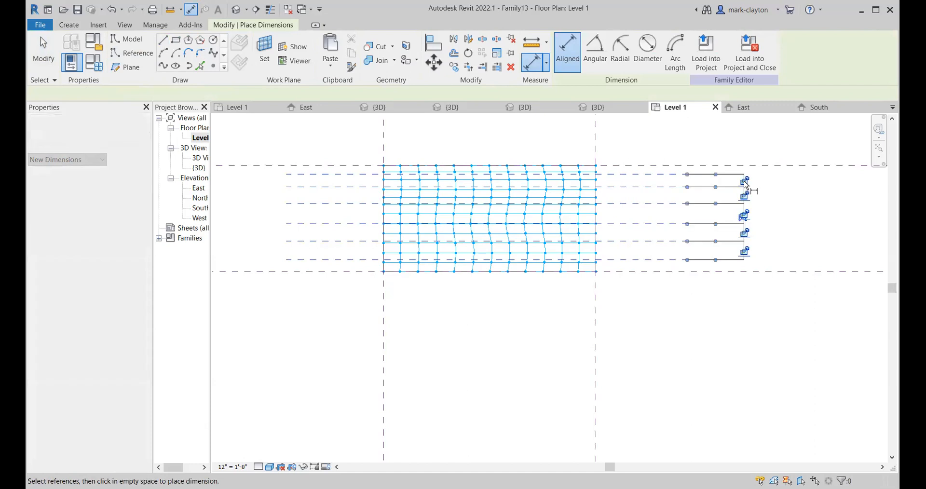
left_click(740, 218)
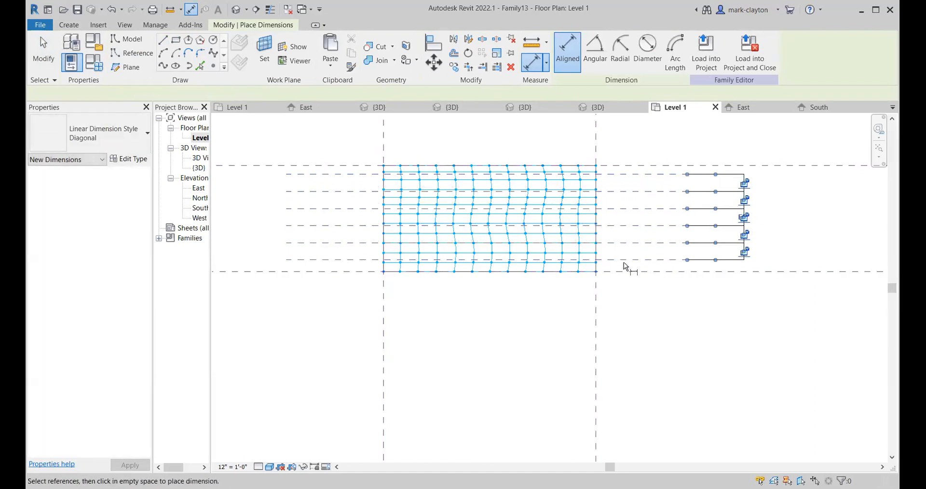
- Add an overall aligned dimension between the lowest and highest of the six equally spaced reference planes
left_click(632, 253)
left_click(640, 175)
left_click(788, 188)
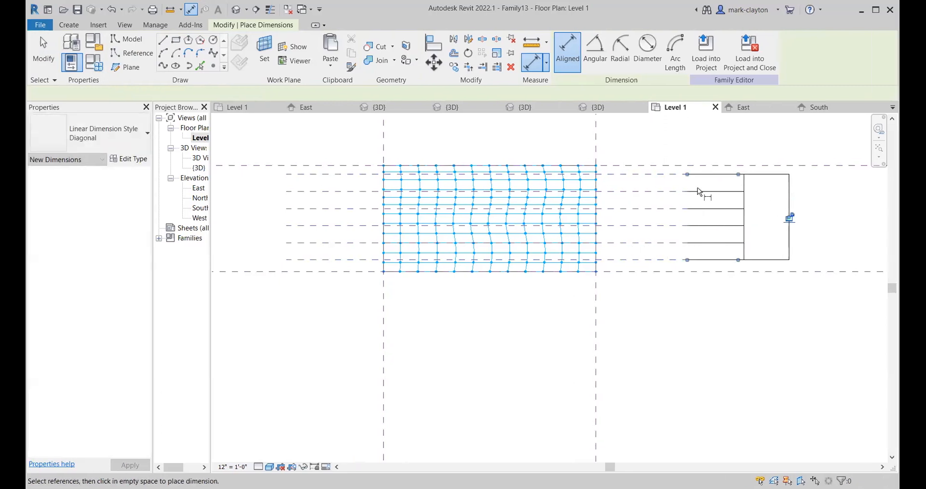
left_click(53, 59)
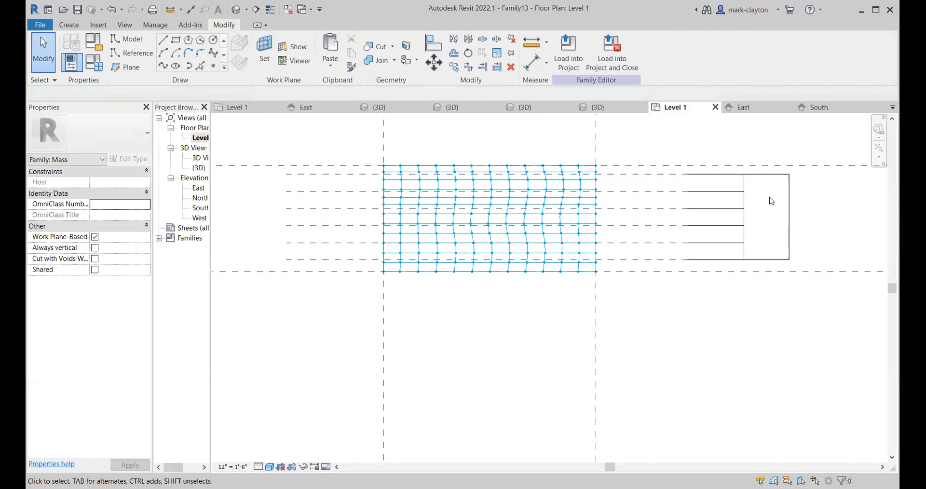
- Set the Level 1 floor plan's scale to 1" = 1'-0" so the dimension text is legible
left_click(800, 217)
scroll(806, 218, "up", 2)
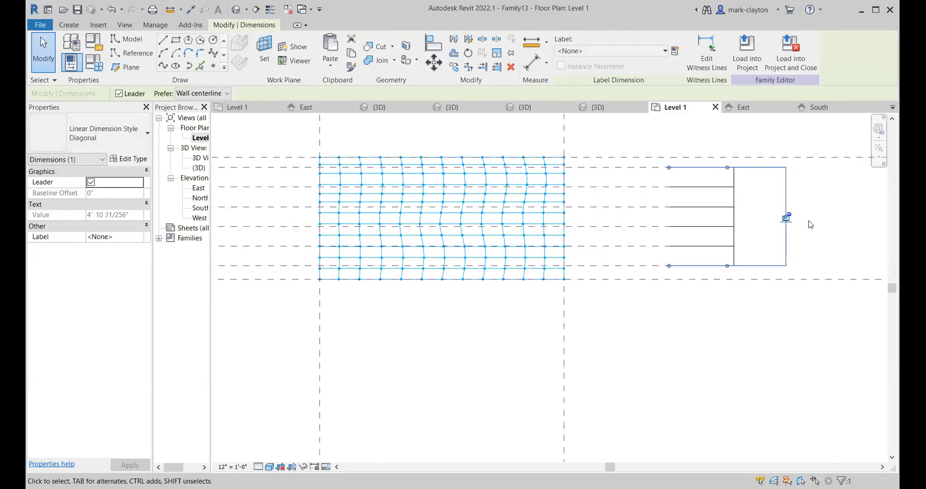
scroll(812, 226, "up", 1)
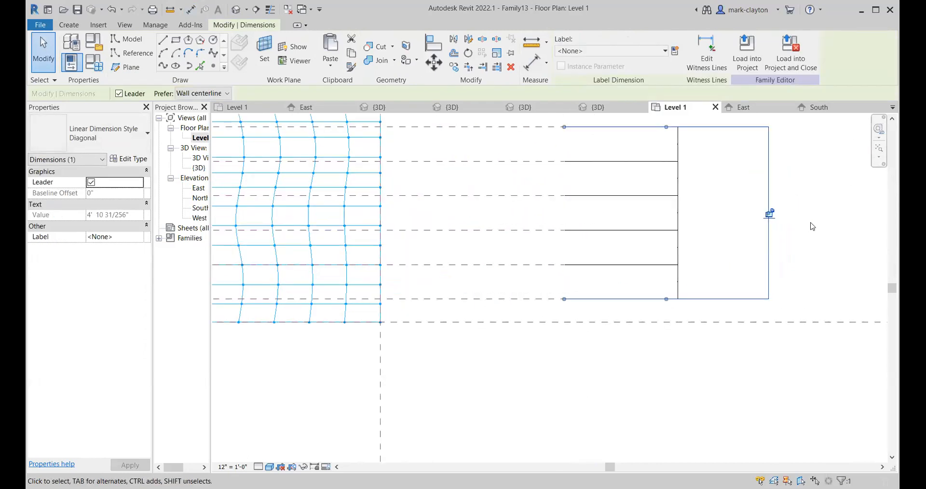
scroll(812, 226, "down", 2)
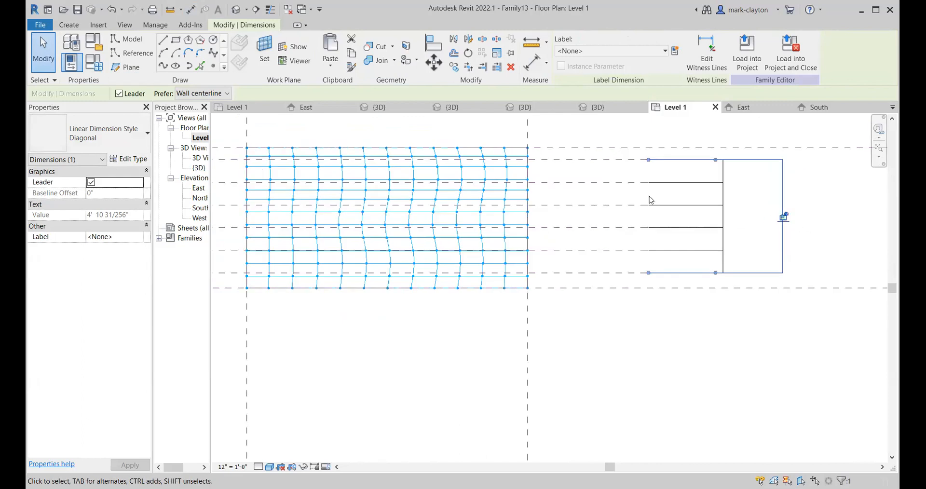
left_click(41, 54)
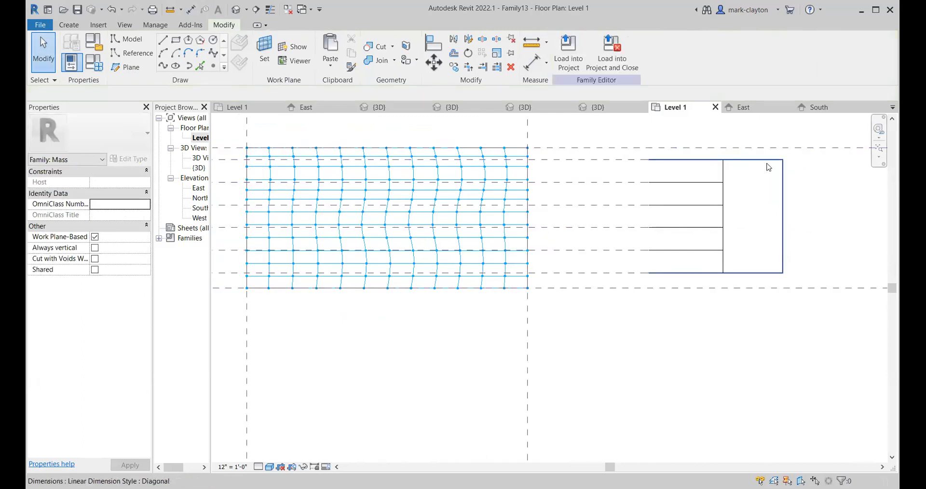
left_click(236, 468)
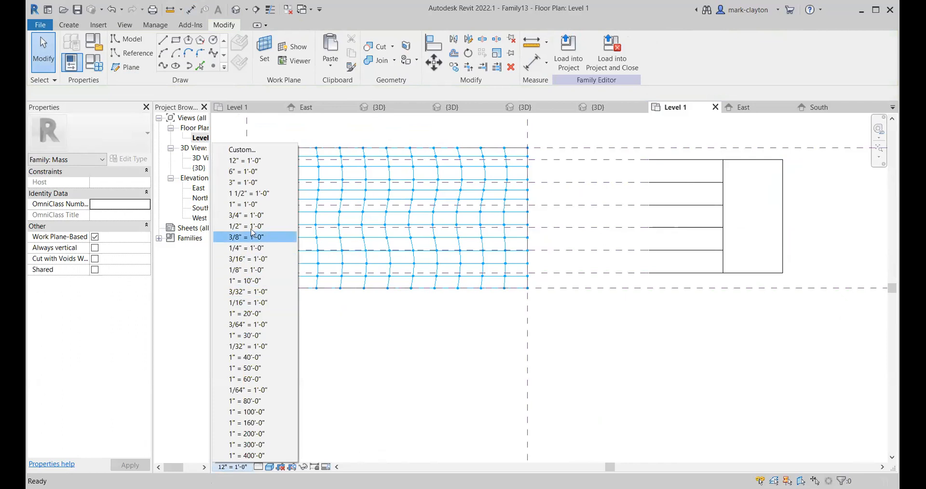
left_click(252, 204)
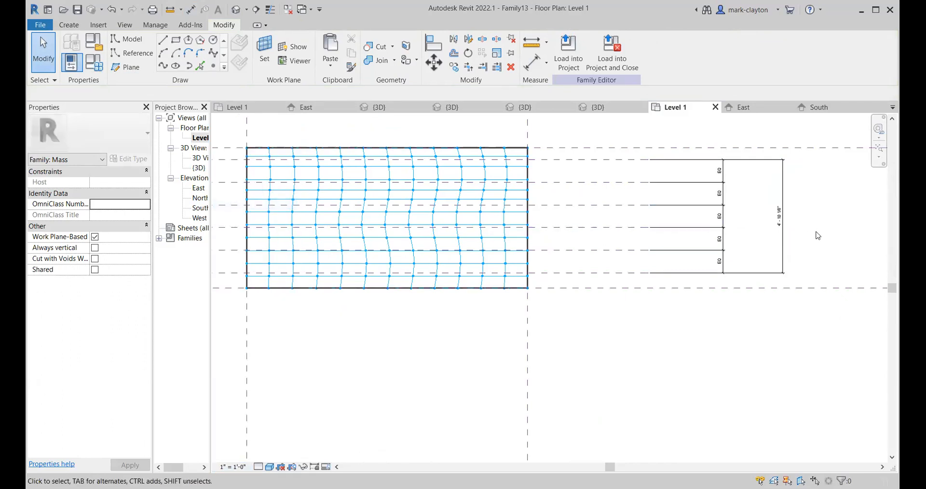
- Set the overall distance between the outermost of the six equally spaced planes to 4' by moving the uppermost plane
scroll(818, 235, "up", 1)
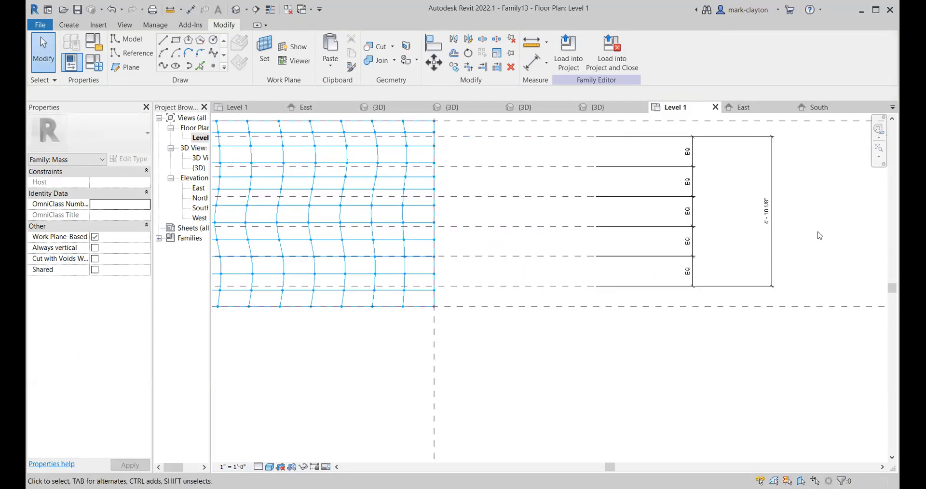
left_click(770, 224)
left_click(790, 226)
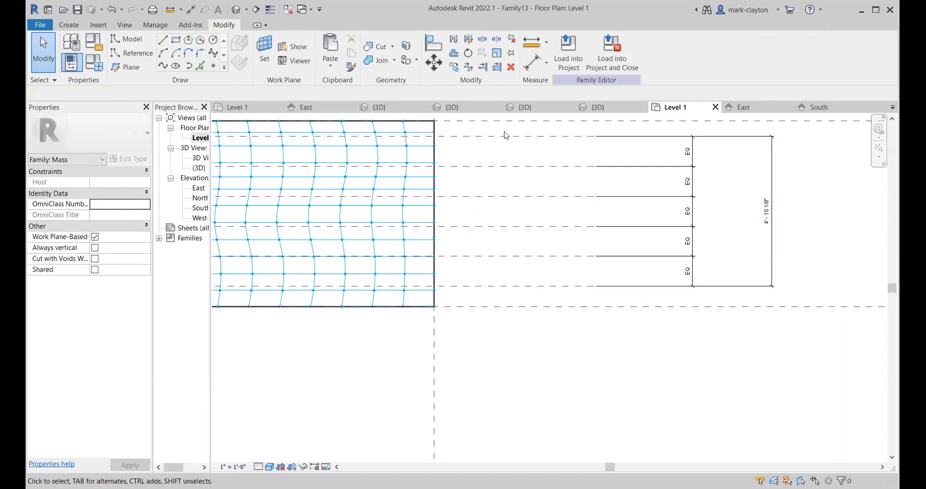
left_click(484, 138)
left_click(766, 213)
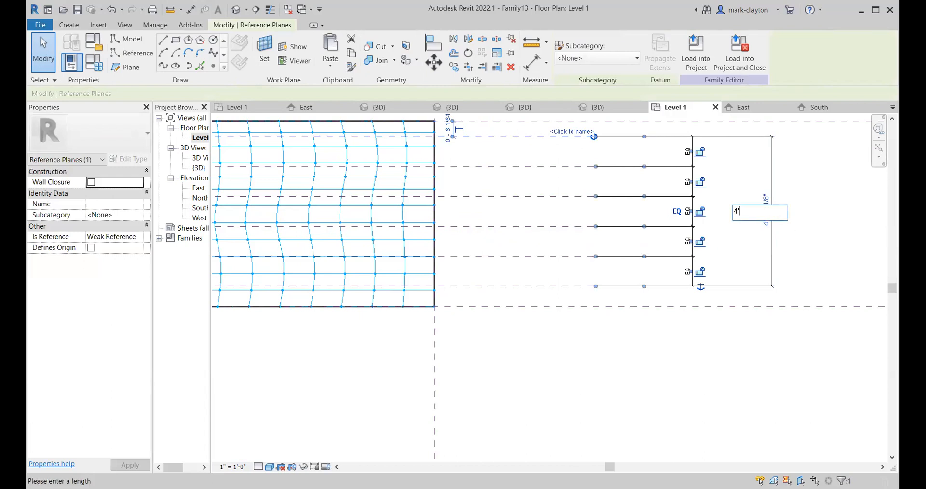
type("4'")
key("Return")
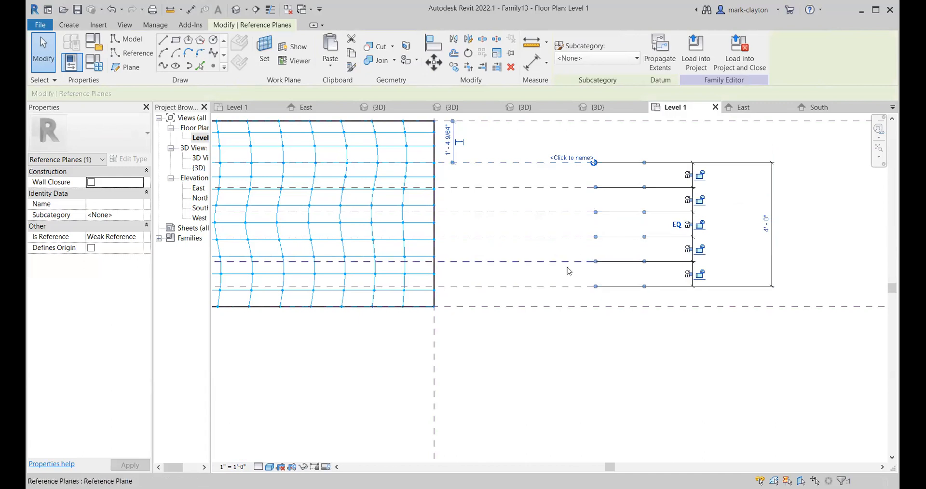
left_click(605, 379)
- Draw a vertical reference plane across the full depth of the mass, about 1' inside its left edge
scroll(547, 374, "down", 1)
scroll(547, 374, "down", 1)
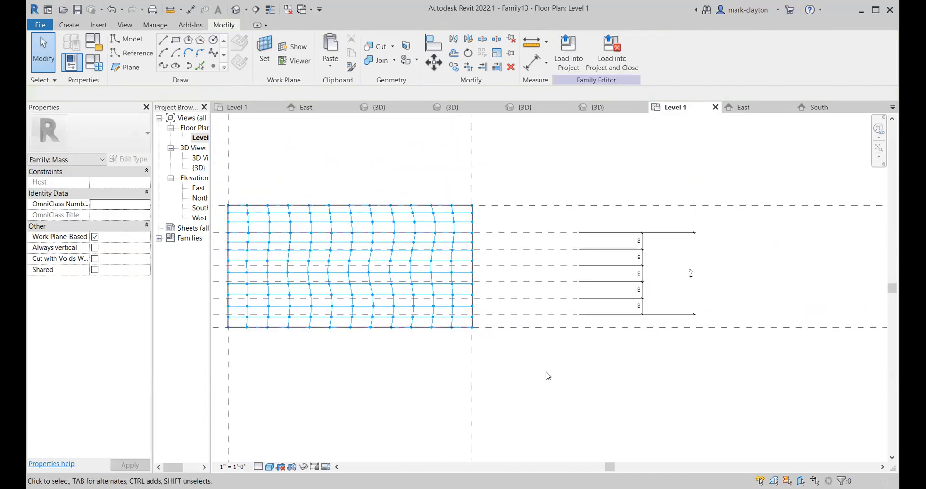
scroll(560, 337, "down", 1)
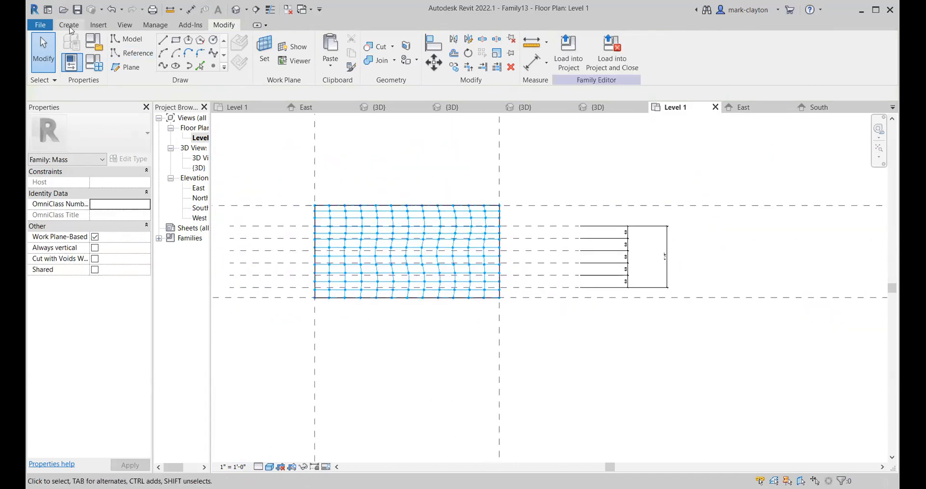
left_click(135, 69)
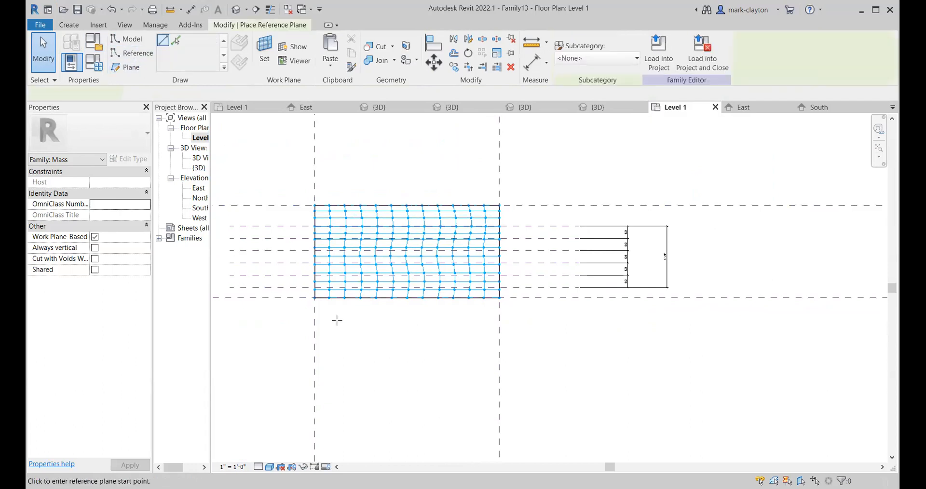
left_click(330, 355)
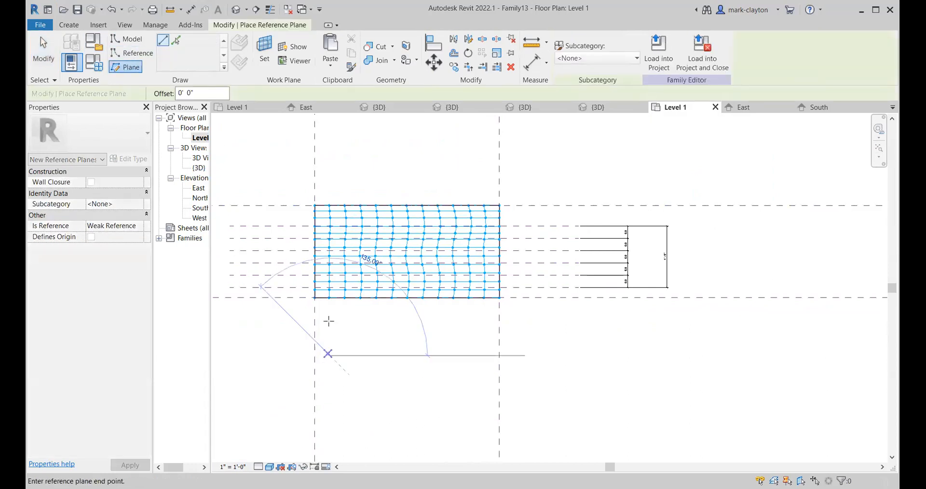
left_click(329, 168)
key("Escape")
key("Escape")
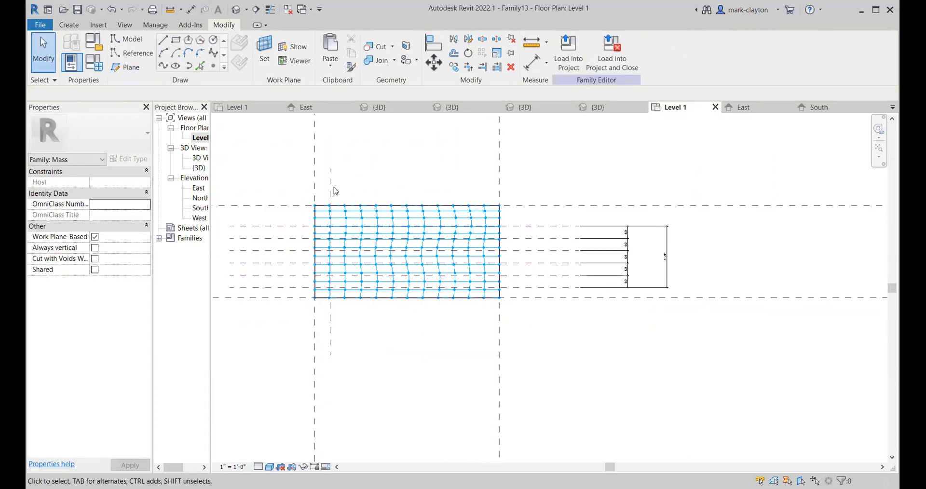
- Copy the vertical reference plane nine times across the mass with rough spacing, placing the last copy near the right edge
left_click(332, 190)
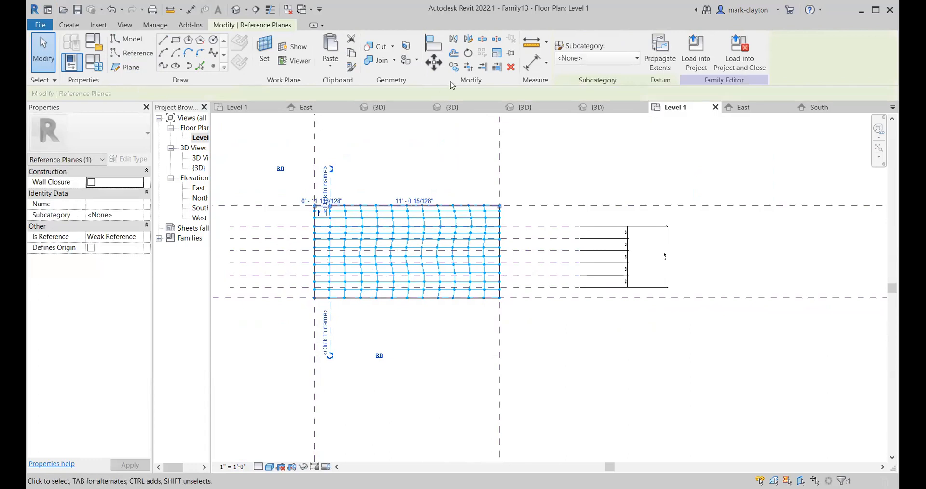
left_click(453, 66)
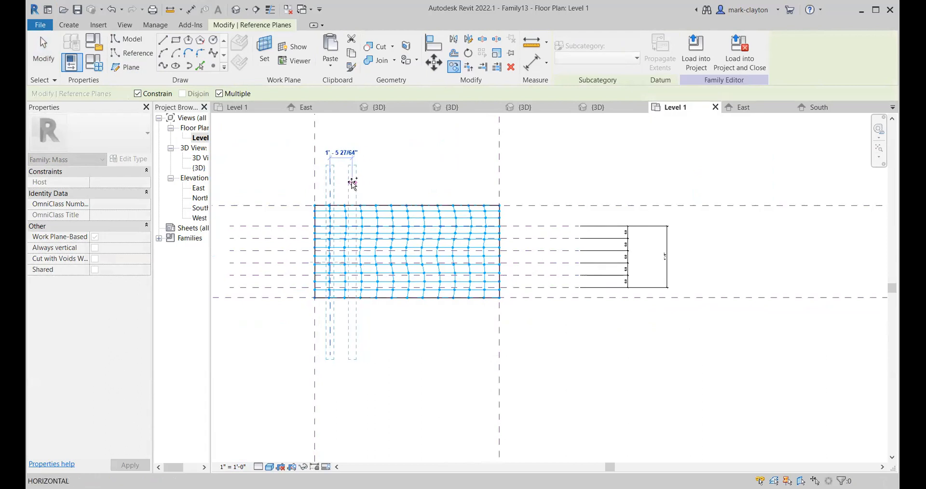
scroll(349, 183, "up", 5)
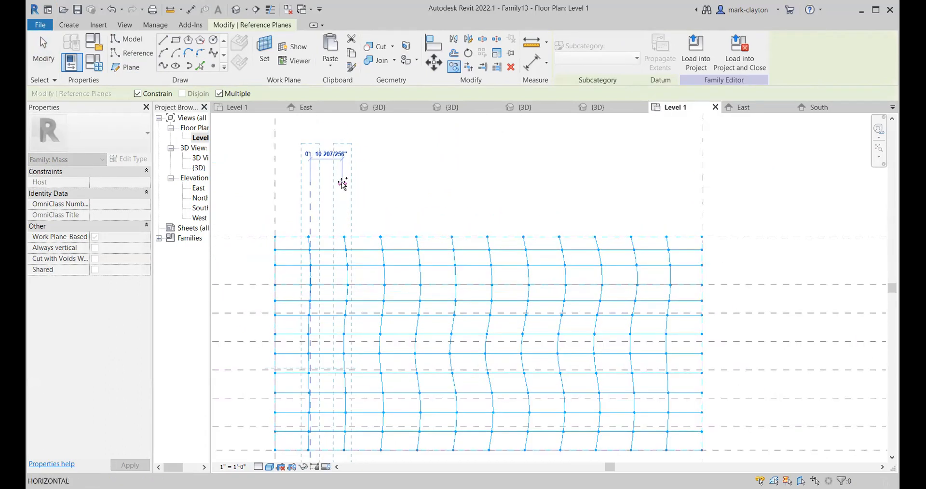
left_click(335, 184)
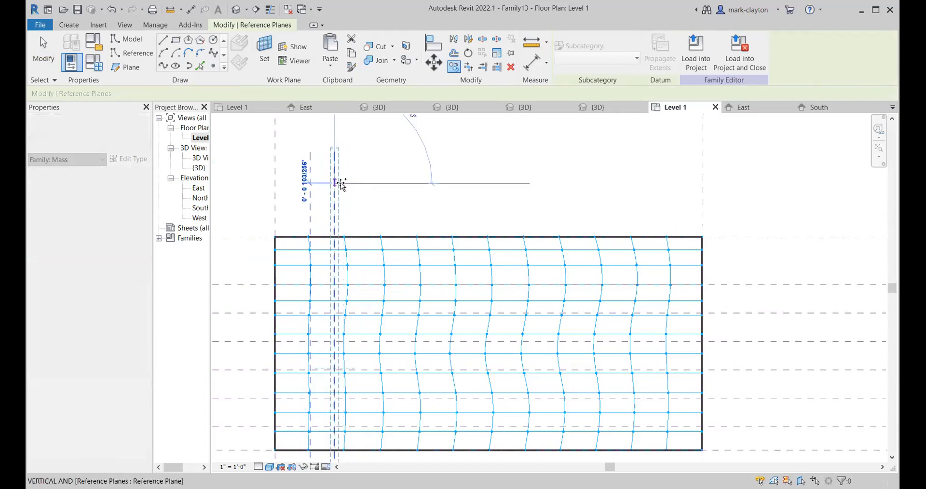
left_click(386, 186)
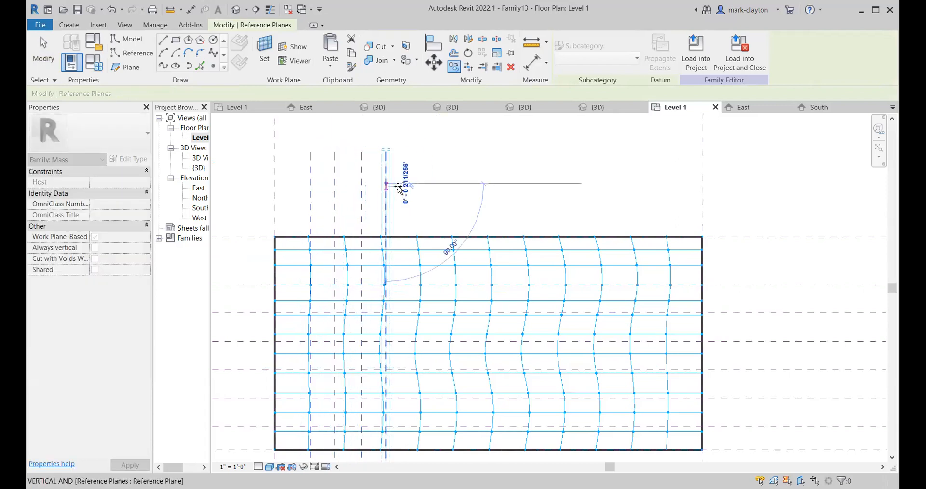
left_click(419, 187)
left_click(443, 188)
left_click(471, 189)
left_click(496, 191)
left_click(519, 192)
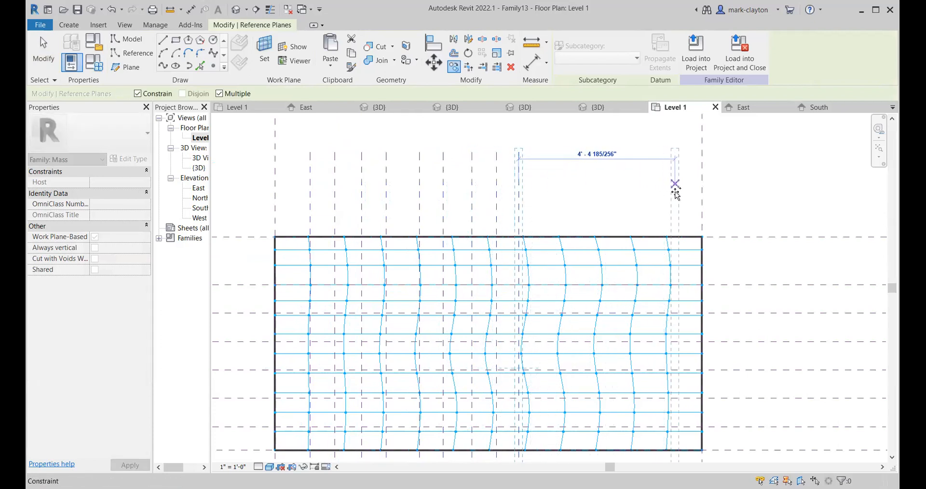
left_click(674, 191)
key("Escape")
key("Escape")
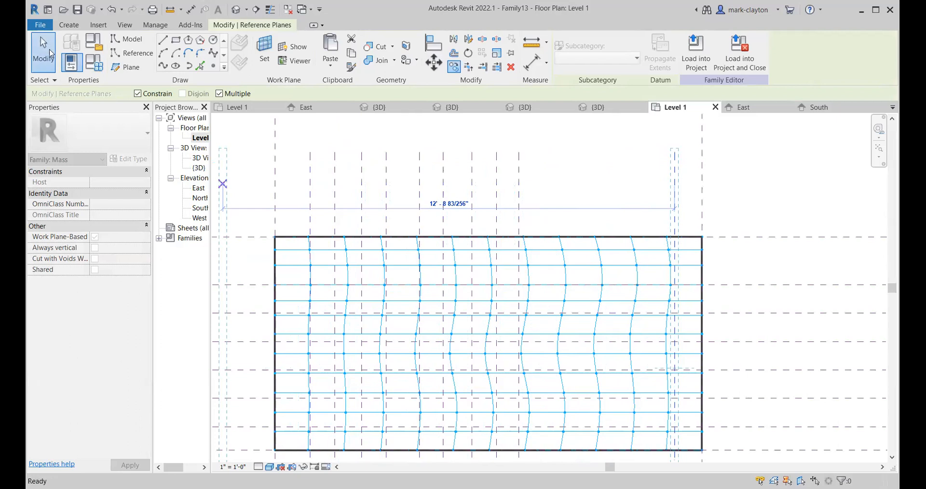
- Place an aligned dimension string across the ten new vertical reference planes above the mass and make their spacing equal
left_click(69, 24)
left_click(371, 53)
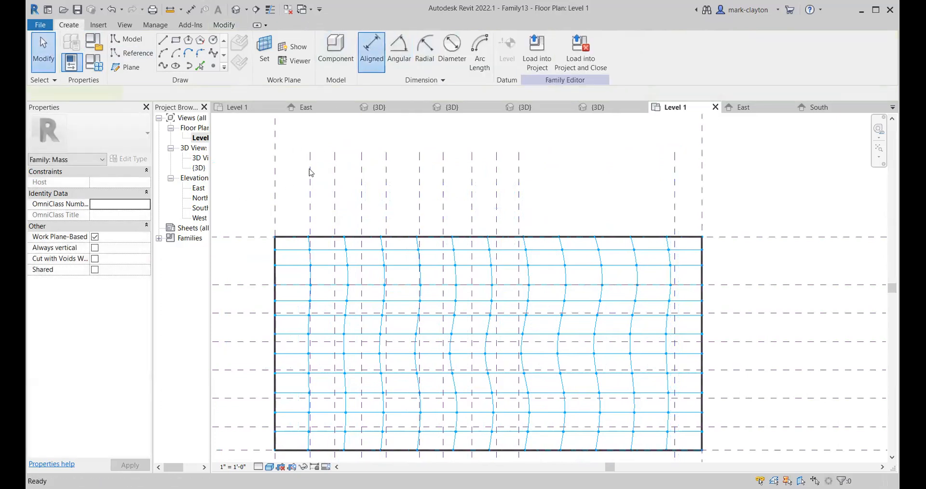
left_click(310, 186)
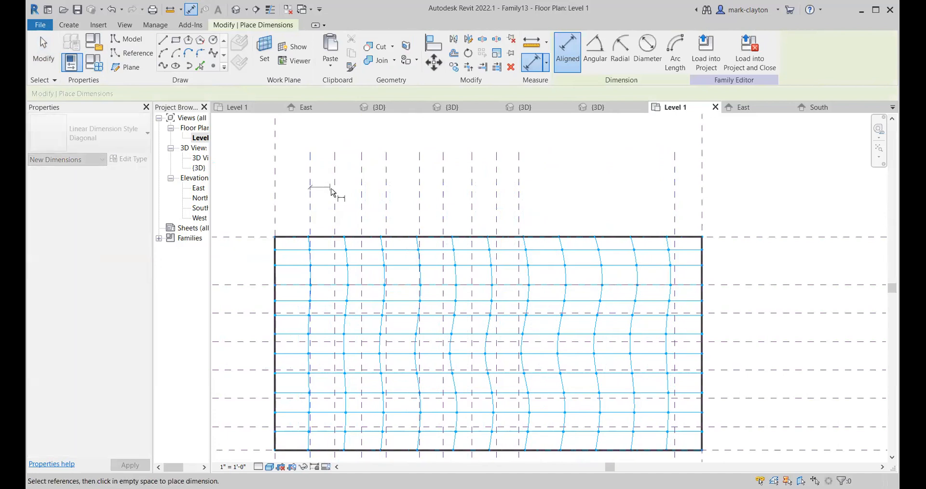
left_click(336, 194)
left_click(362, 200)
left_click(386, 200)
left_click(420, 202)
left_click(443, 198)
left_click(472, 205)
left_click(497, 209)
left_click(520, 208)
left_click(672, 212)
left_click(640, 175)
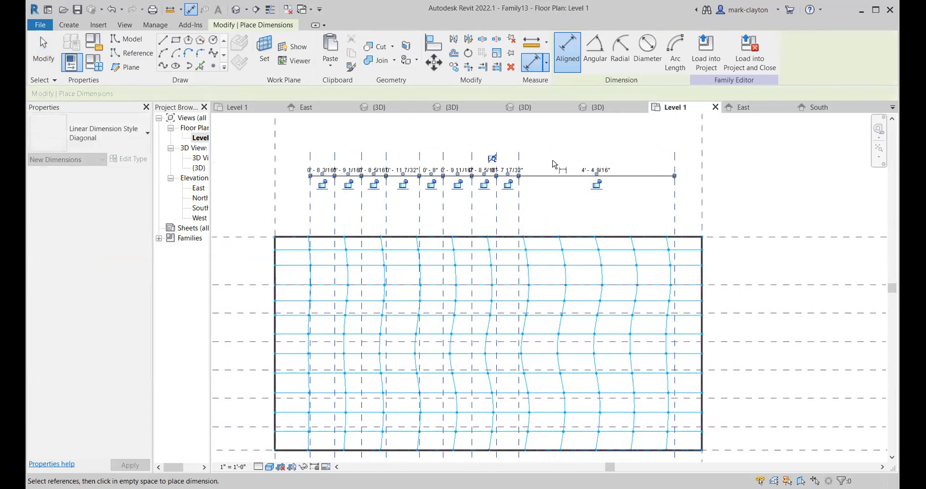
left_click(492, 158)
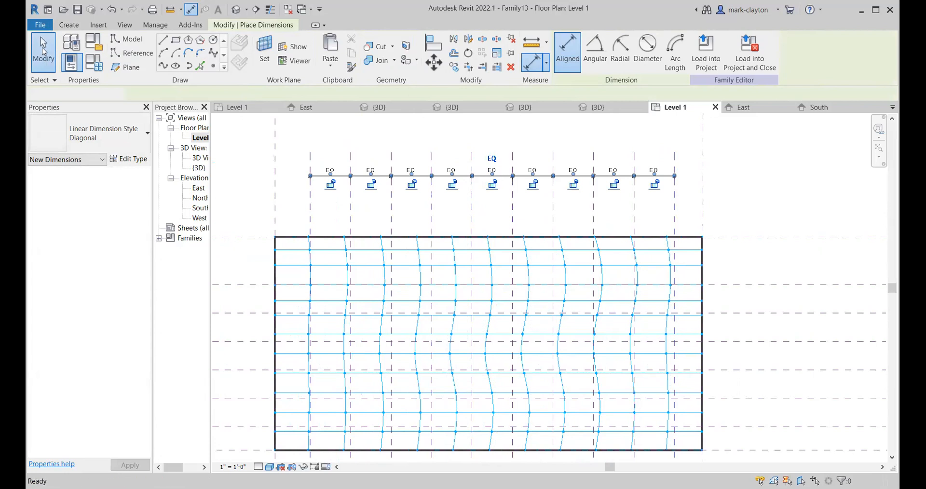
left_click(43, 51)
- Check the spacing between the first two vertical reference planes with a temporary aligned dimension
left_click(371, 48)
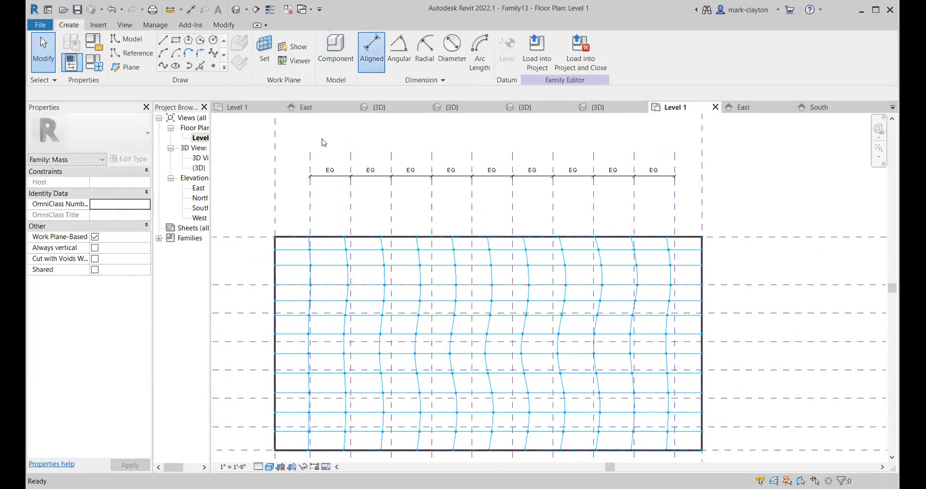
left_click(351, 160)
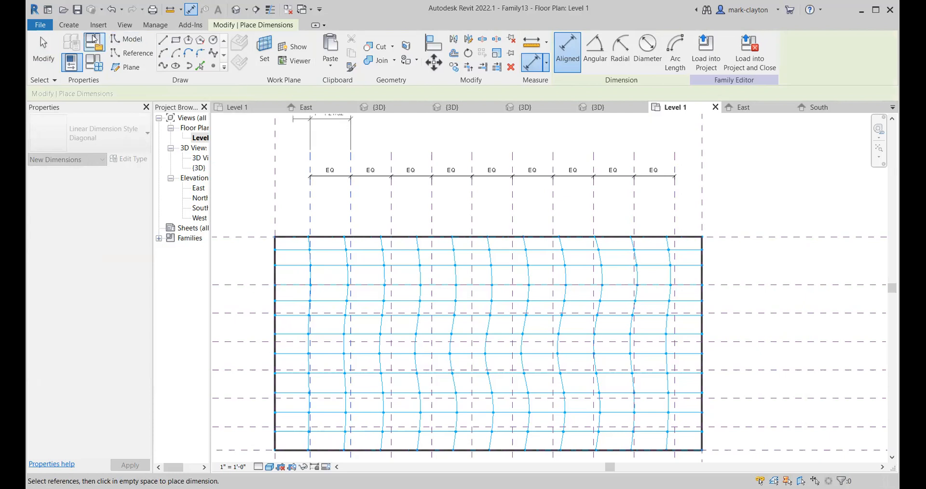
left_click(43, 51)
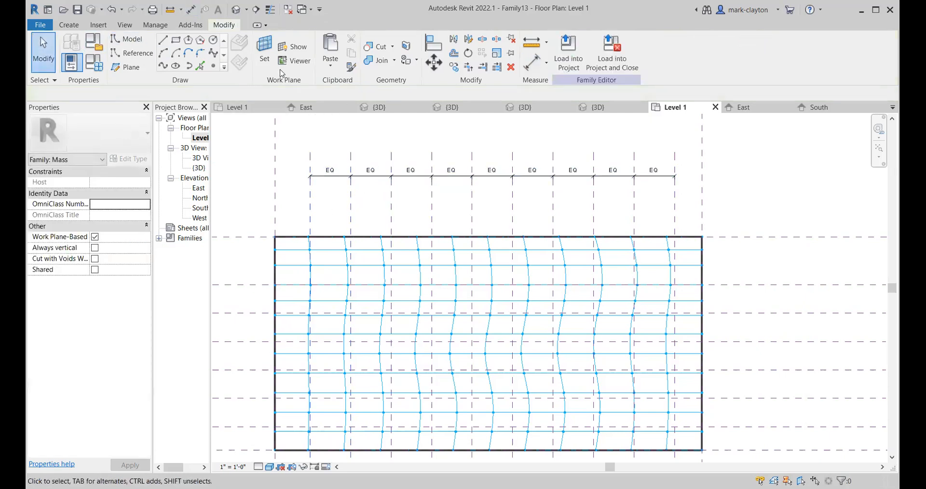
- Move the last of the equally spaced vertical planes slightly inward and copy it toward the mass's right edge as an eleventh plane
left_click(672, 200)
left_click_drag(659, 204, 651, 204)
left_click(736, 180)
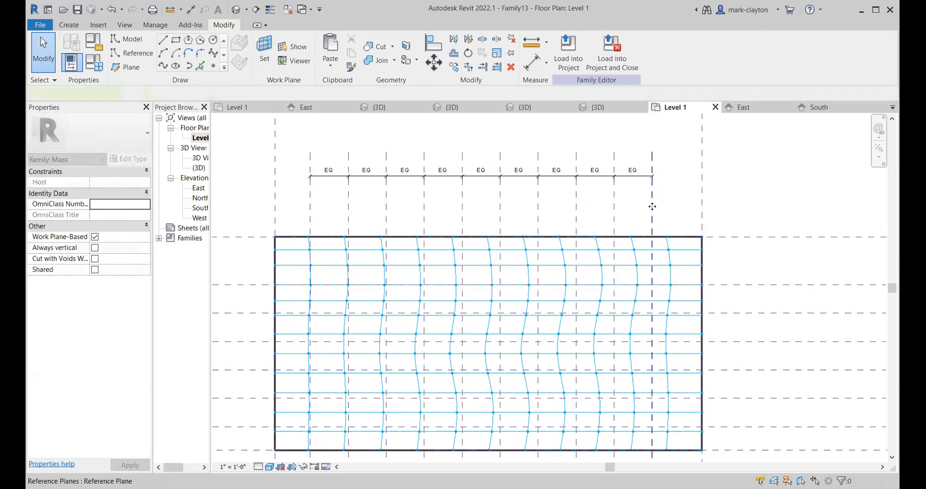
left_click(652, 205)
left_click_drag(652, 206, 679, 183)
left_click(649, 183)
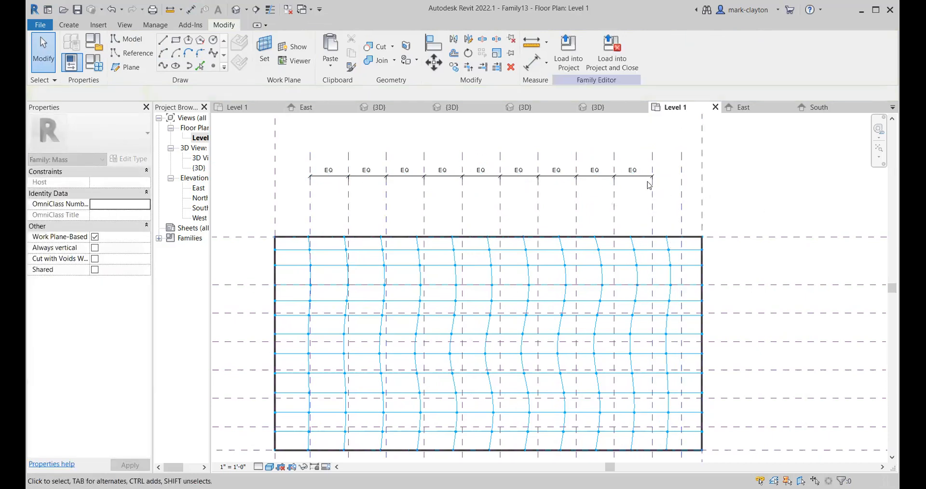
left_click(572, 165)
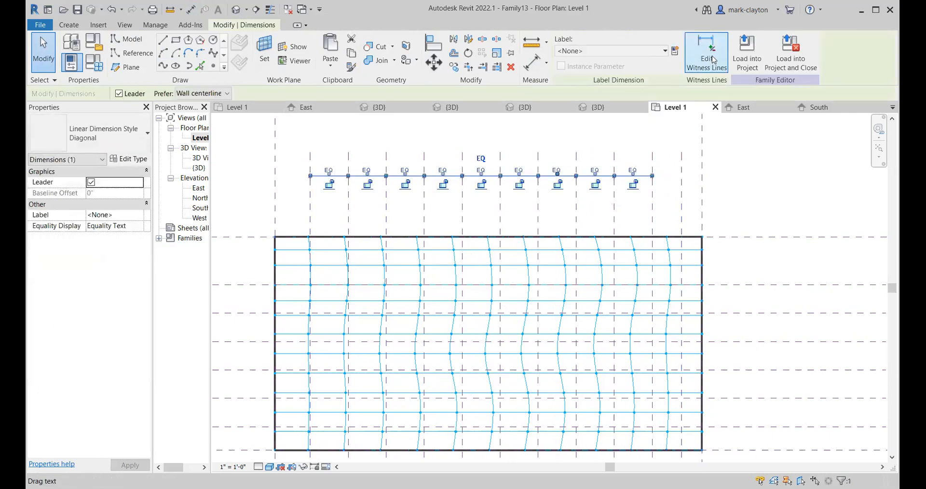
left_click(681, 189)
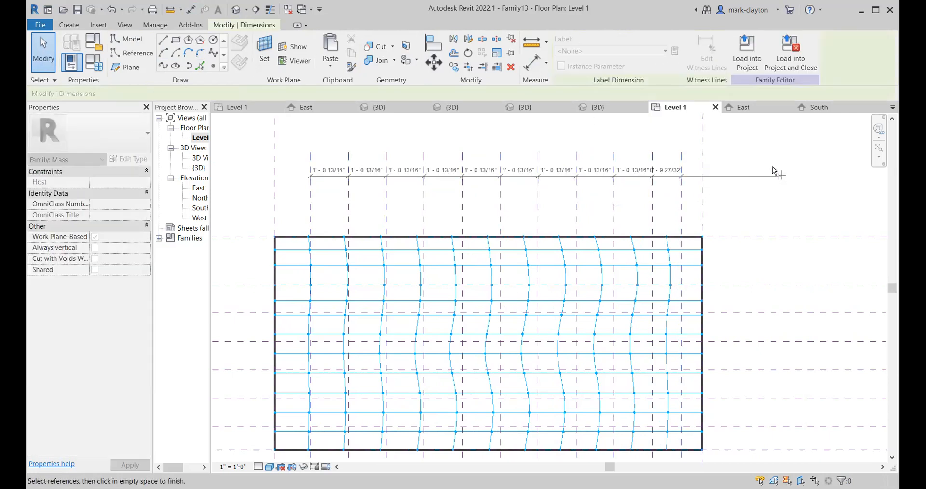
left_click(43, 49)
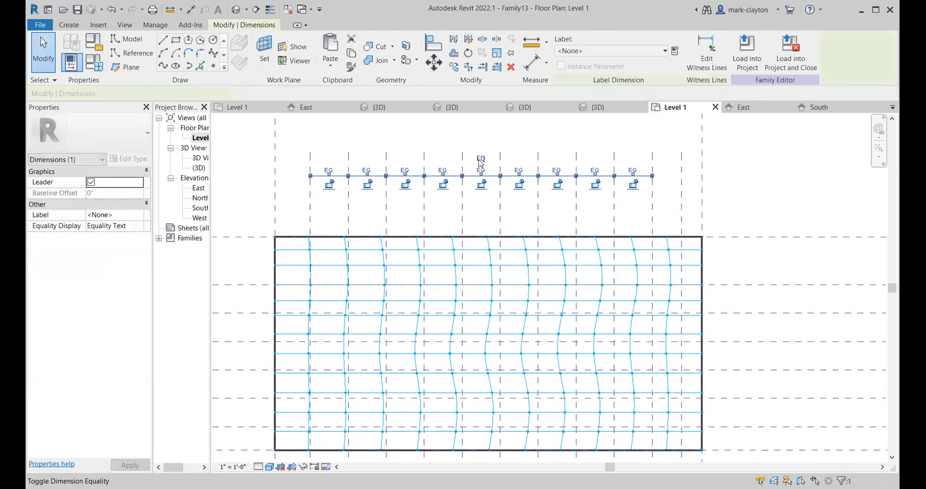
- Release the equality on the vertical planes' dimension string, add a witness line at the eleventh plane, and equalize all the spacings again
left_click(481, 165)
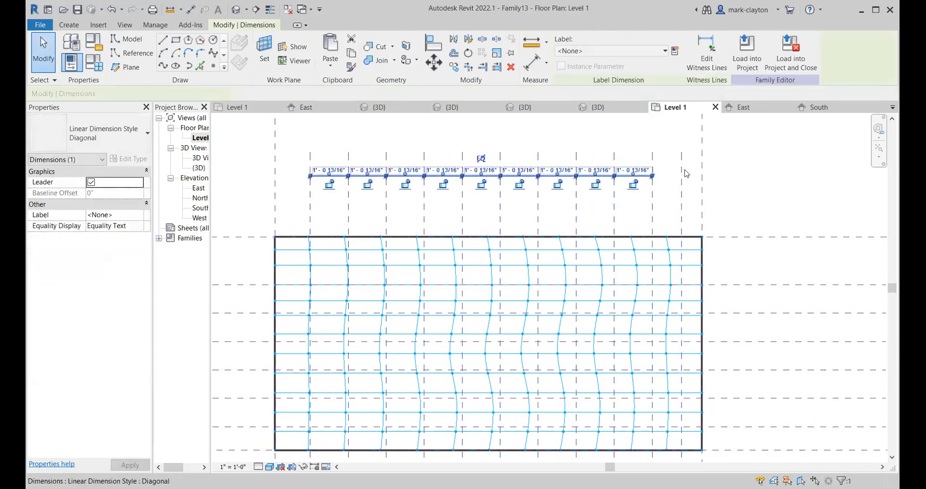
left_click(774, 172)
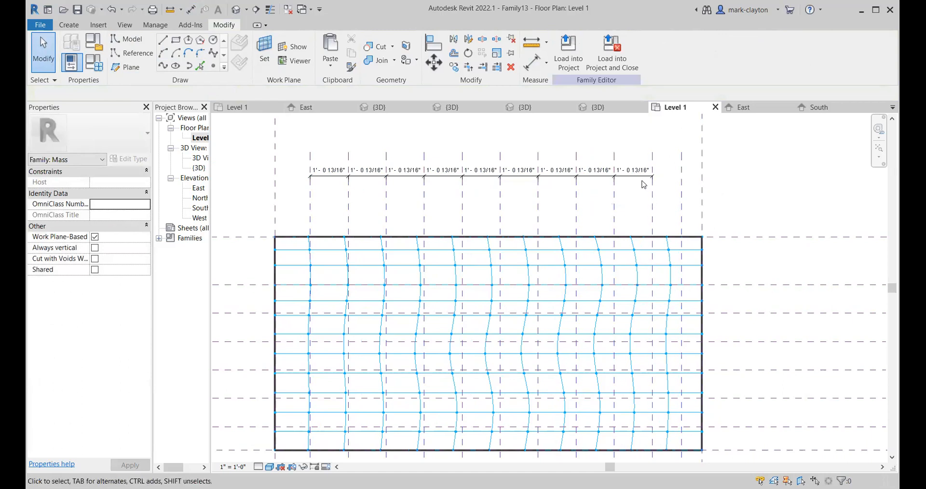
left_click(706, 53)
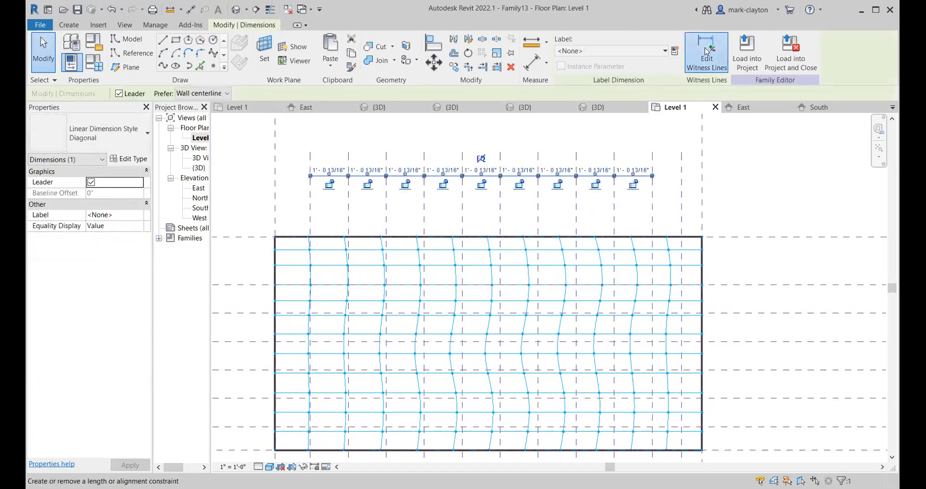
left_click(680, 195)
left_click(770, 174)
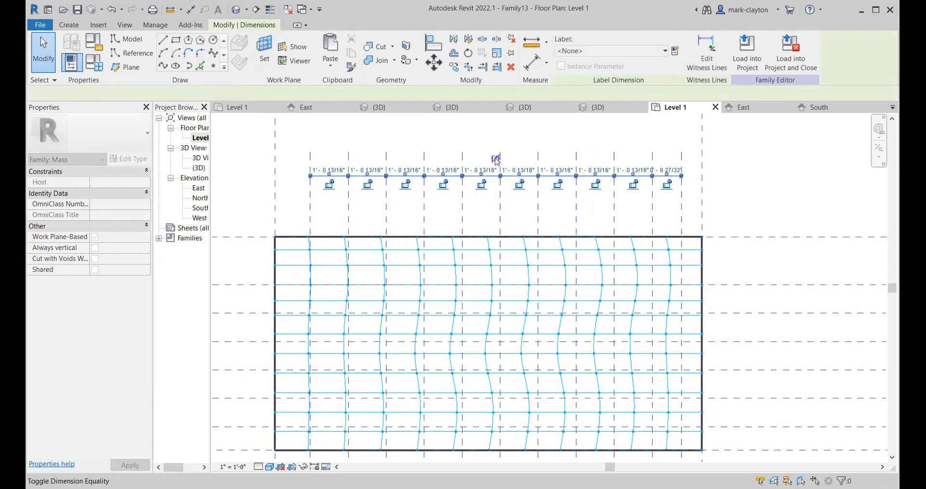
left_click(495, 159)
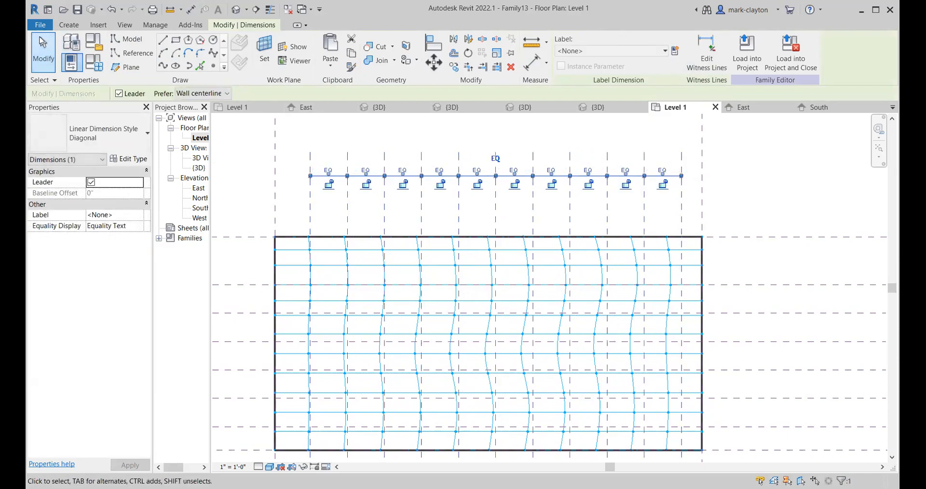
- Measure the revised spacing between the first two vertical planes with a temporary aligned dimension
left_click(70, 24)
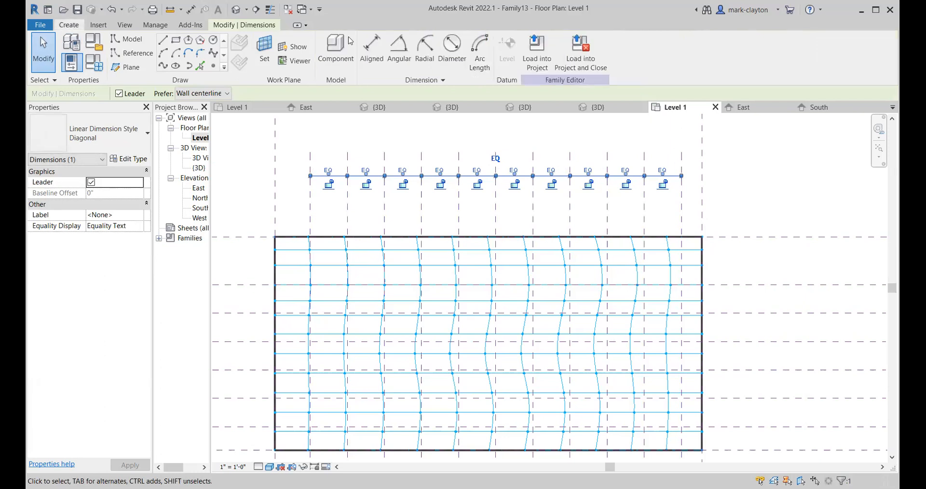
left_click(371, 48)
left_click(314, 159)
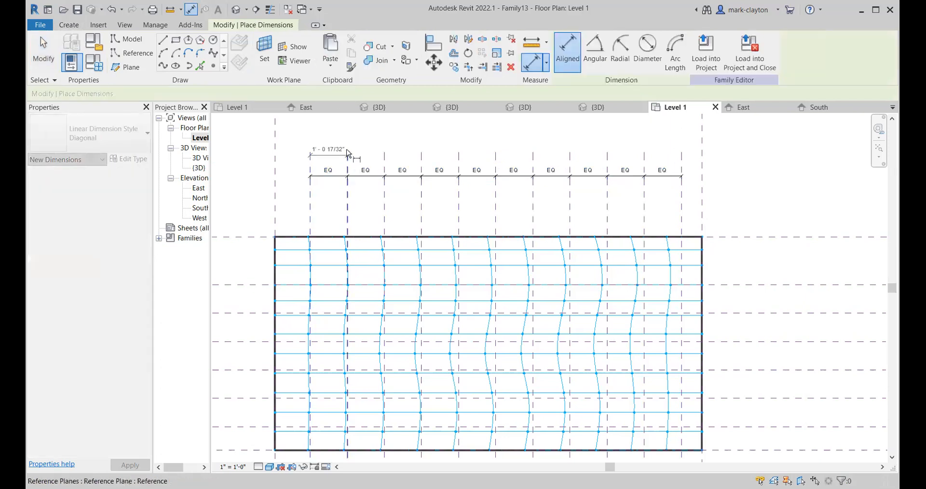
left_click(50, 44)
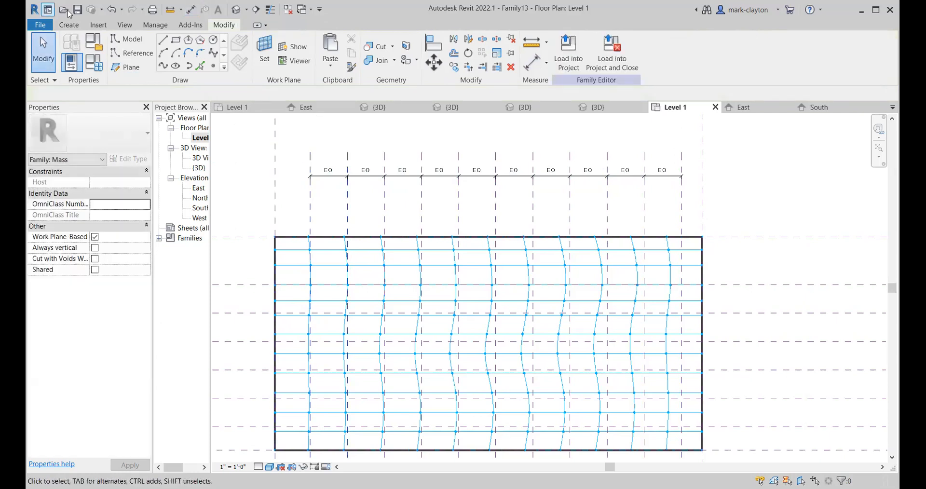
- Place an overall aligned dimension above the equality string, from the first to the last of the eleven equally spaced vertical planes
left_click(78, 27)
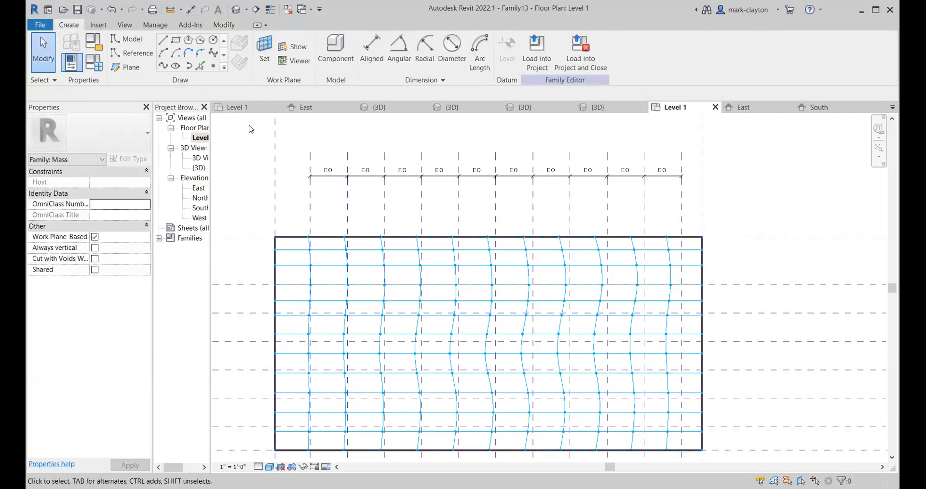
left_click(310, 155)
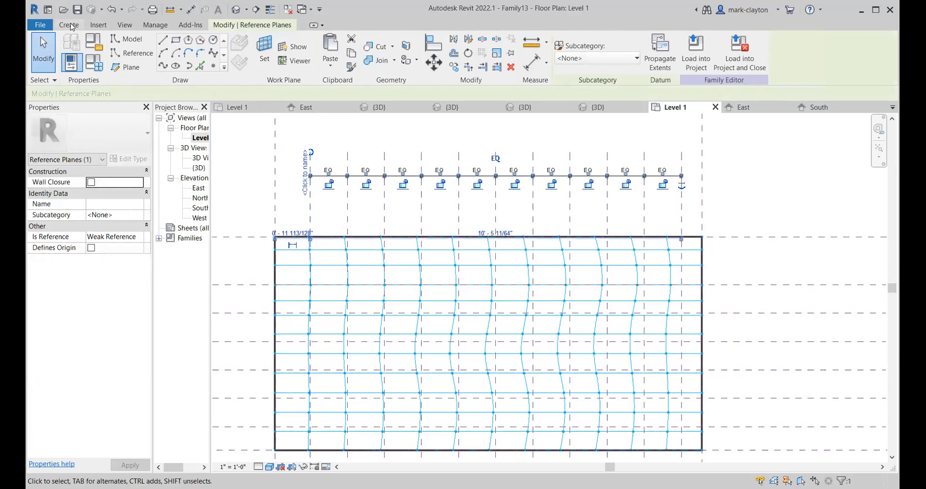
left_click(71, 25)
left_click(372, 49)
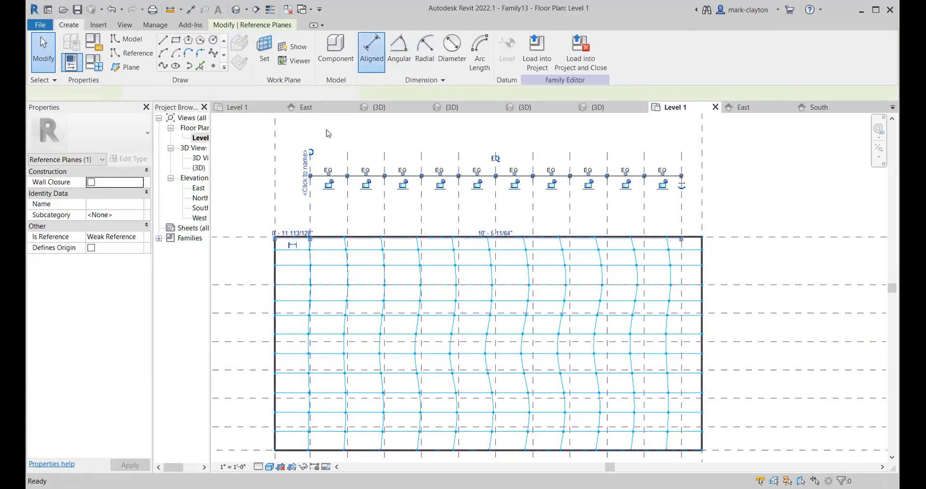
left_click(309, 167)
left_click(681, 159)
left_click(654, 134)
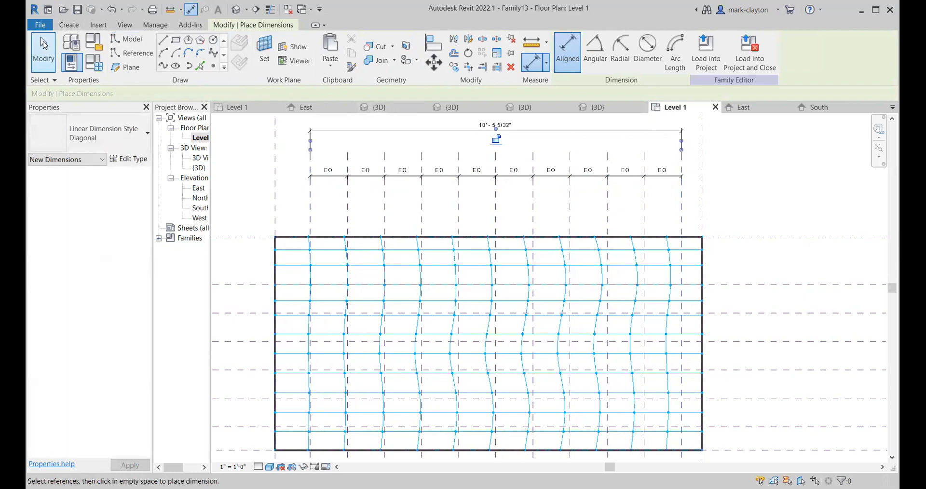
left_click(43, 44)
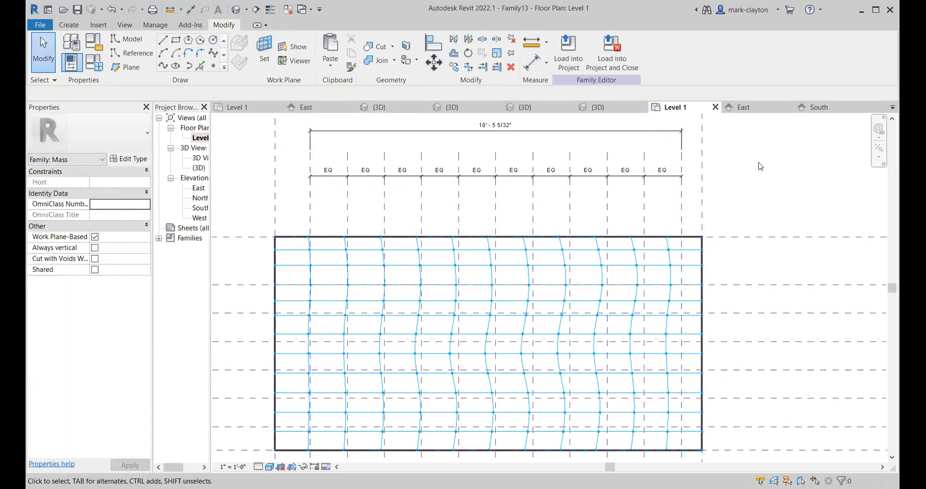
- Set the overall dimension across the eleven vertical planes to 10' - 0" by moving the last plane
left_click(681, 168)
left_click(499, 125)
type("1")
key("Return")
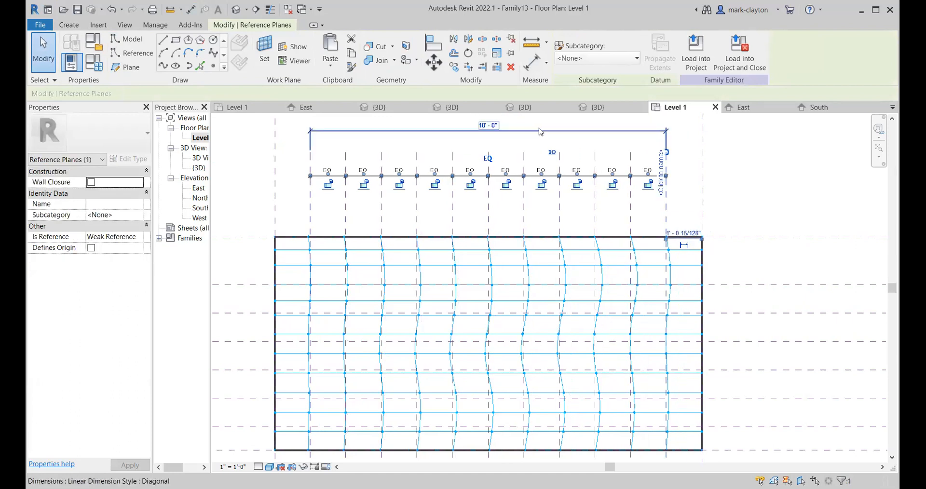
left_click(760, 155)
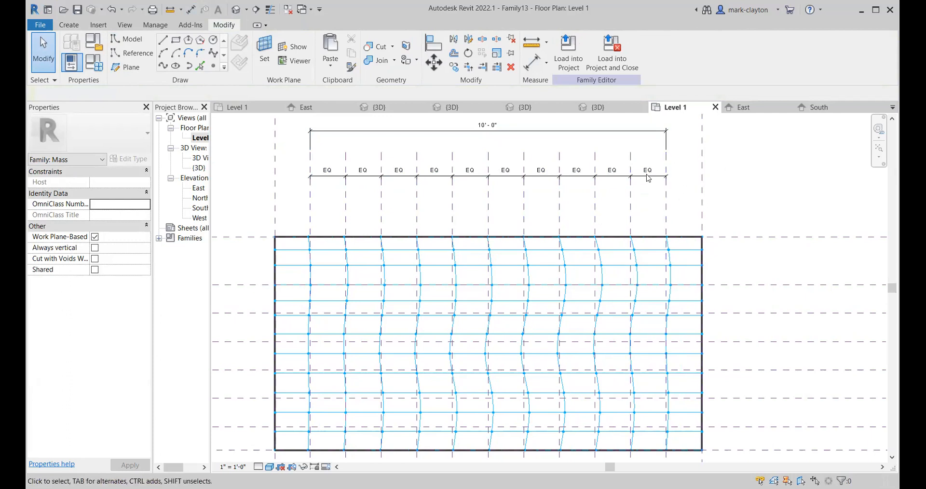
- Turn off both the U grid and the V grid on the divided surface
scroll(648, 179, "down", 4)
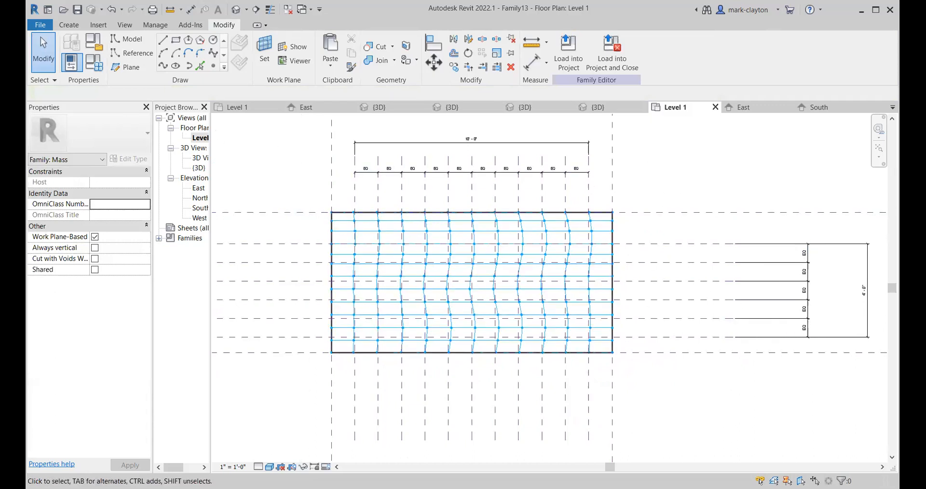
left_click(420, 240)
left_click(419, 232)
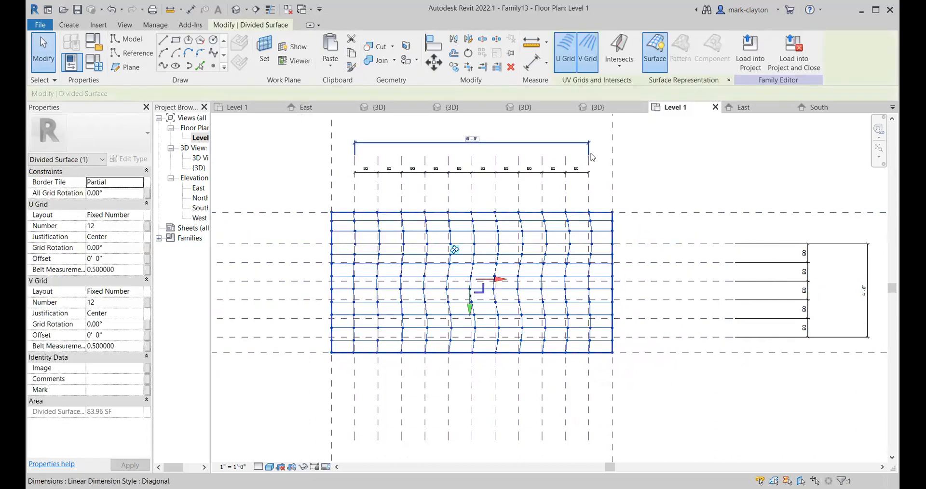
left_click(566, 45)
left_click(587, 48)
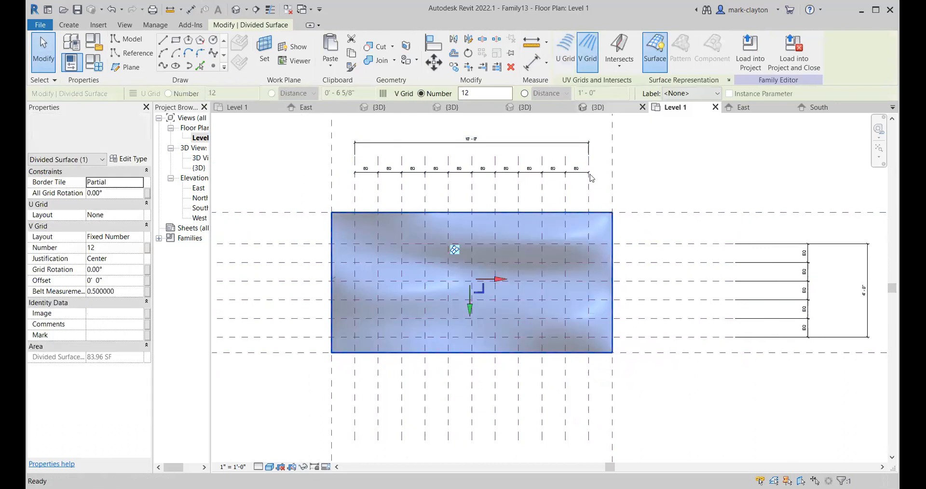
left_click(742, 395)
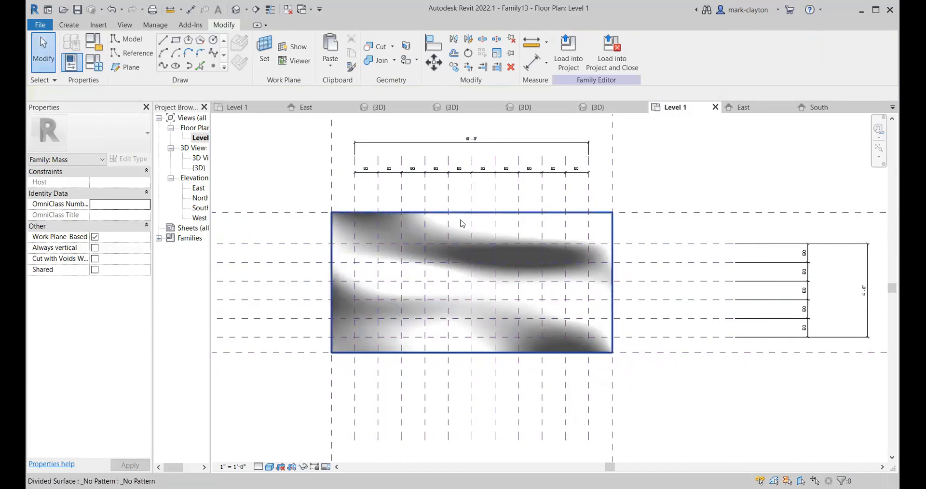
- Divide the surface by intersects, using the eleven equally spaced vertical and six equally spaced horizontal reference planes
left_click(512, 205)
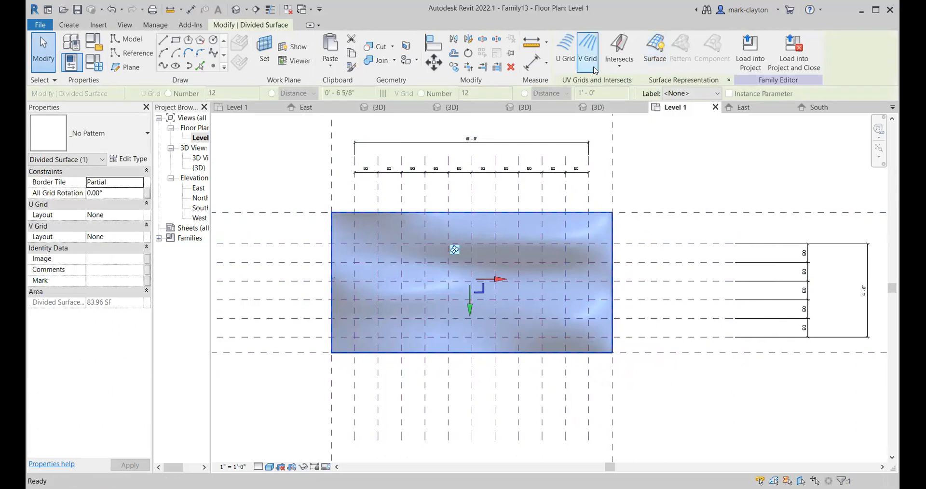
left_click(621, 46)
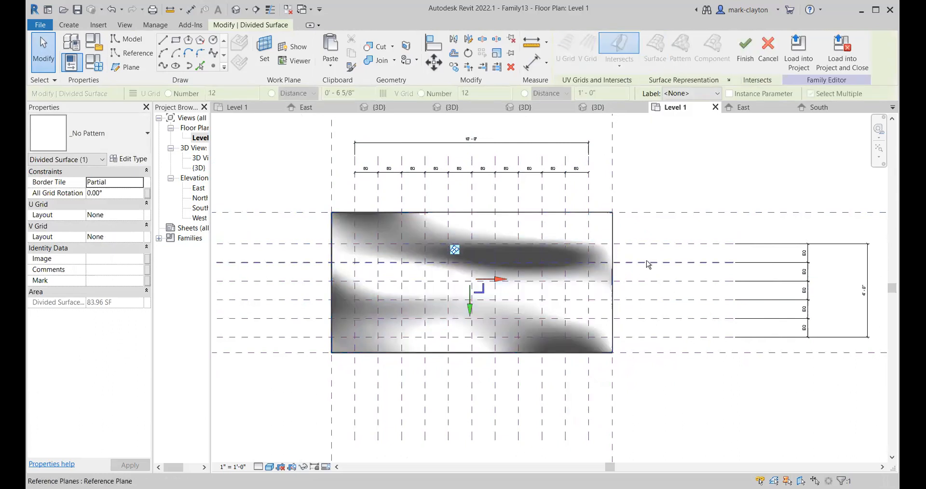
left_click_drag(598, 193, 347, 194)
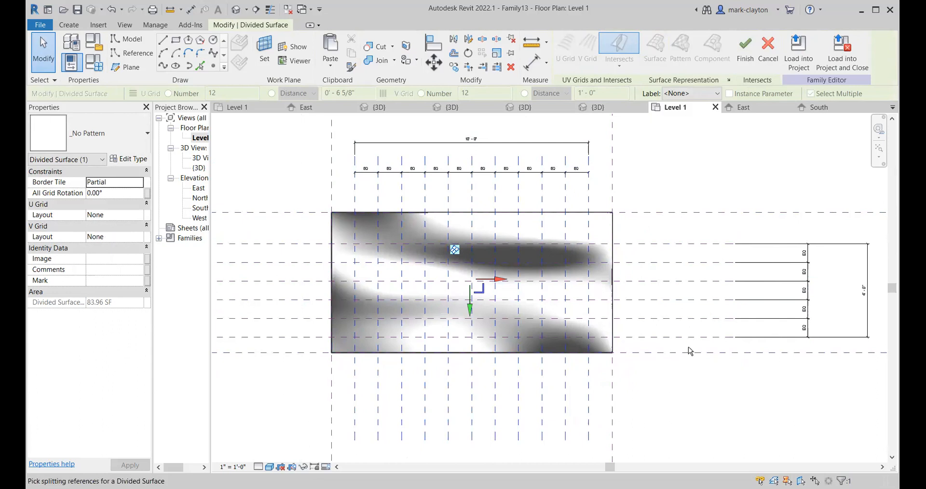
left_click_drag(683, 329, 666, 234)
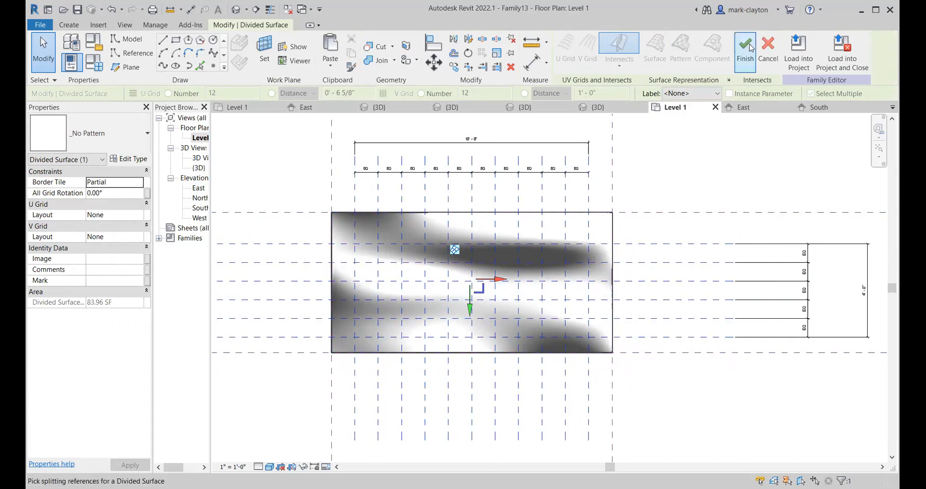
left_click(750, 48)
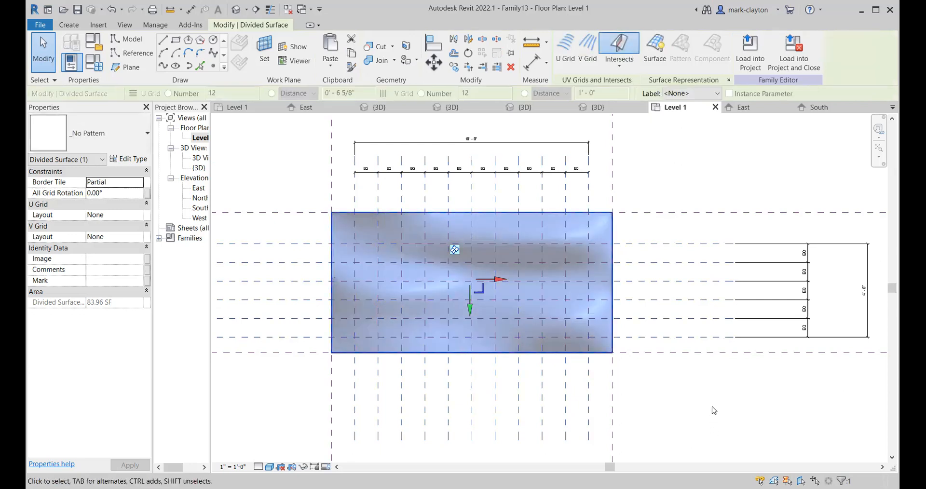
- Turn on the divided surface's representation with nodes and UV grids and intersect lines shown, leaving the original surface hidden
left_click(678, 346)
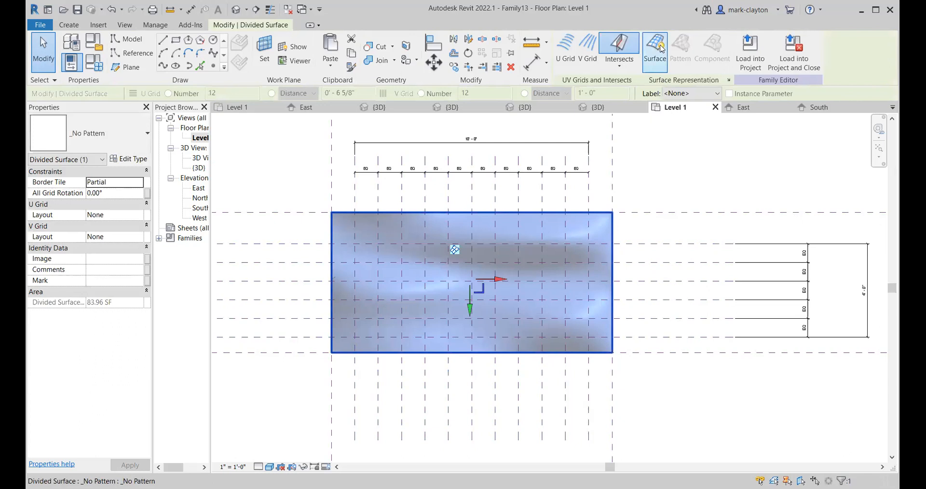
left_click(662, 49)
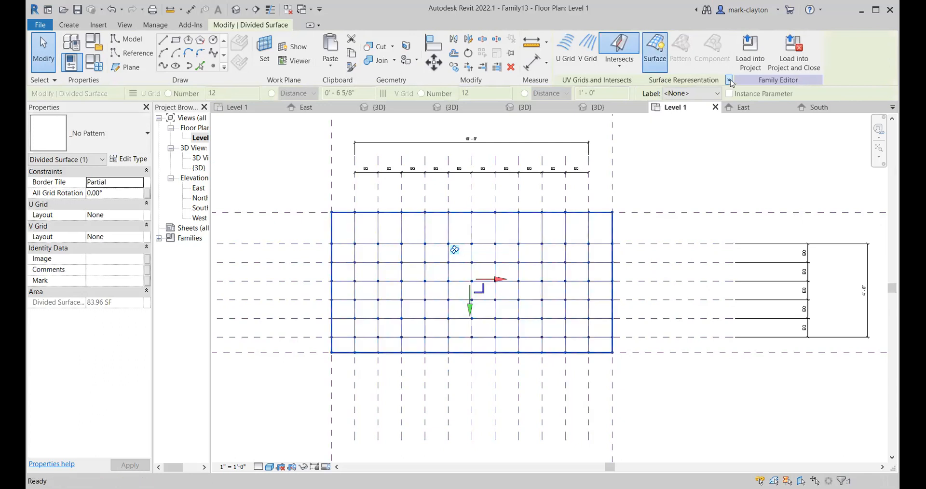
left_click(730, 81)
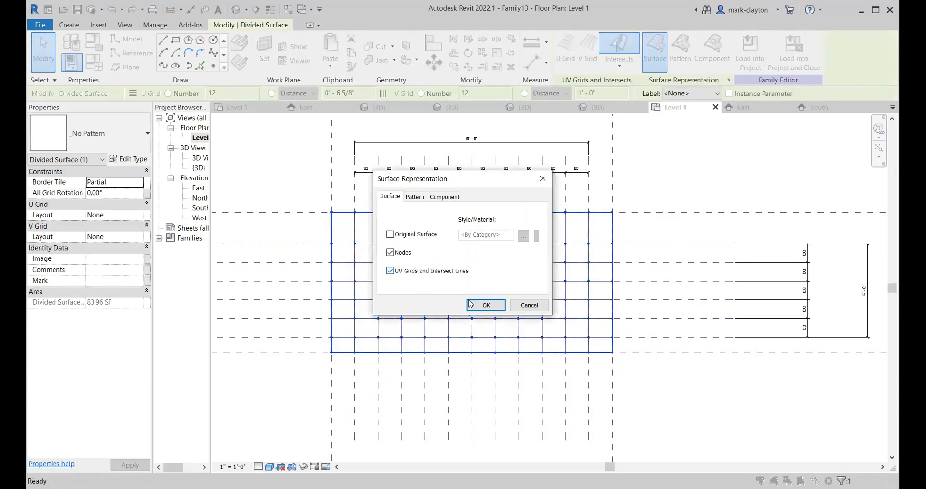
left_click(485, 305)
left_click(399, 274)
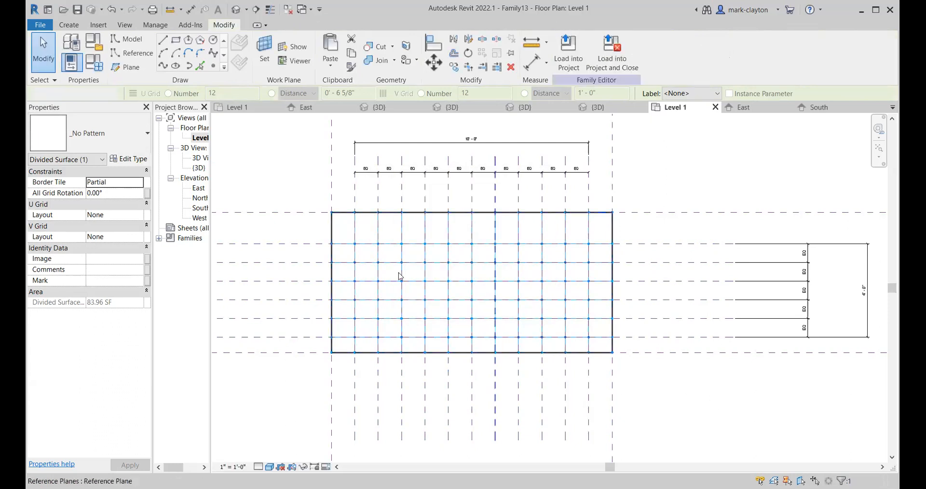
- Examine the divided surface's intersect lines and nodes in the 3D view and the South elevation
double_click(207, 167)
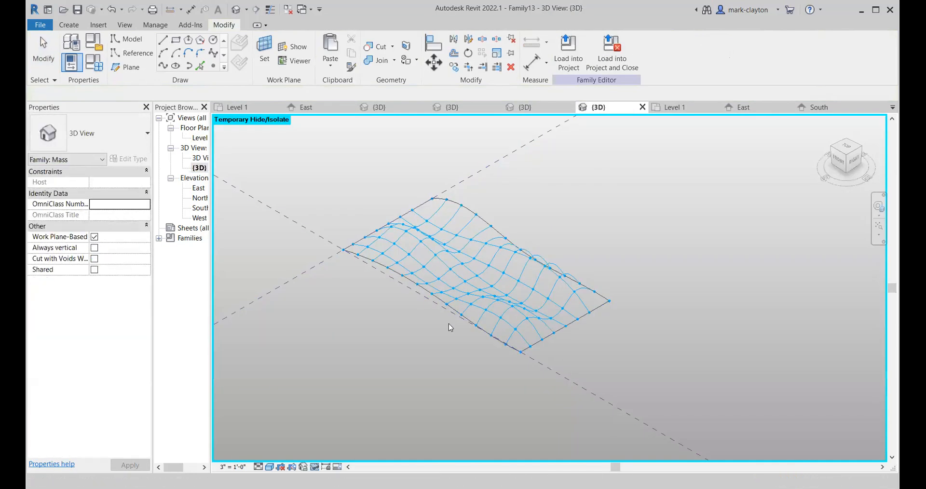
scroll(448, 324, "up", 3)
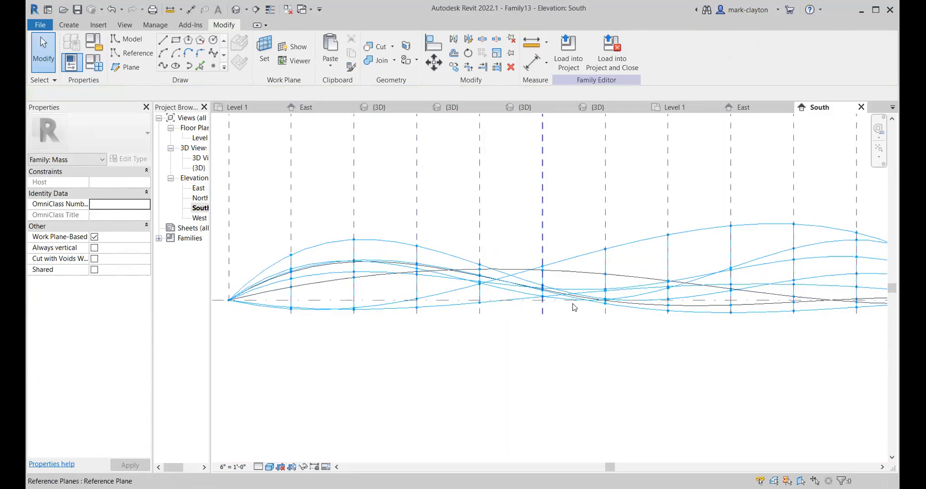
scroll(621, 337, "down", 2)
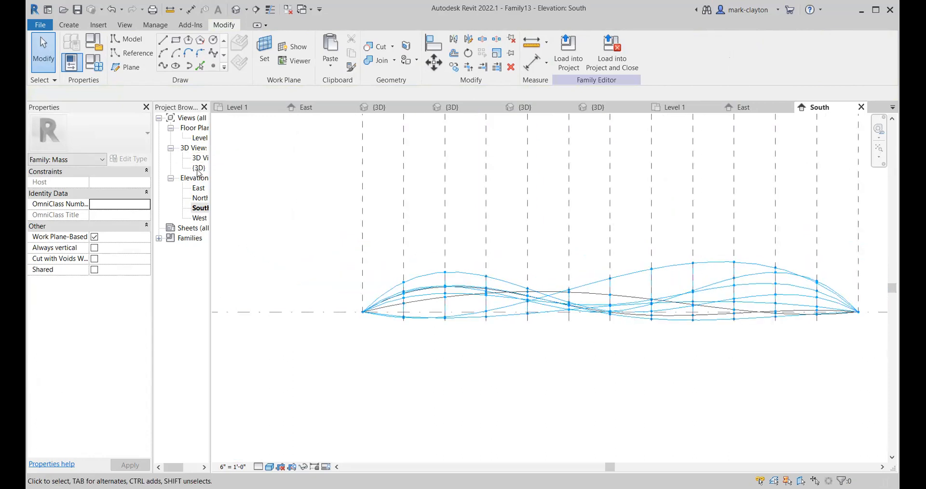
- View the surface grid in Family13's 3D view and the solid strips in Family9's 3D view, dismissing the save reminder
double_click(199, 168)
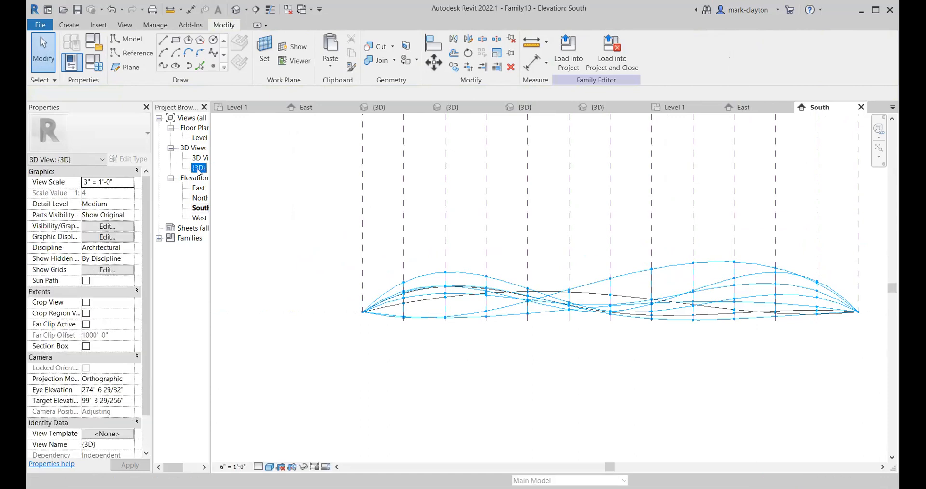
middle_click_drag(375, 332, 383, 338)
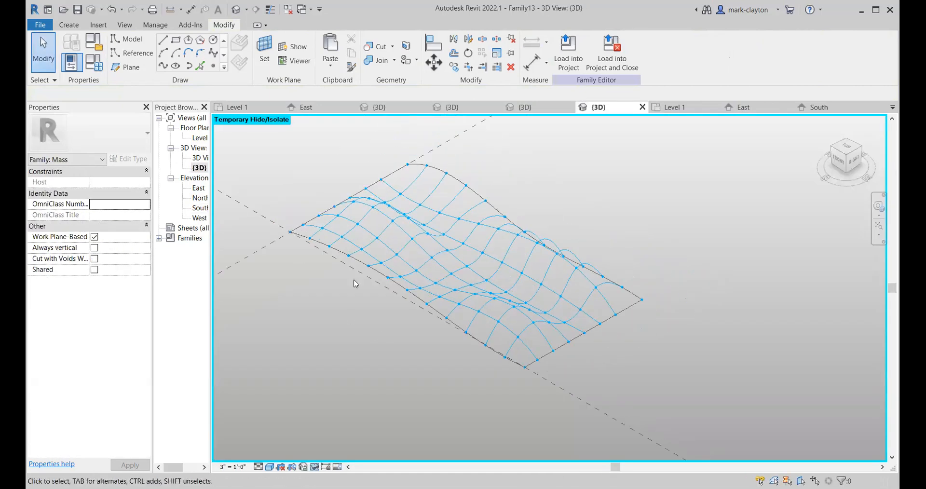
left_click(309, 11)
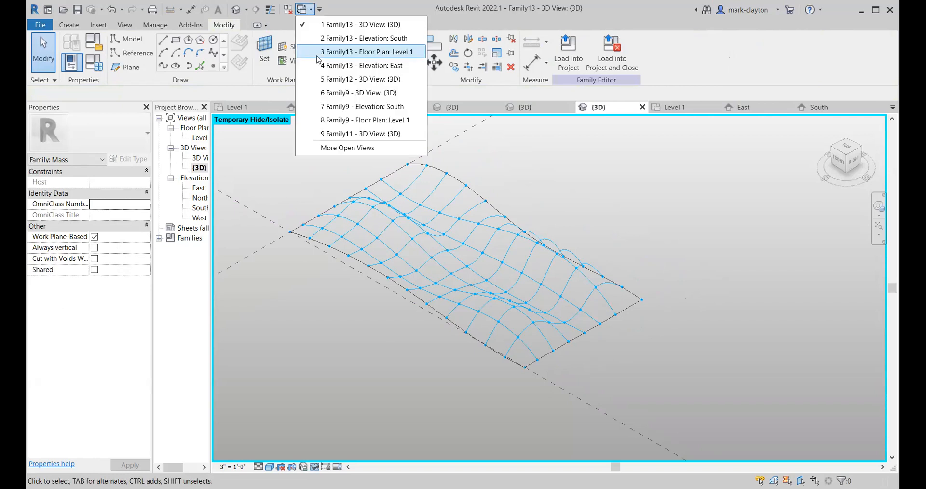
left_click(333, 92)
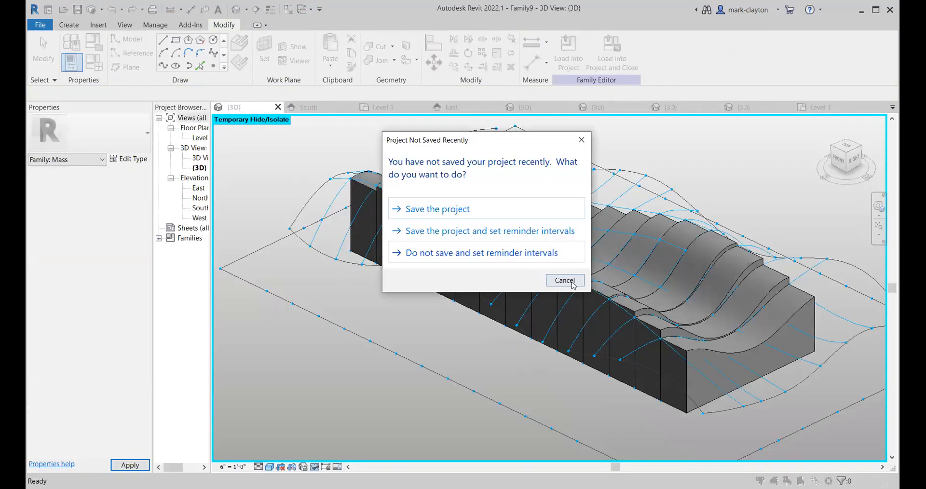
left_click(569, 281)
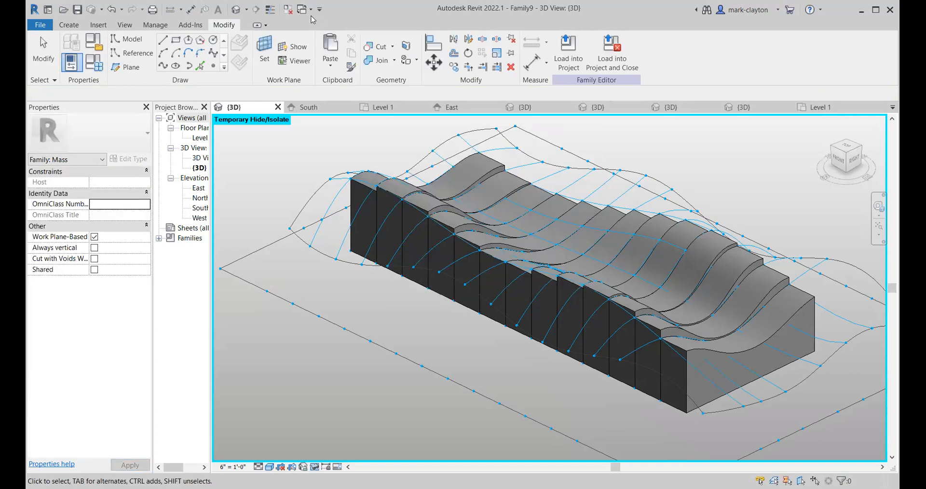
- Switch to the 3D view of Family12 and load that family into Family13 only
left_click(311, 9)
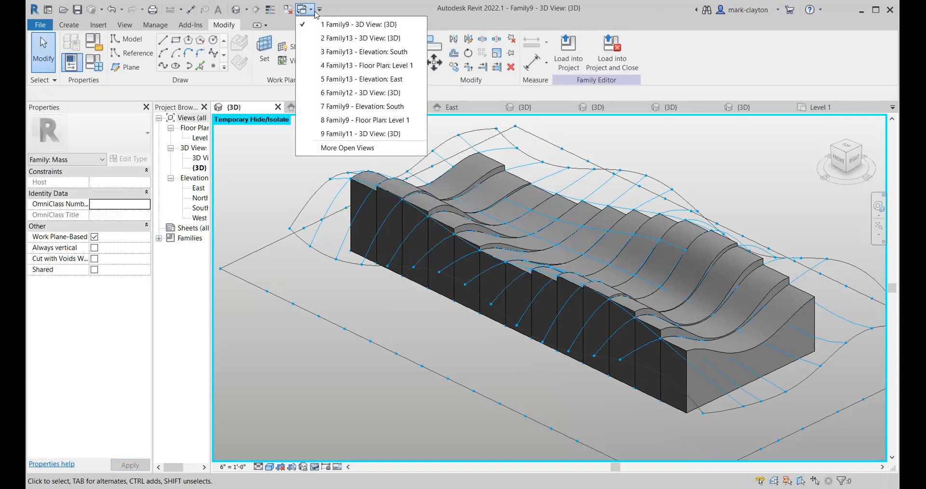
left_click(346, 93)
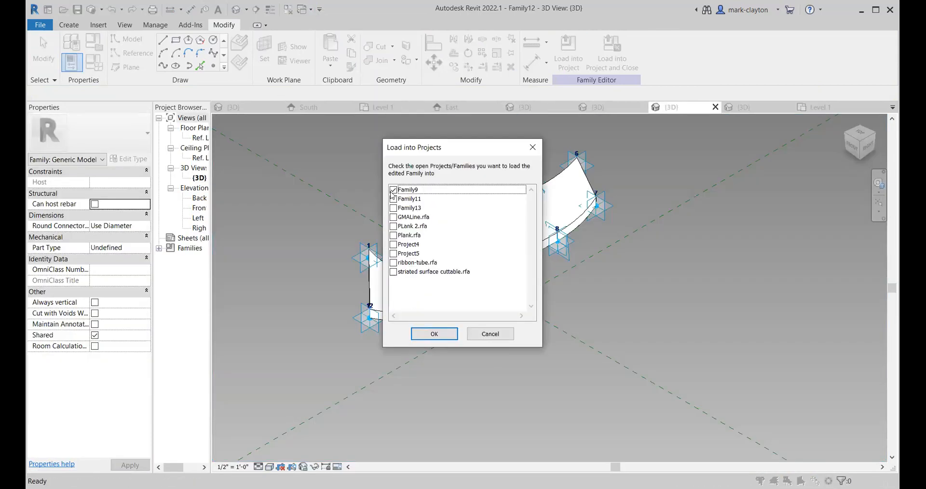
left_click(393, 191)
left_click(393, 208)
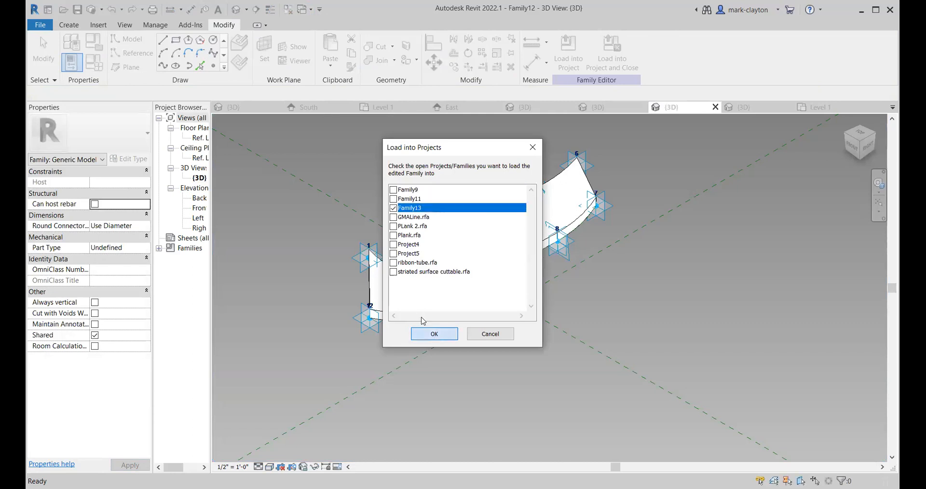
key("Return")
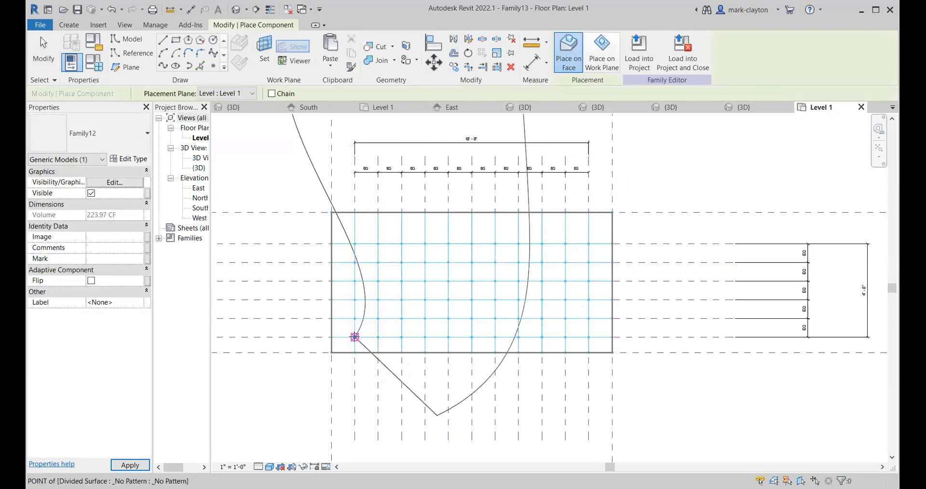
- Try to place the Family12 component on the six divided-surface points of the first interior grid column, working upward in the Level 1 plan
left_click(354, 336)
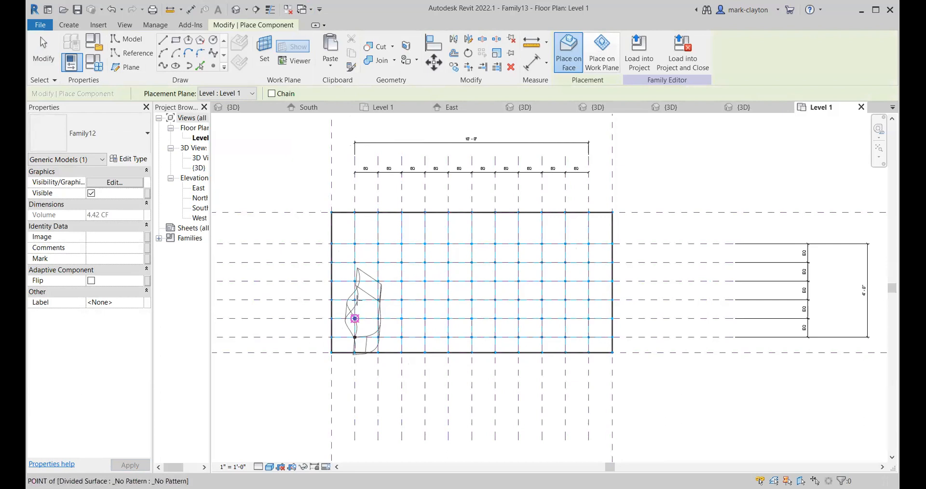
left_click(355, 318)
left_click(355, 299)
left_click(354, 281)
left_click(355, 263)
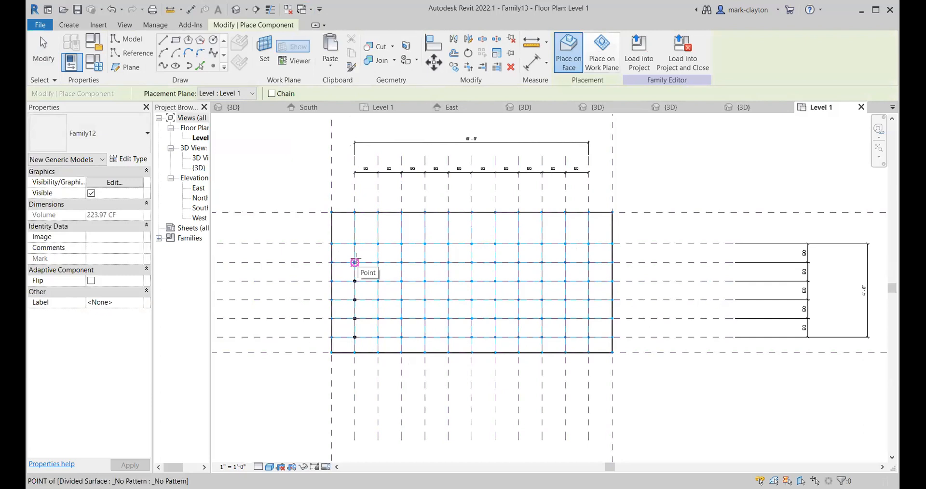
left_click(355, 244)
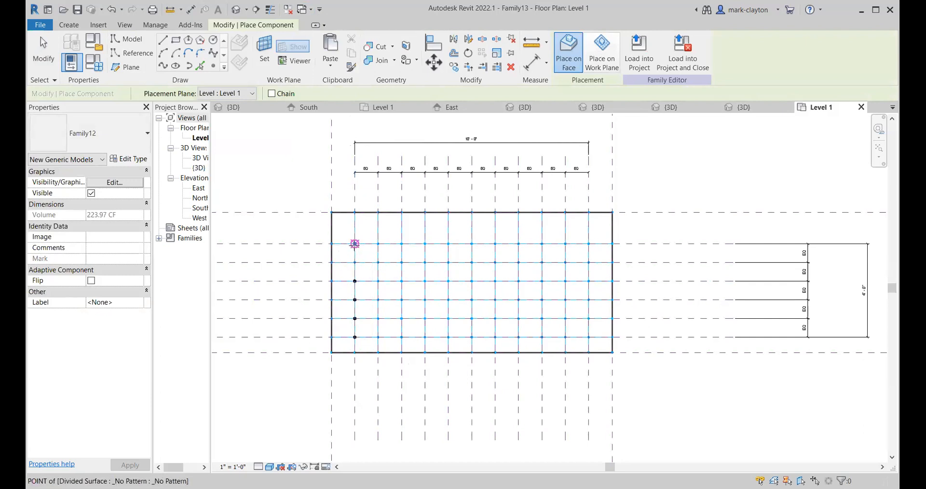
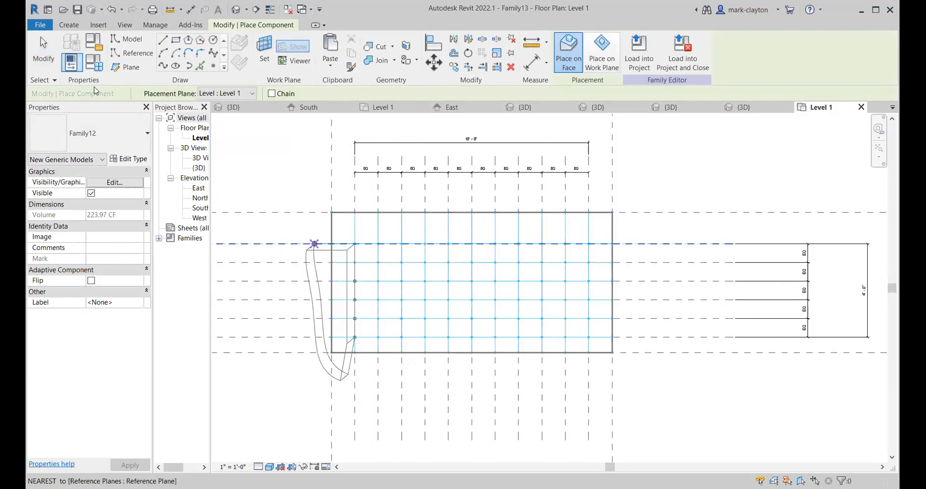
left_click(47, 54)
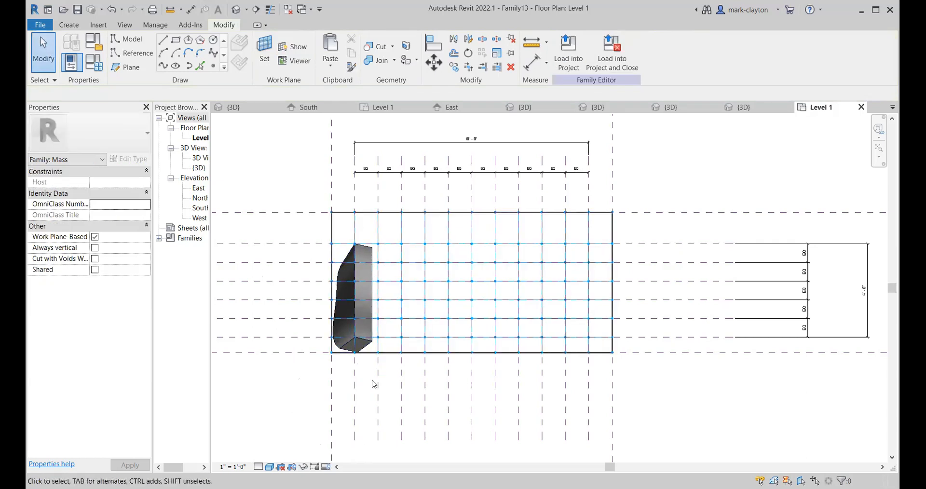
- Check the placed Family12 component in the South elevation and delete it
scroll(373, 383, "up", 4)
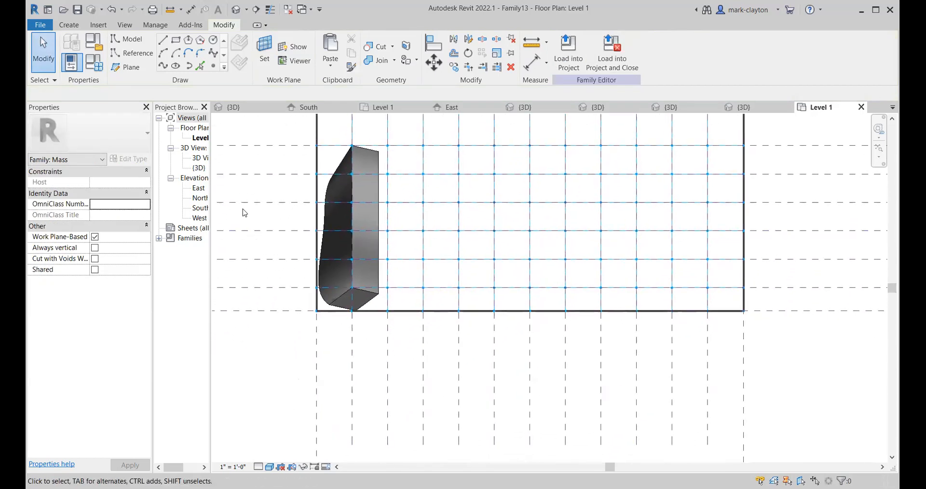
double_click(201, 207)
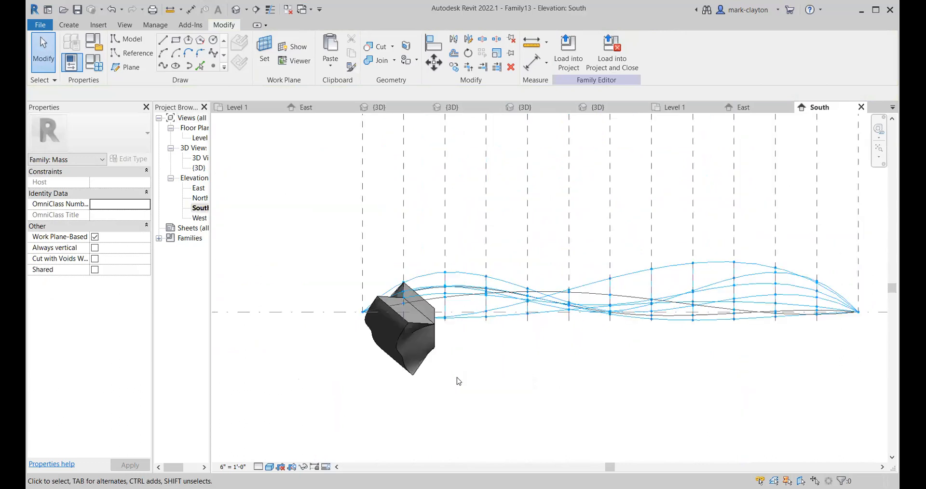
scroll(429, 368, "up", 3)
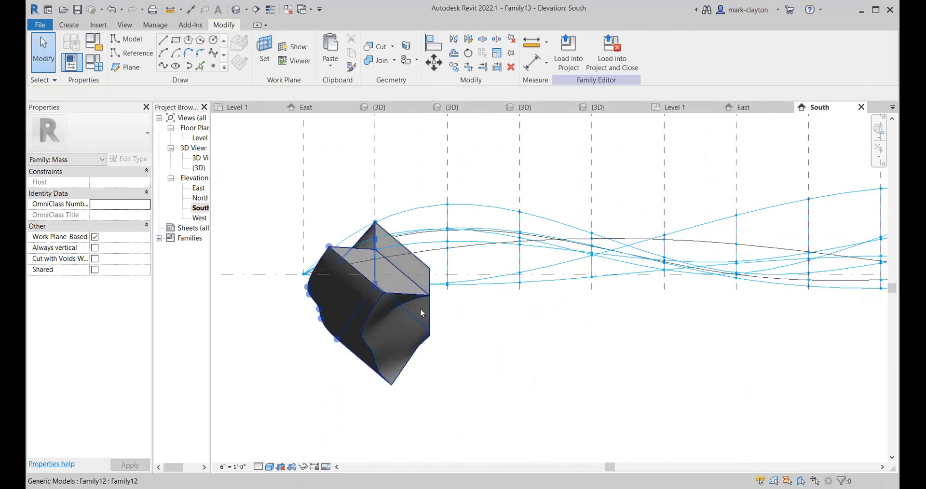
left_click(416, 349)
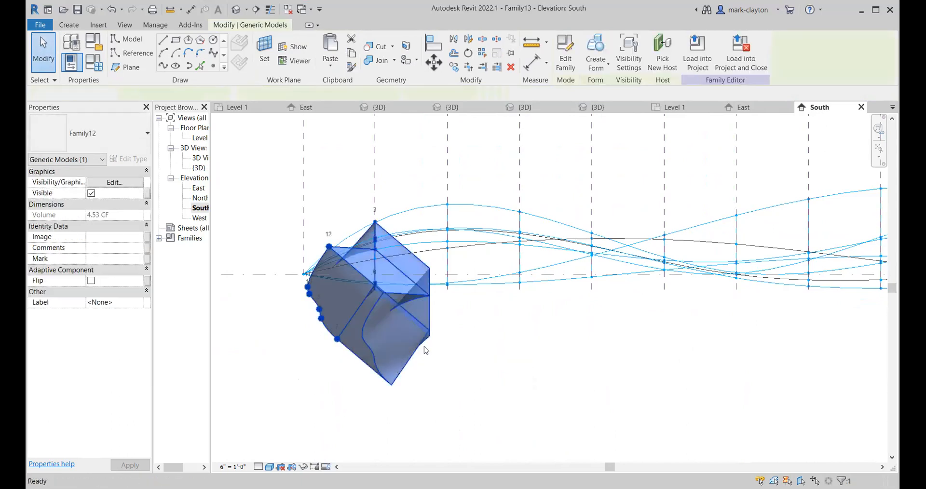
key("Delete")
scroll(530, 376, "down", 1)
scroll(531, 376, "down", 4)
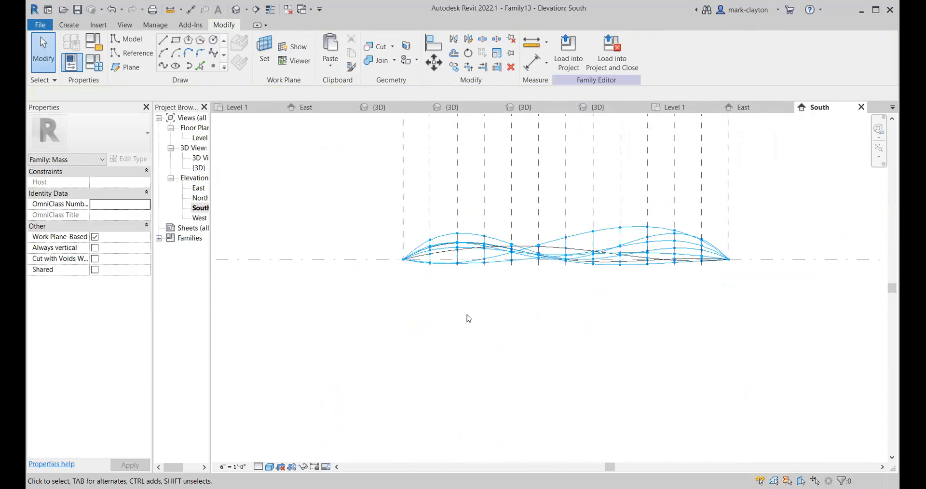
- Copy the Level 1 line downward in the South elevation to create a new level about 1'-2" below it
left_click(342, 263)
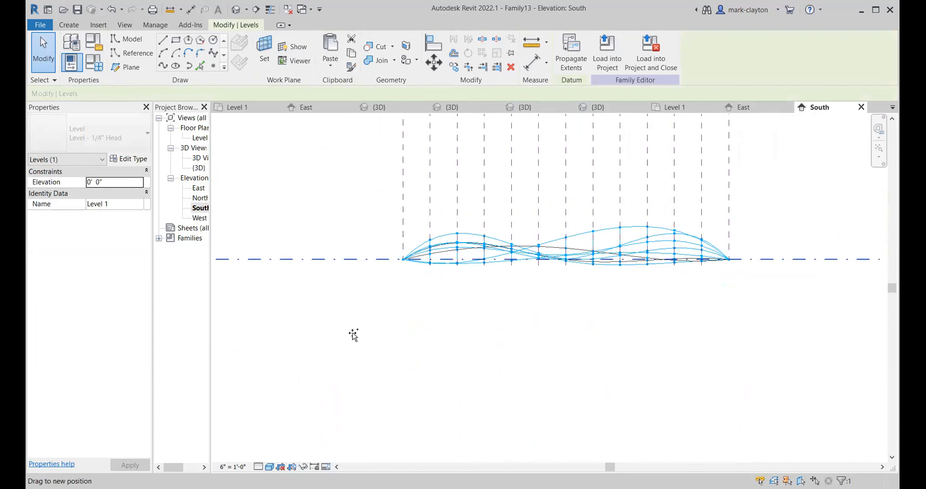
left_click_drag(355, 333, 348, 289, "ctrl")
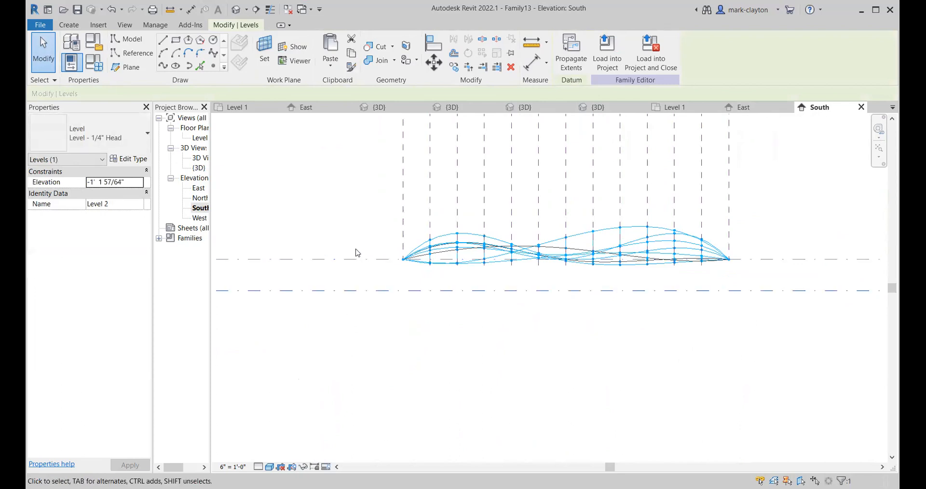
left_click(44, 46)
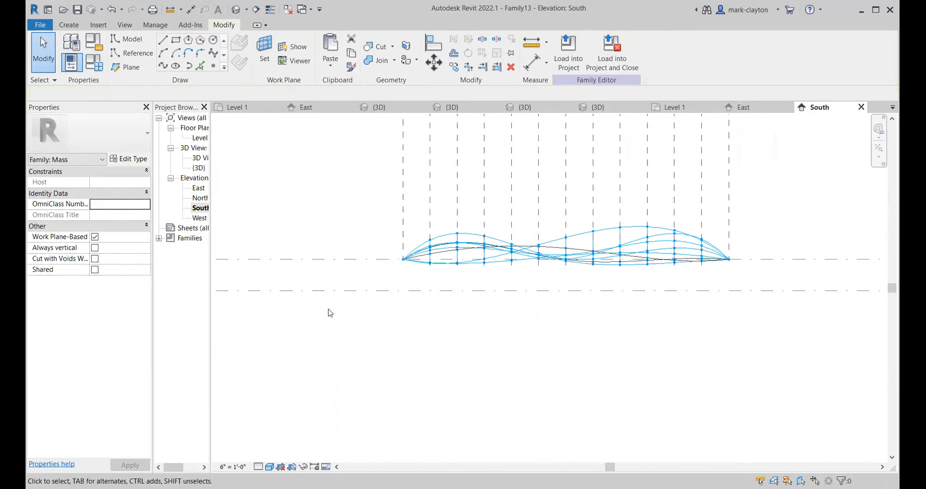
- Add an aligned dimension between the new level and Level 1, and set the elevation's view scale to 1" = 1'-0"
left_click(289, 291)
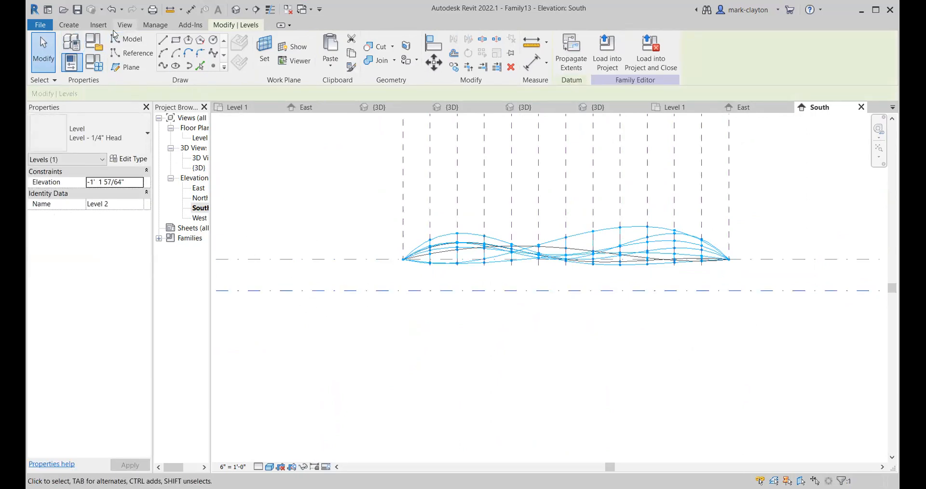
left_click(73, 25)
left_click(371, 48)
left_click(325, 290)
left_click(322, 259)
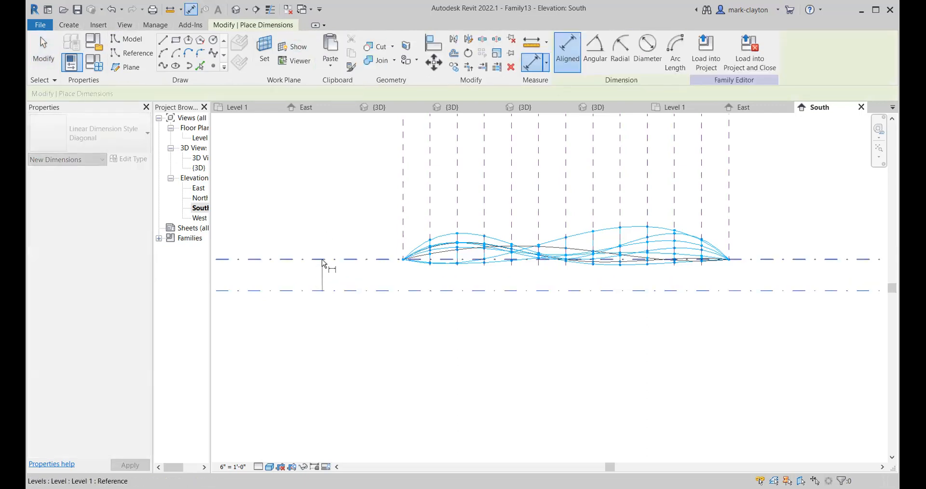
left_click(323, 220)
key("Escape")
key("Escape")
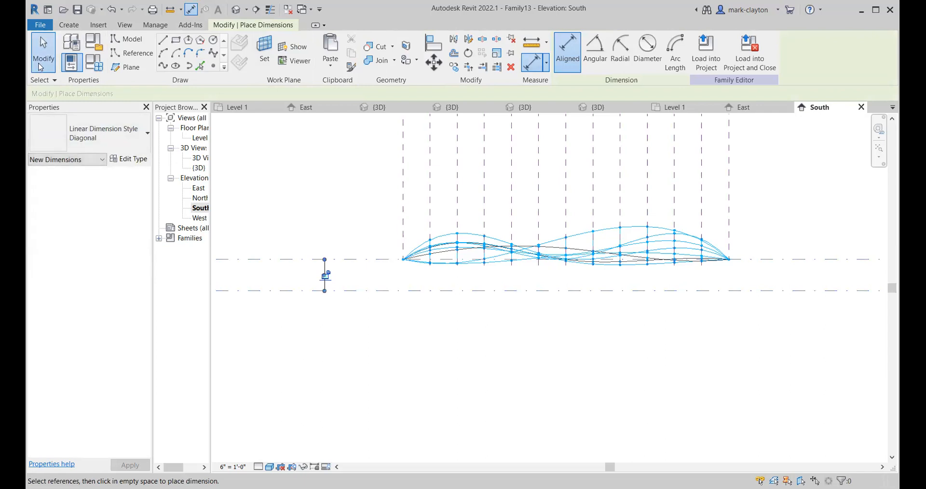
left_click(233, 466)
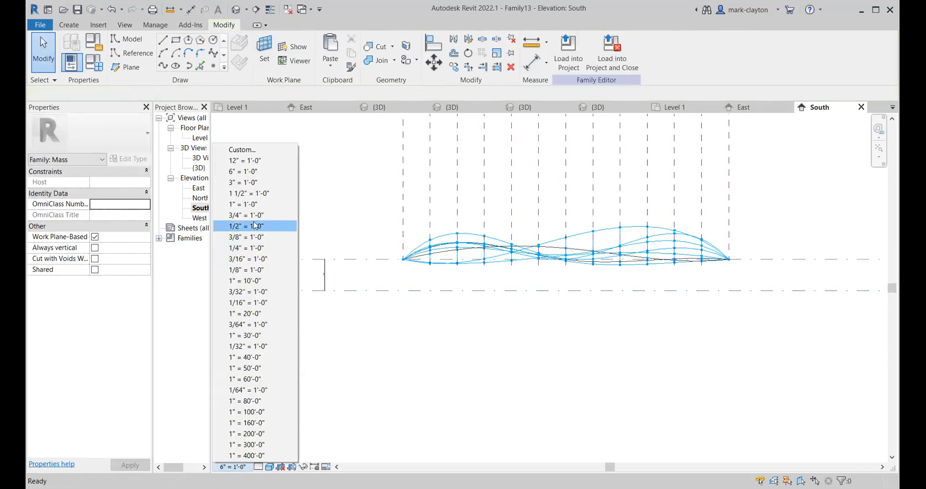
left_click(255, 211)
- Set the dimension between Level 1 and the lower level to 2'-0" by moving the lower level
scroll(360, 311, "up", 3)
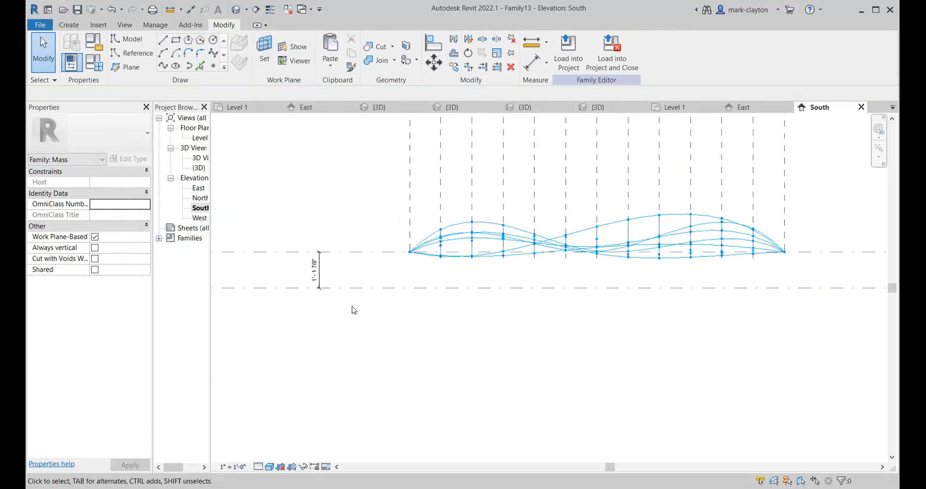
left_click(301, 282)
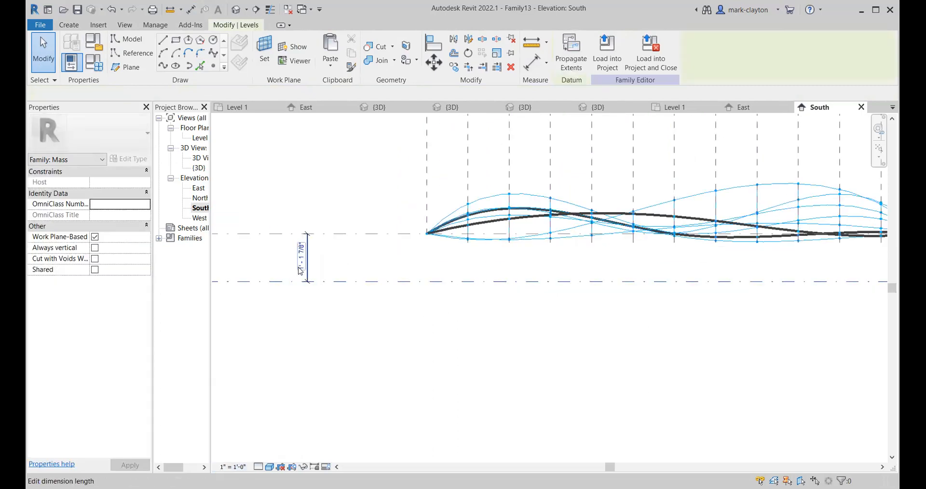
left_click(302, 258)
type("2")
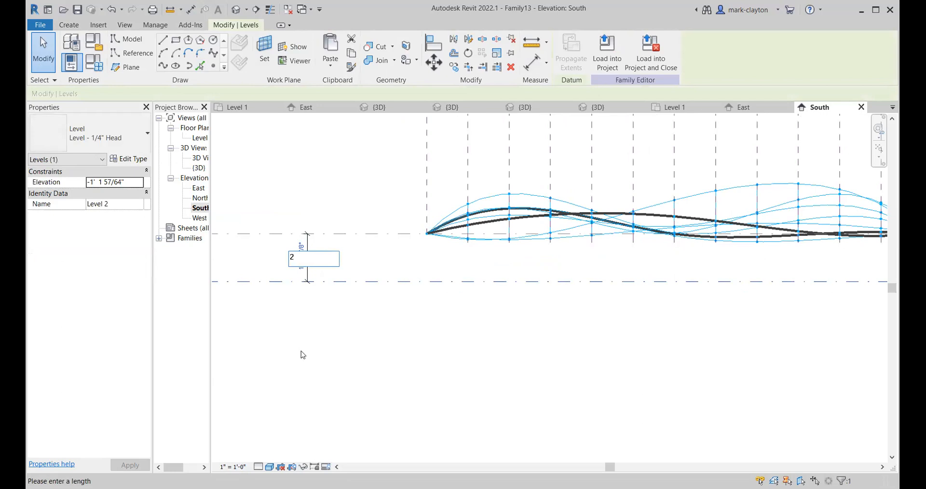
key("Return")
left_click(404, 393)
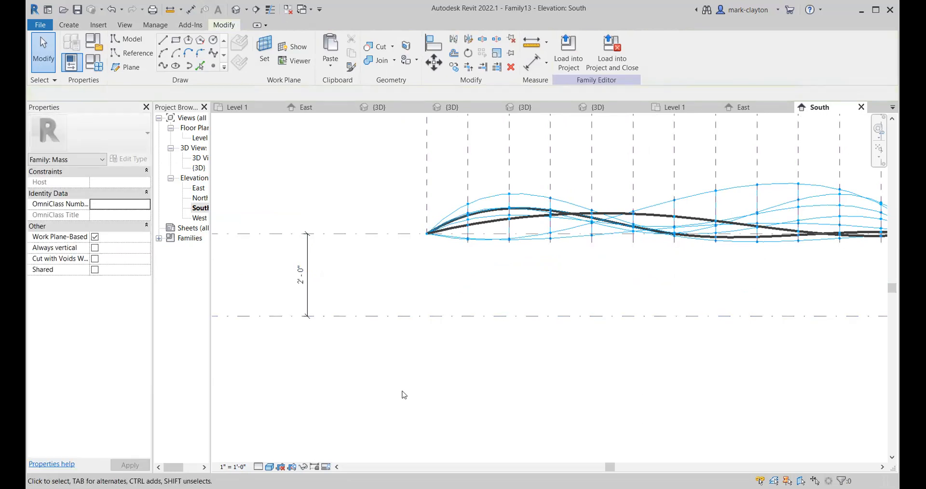
scroll(387, 400, "down", 1)
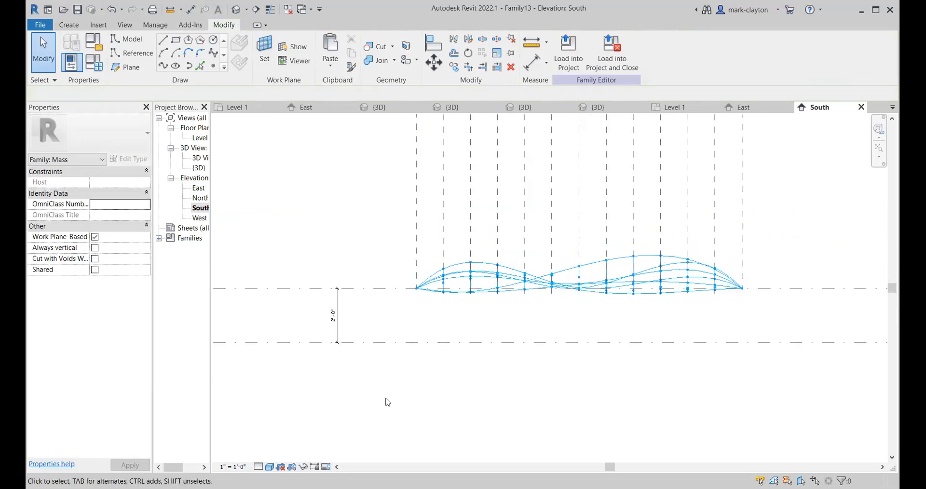
- Create a floor plan view for Level 2 and display the surface grid in it
left_click(381, 343)
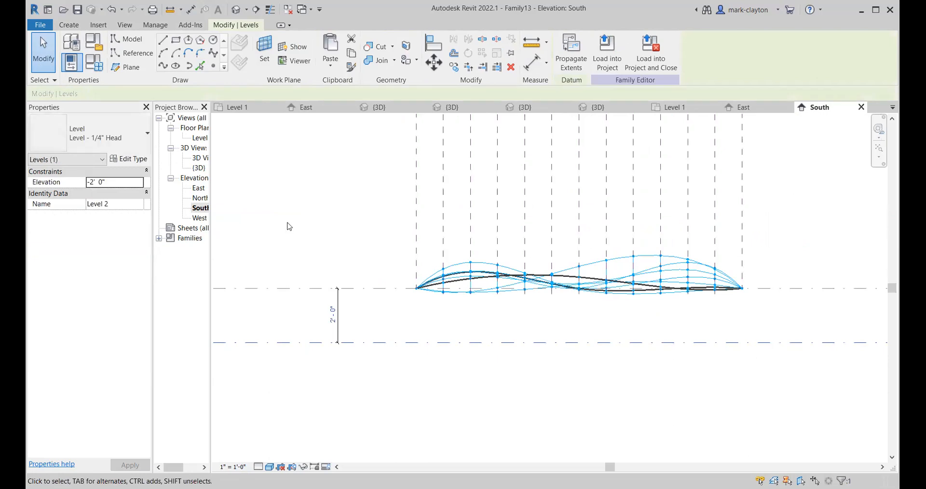
left_click(289, 196)
left_click(125, 24)
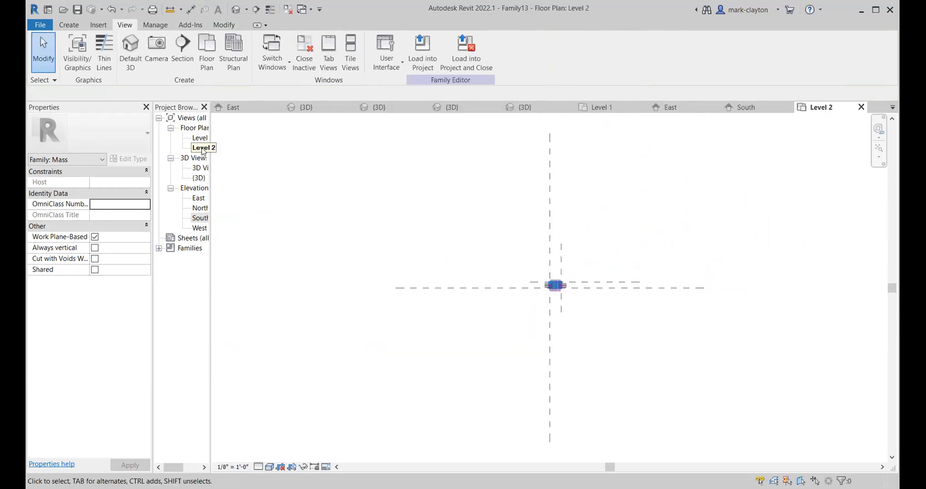
scroll(585, 329, "up", 4)
middle_click_drag(584, 290, 575, 279)
scroll(575, 279, "up", 1)
scroll(529, 370, "up", 2)
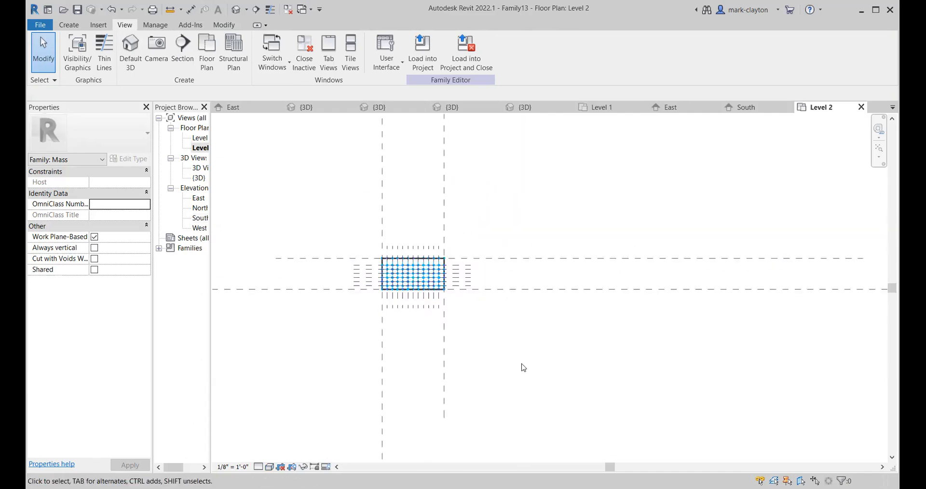
scroll(516, 367, "up", 1)
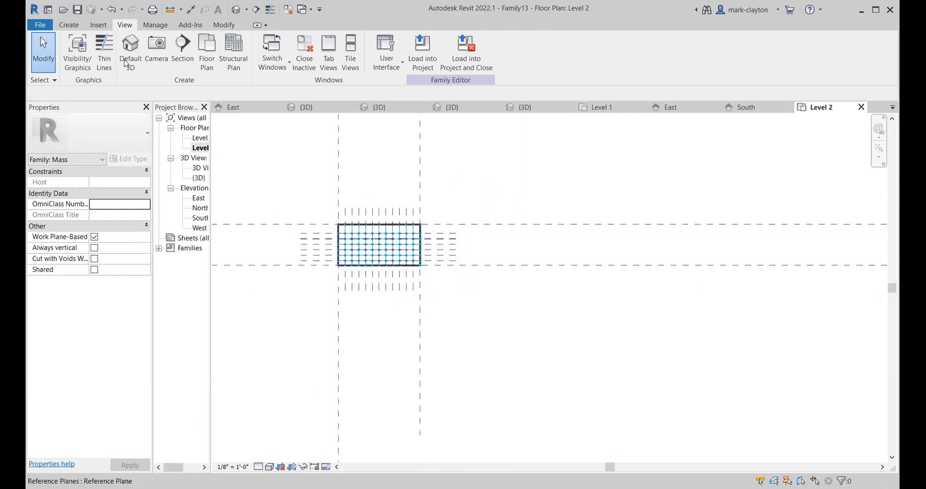
- Draw a model-line rectangle about 13'-8" deep on Level 2 around the surface grid, with 3D Snapping turned off
left_click(67, 25)
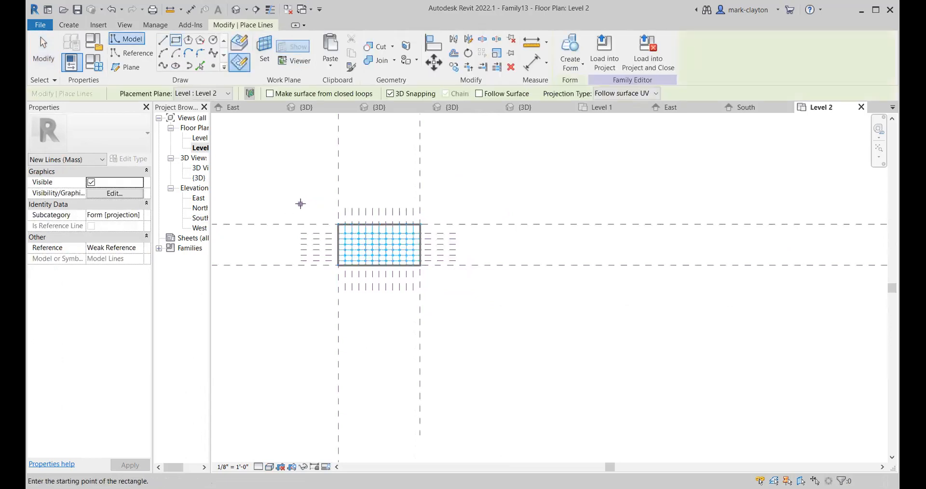
left_click(390, 94)
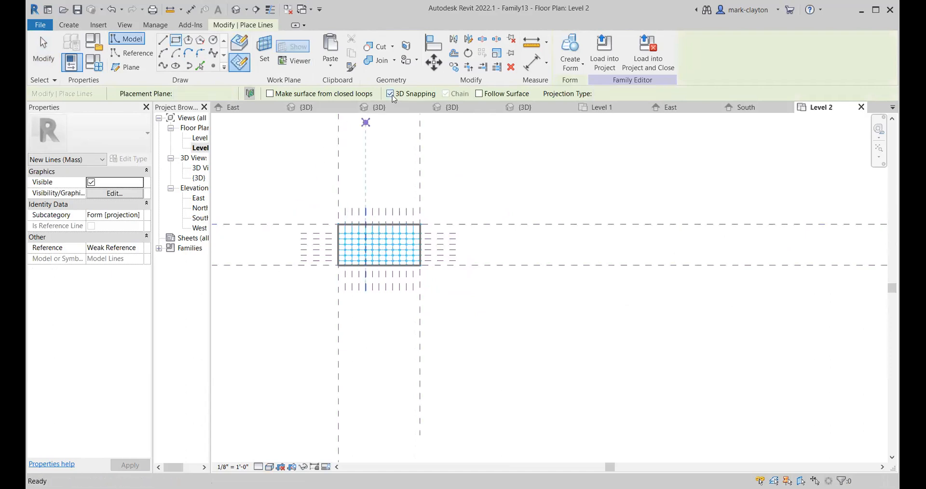
left_click(305, 199)
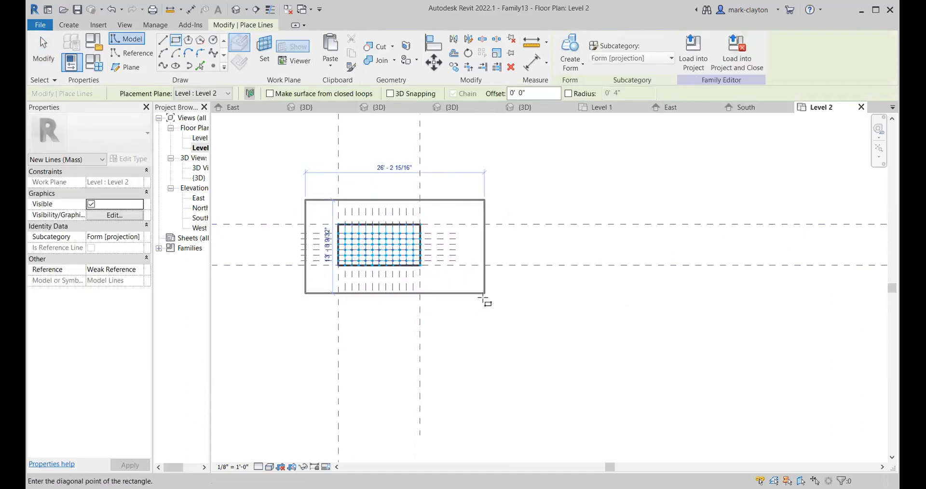
left_click(465, 292)
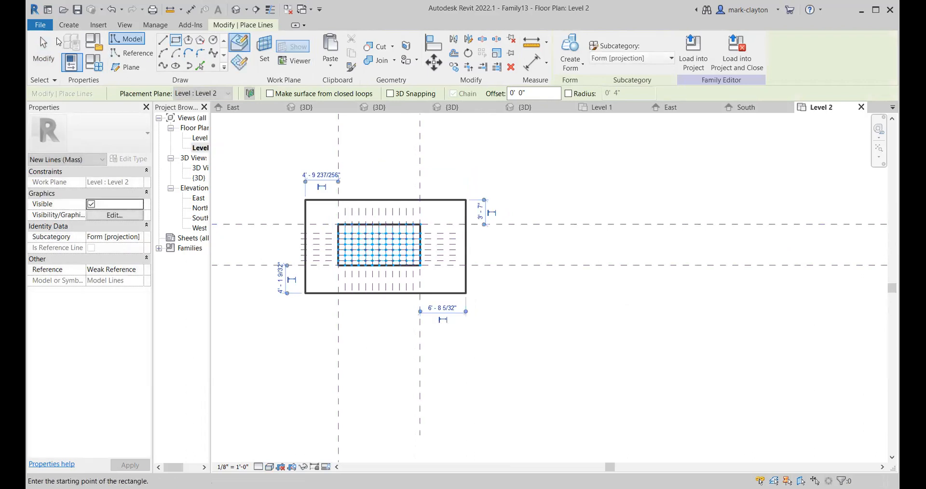
left_click(44, 51)
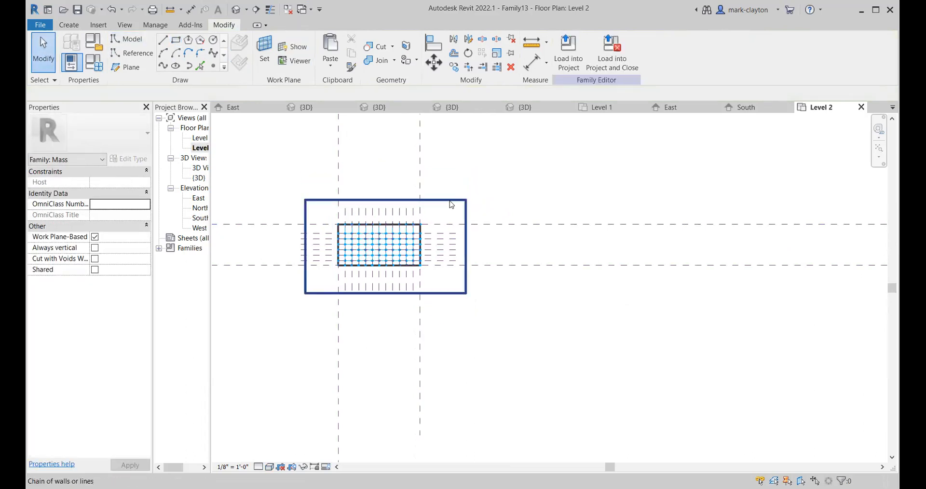
- Create a solid form from the rectangle and delete its upper face in 3D to leave a flat surface on Level 2
left_click(483, 173)
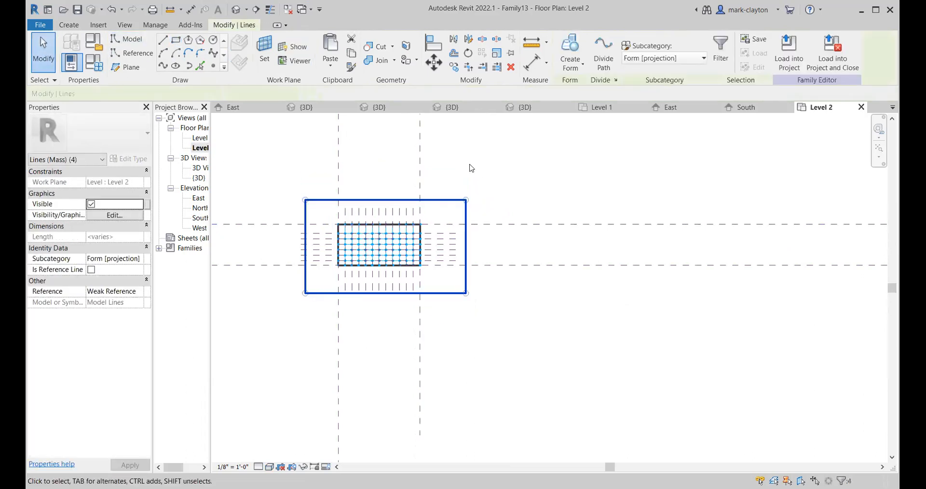
left_click(570, 53)
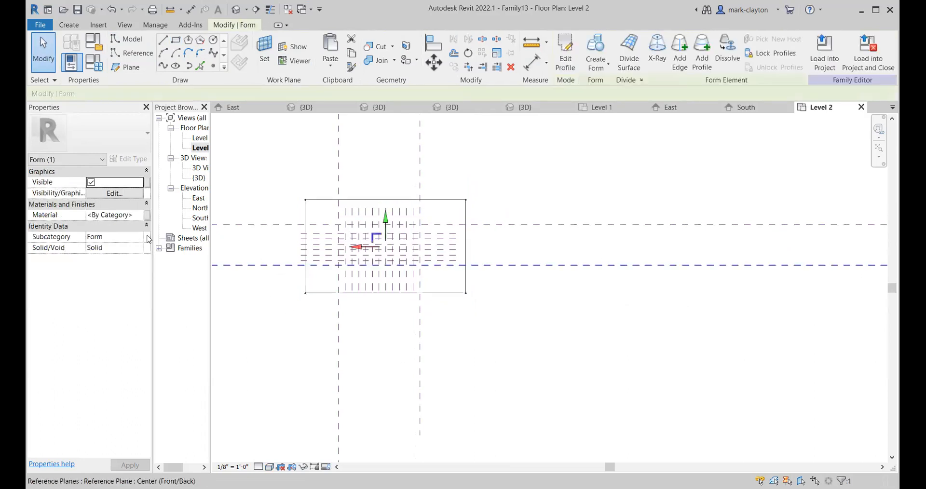
key("Escape")
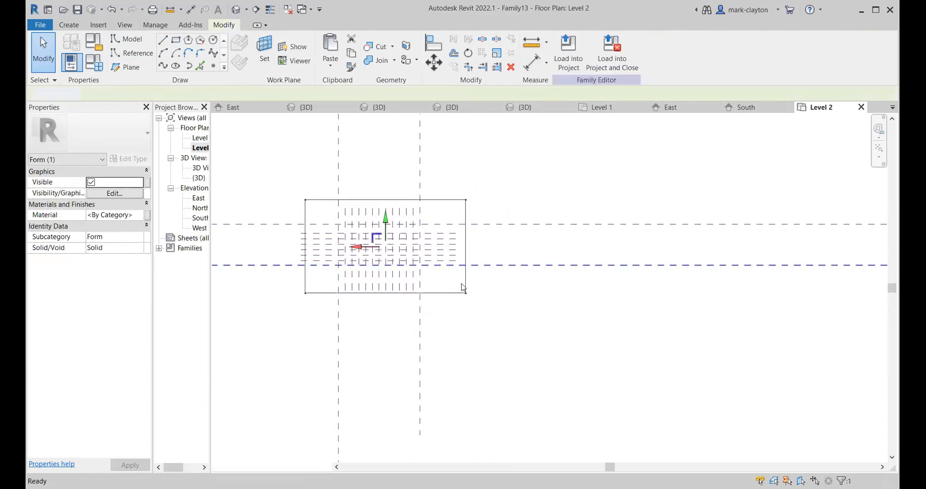
scroll(453, 341, "down", 5)
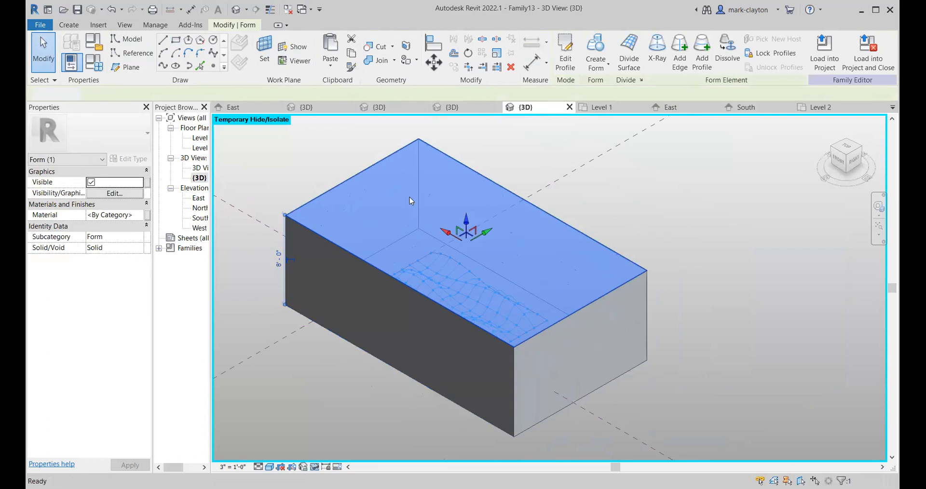
key("Delete")
left_click(338, 284)
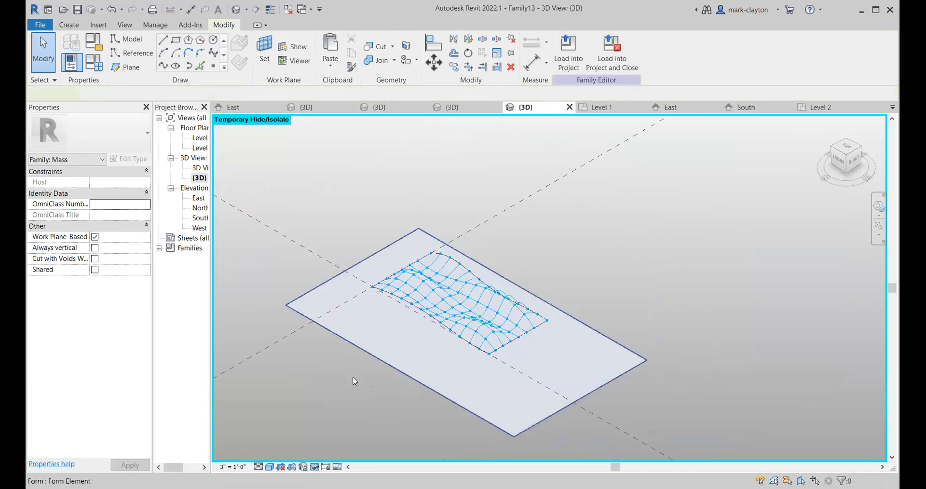
left_click(347, 386)
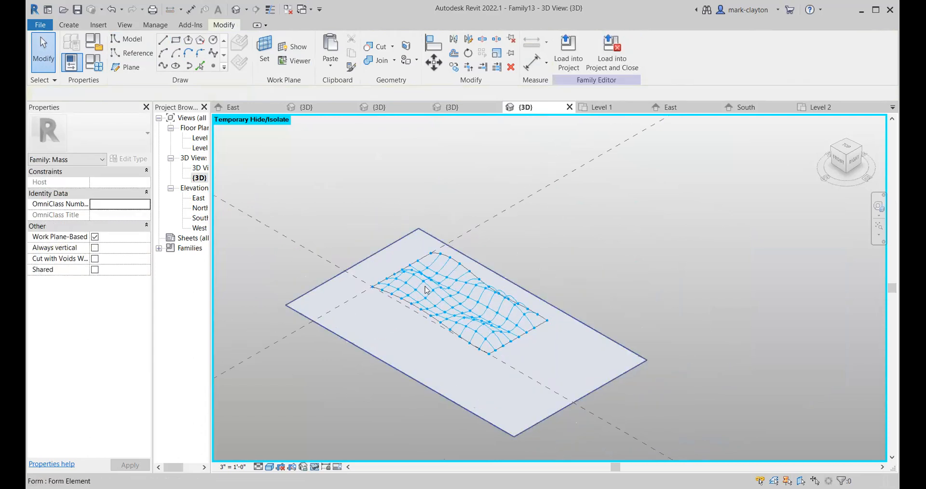
- Select the whole flat rectangular form in the Level 2 floor plan and divide its surface
scroll(505, 252, "down", 1)
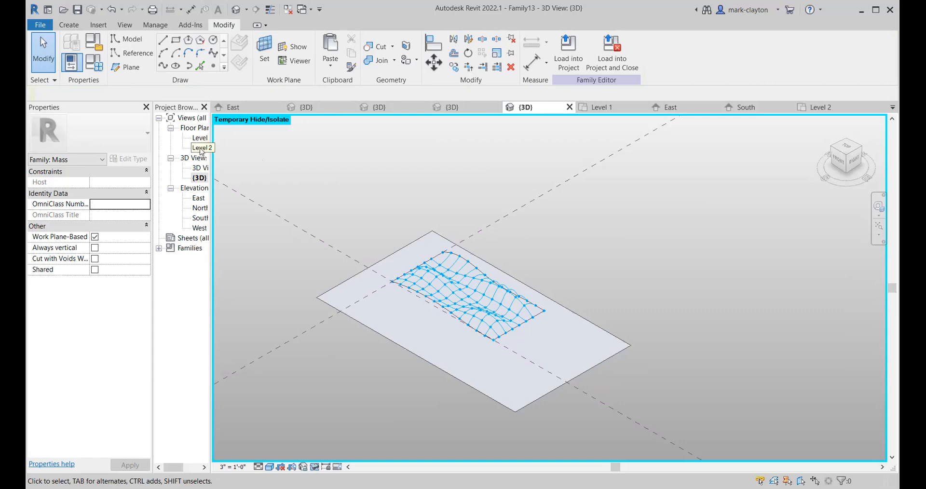
double_click(200, 149)
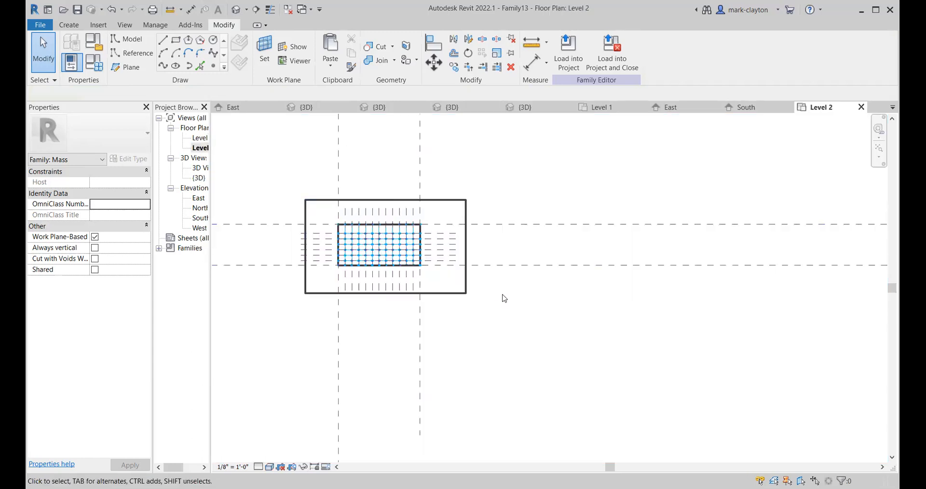
left_click(453, 200)
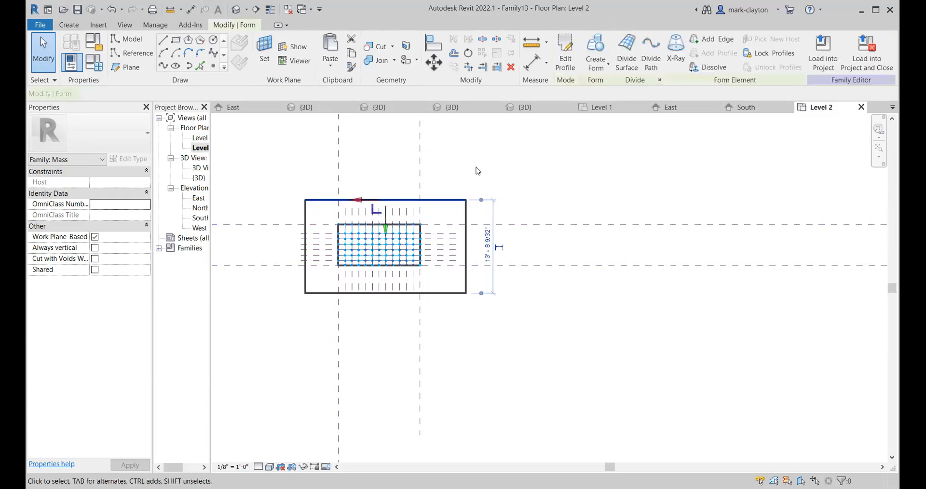
key("Escape")
key("Tab")
key("Tab")
left_click(446, 202)
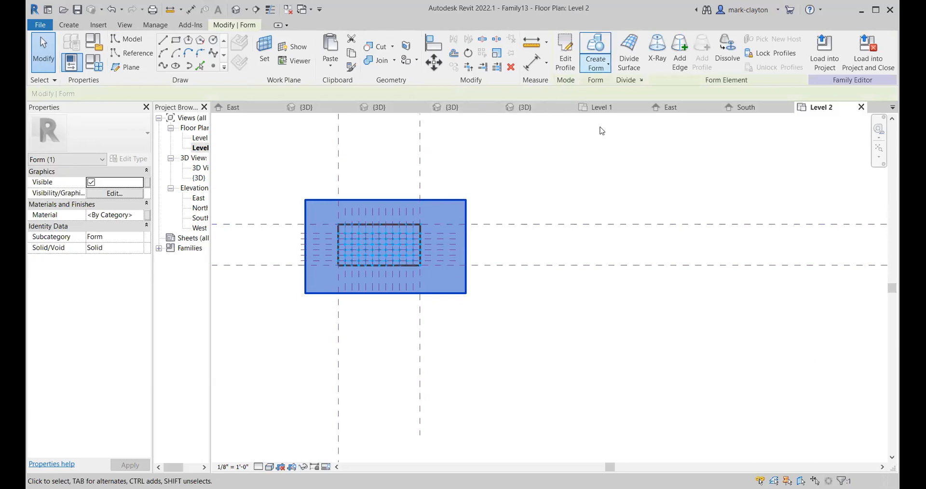
left_click(628, 53)
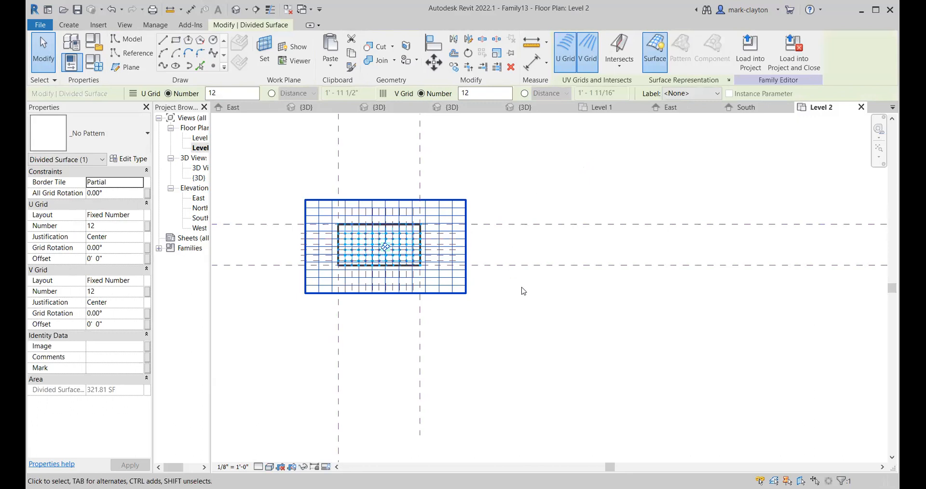
- Turn off the flat surface's U and V grids and divide it by intersects with the short reference planes in both directions
left_click(565, 50)
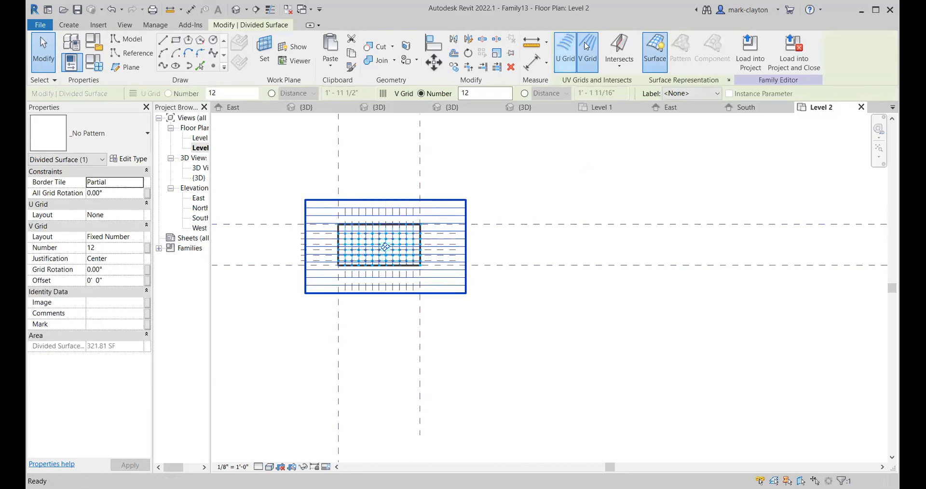
left_click(588, 49)
left_click(621, 49)
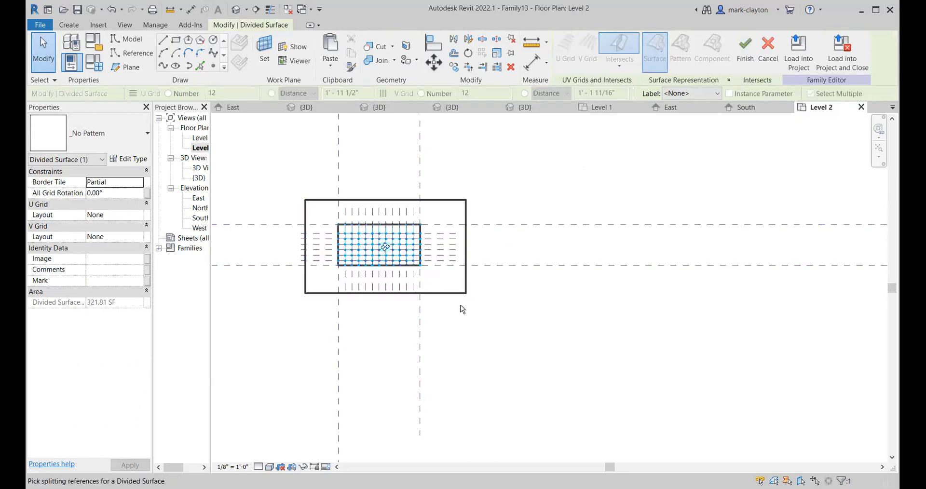
scroll(463, 303, "up", 2)
scroll(460, 272, "up", 2)
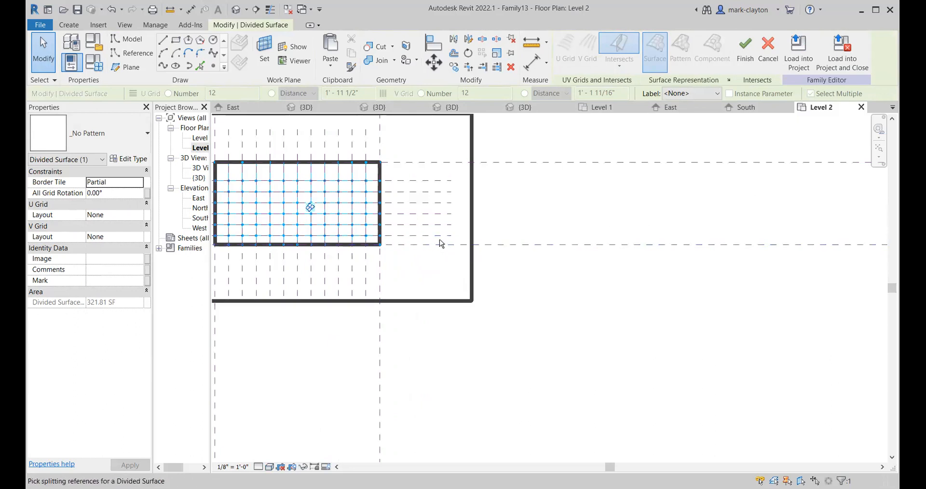
left_click_drag(439, 240, 429, 176)
left_click_drag(370, 276, 225, 265)
left_click(744, 48)
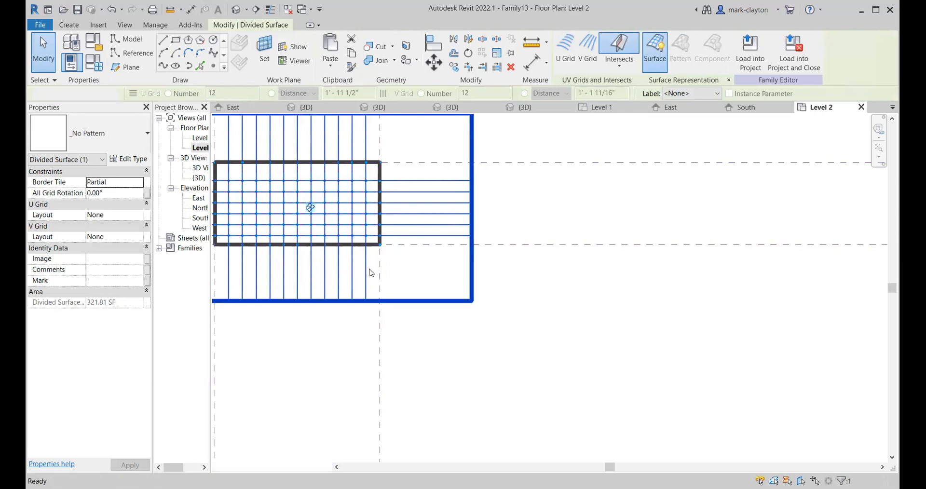
- Set the flat divided surface's representation in 3D to show nodes and hide the UV grids and intersect lines
double_click(198, 178)
scroll(439, 379, "up", 2)
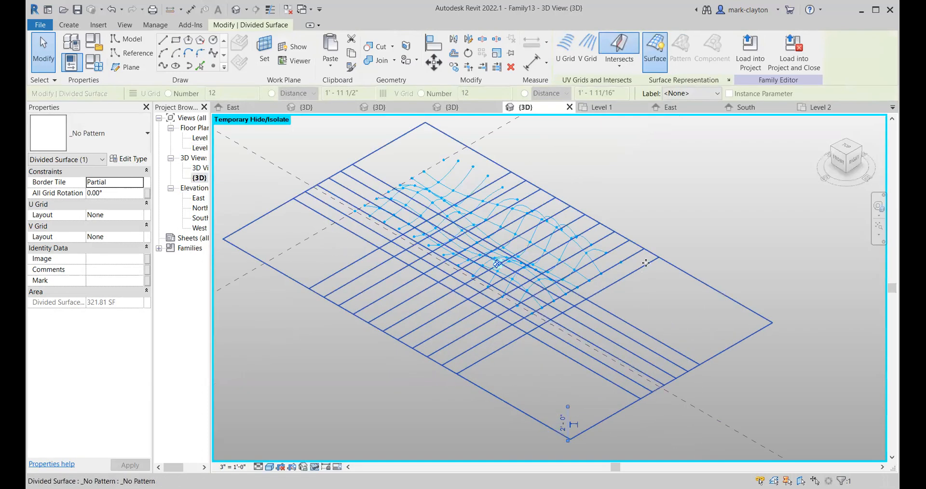
key("Escape")
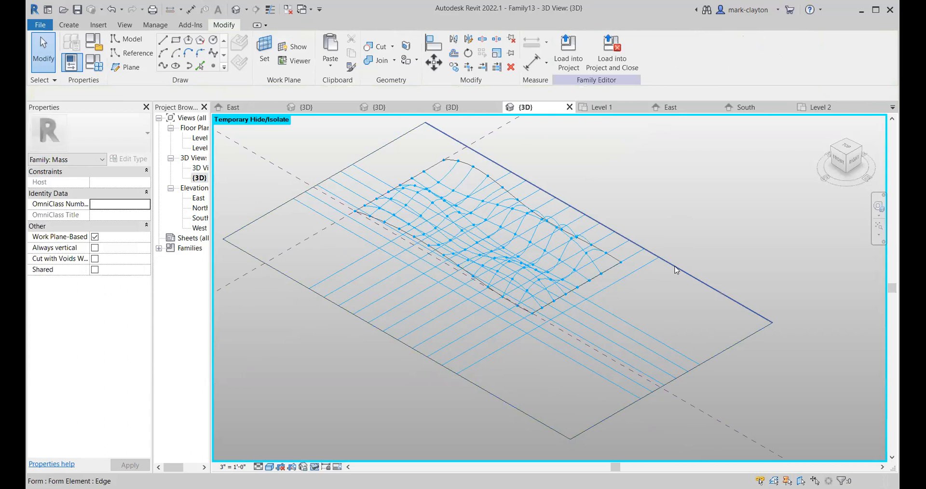
left_click(677, 269)
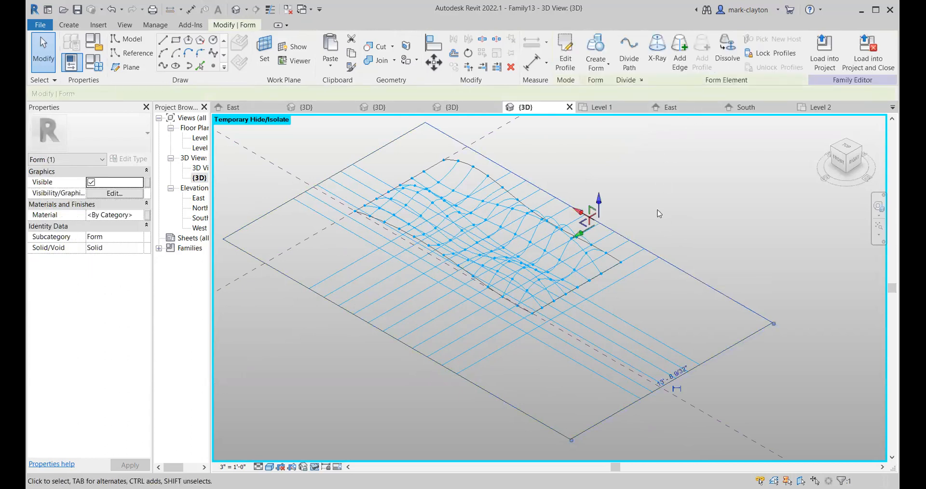
left_click(685, 233)
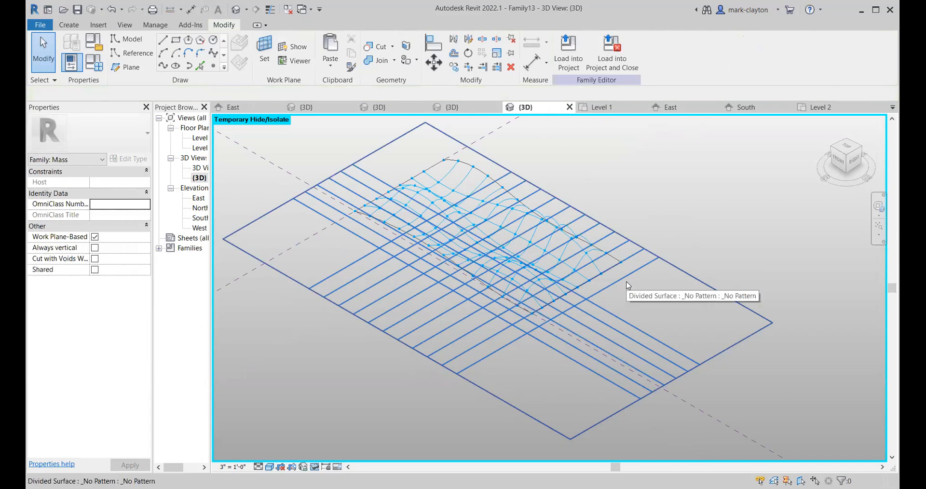
left_click(628, 274)
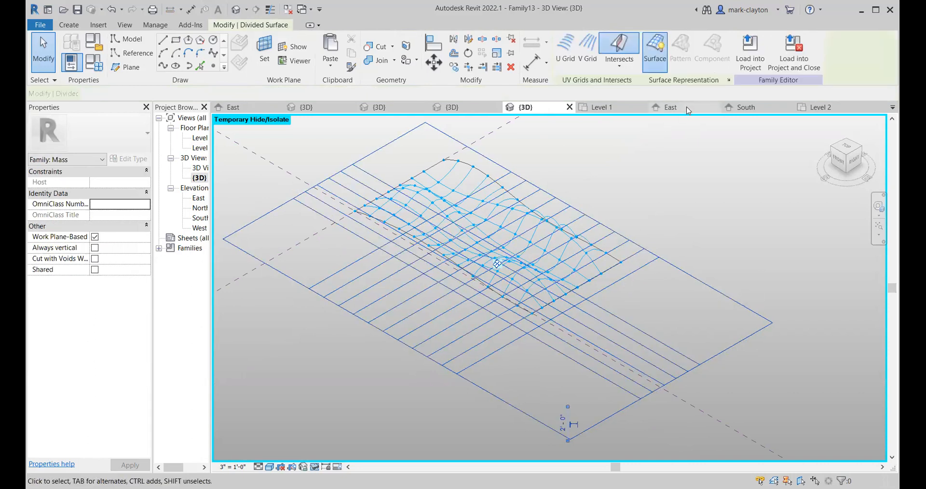
left_click(728, 81)
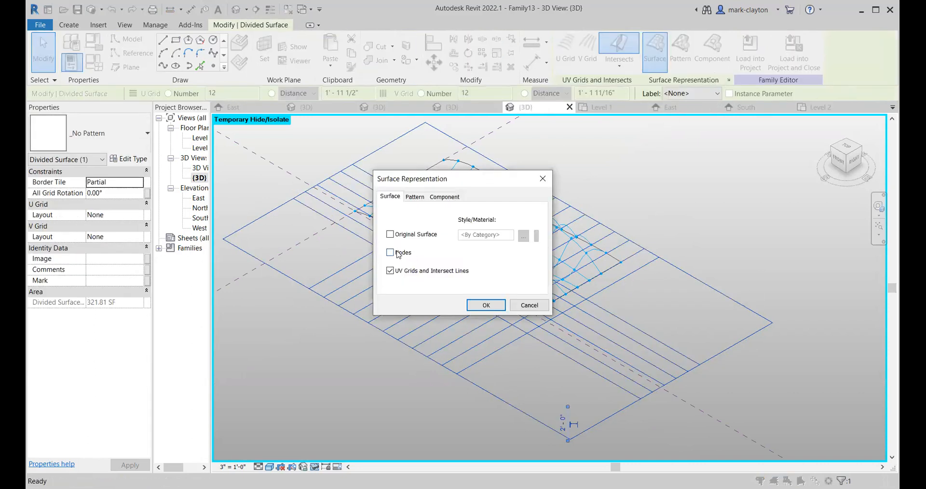
left_click(389, 272)
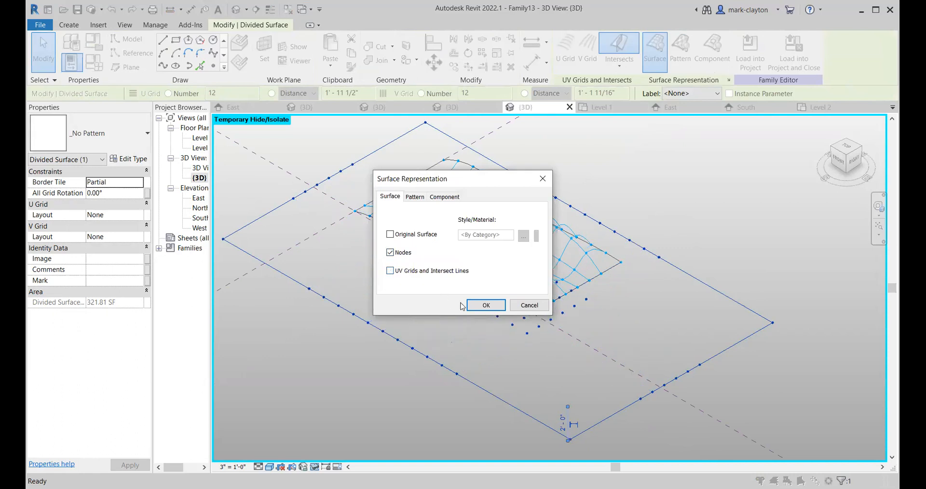
left_click(486, 305)
- Examine how the flat surface's nodes line up beneath the wavy surface's grid points from the right side and in isometric view
scroll(489, 329, "up", 4)
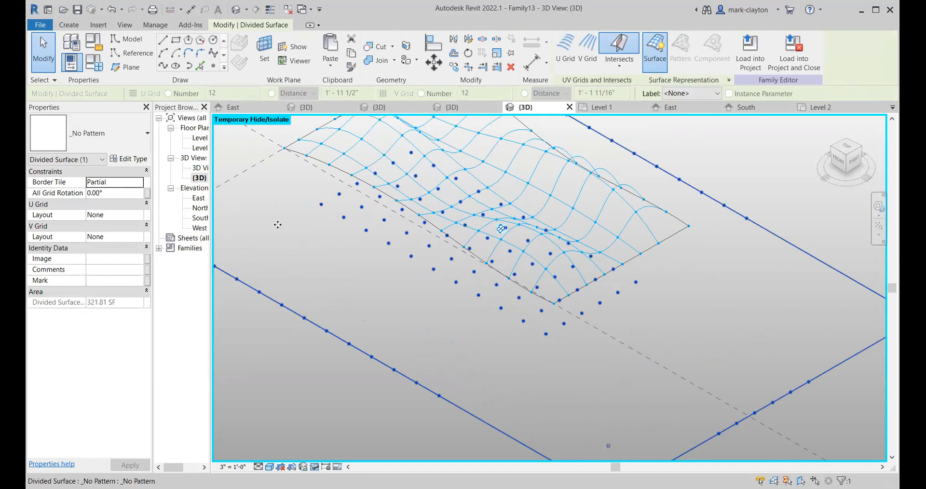
left_click(851, 154)
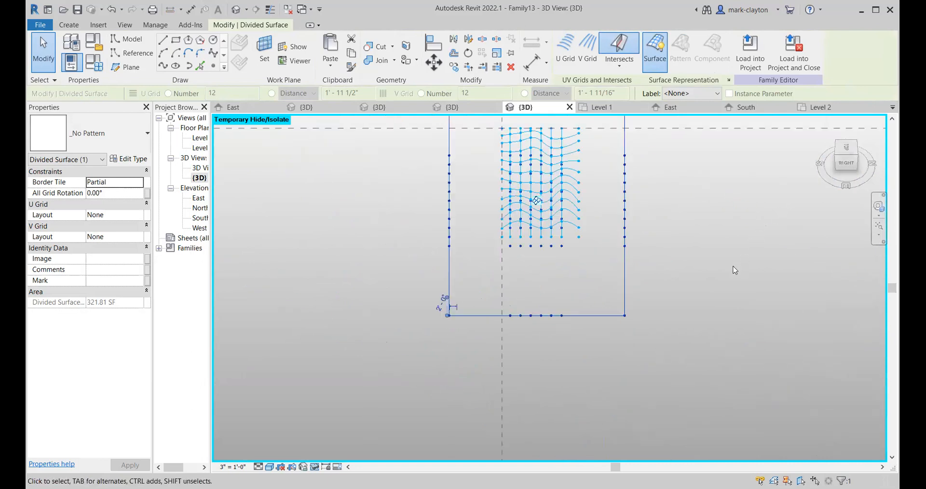
scroll(603, 327, "up", 3)
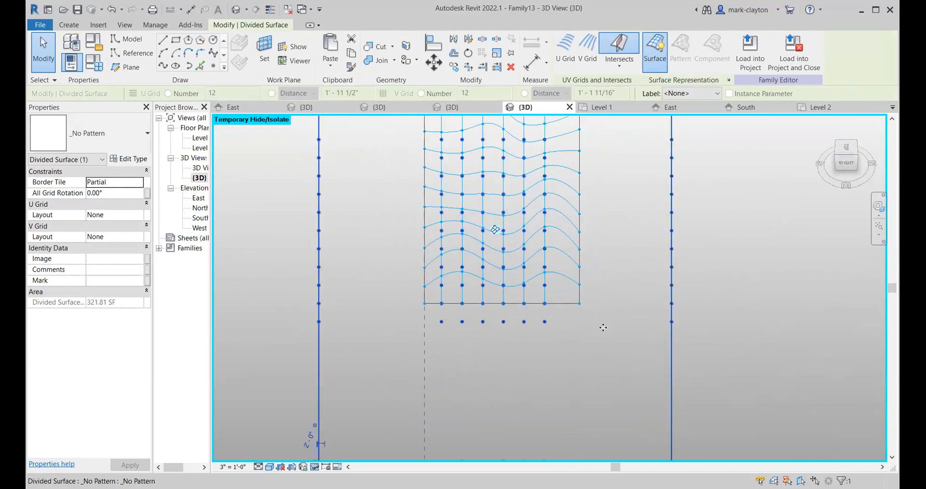
scroll(603, 327, "up", 1)
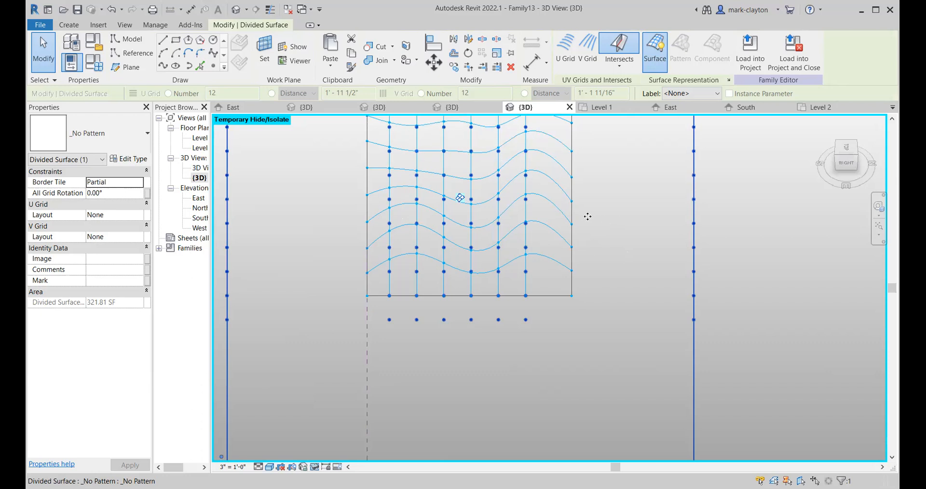
left_click(731, 219)
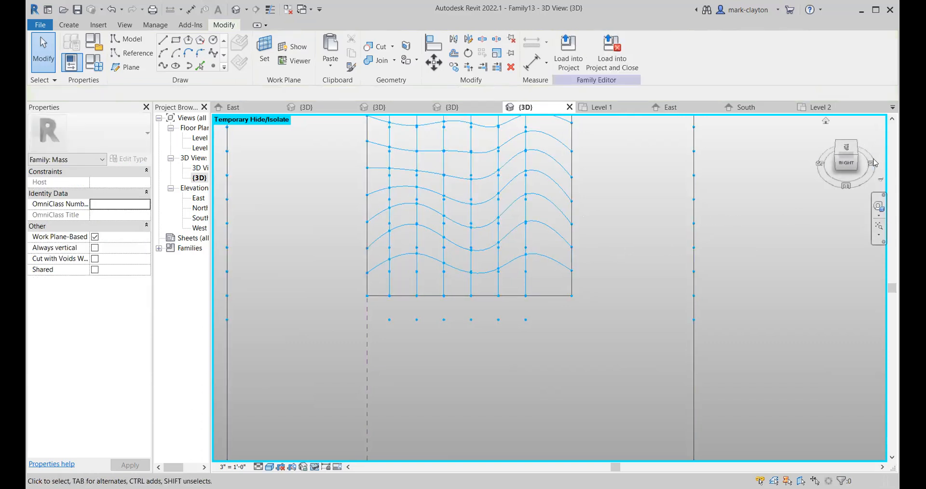
mouse_move(856, 158)
left_mouse_down()
mouse_move(839, 159)
mouse_move(813, 139)
mouse_move(830, 135)
mouse_move(816, 138)
left_mouse_up()
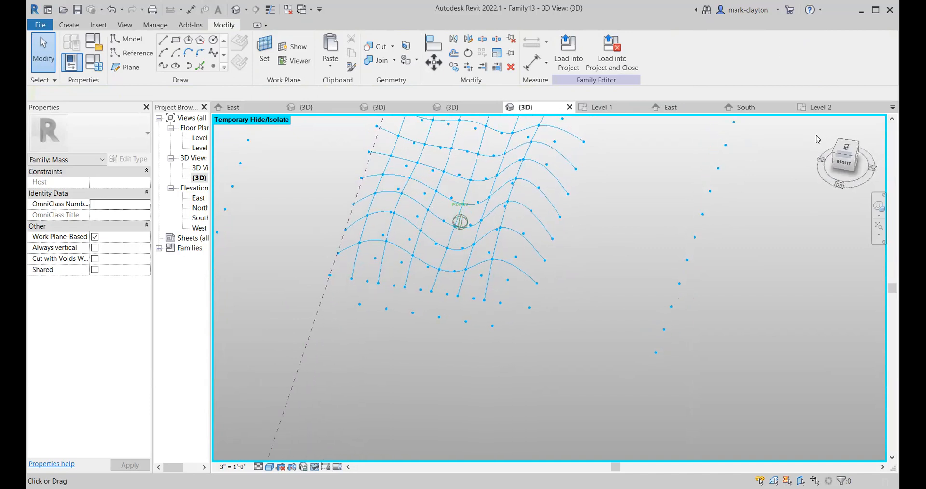
mouse_move(817, 139)
left_mouse_down()
mouse_move(776, 138)
mouse_move(821, 148)
left_mouse_up()
left_click(845, 159)
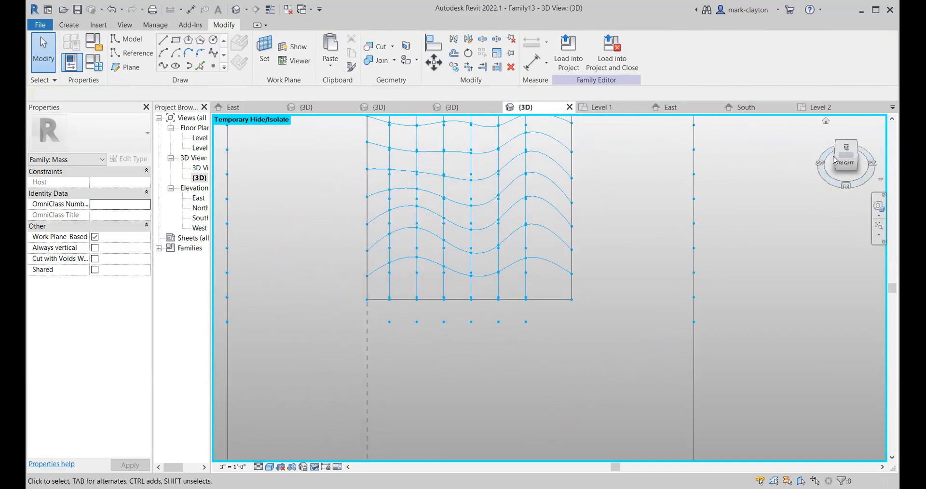
left_click_drag(844, 159, 229, 155)
scroll(702, 250, "up", 1)
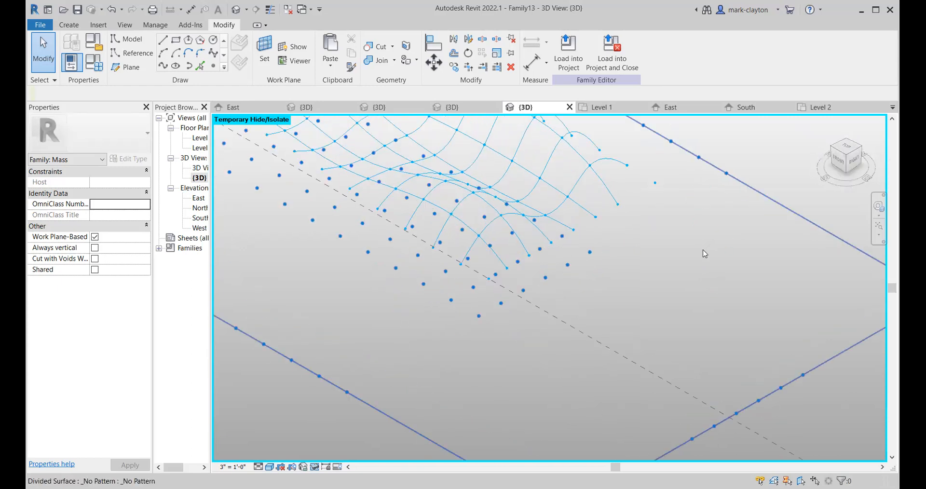
scroll(671, 260, "up", 1)
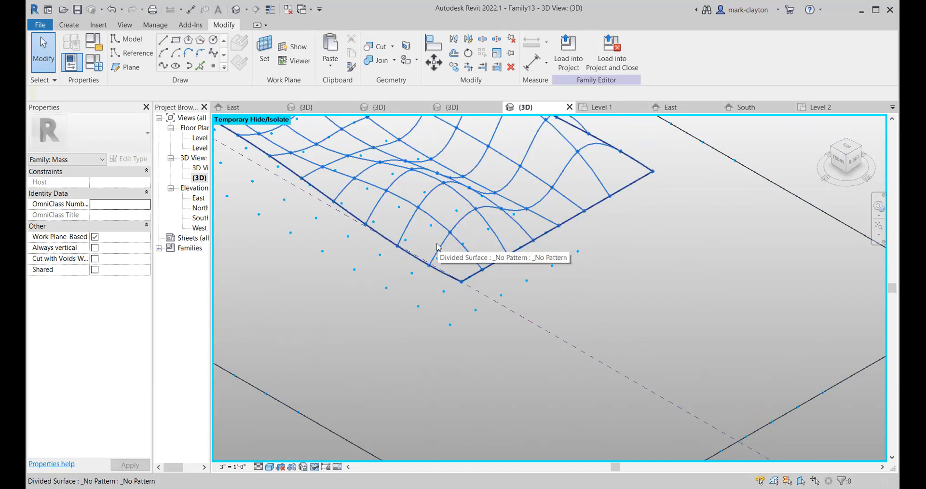
left_click(136, 42)
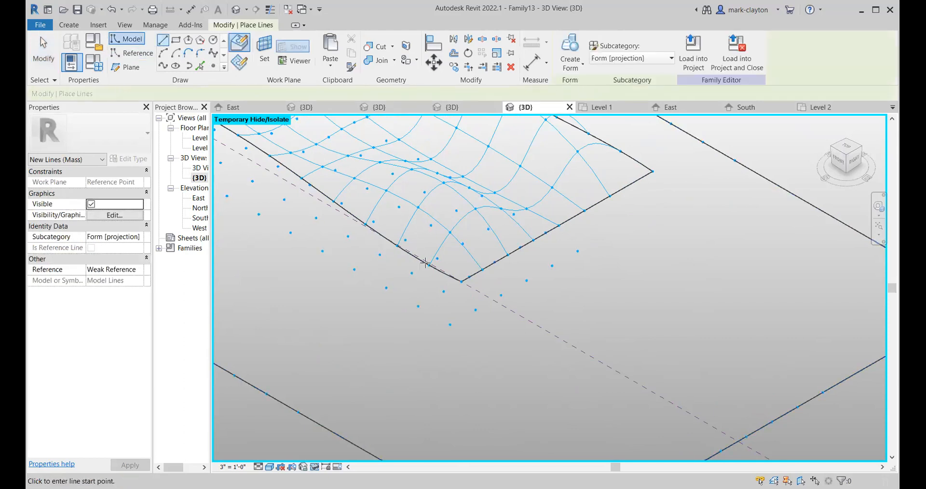
left_click(449, 324)
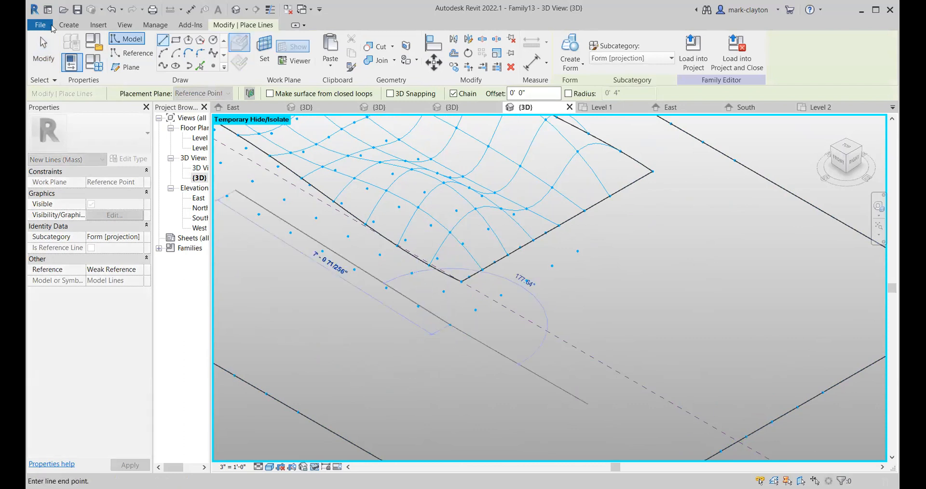
left_click(44, 50)
left_click(164, 66)
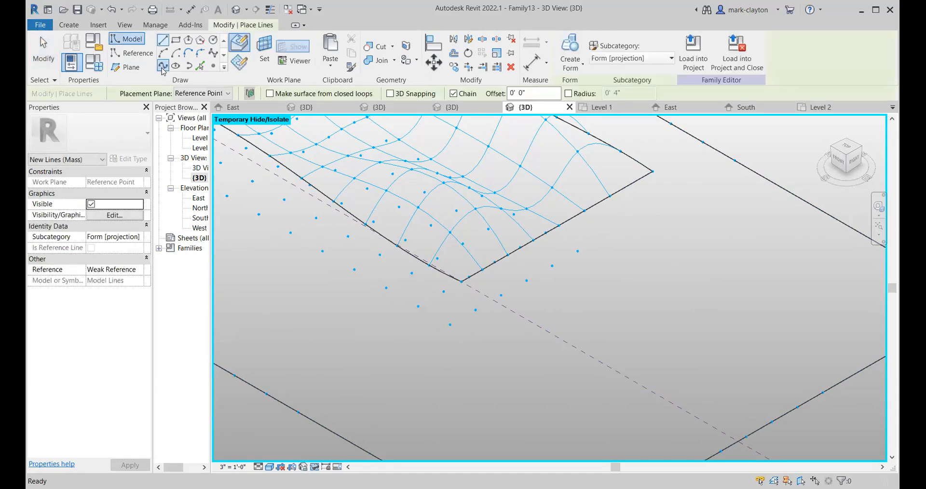
left_click(450, 325)
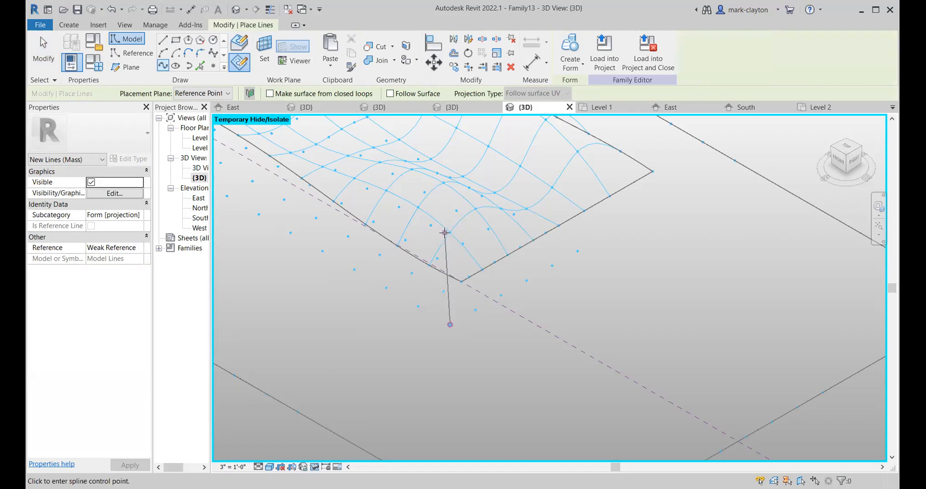
scroll(450, 233, "up", 2)
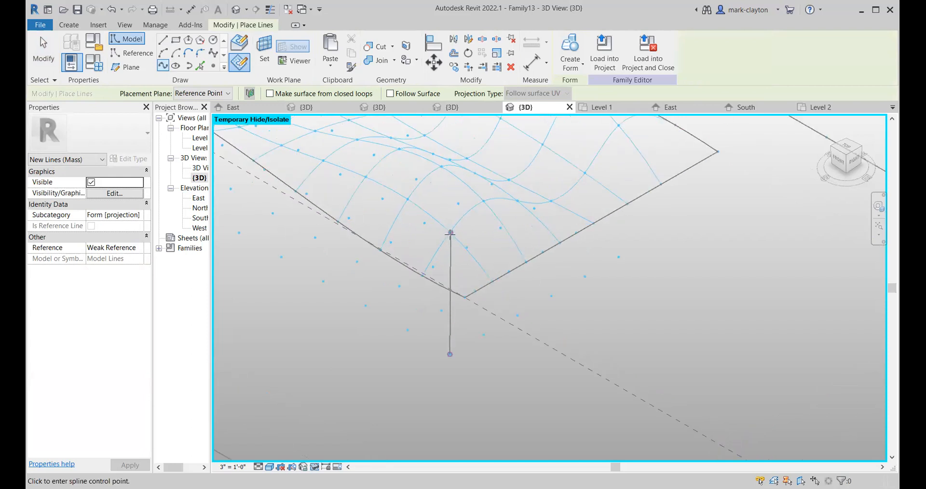
left_click(396, 213)
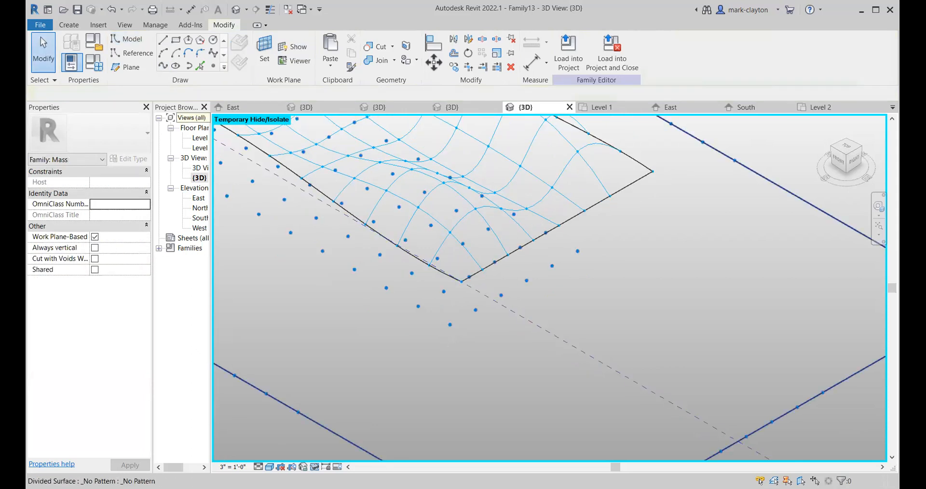
- Switch to Family12's 3D view and load the adaptive component into Family13
left_click(309, 9)
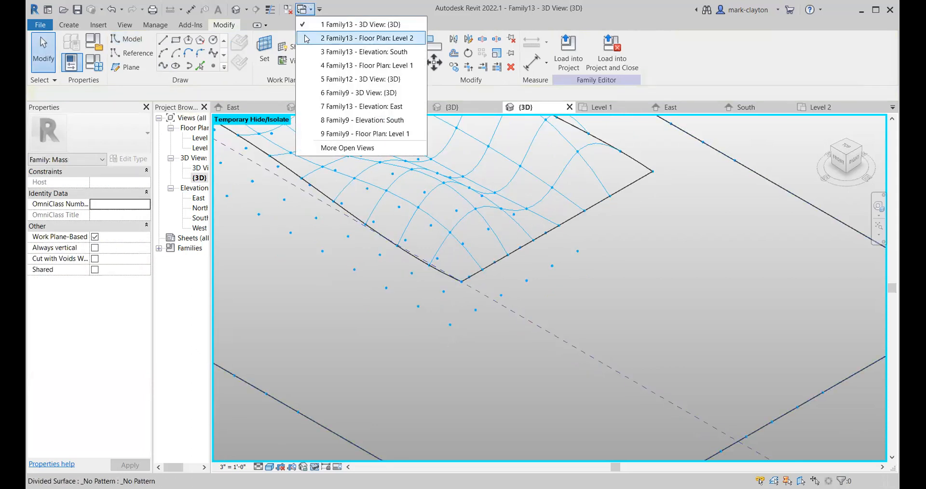
left_click(337, 80)
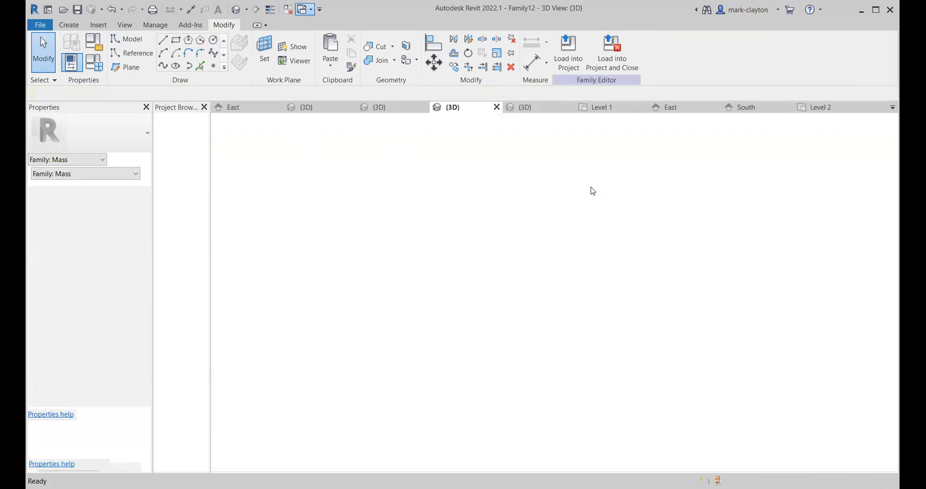
left_click(577, 56)
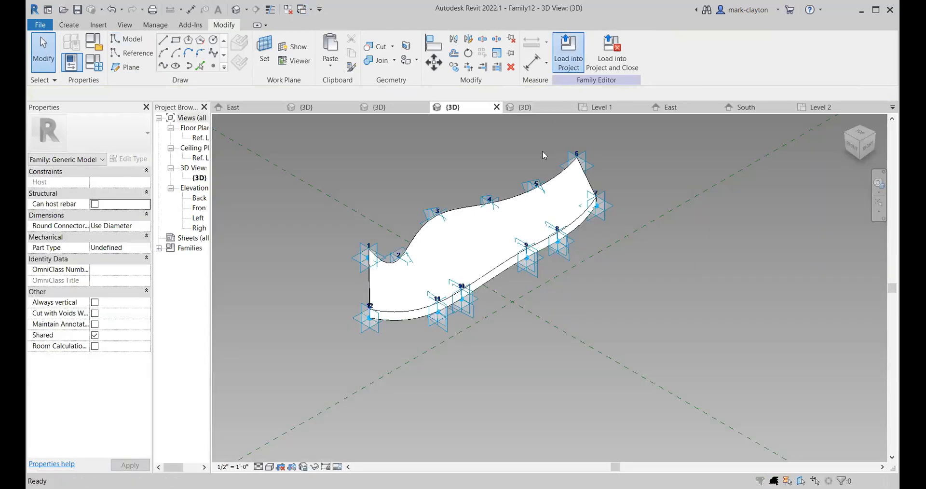
left_click(434, 334)
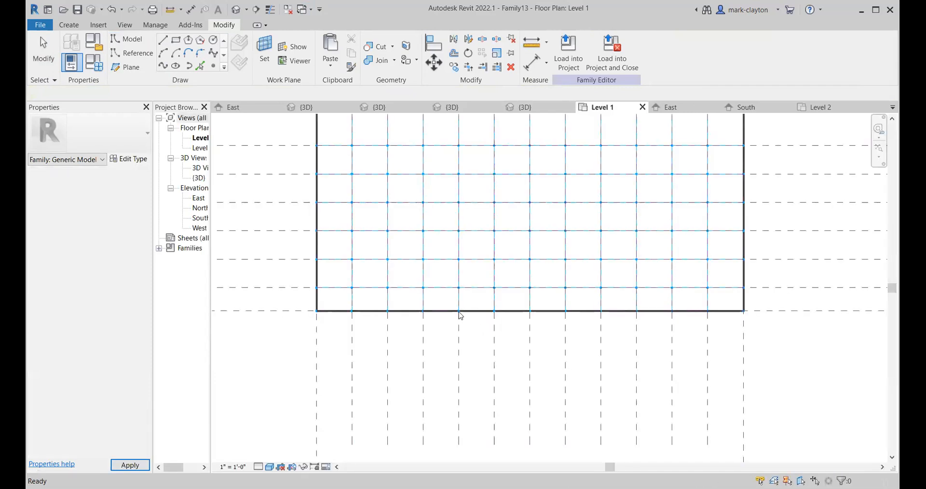
- Start a Family12 component in Family13's 3D view, setting its first six points on consecutive wavy-surface nodes one row in from the edge
left_click(198, 179)
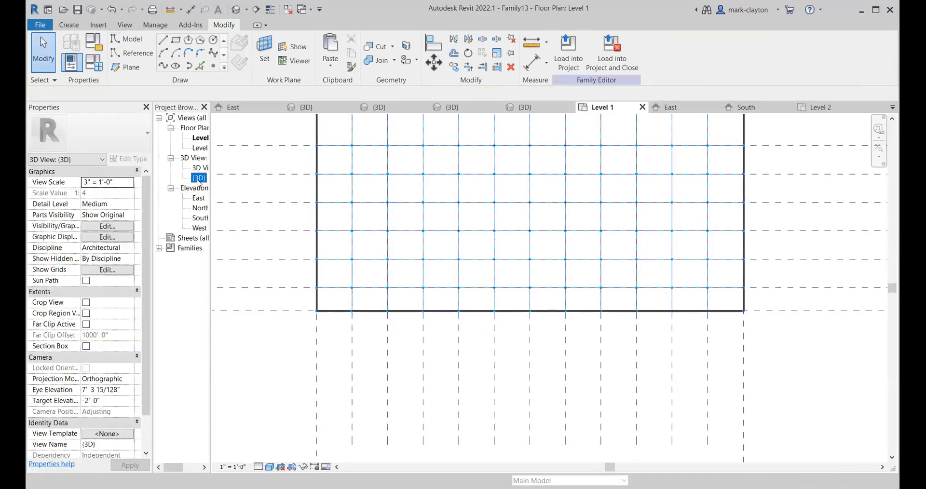
double_click(199, 179)
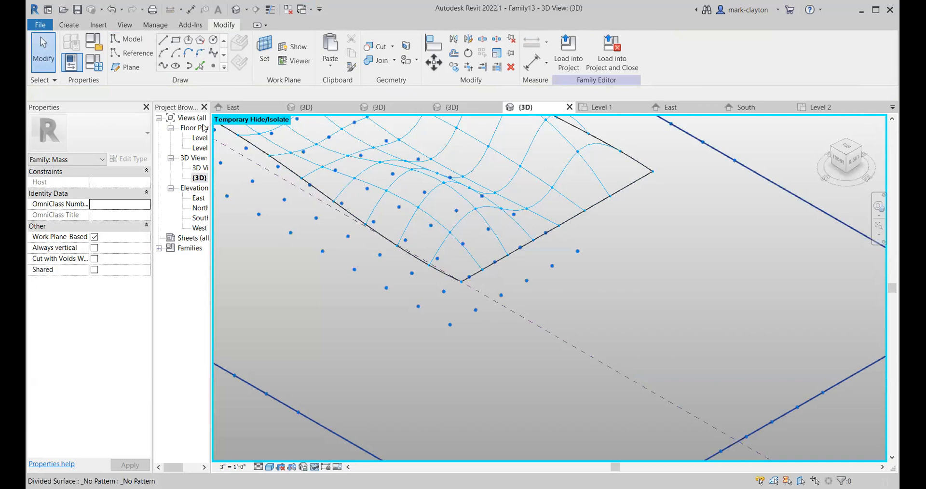
left_click(69, 24)
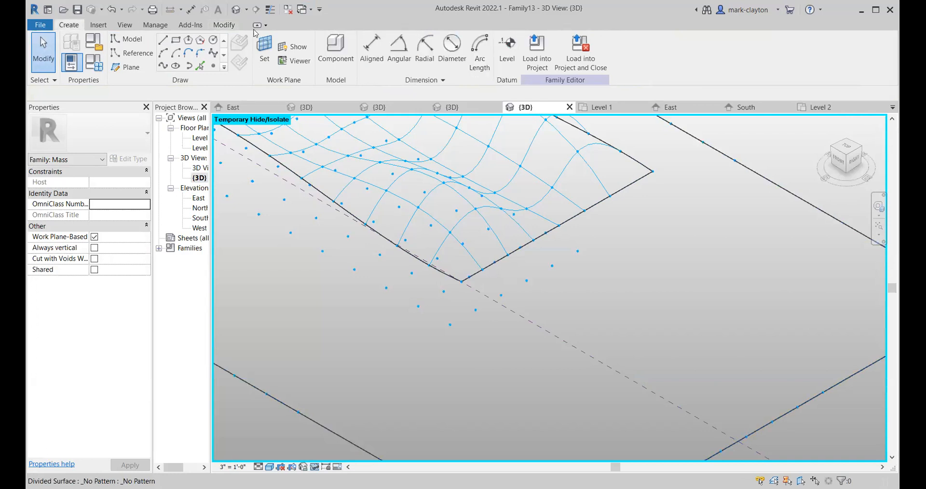
left_click(336, 51)
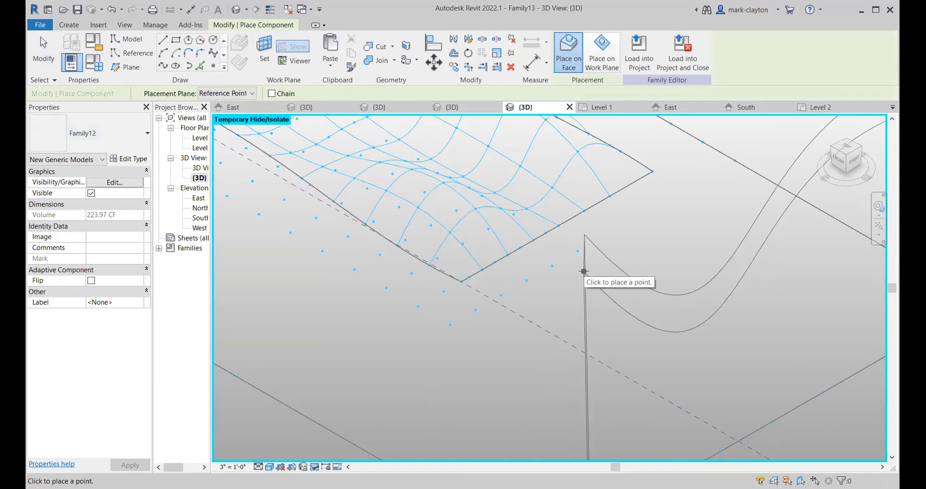
left_click(449, 232)
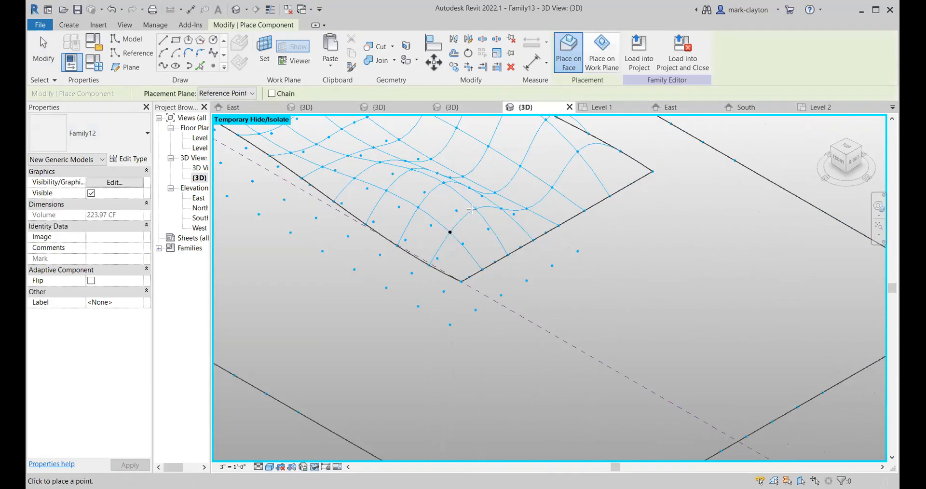
left_click(476, 208)
left_click(501, 208)
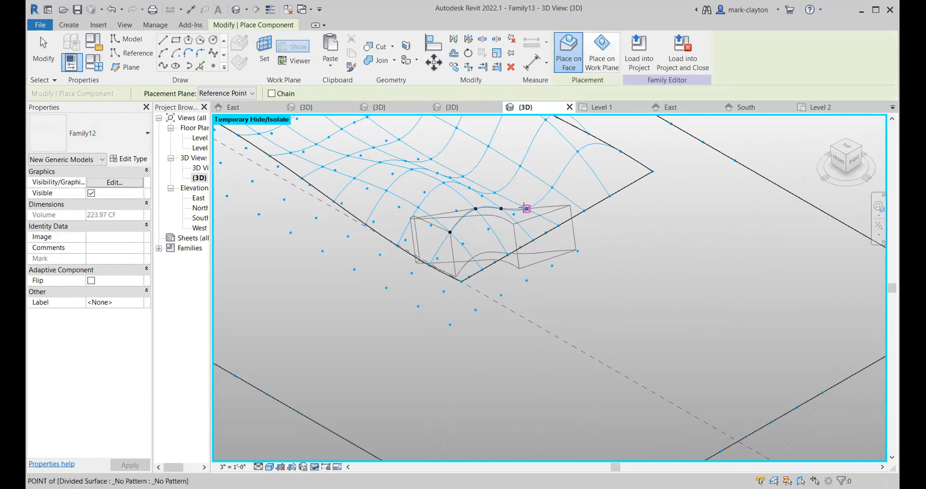
left_click(527, 209)
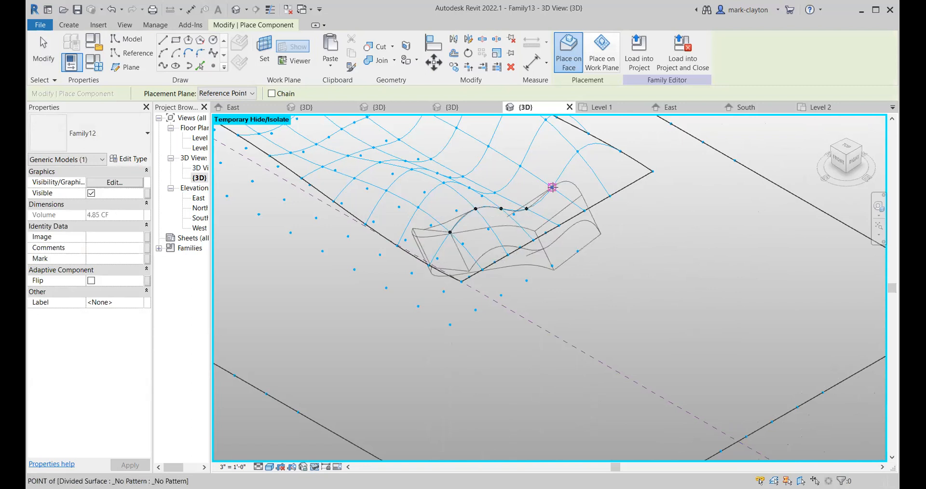
left_click(562, 171)
left_click(578, 151)
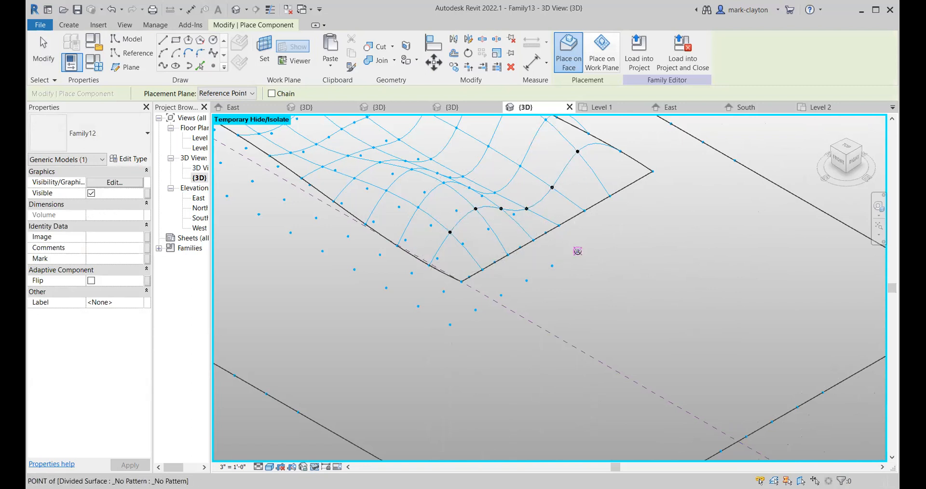
- Set the component's remaining six points on the flat surface's nodes beneath, in reverse order, and end the placement
left_click(577, 250)
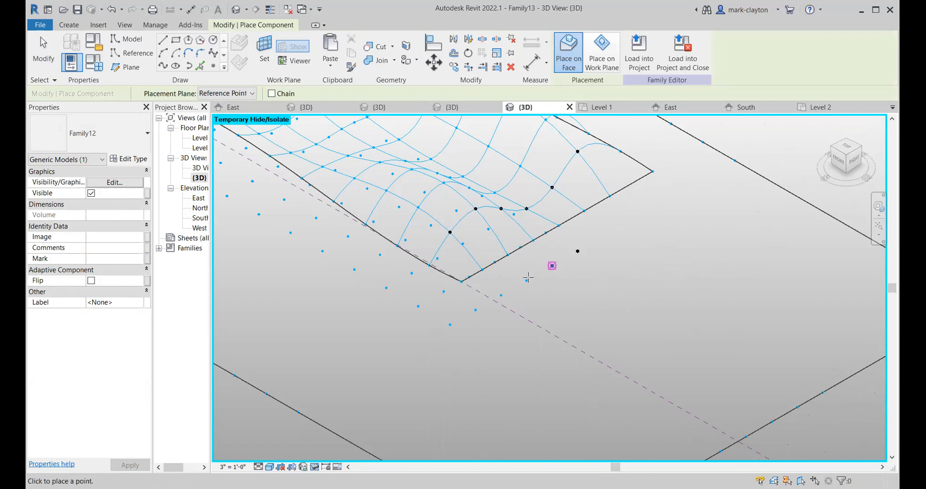
left_click(494, 298)
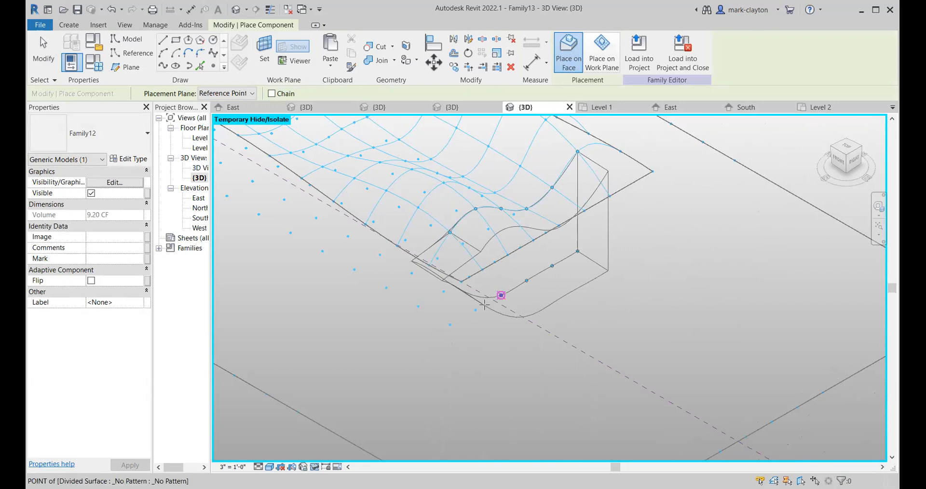
left_click(484, 304)
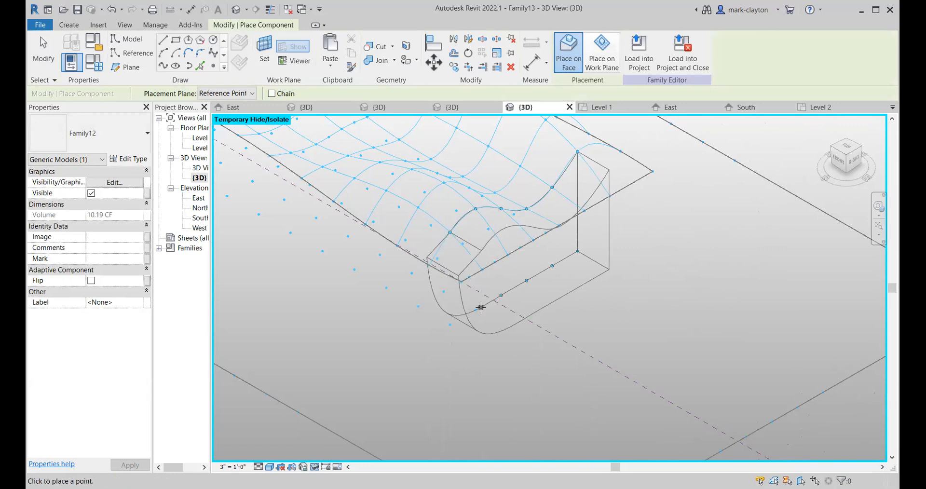
left_click(475, 309)
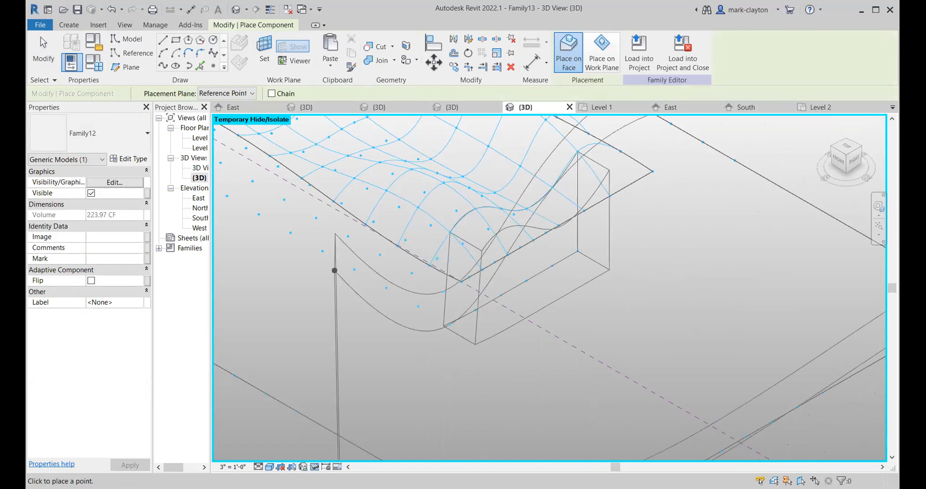
left_click(37, 54)
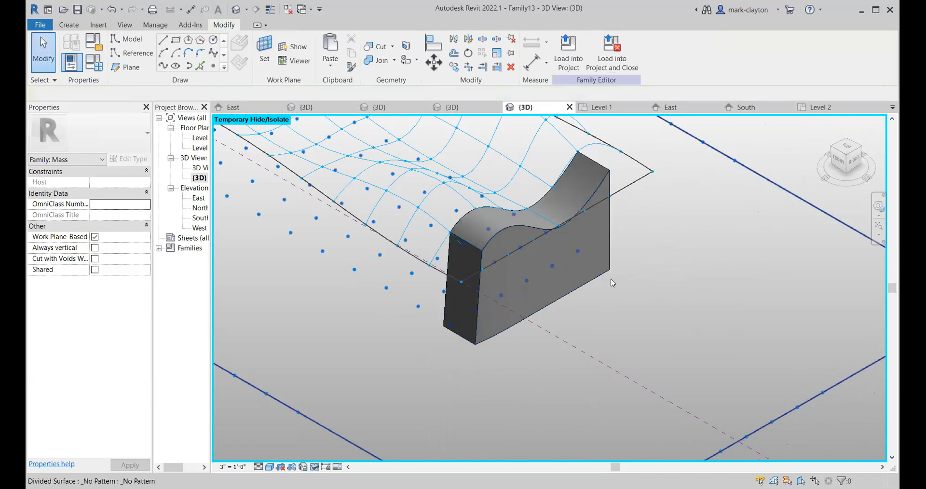
- Select the placed Family12 component in the South elevation and repeat it across the divided surfaces
double_click(197, 219)
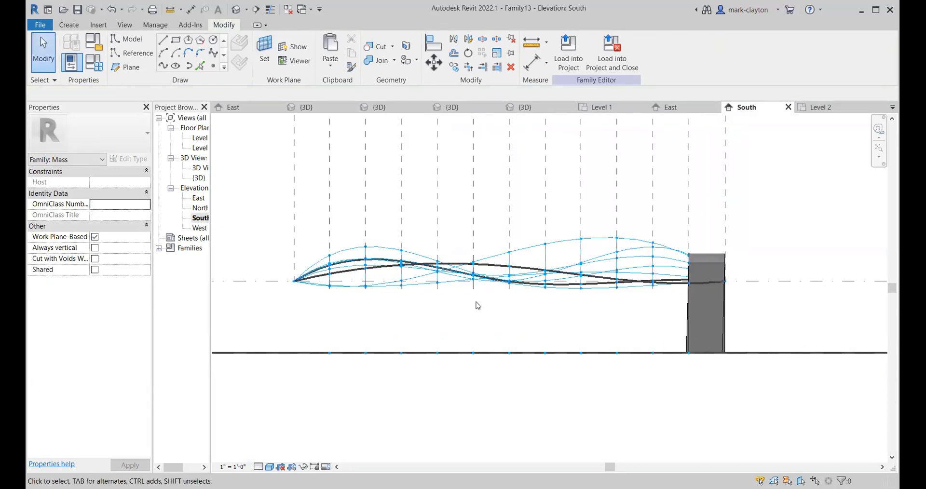
scroll(673, 308, "up", 2)
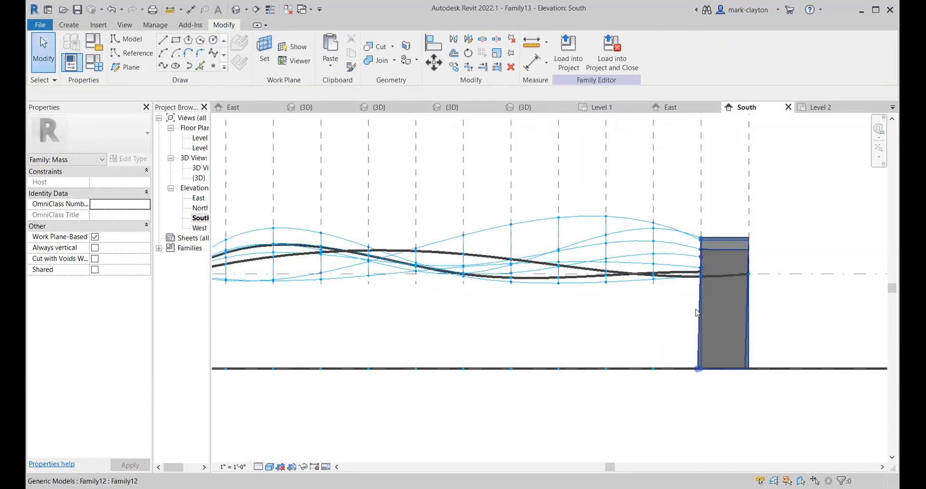
scroll(700, 311, "down", 2)
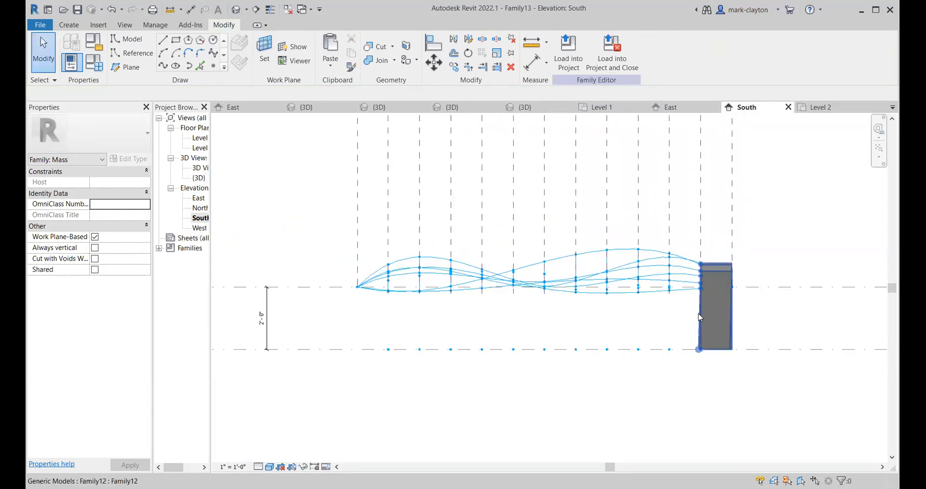
left_click(723, 317)
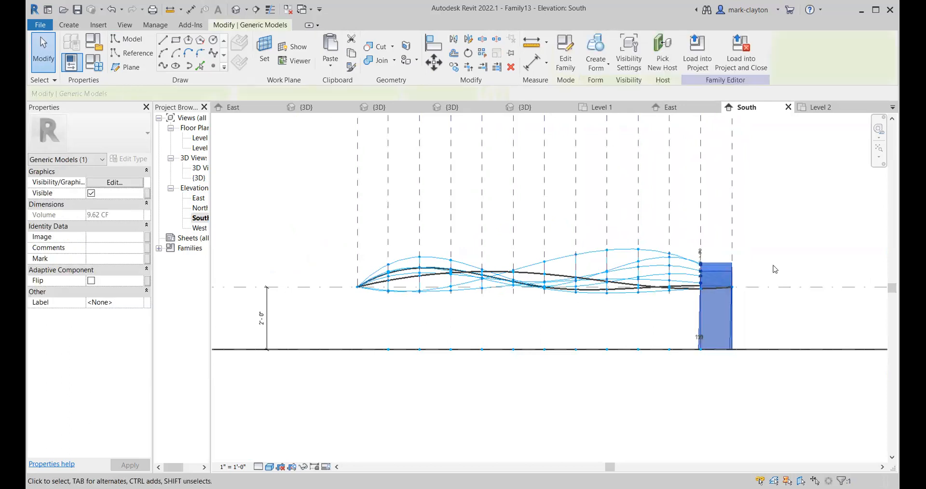
left_click(482, 54)
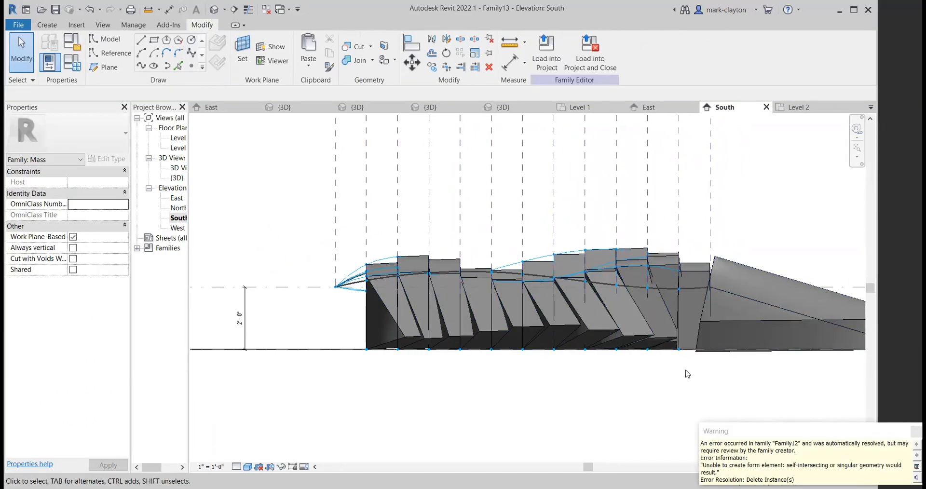
- Select the Family12 repeater in the 3D view and delete it together with its component
scroll(689, 380, "down", 1)
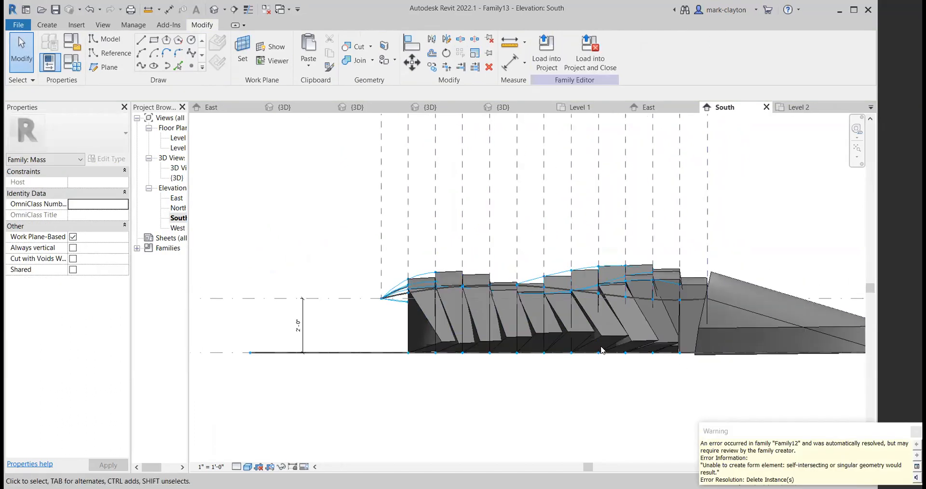
double_click(172, 178)
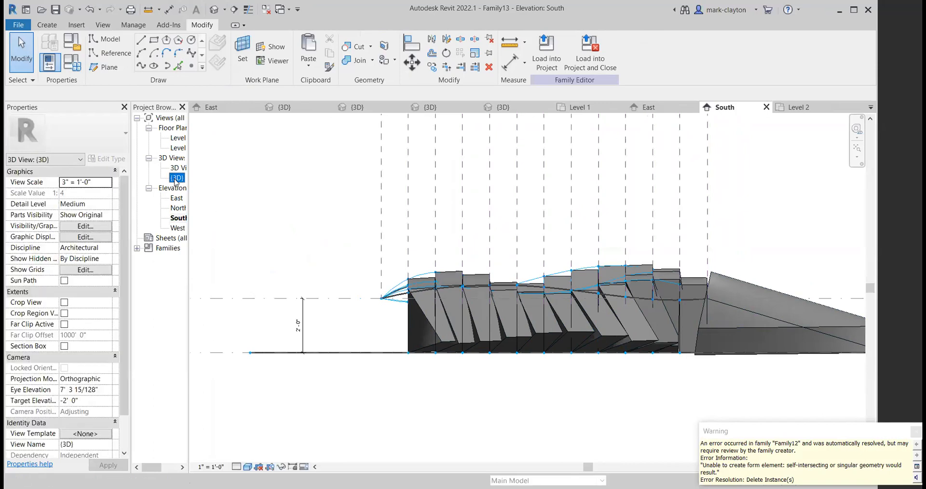
scroll(417, 313, "down", 2)
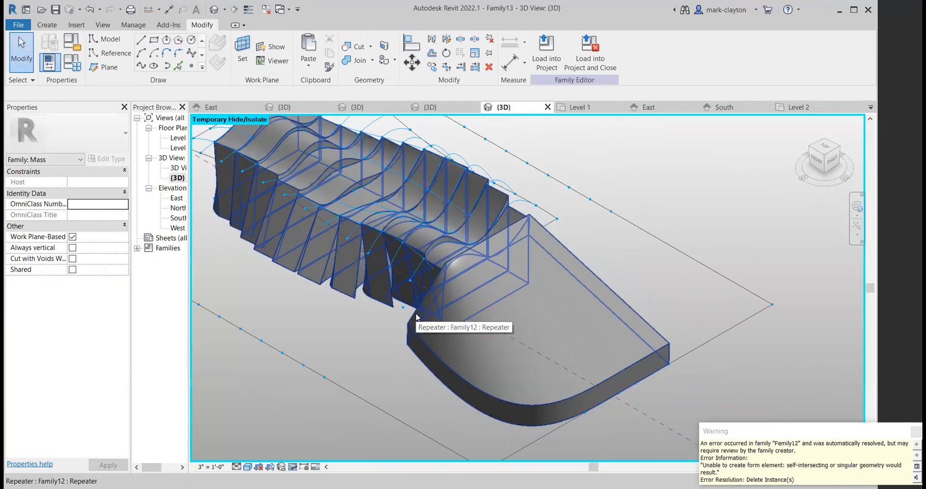
scroll(417, 316, "down", 1)
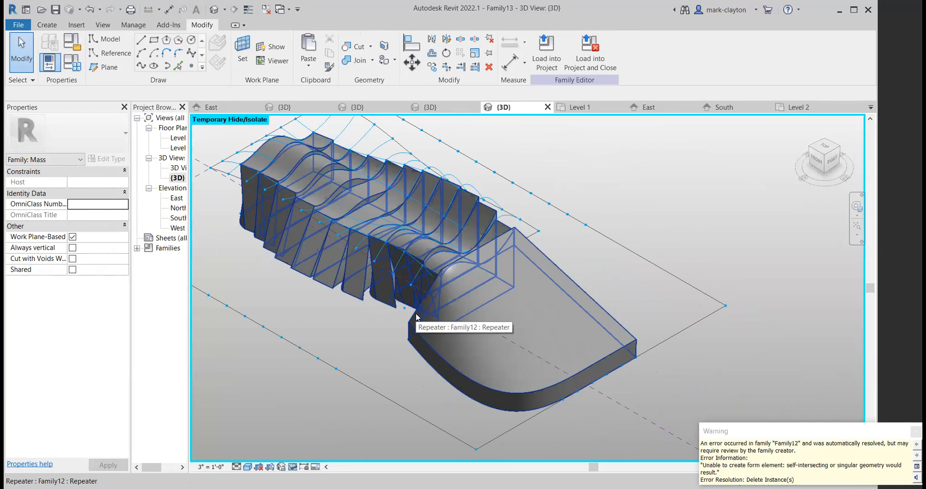
left_click(574, 284)
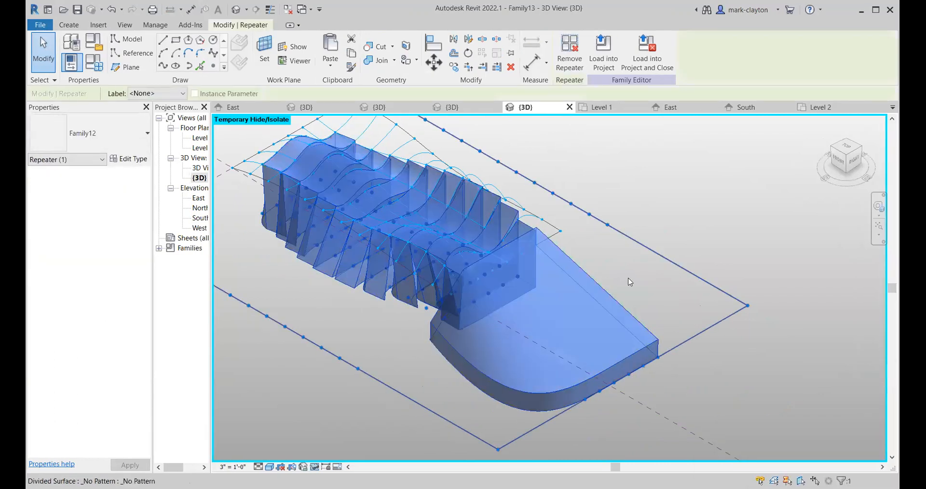
key("Delete")
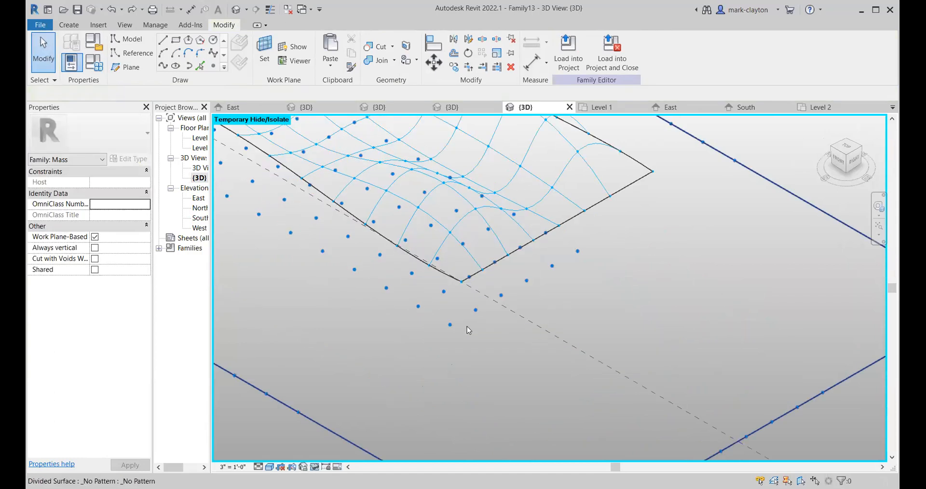
scroll(463, 330, "down", 1)
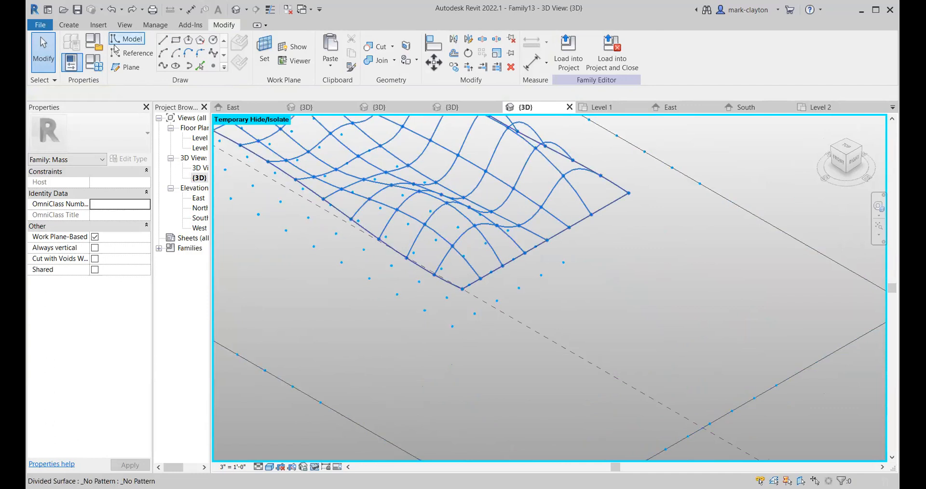
left_click(69, 26)
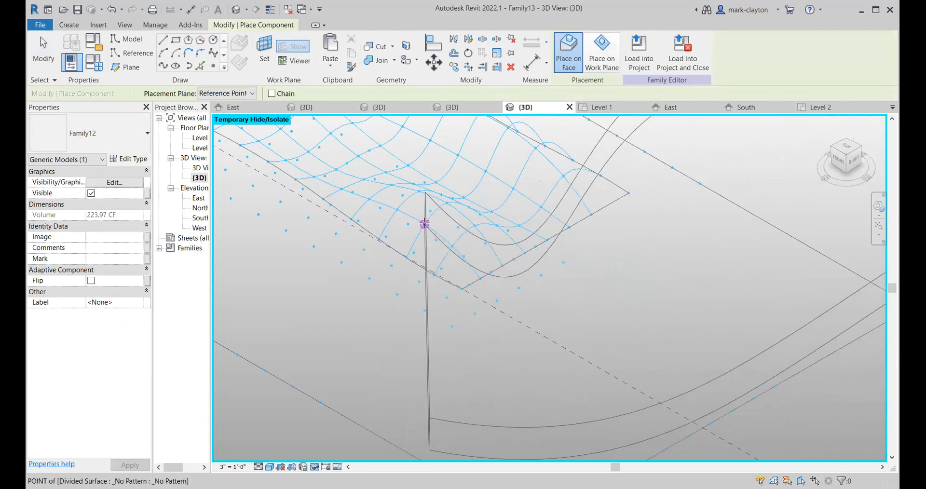
left_click(425, 224)
left_click(446, 203)
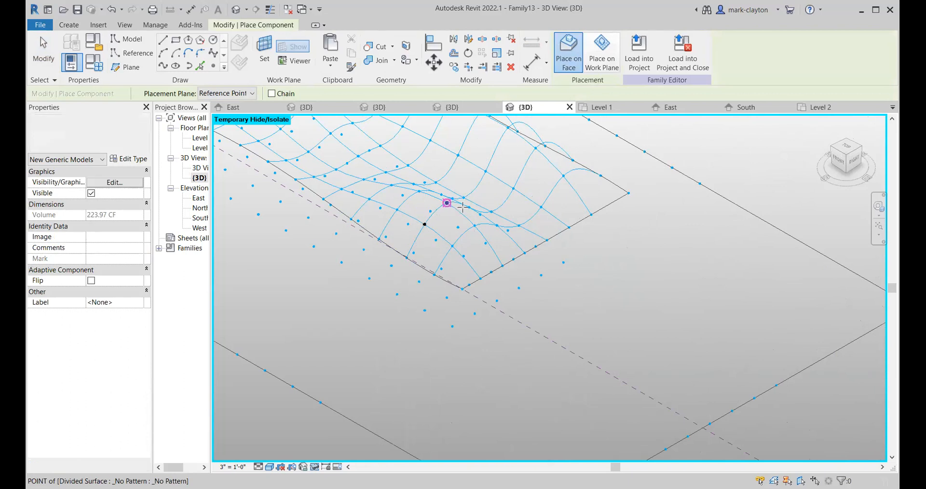
left_click(467, 211)
scroll(470, 213, "up", 6)
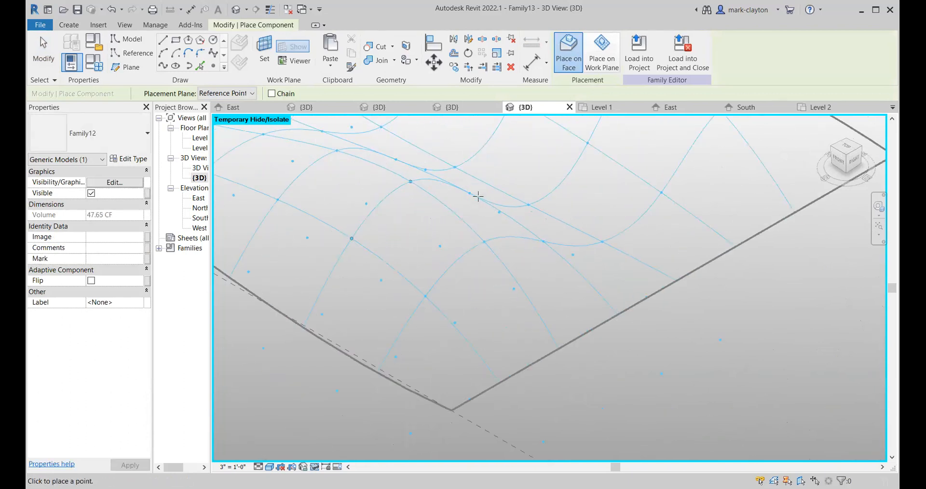
left_click(480, 191)
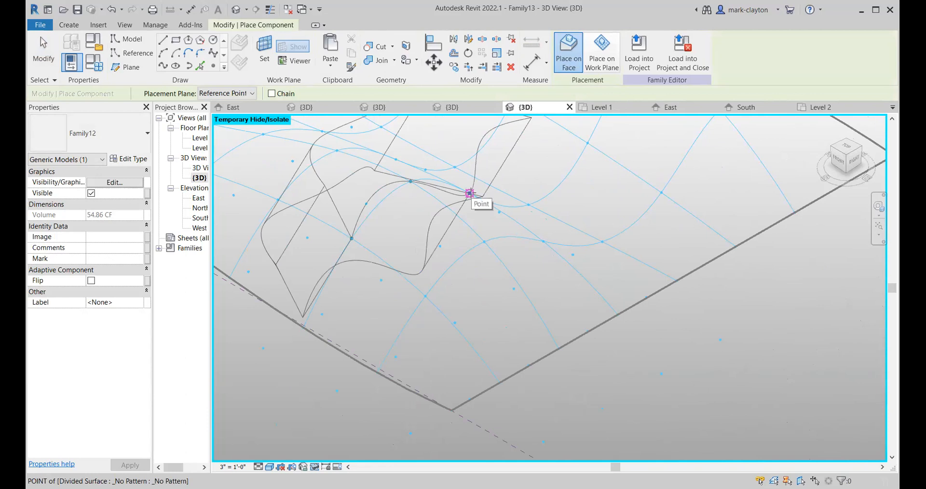
left_click(470, 193)
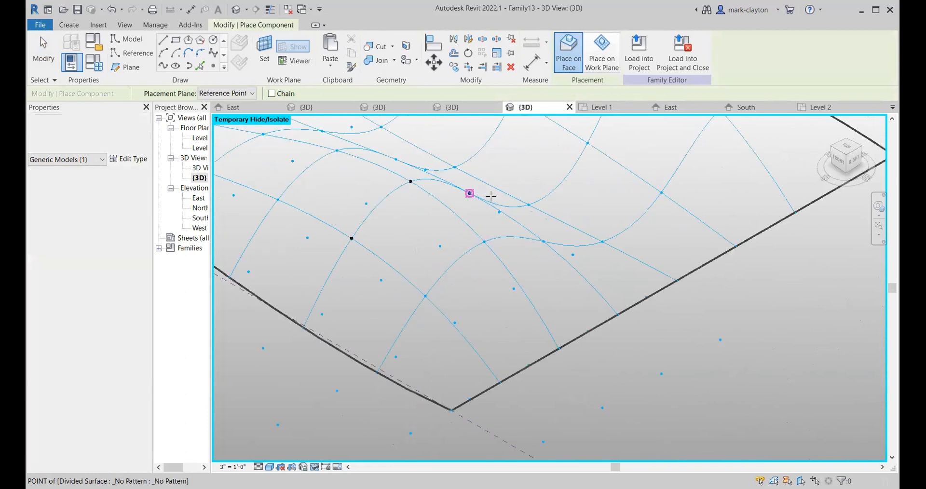
left_click(528, 205)
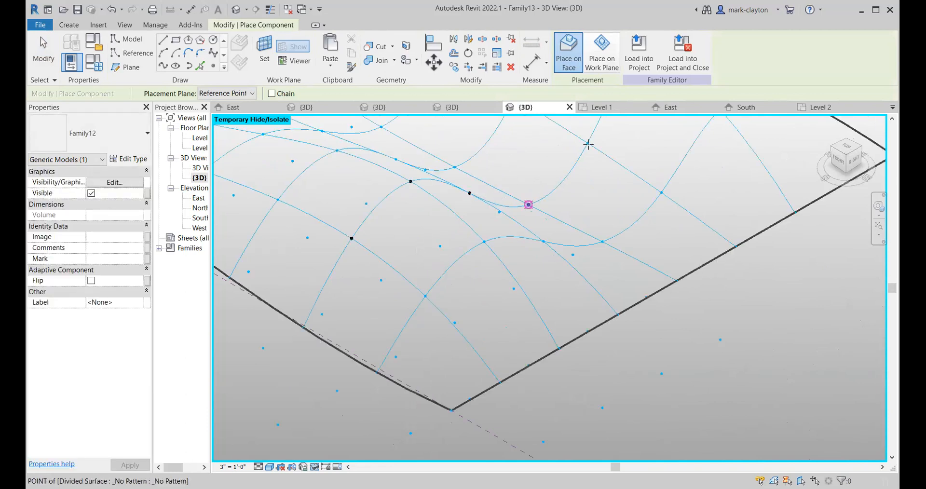
left_click(587, 144)
scroll(627, 141, "down", 1)
middle_click_drag(630, 141, 557, 194)
left_click(555, 161)
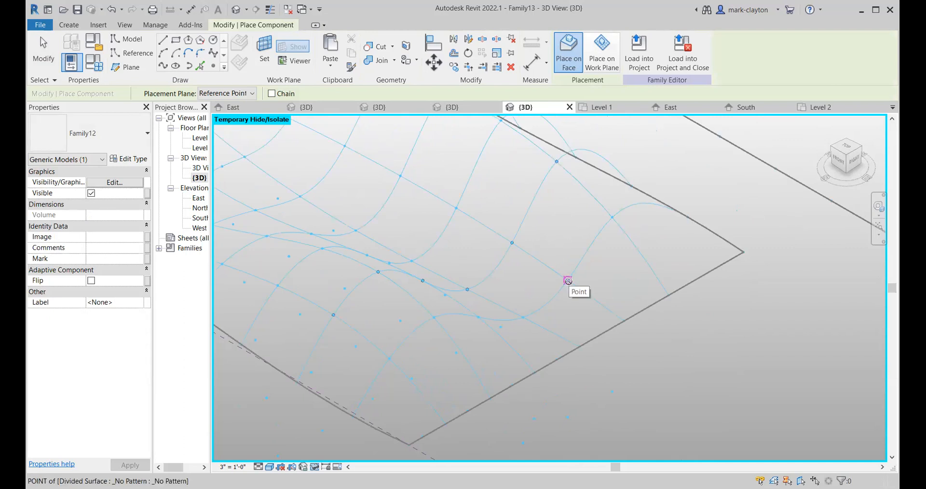
left_click(568, 281)
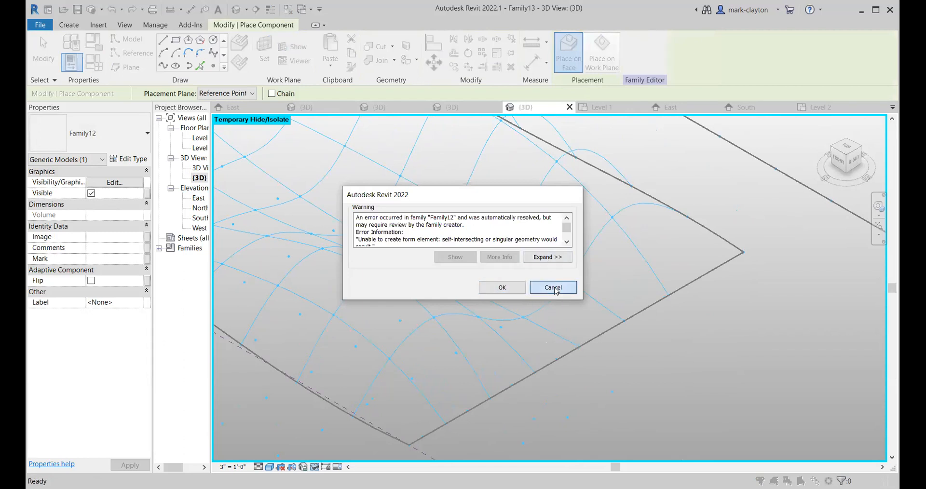
left_click(553, 287)
scroll(562, 276, "up", 2)
middle_click_drag(562, 276, 618, 383)
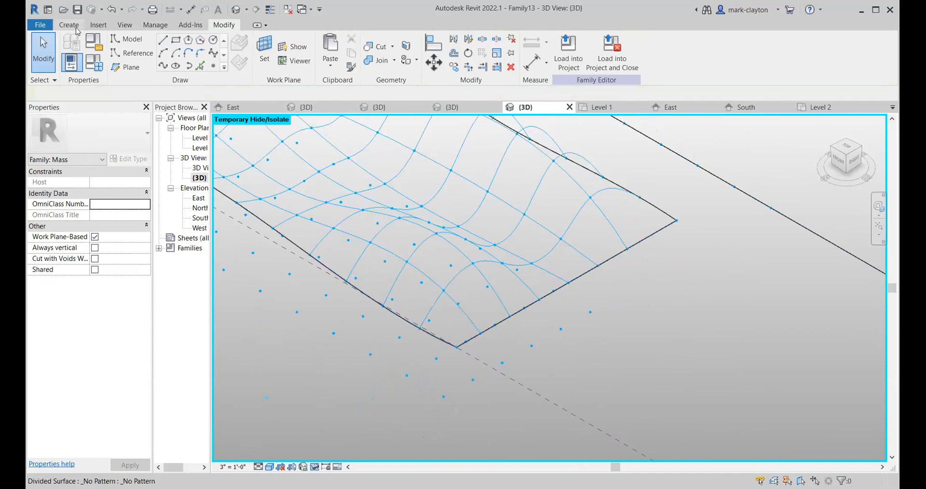
left_click(73, 26)
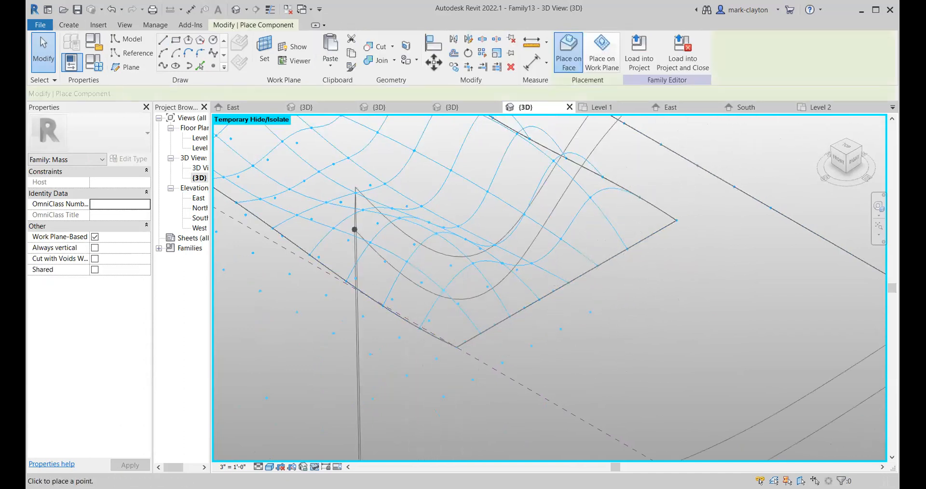
left_click(42, 44)
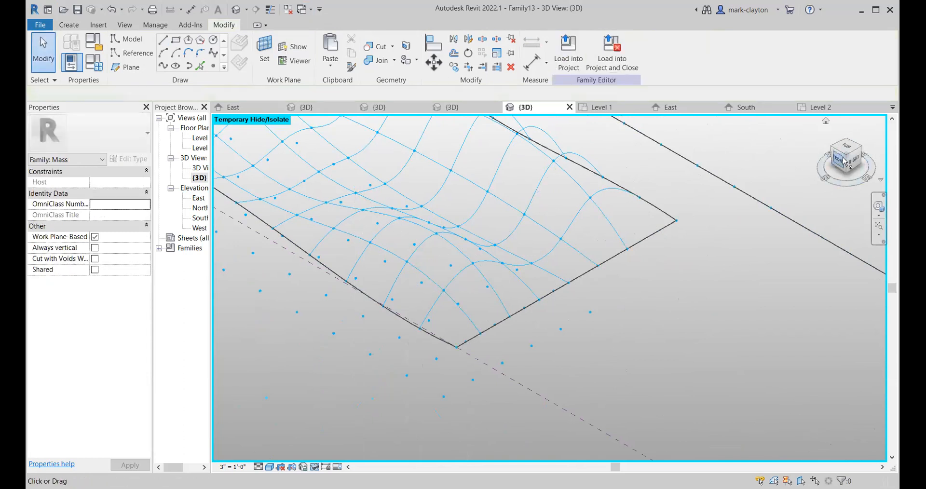
- Start a Family12 component and set its first six points on consecutive wavy-surface nodes in the second row in from the near edge
left_click_drag(850, 159, 839, 163)
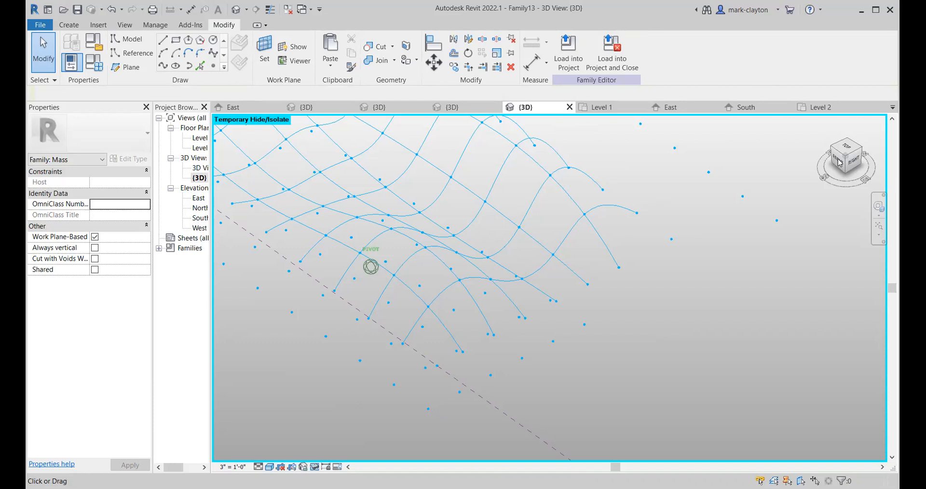
left_click_drag(838, 163, 837, 163)
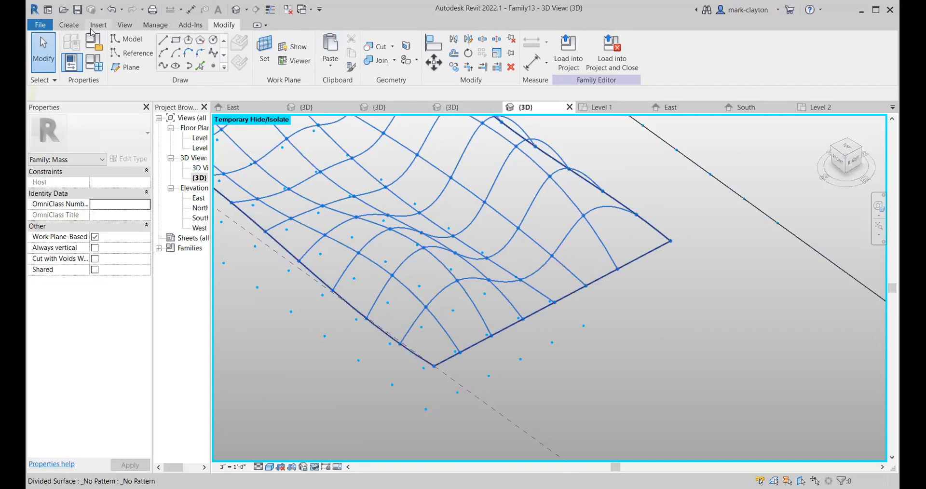
left_click(70, 26)
left_click(332, 47)
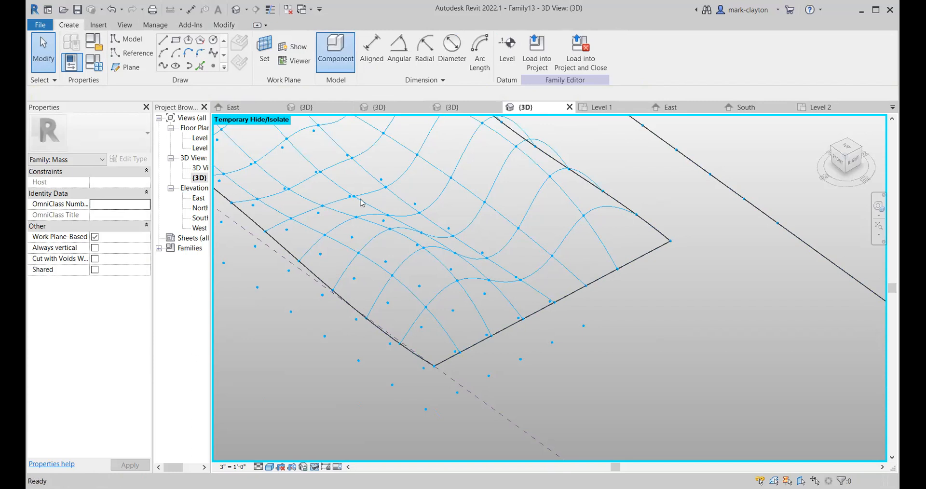
left_click(392, 275)
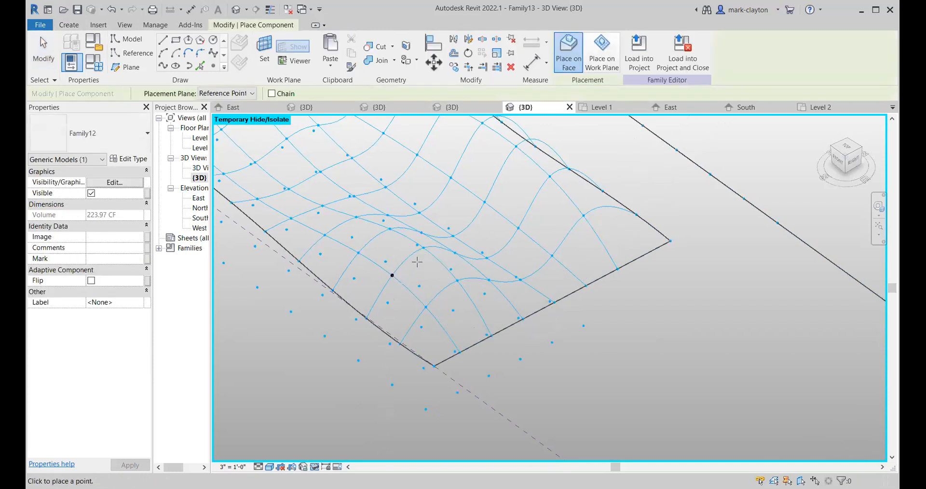
left_click(423, 247)
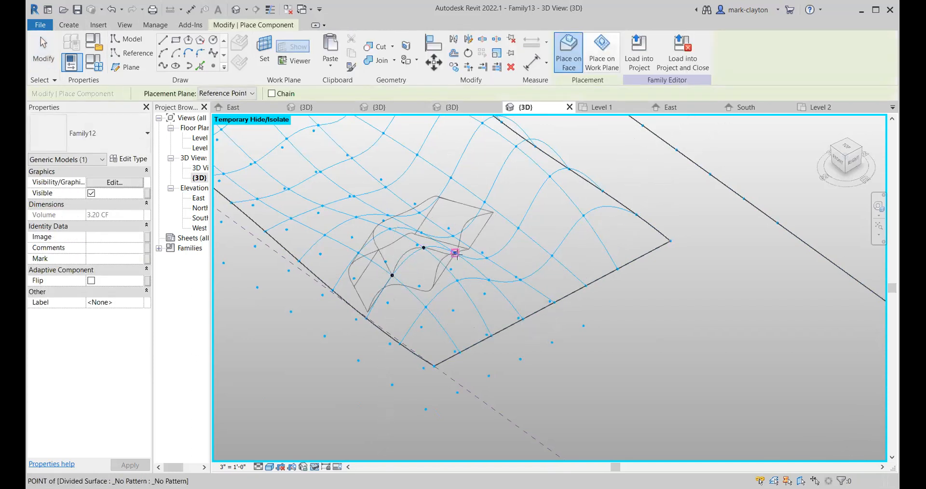
left_click(454, 252)
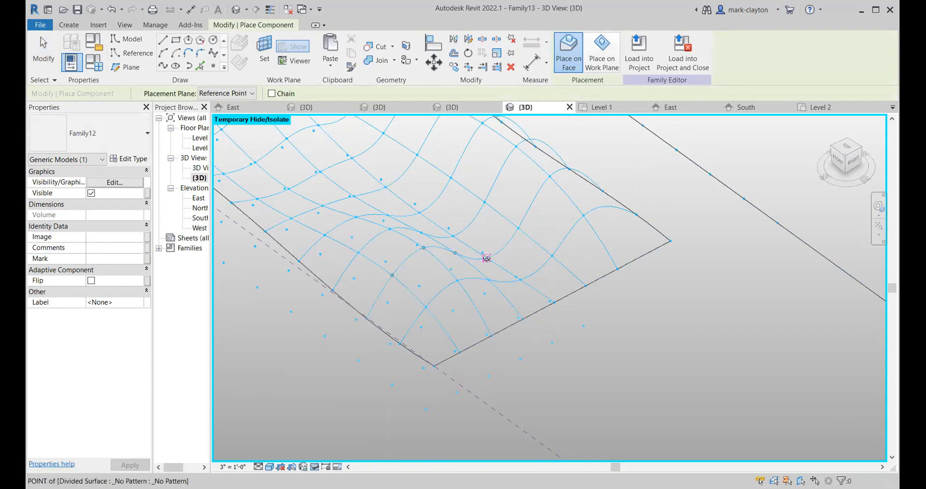
left_click(486, 258)
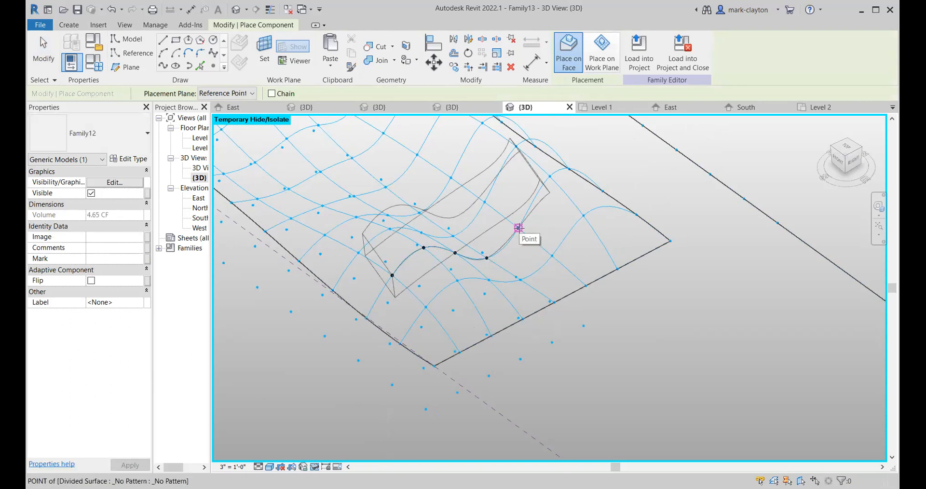
left_click(542, 208)
left_click(550, 177)
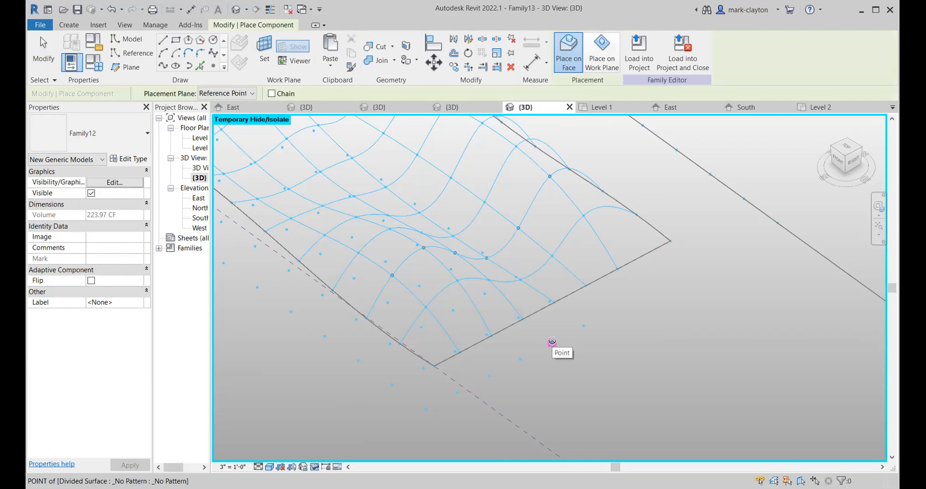
- Set the component's remaining six points in reverse order on the flat surface's nodes directly beneath, and end the placement
scroll(543, 300, "up", 4)
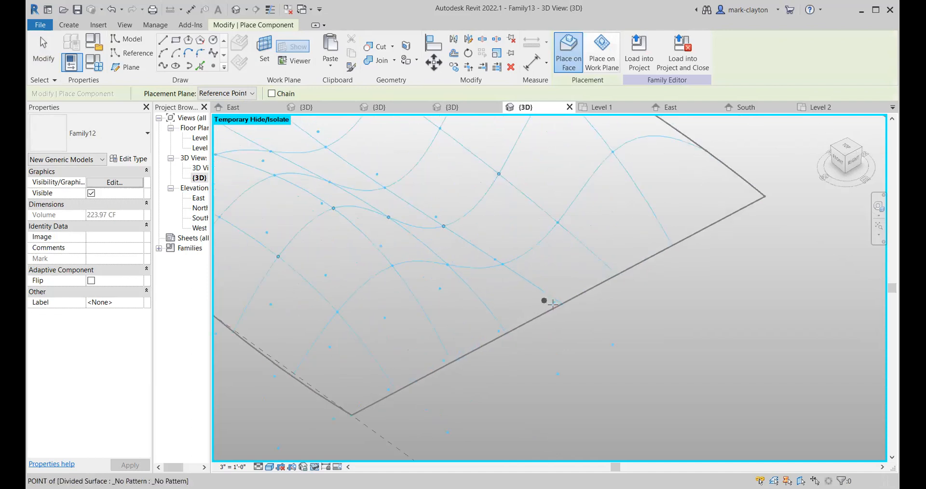
left_click(552, 303)
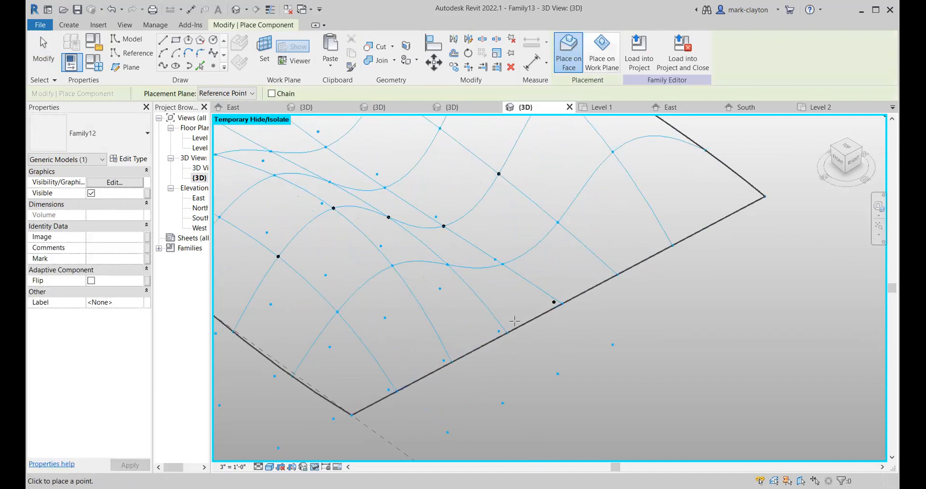
left_click(498, 331)
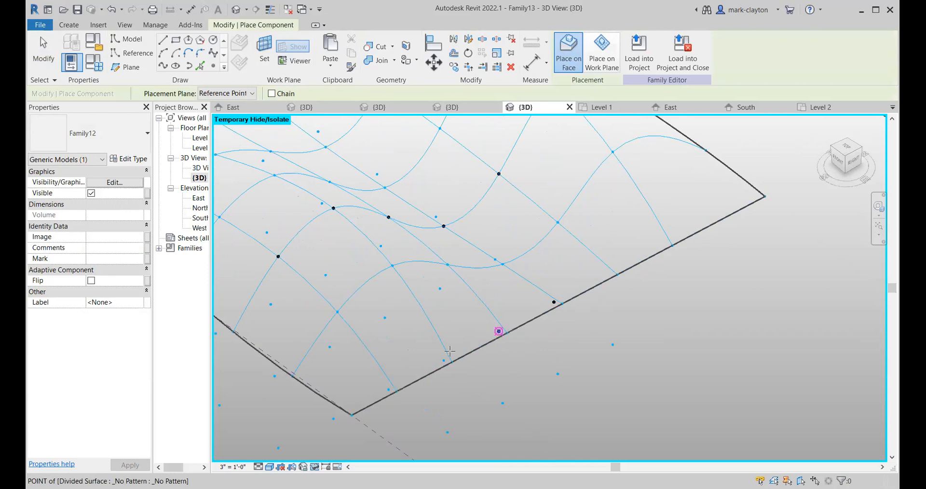
left_click(443, 360)
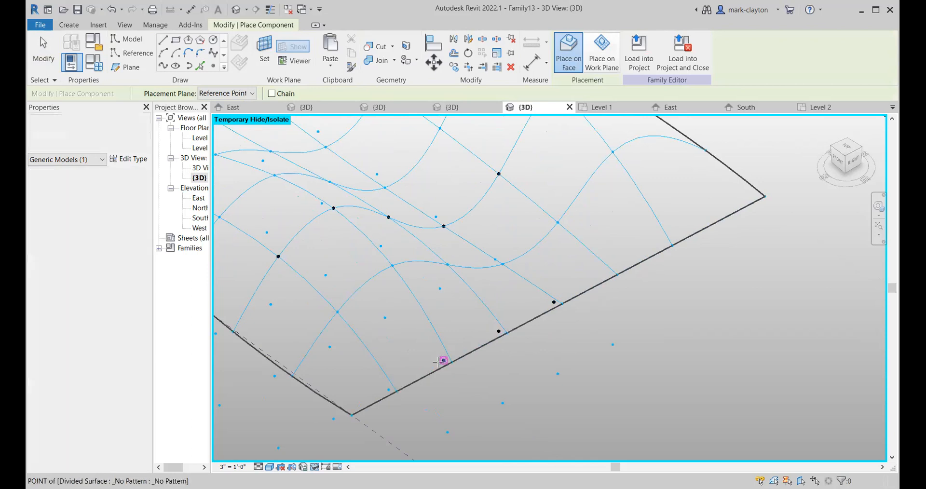
left_click(389, 389)
left_click(333, 418)
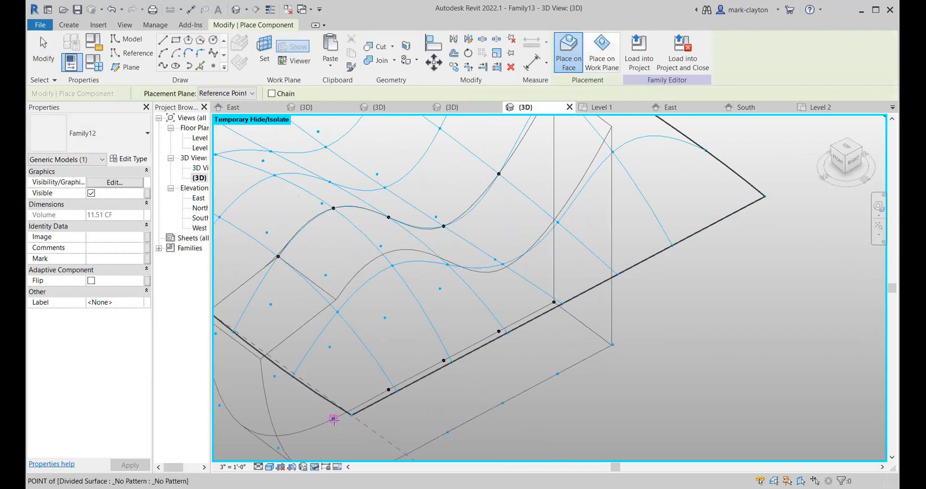
left_click(333, 418)
left_click(279, 449)
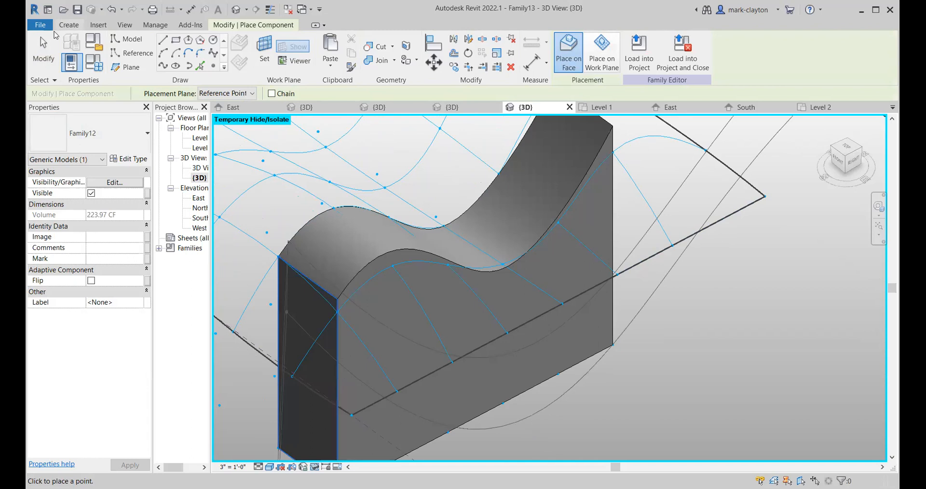
left_click(43, 51)
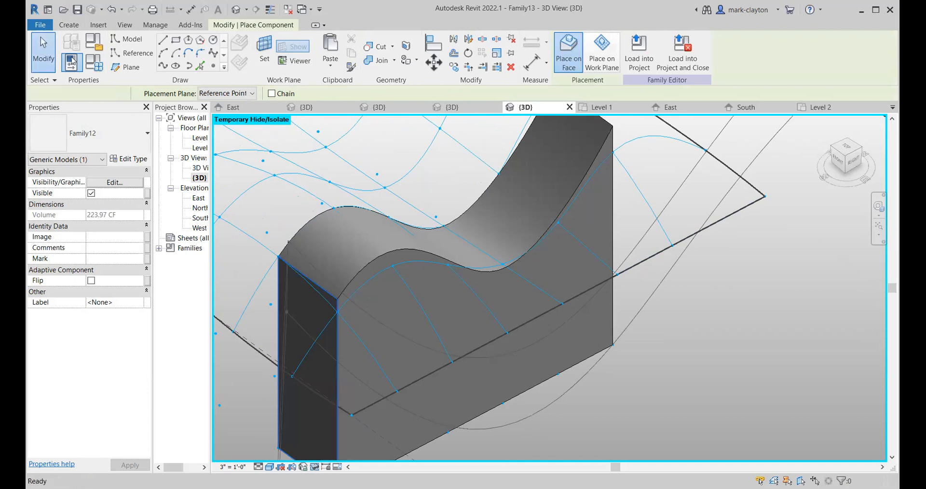
- Repeat the placed Family12 component across both divided surfaces
left_click(526, 145)
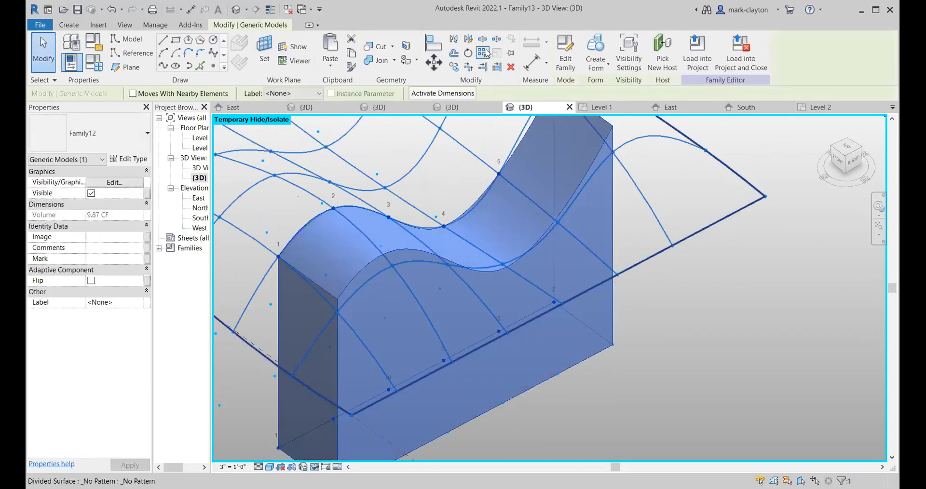
left_click(484, 53)
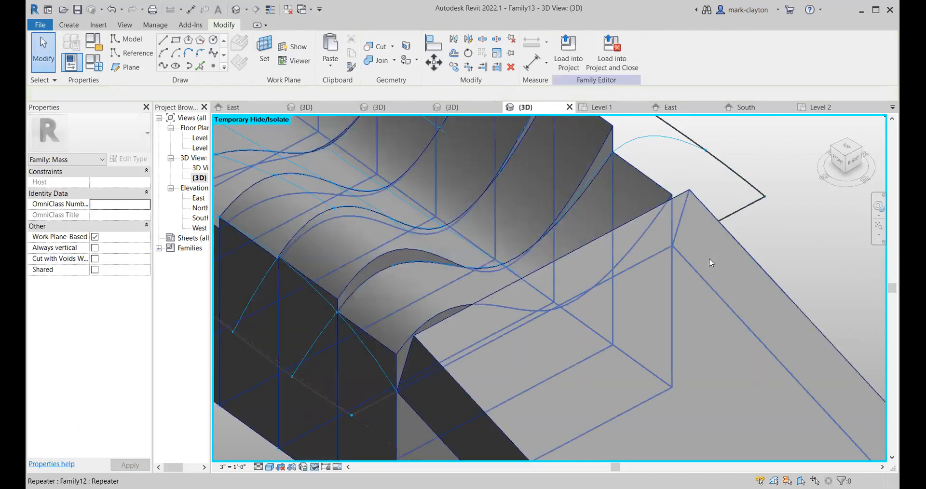
- Delete the stretched Family12 repeated component projecting from the near end of the row
scroll(710, 263, "down", 10)
middle_click_drag(521, 322, 509, 291, "shift")
scroll(547, 290, "up", 2)
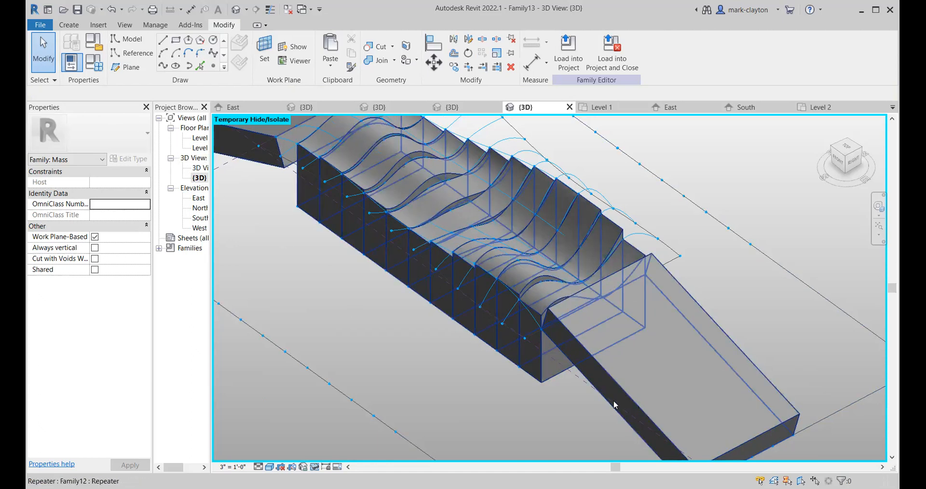
left_click(620, 387)
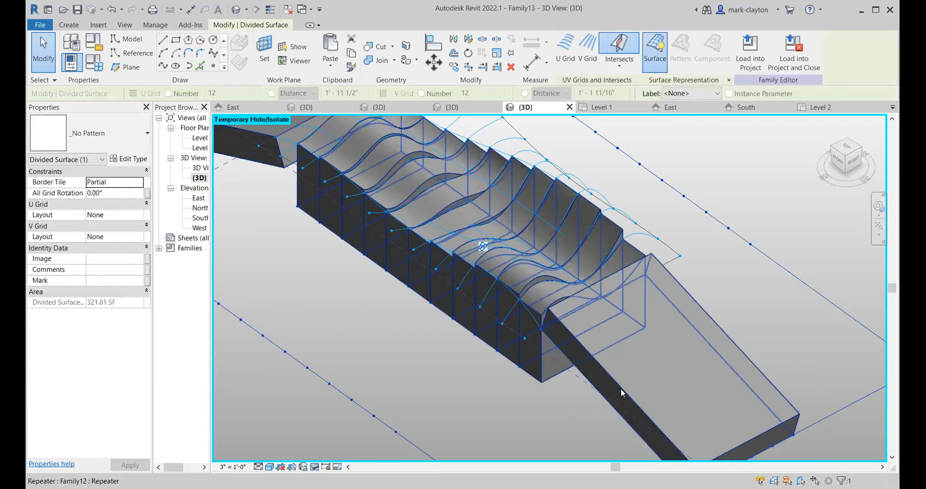
left_click(620, 389)
key("Tab")
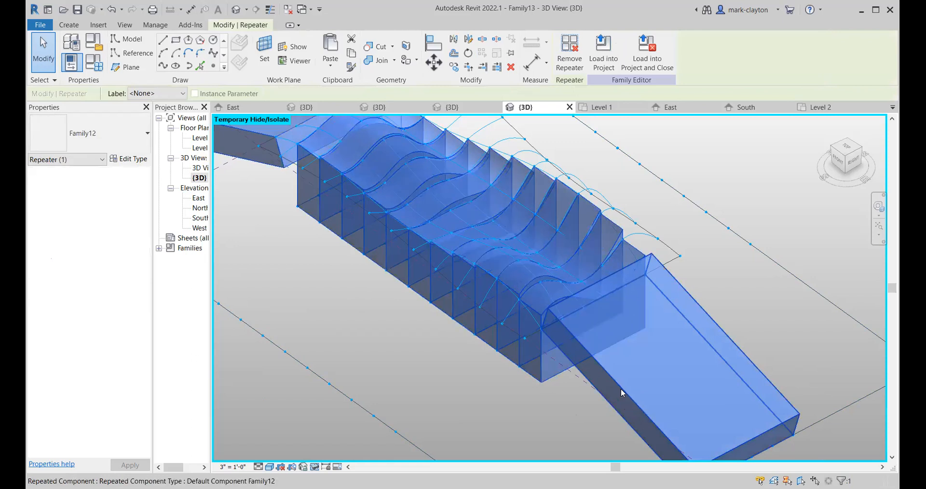
left_click(621, 389)
key("Delete")
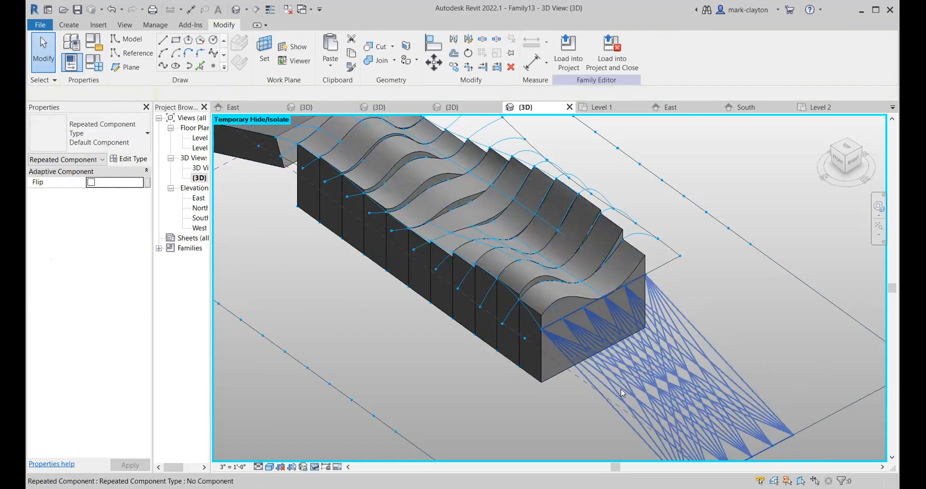
- Delete the stretched Family12 repeated component at the far end of the row
key("Tab")
left_click(263, 169)
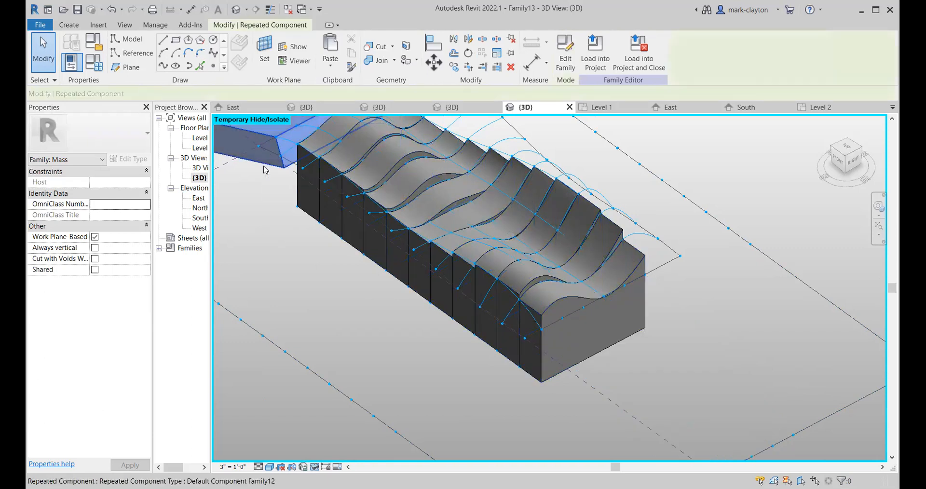
key("Delete")
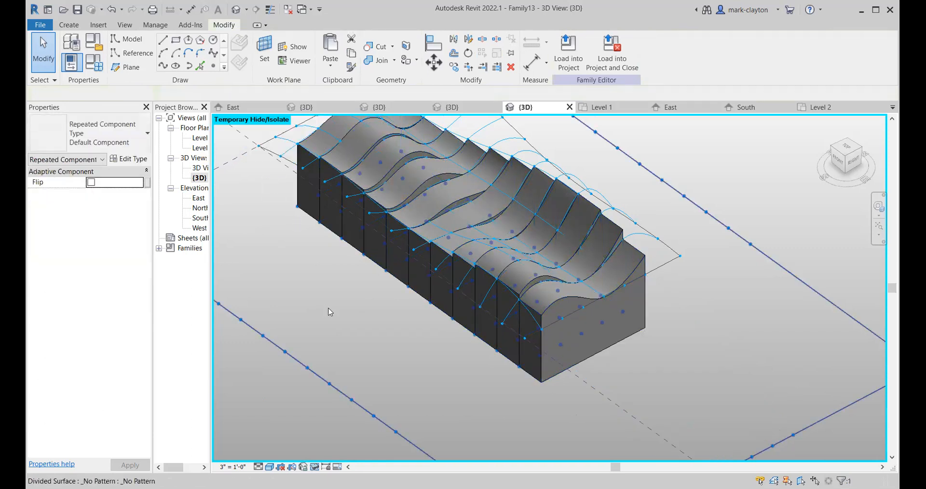
- Open Family13's East elevation to see the row of Family12 components from the end
scroll(328, 312, "down", 2)
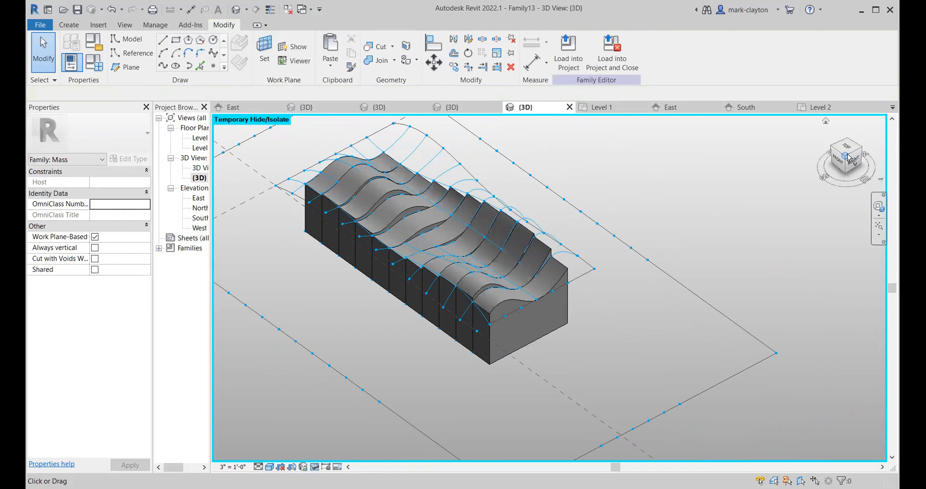
mouse_move(847, 158)
left_mouse_down()
mouse_move(883, 157)
mouse_move(235, 152)
mouse_move(259, 125)
mouse_move(258, 142)
mouse_move(215, 155)
mouse_move(859, 163)
mouse_move(844, 169)
mouse_move(847, 158)
left_mouse_up()
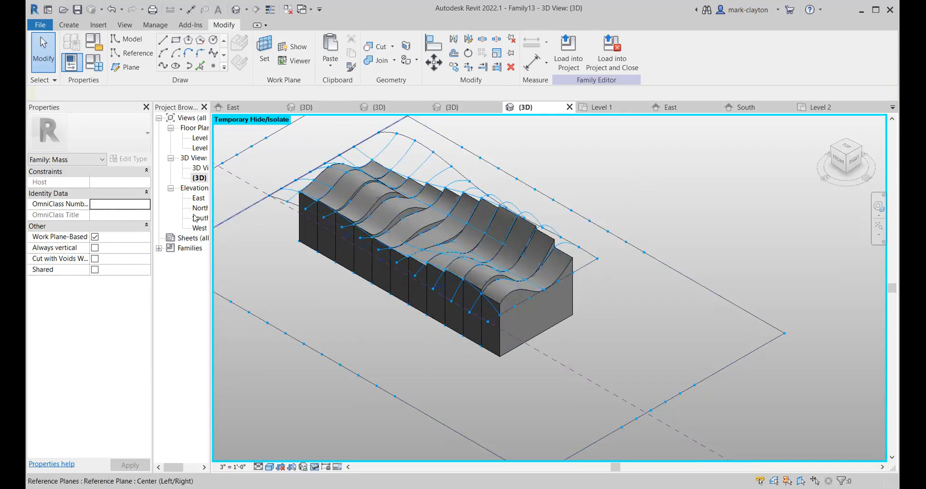
double_click(199, 198)
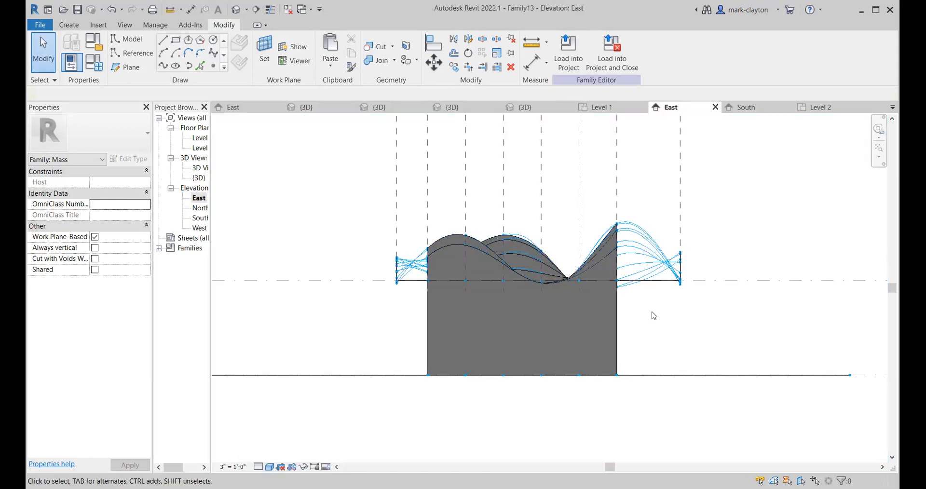
scroll(653, 316, "up", 2)
middle_click_drag(655, 317, 661, 302)
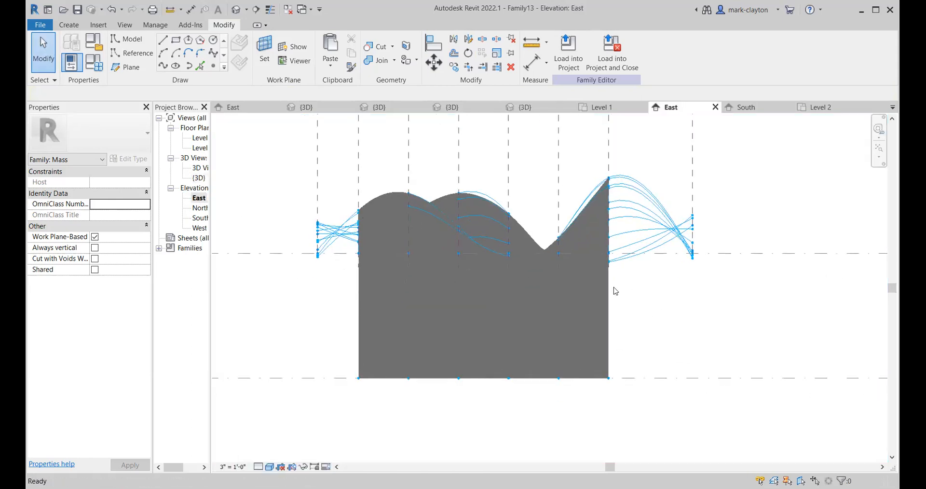
- Create two plain duplicates of the East elevation view, without detailing
left_click(197, 199)
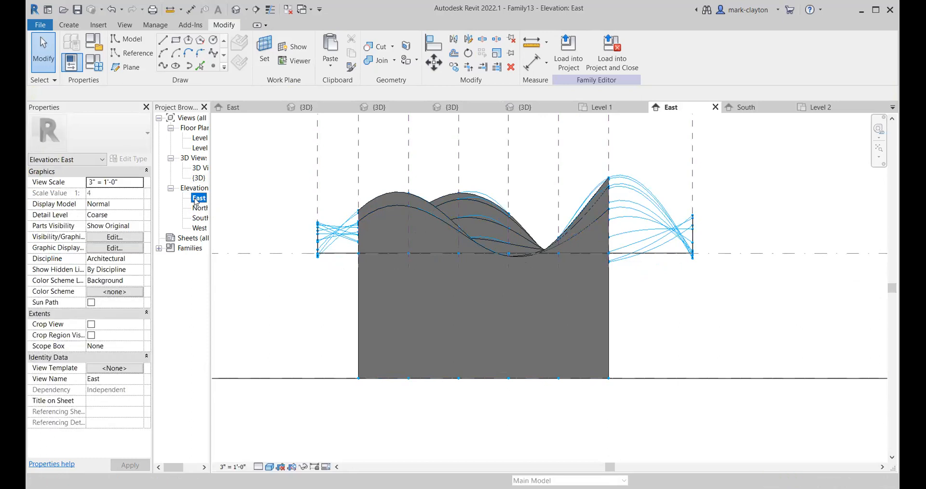
right_click(195, 201)
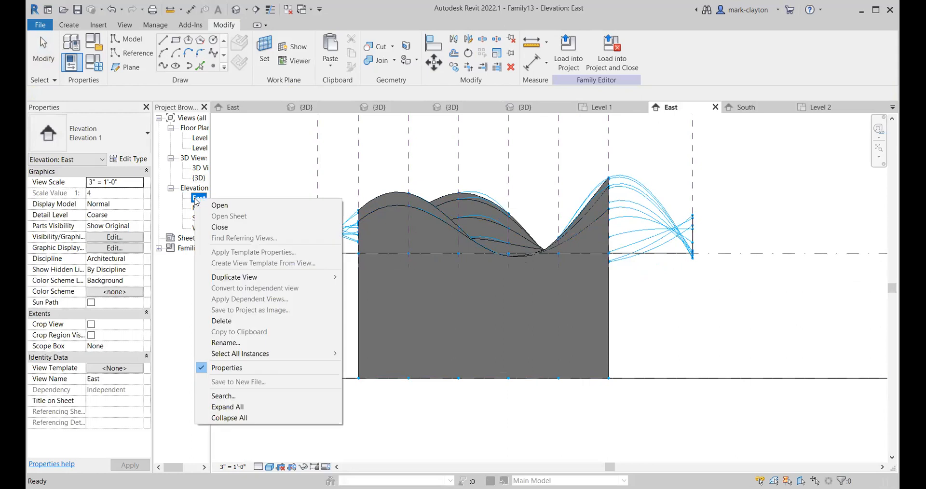
mouse_move(227, 278)
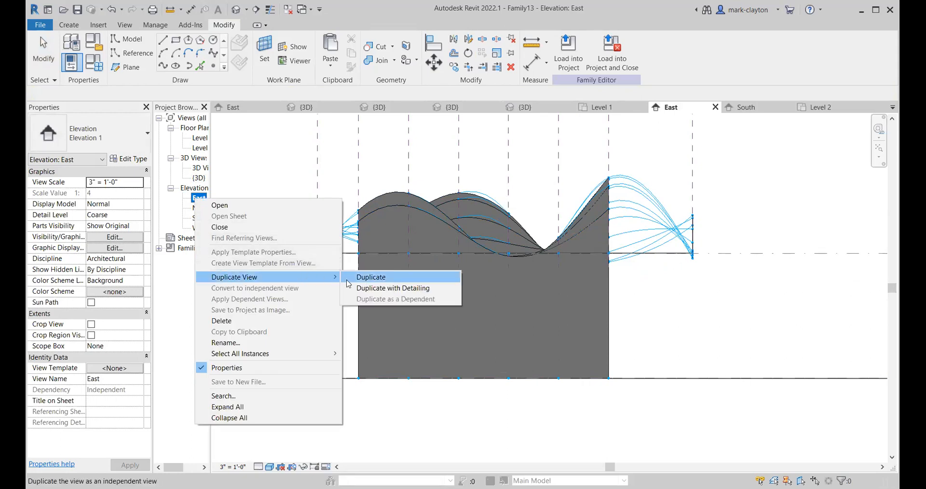
left_click(365, 278)
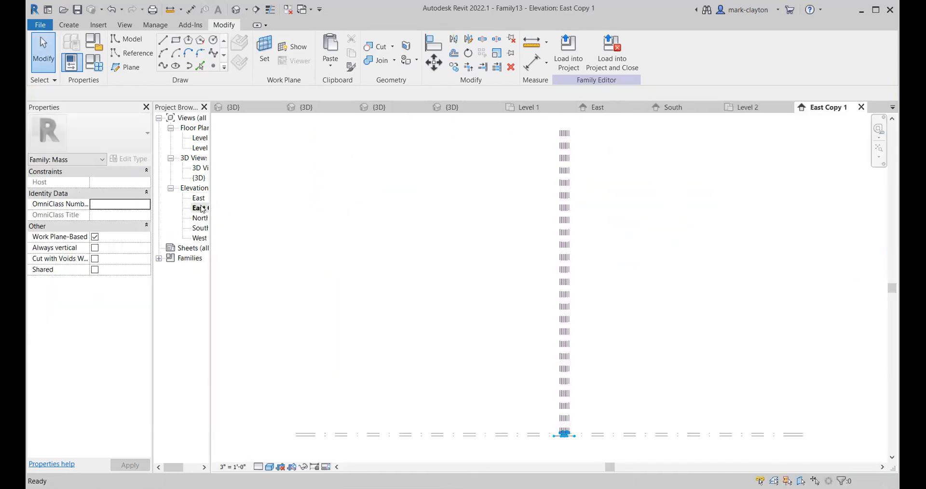
left_click(201, 201)
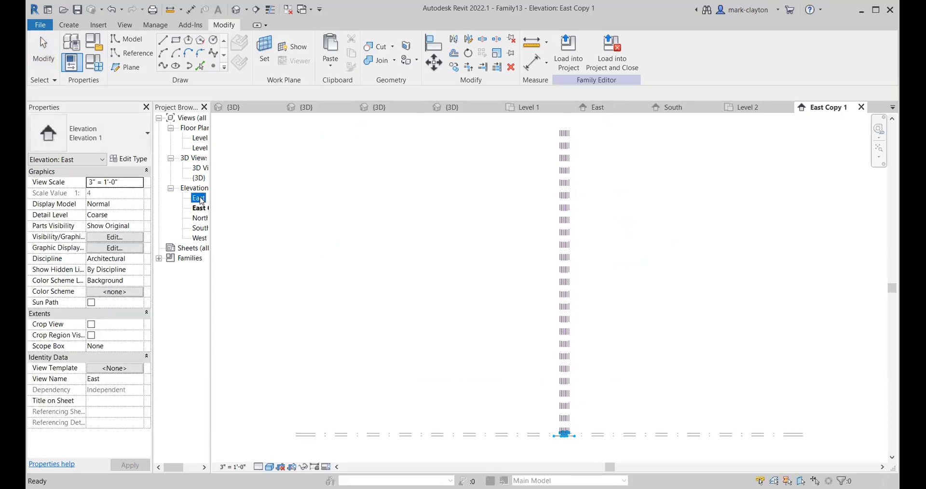
right_click(201, 198)
mouse_move(245, 281)
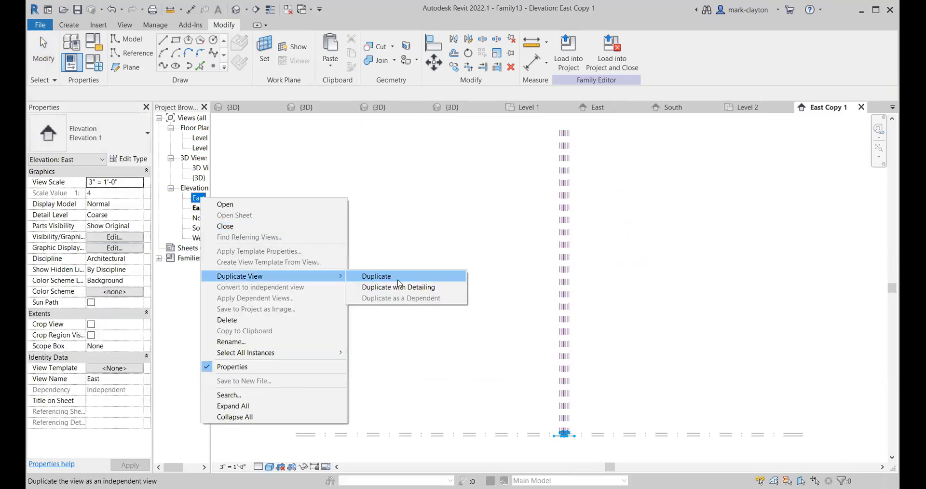
left_click(366, 276)
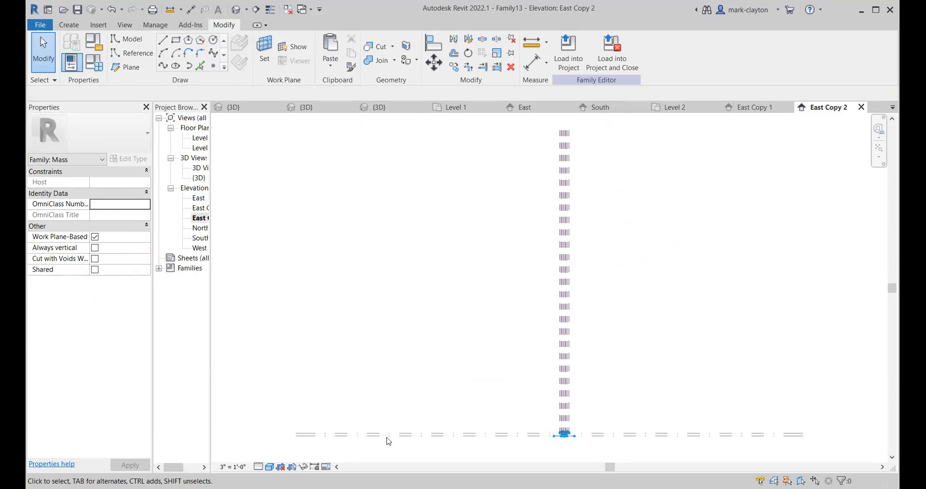
middle_click_drag(463, 418, 476, 389)
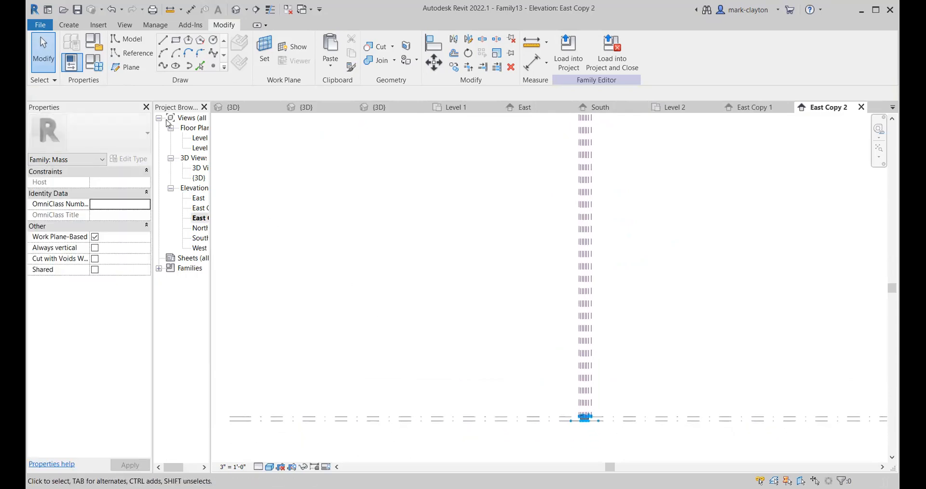
- In the original East elevation, temporarily isolate the frontmost Family12 component and clear the selection
double_click(201, 199)
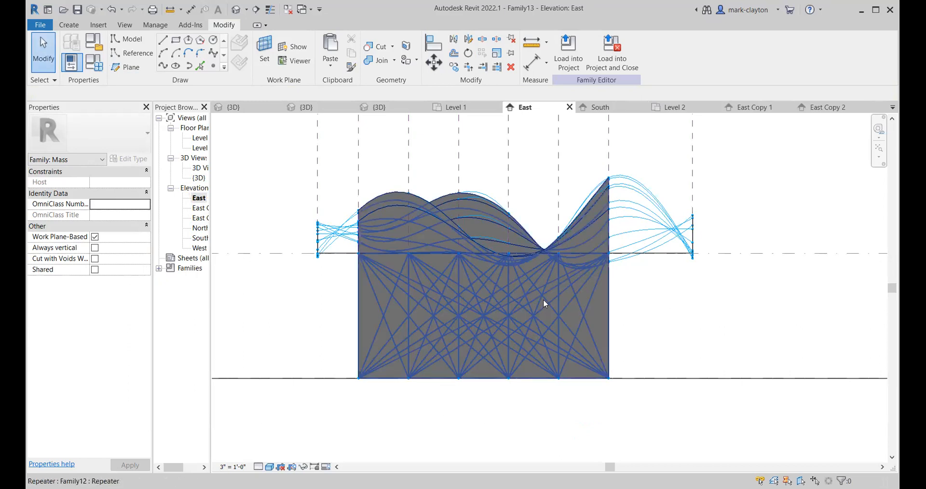
left_click(398, 195)
left_click(567, 52)
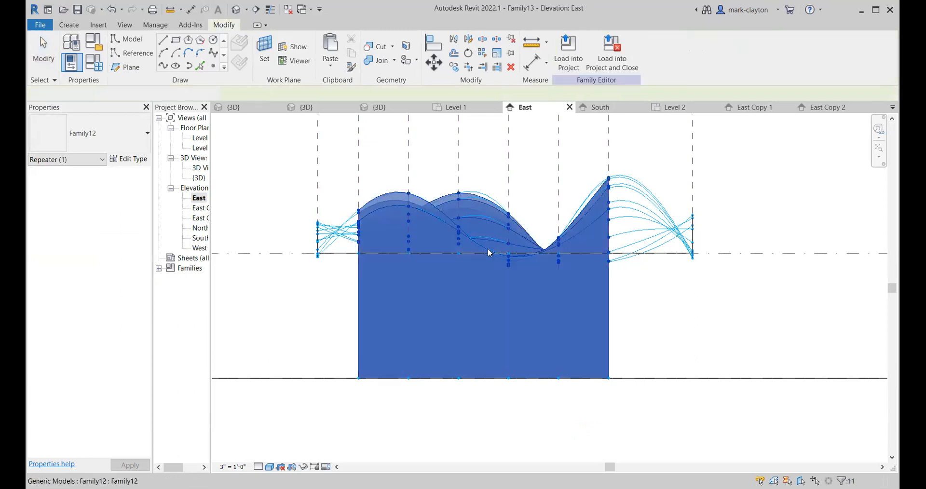
key("Escape")
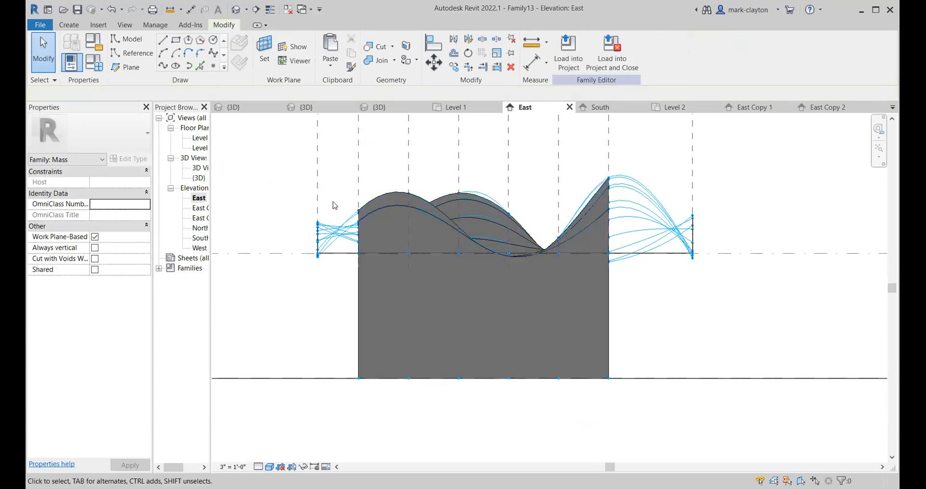
left_click(376, 212)
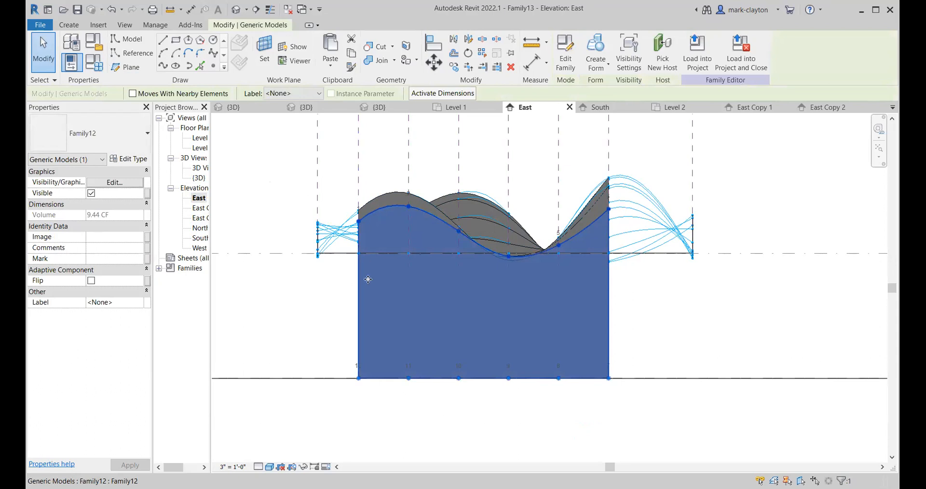
left_click(303, 466)
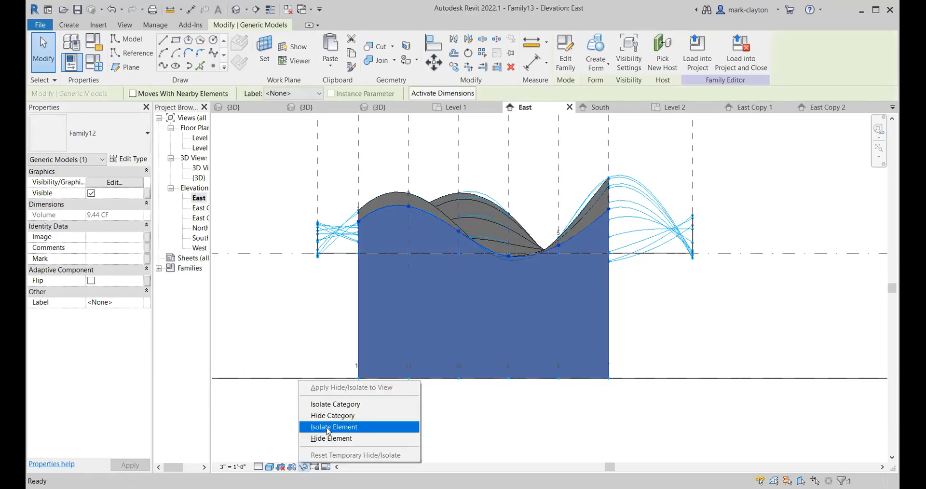
left_click(328, 427)
left_click(697, 296)
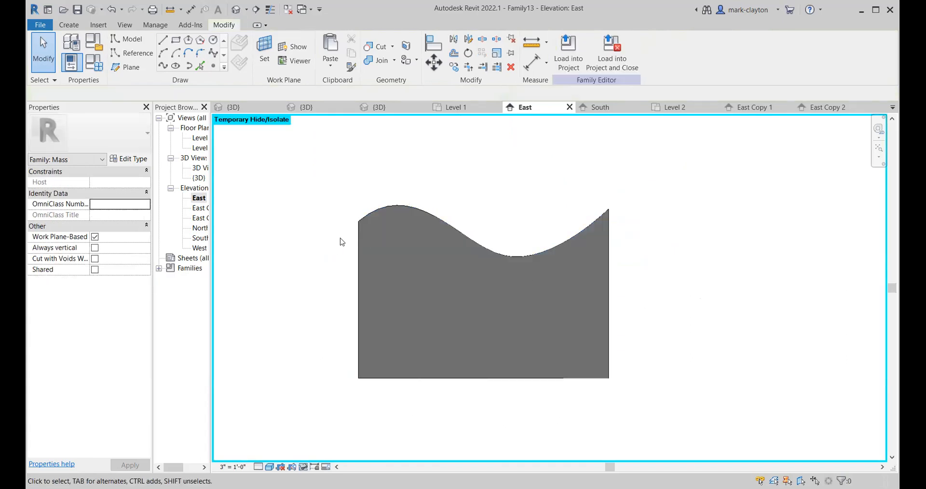
- In the East Copy 1 elevation, temporarily isolate the second Family12 component, just behind the frontmost one, and clear the selection
double_click(202, 208)
middle_click_drag(606, 391, 579, 191)
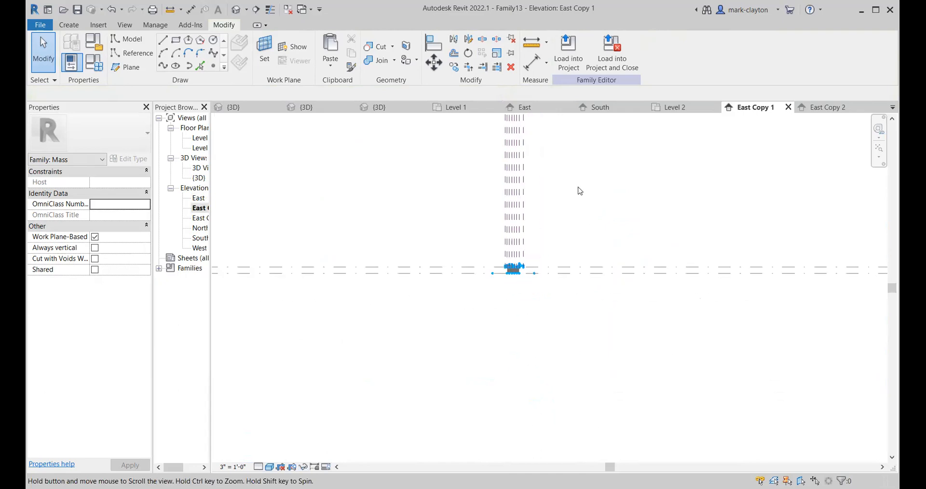
scroll(490, 306, "up", 5)
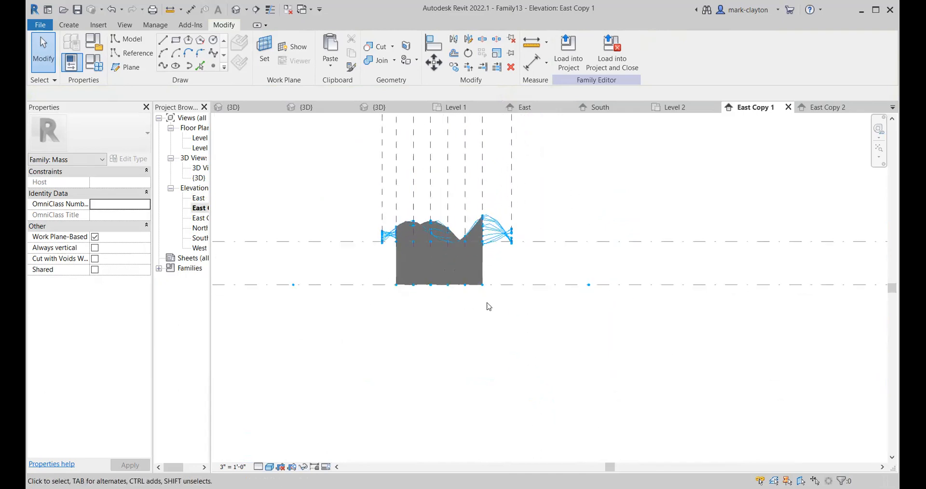
scroll(488, 306, "up", 2)
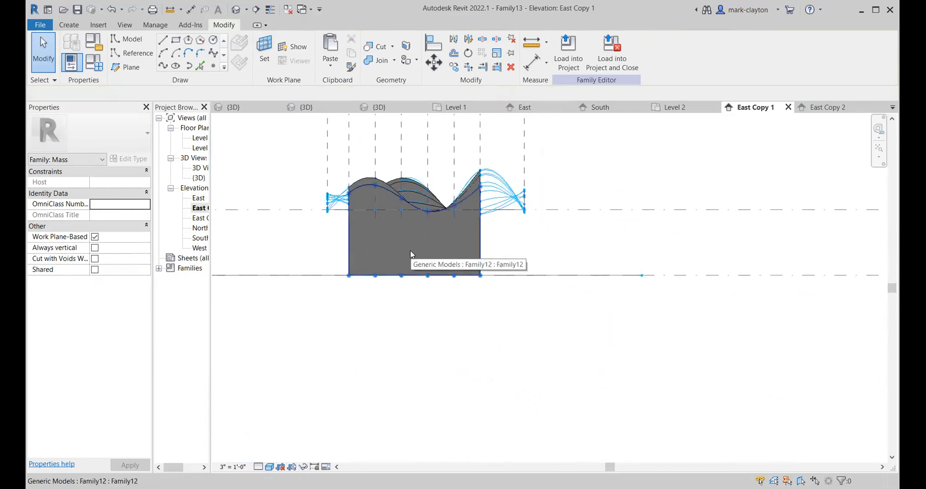
left_click(369, 183)
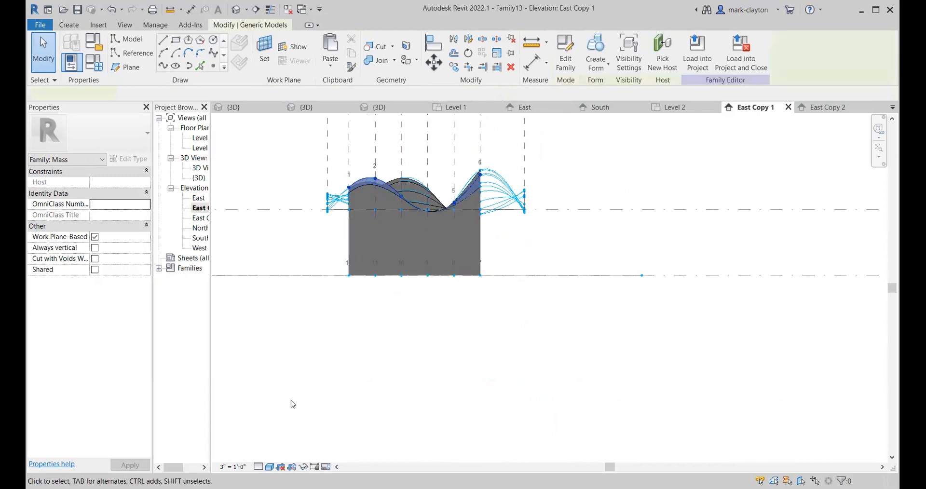
left_click(304, 467)
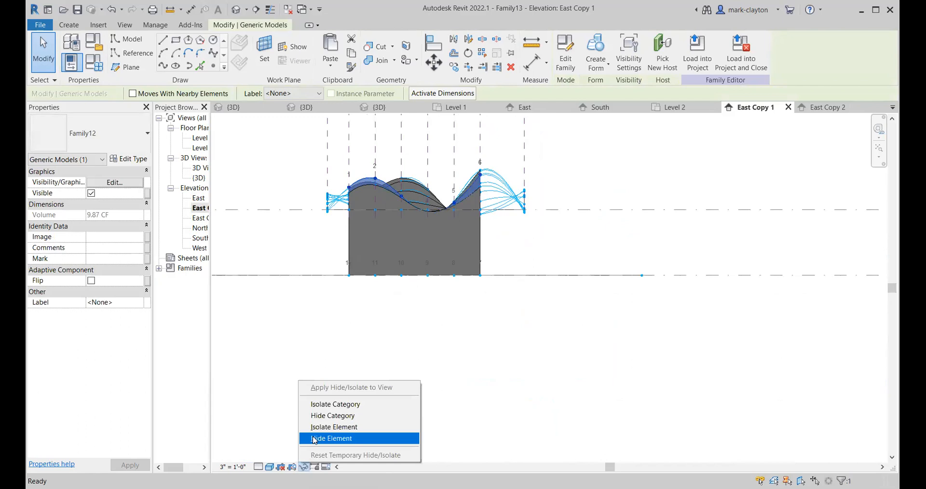
left_click(323, 426)
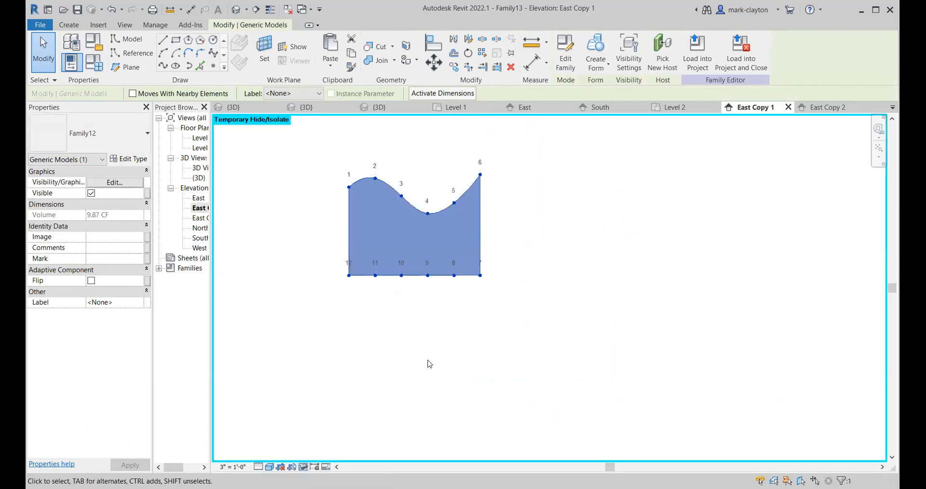
key("Escape")
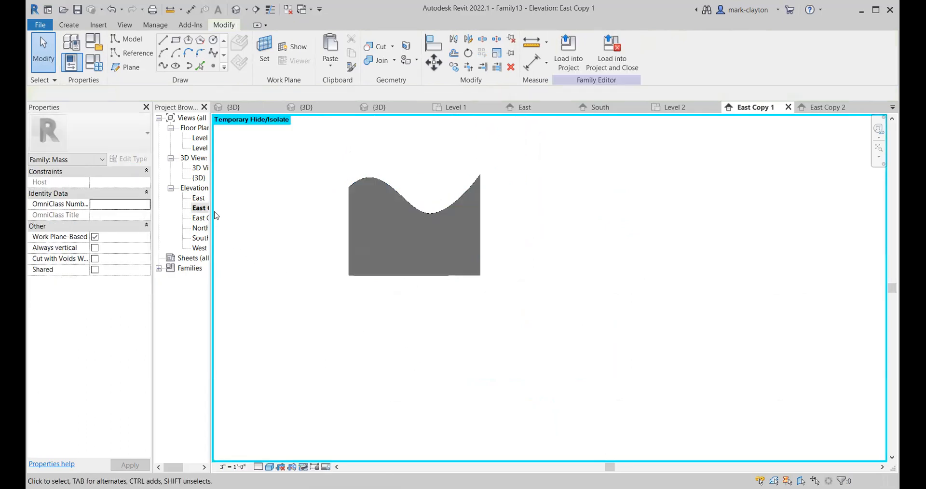
- In the East Copy 2 elevation, temporarily hide the two frontmost Family12 components
double_click(198, 218)
scroll(590, 433, "up", 3)
scroll(545, 398, "up", 6)
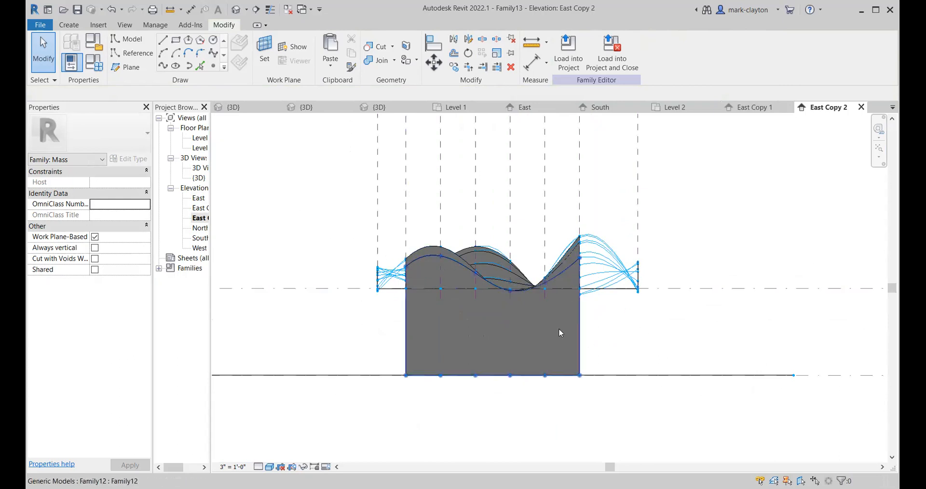
left_click(428, 256)
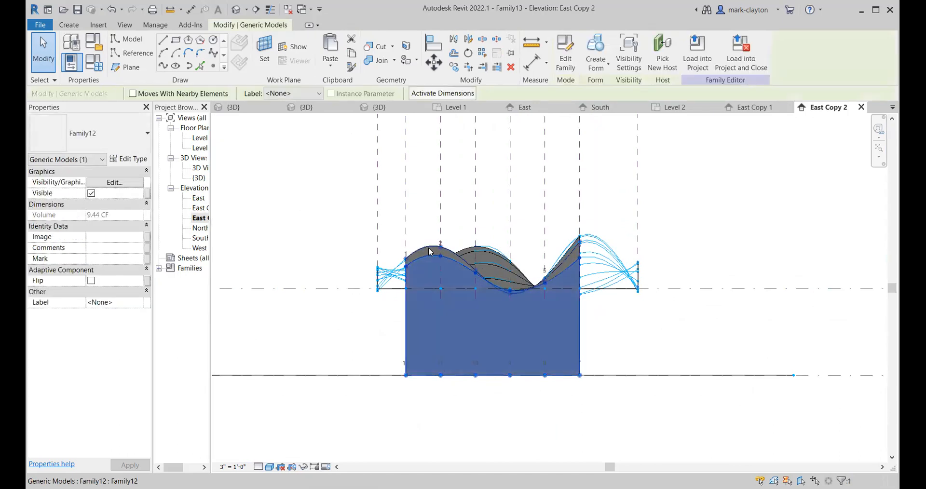
left_click(429, 249, "ctrl")
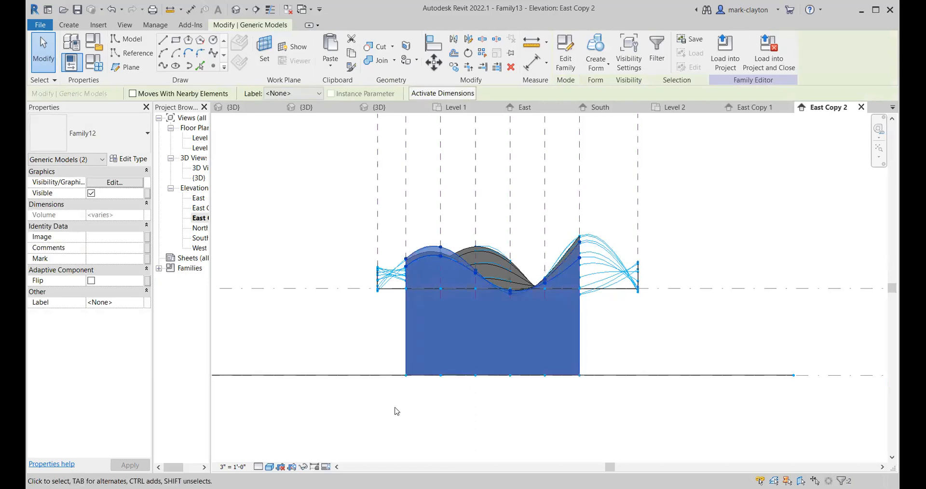
left_click(291, 467)
left_click(326, 438)
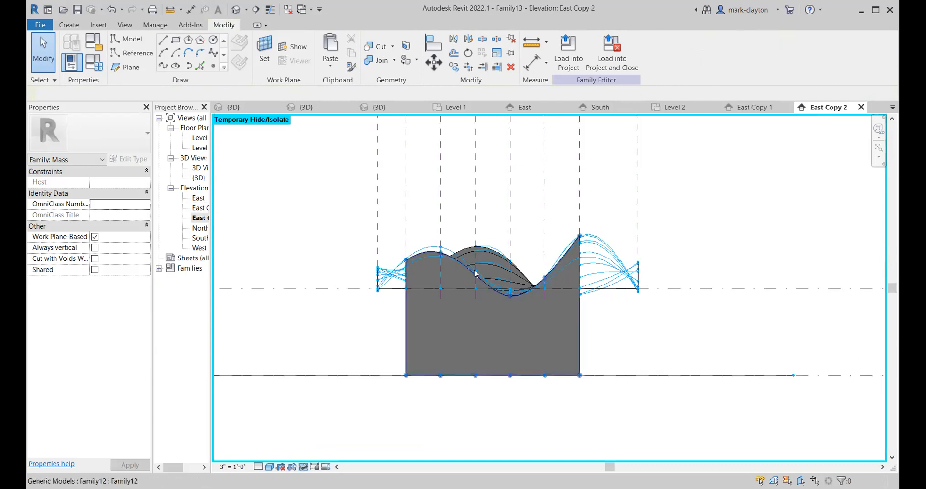
- Temporarily isolate the frontmost remaining Family12 component in East Copy 2 and clear the selection
scroll(475, 273, "up", 3)
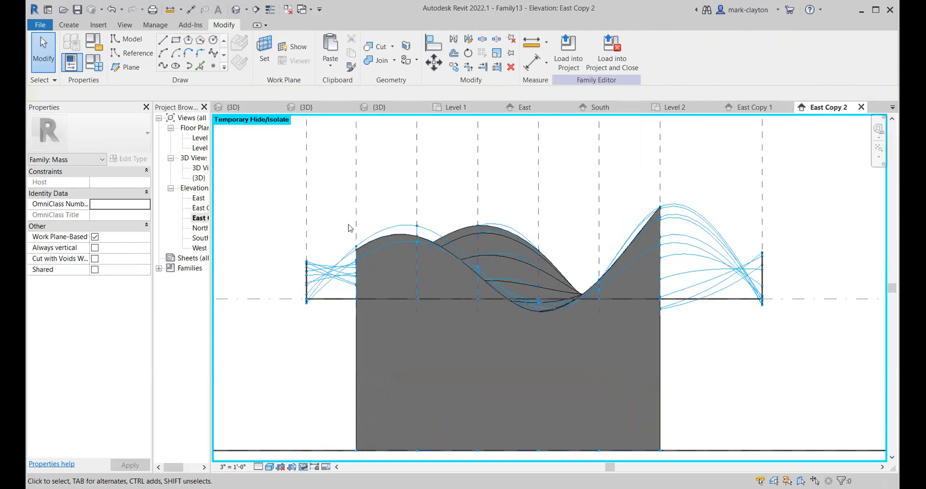
left_click(389, 238)
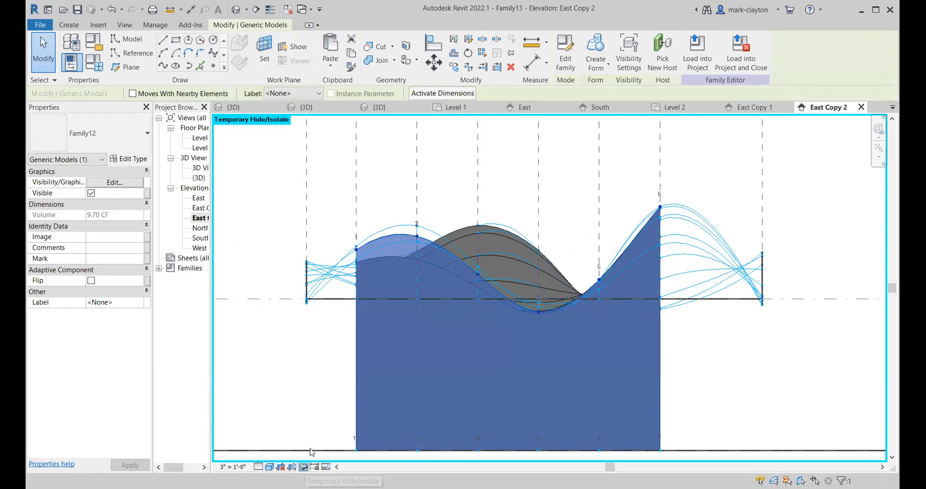
left_click(303, 466)
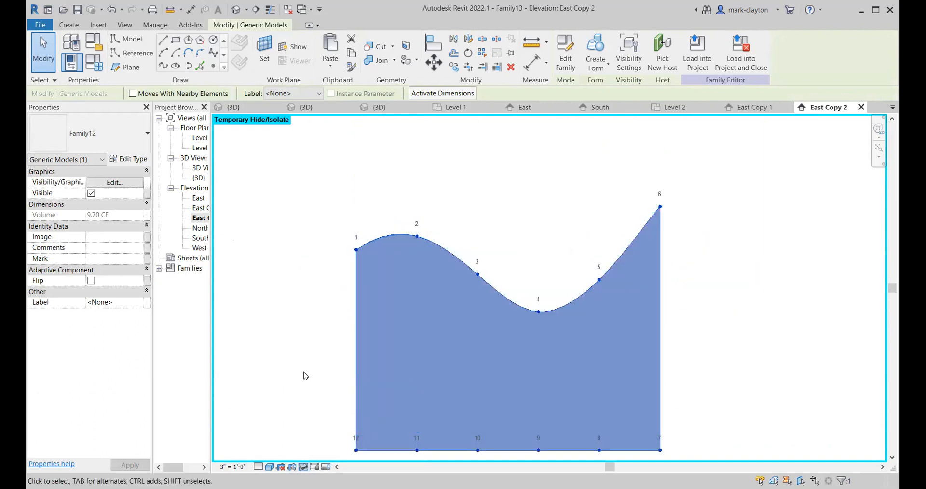
left_click(304, 374)
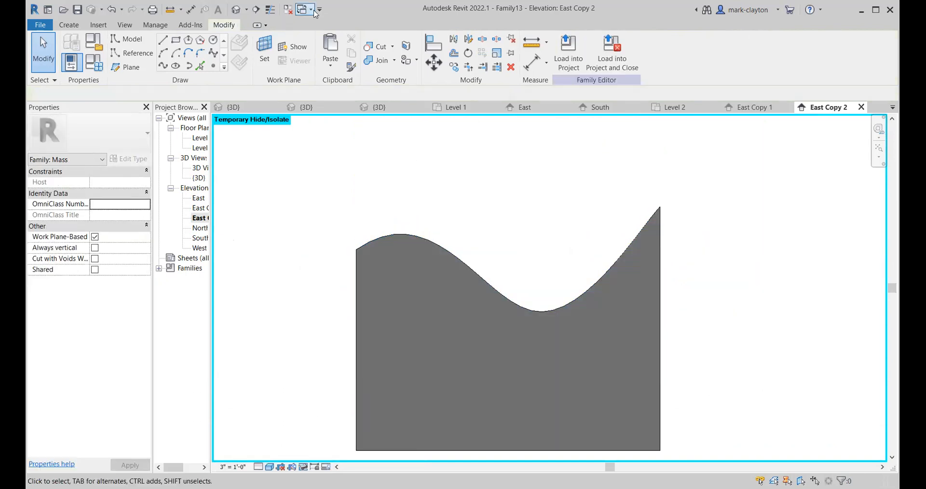
- Switch to the 3D view of the Family12 component family
left_click(312, 11)
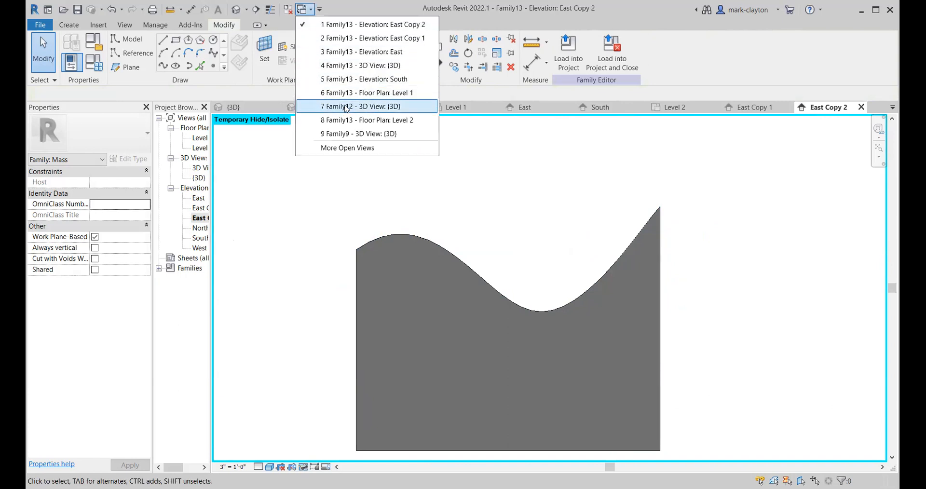
left_click(347, 107)
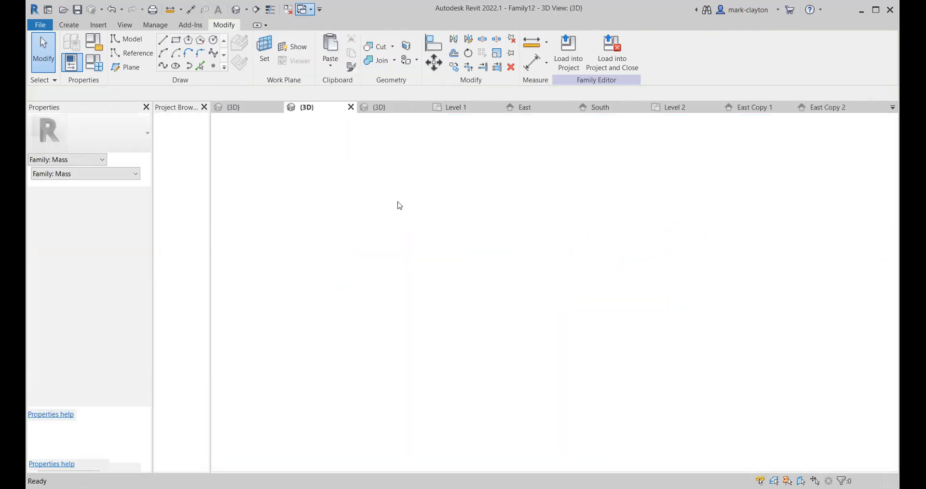
- Start a new parameter in the Family12 family's types, setting it as an instance parameter and a shared parameter
scroll(524, 343, "up", 4)
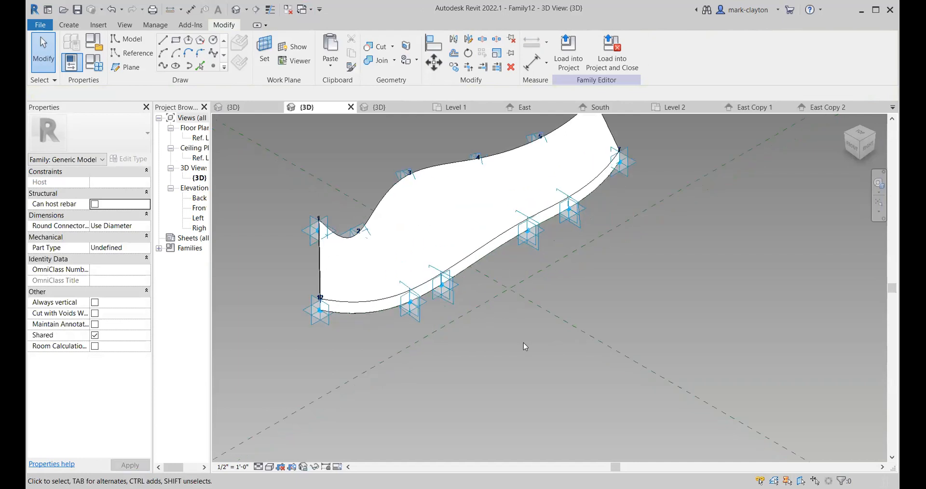
left_click(90, 63)
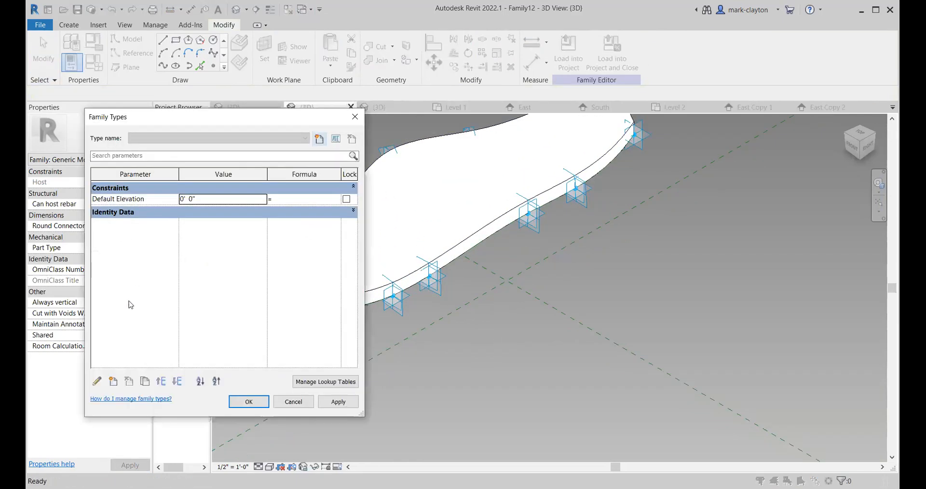
left_click(113, 382)
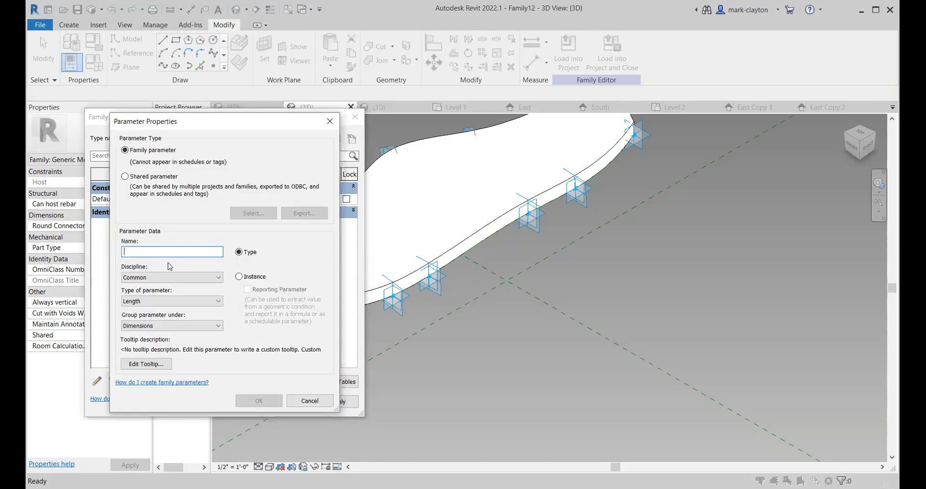
type("index")
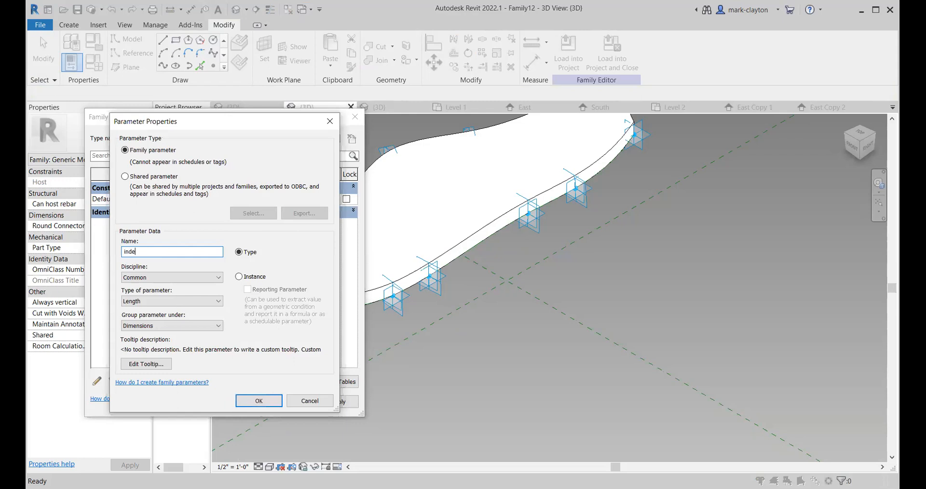
left_click(238, 278)
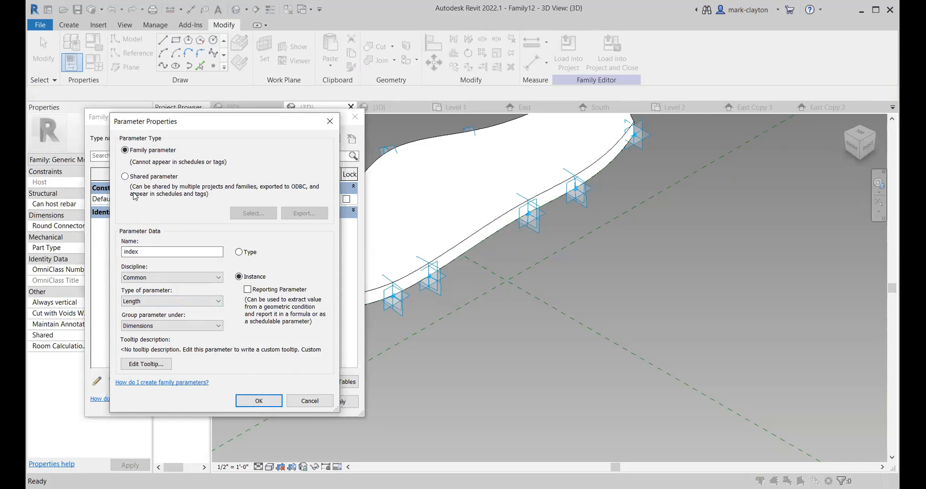
left_click(125, 176)
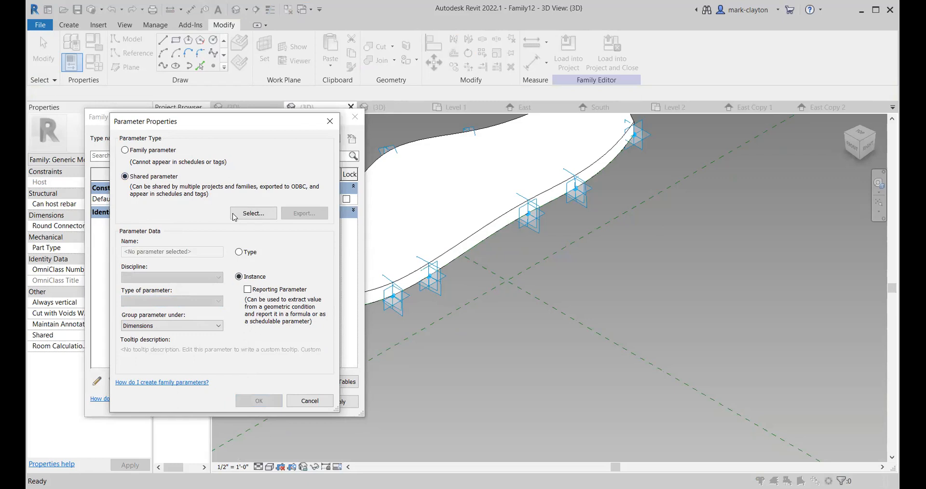
- Create a shared parameter file named arch206 on the Desktop for the new parameter
left_click(253, 214)
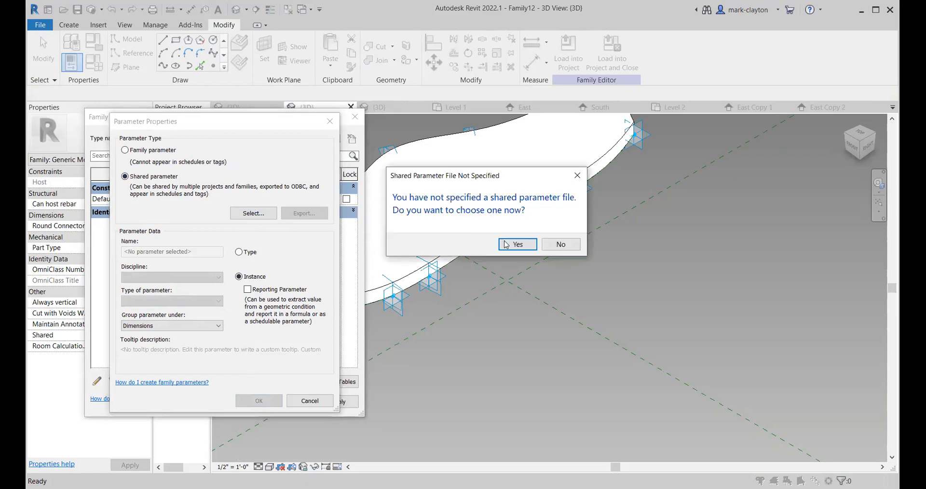
left_click(525, 245)
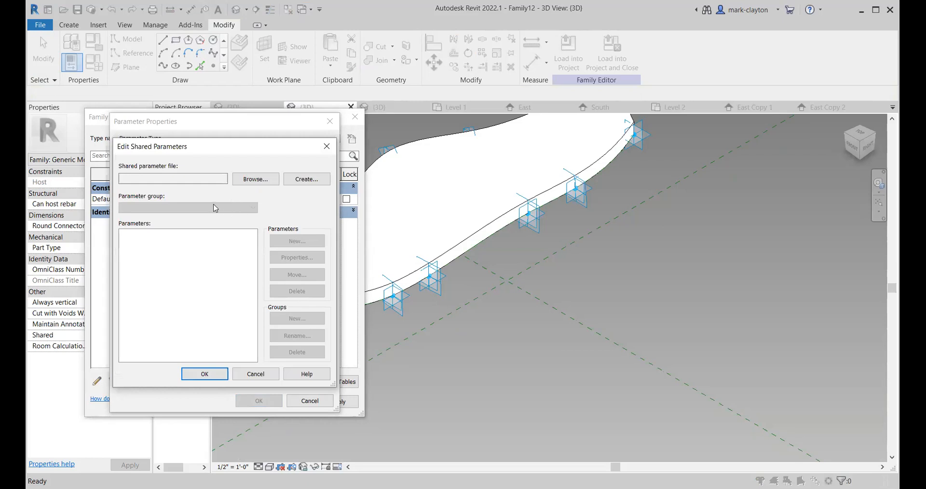
left_click(314, 182)
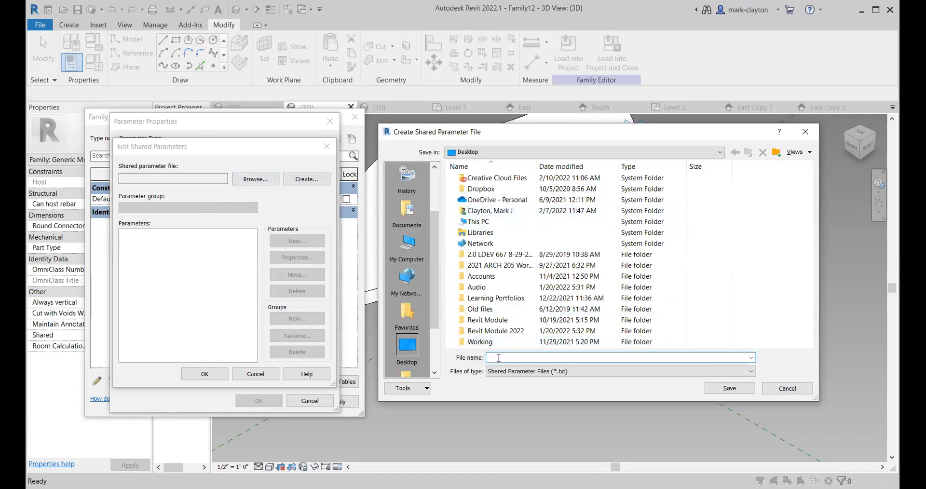
type("arch")
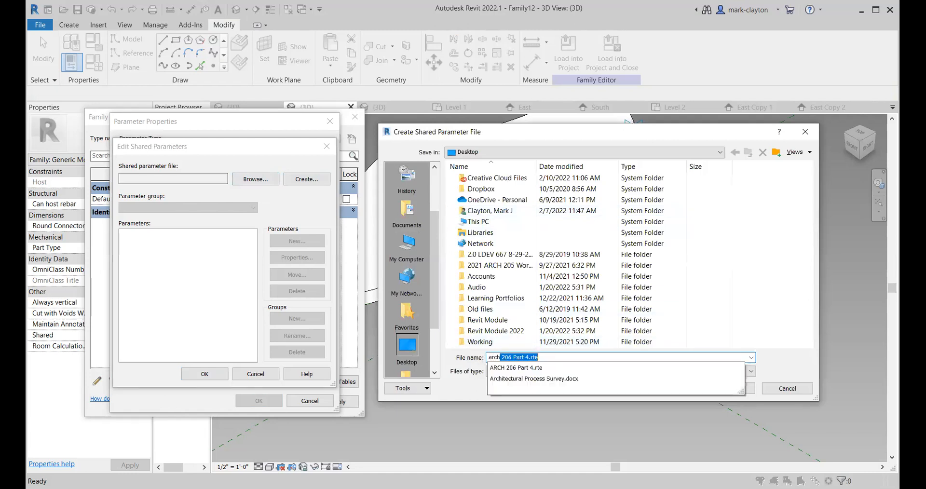
type("206")
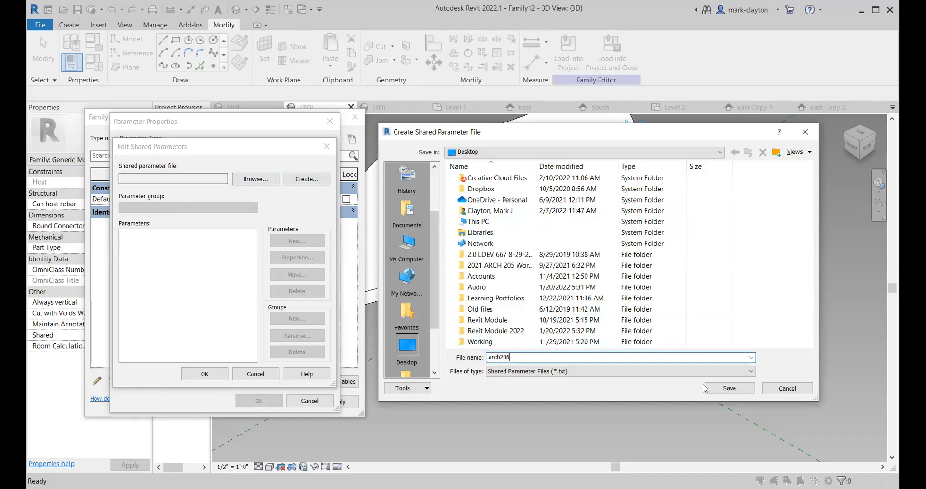
left_click(729, 388)
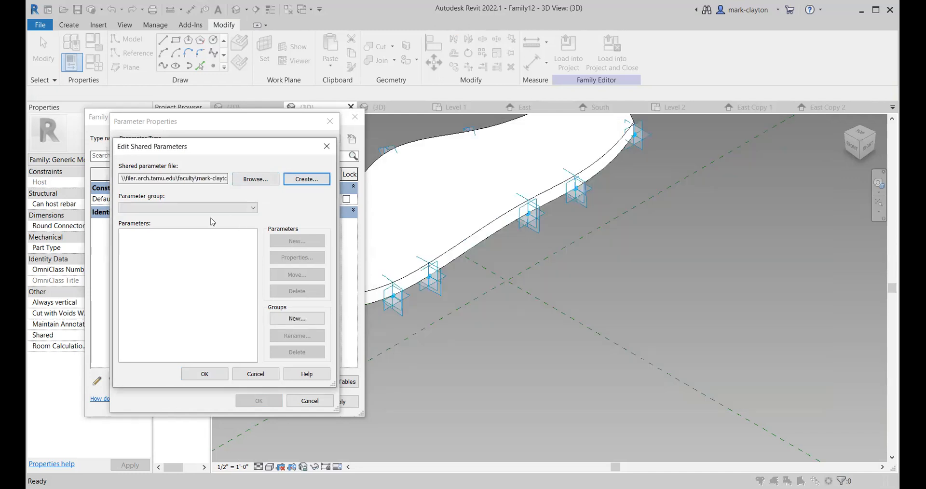
- Add a parameter group called "names" to the shared parameter file
left_click(296, 318)
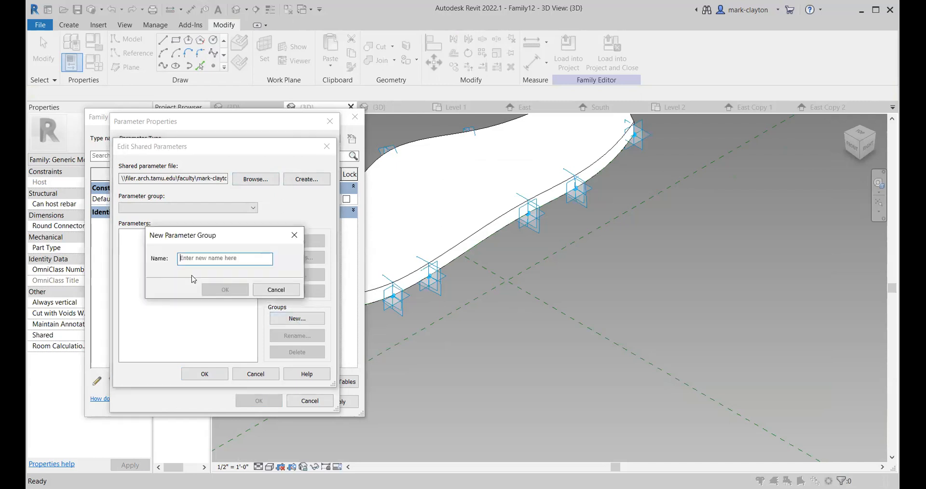
type("names")
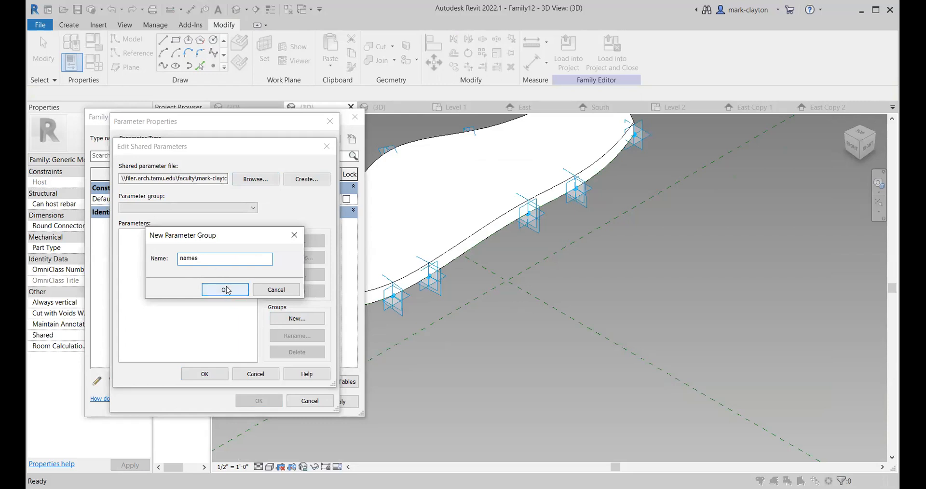
left_click(227, 290)
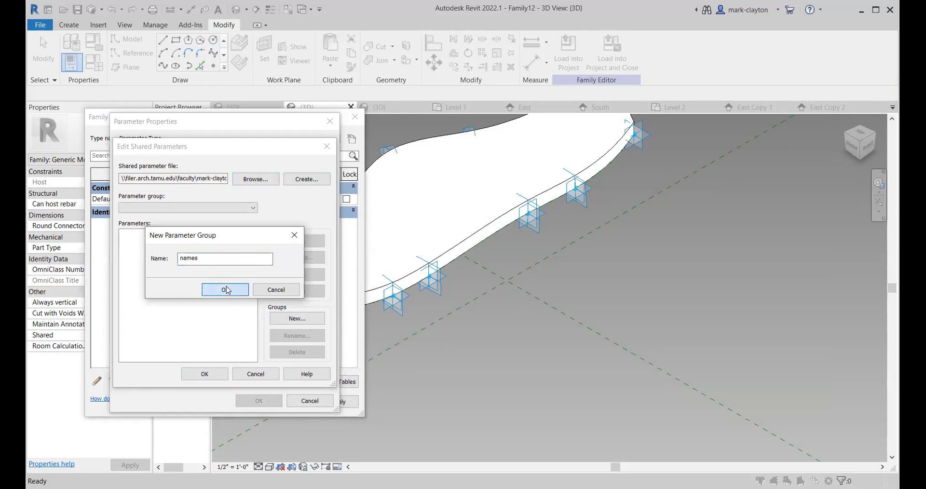
- Create a shared parameter named ID in the names group, with Common discipline and Text as its type
left_click(297, 240)
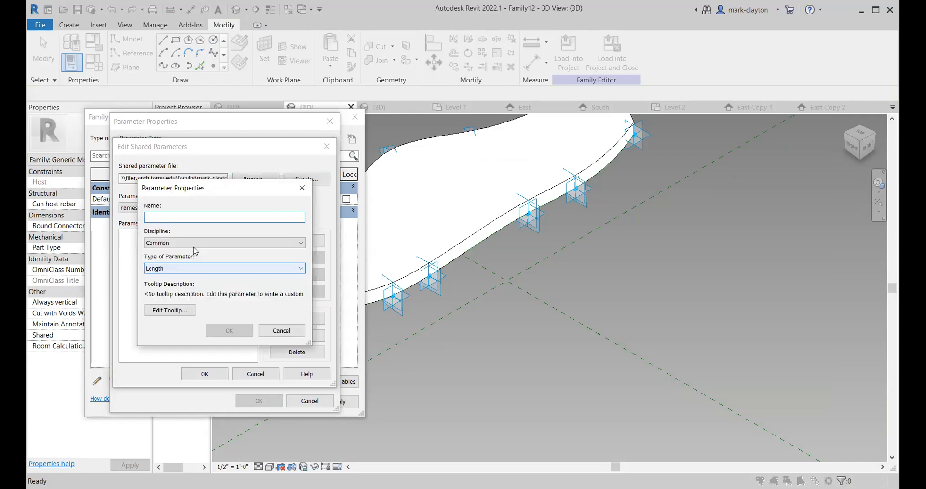
left_click(186, 269)
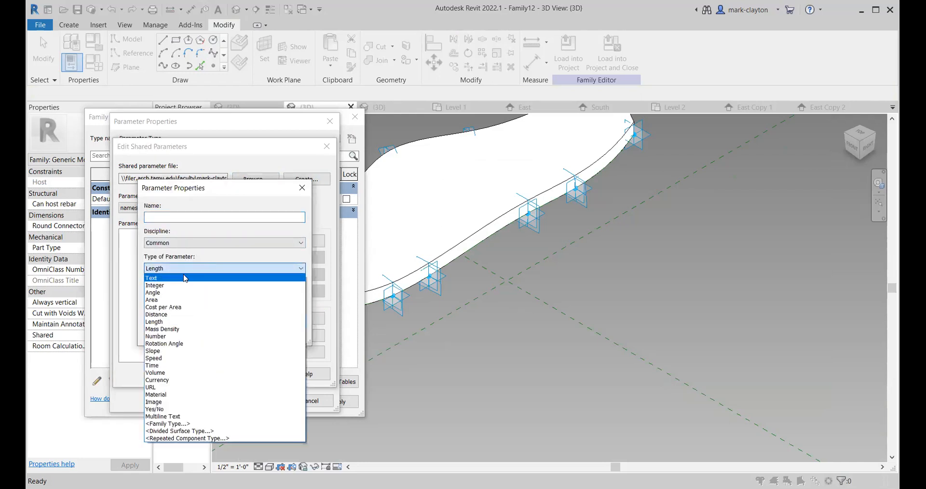
left_click(185, 278)
left_click(171, 217)
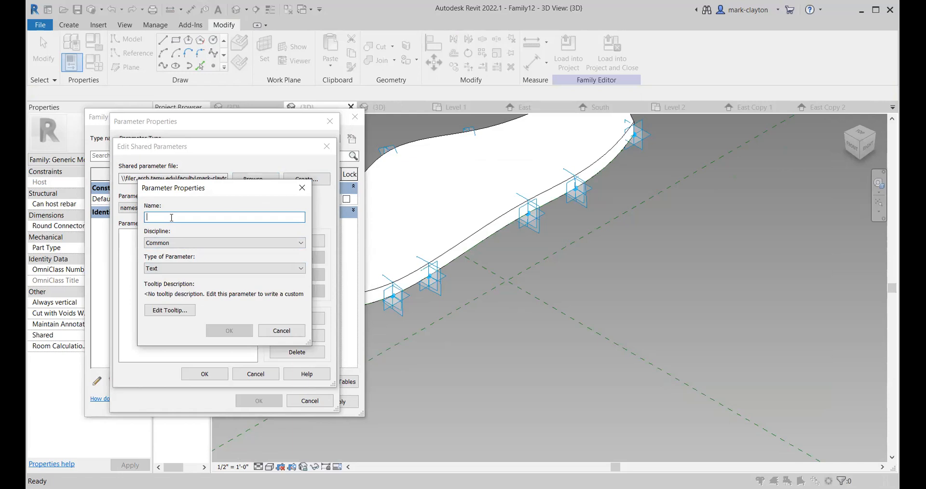
type("p")
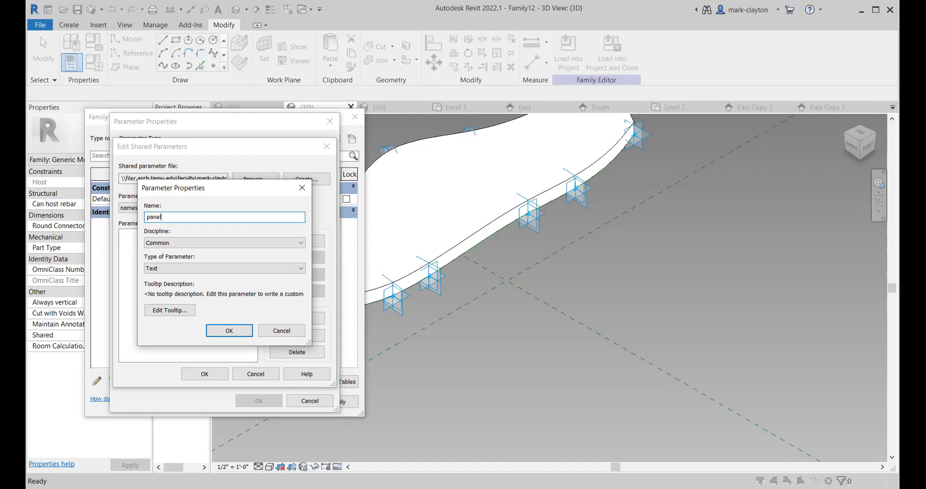
key("BackSpace")
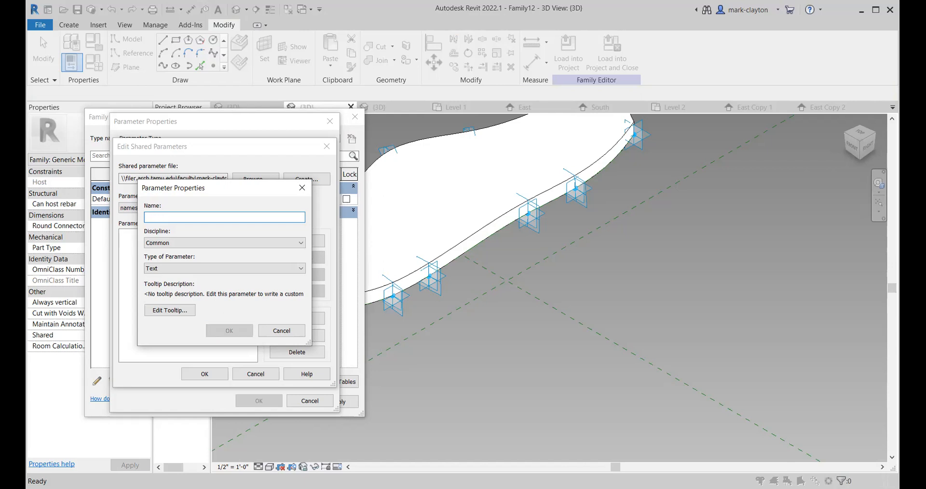
type("ID")
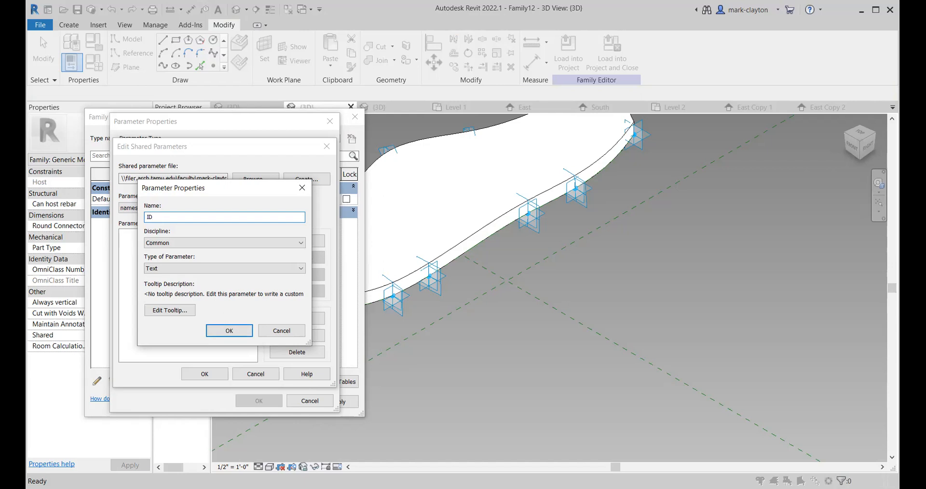
left_click(239, 330)
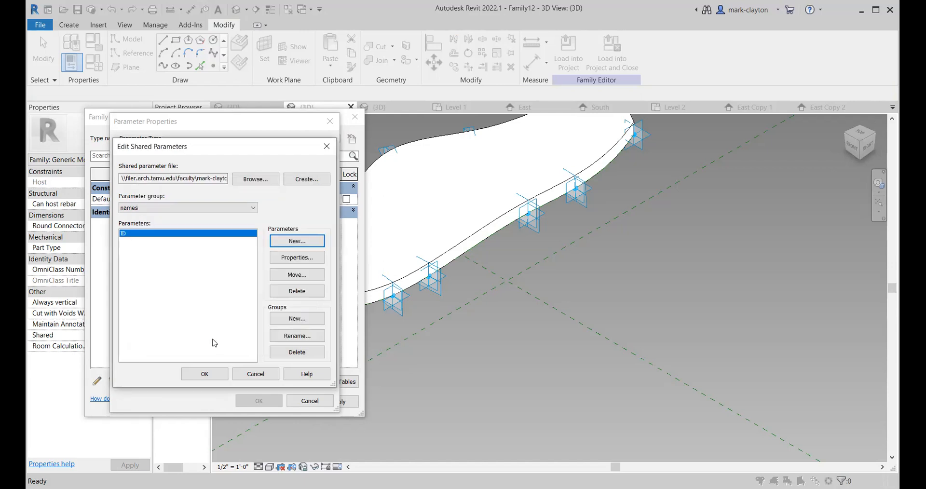
- Assign the shared ID parameter to Family12 as an instance parameter grouped under Text, and accept the family types
left_click(213, 377)
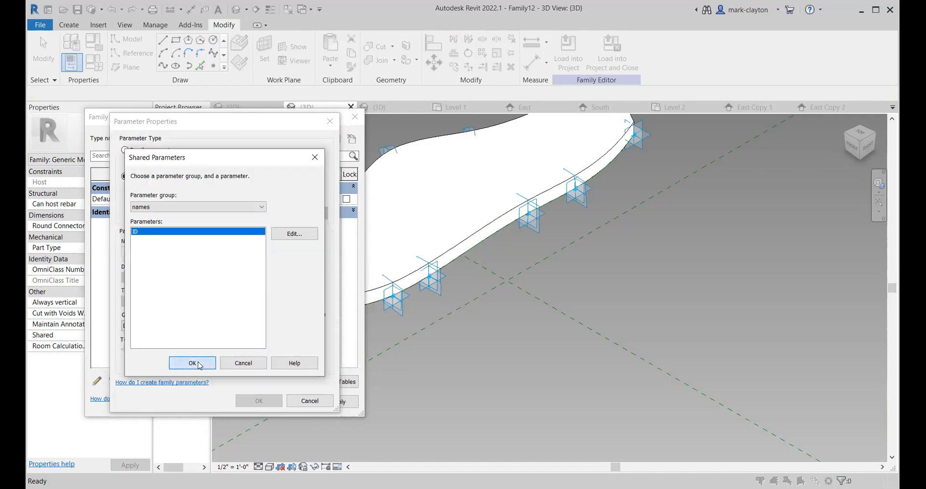
left_click(192, 363)
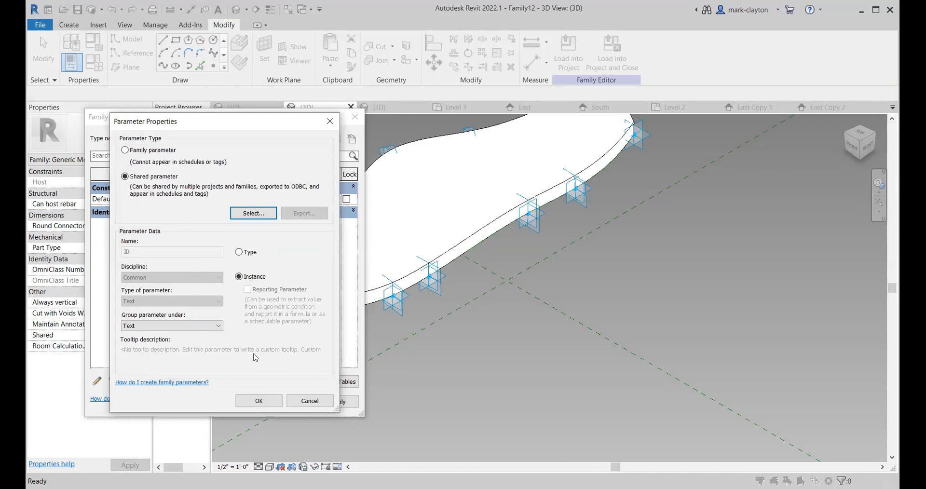
left_click(264, 401)
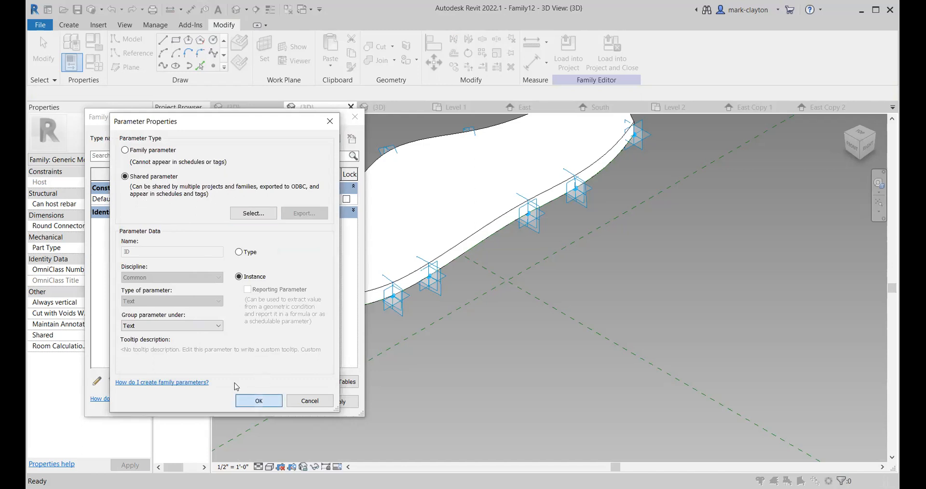
left_click(249, 402)
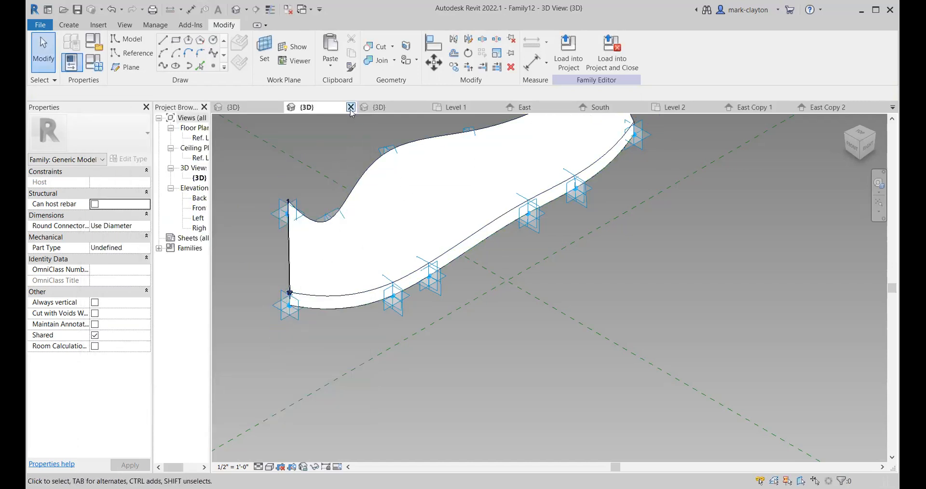
- Load Family12 into Family13, overwriting the existing version and its parameter values
left_click(574, 52)
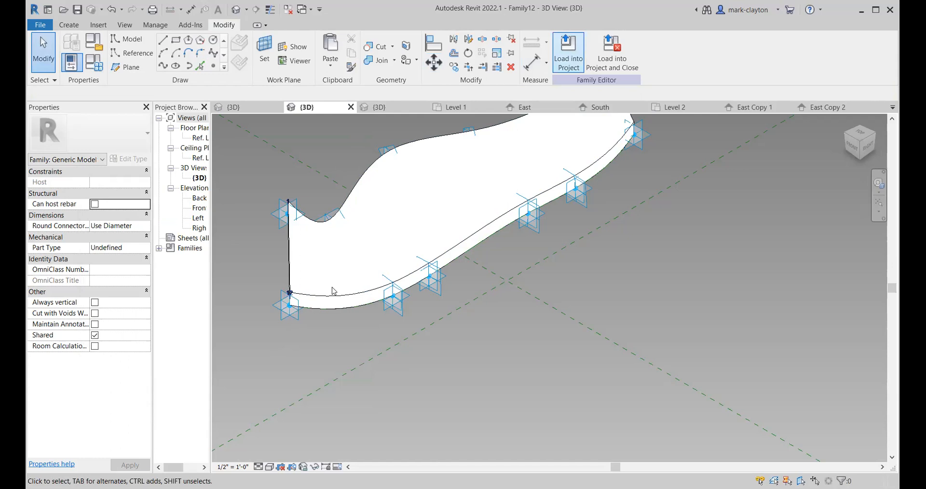
left_click(433, 339)
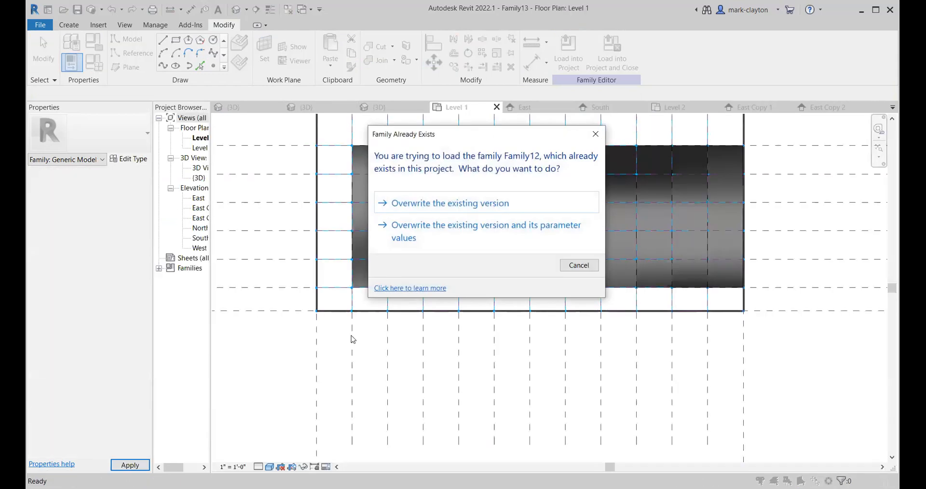
left_click(472, 231)
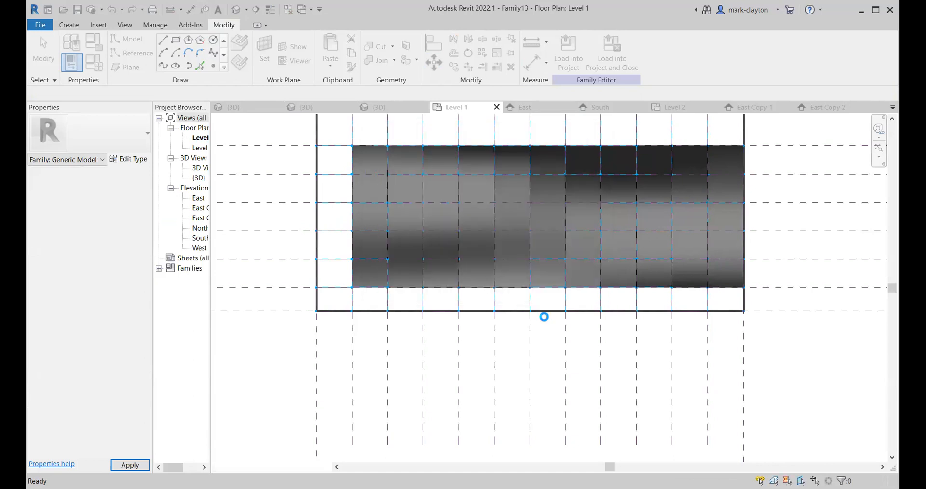
- In the Level 1 plan, set the ID of the rightmost Family12 component to 1
left_click(728, 287)
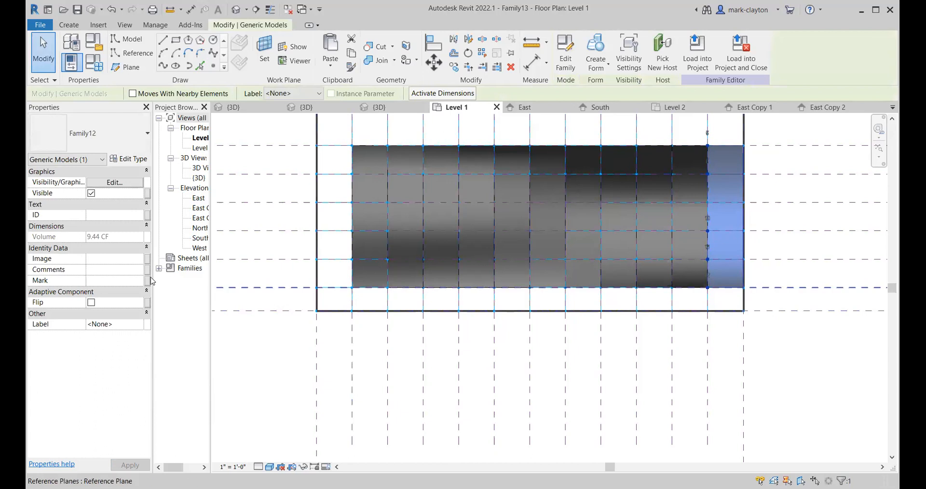
left_click(97, 216)
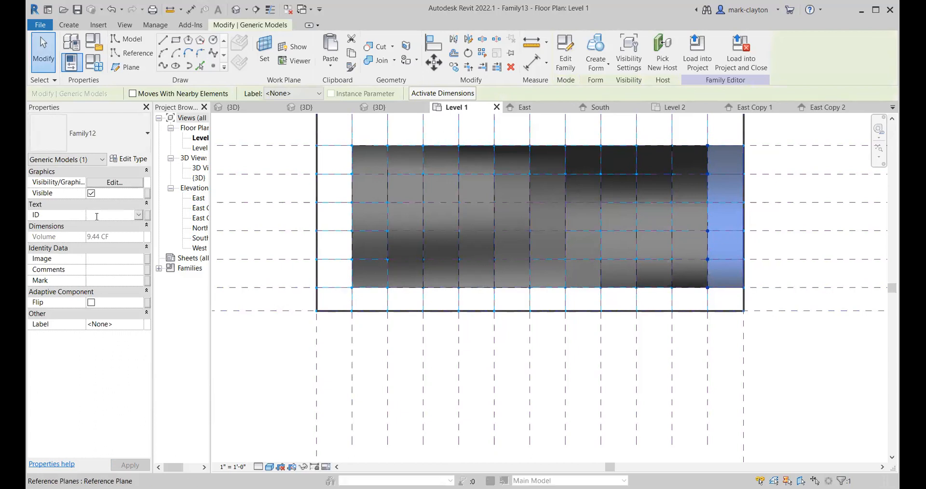
type("1")
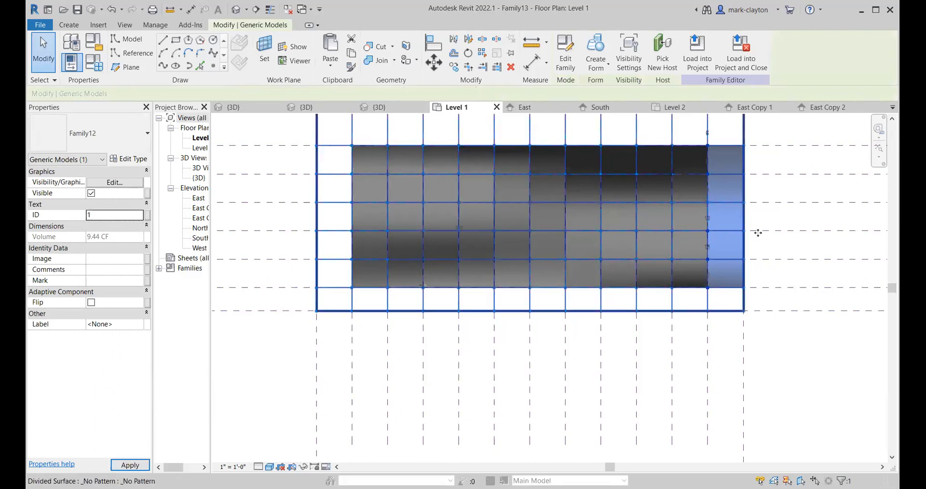
- Set the ID of the second Family12 component from the right to 2, and select the third one
left_click(693, 293)
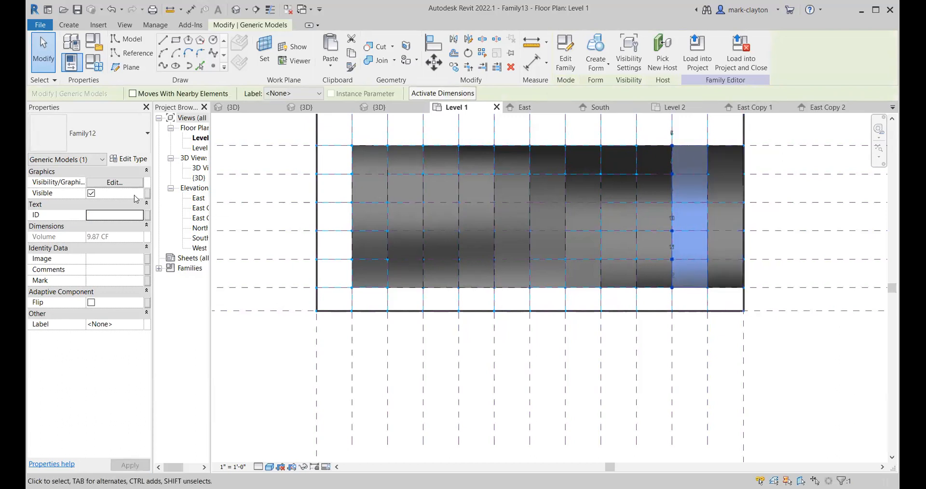
left_click(115, 215)
type("2")
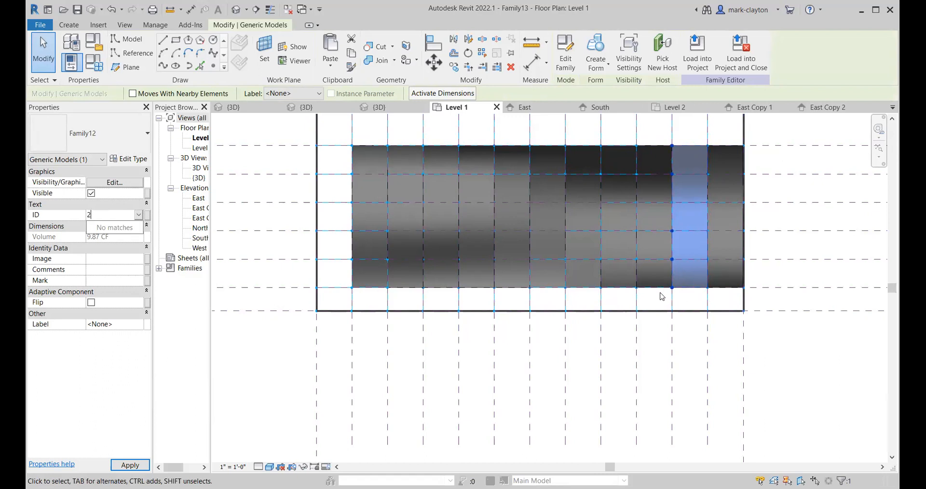
left_click(661, 296)
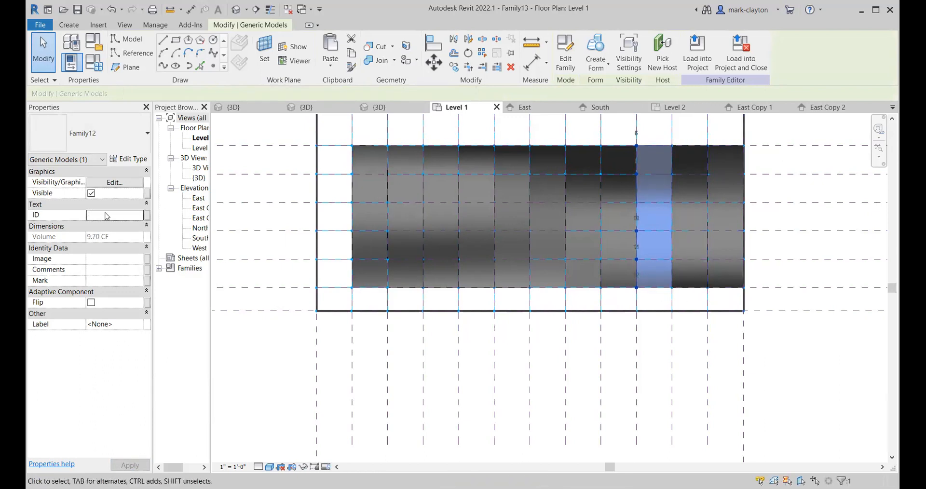
- Set the ID of the third Family12 component from the right to 3 and the fourth to 4
left_click(110, 215)
type("3")
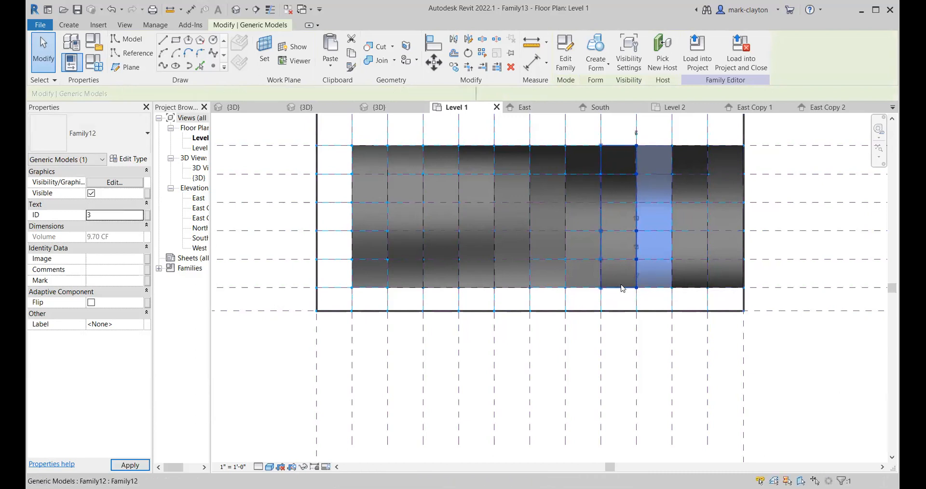
left_click(622, 288)
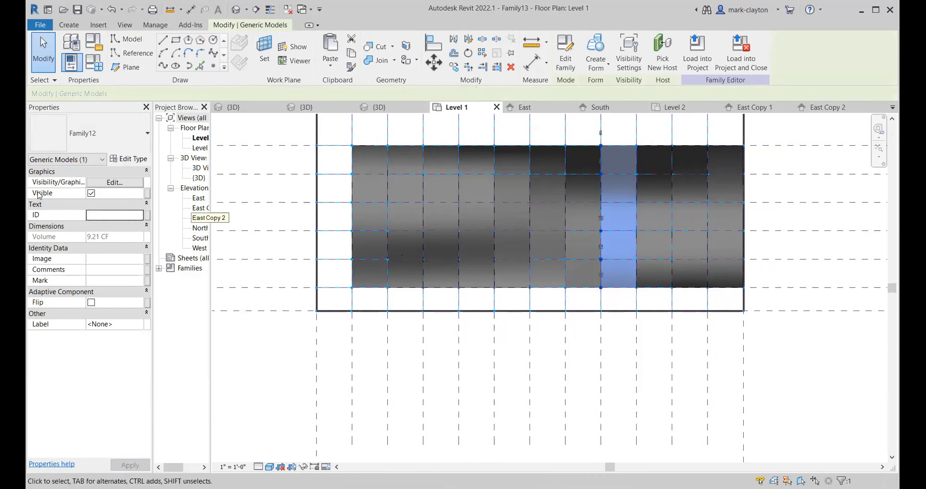
left_click(97, 216)
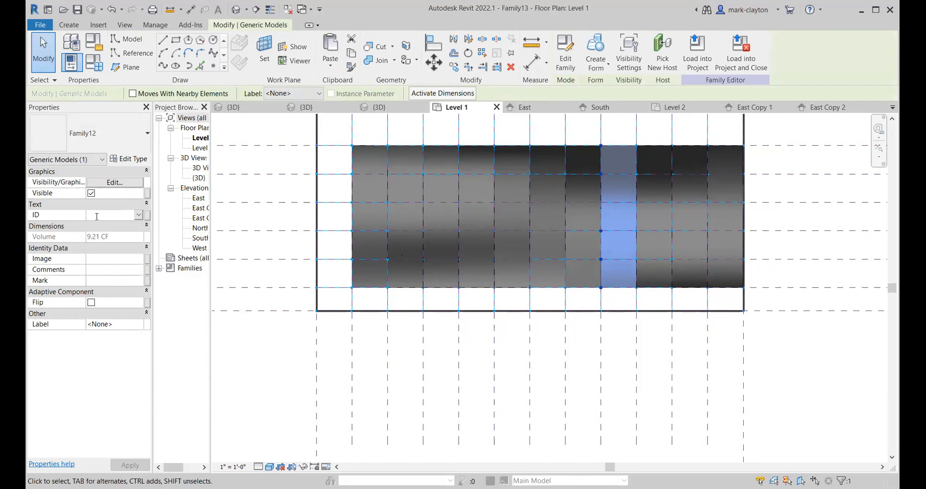
type("4")
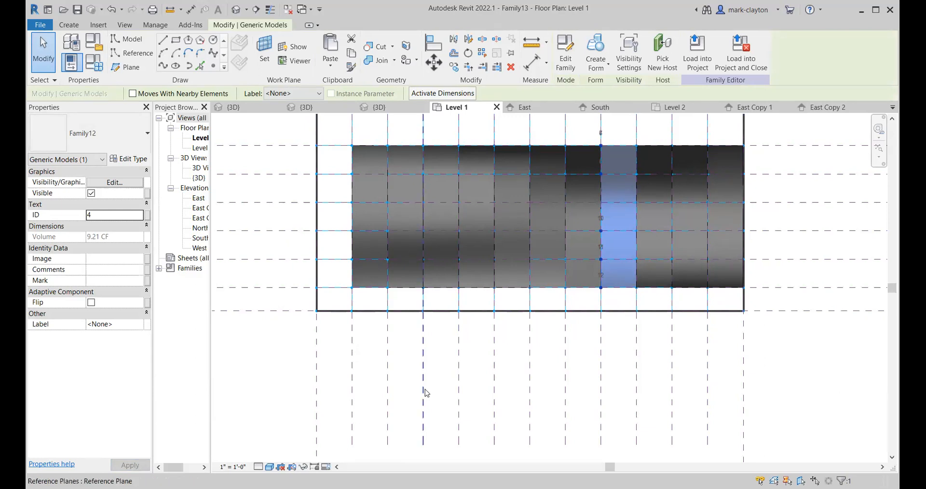
left_click(798, 387)
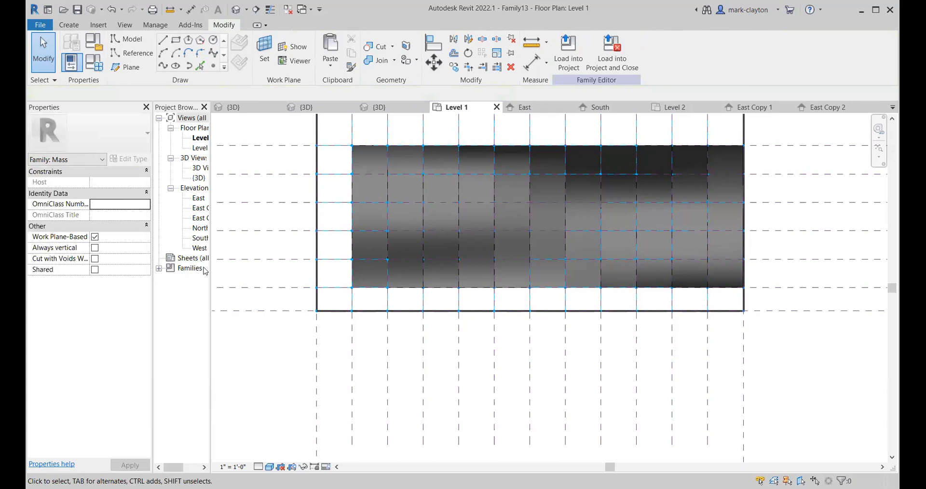
- Open the East elevation and select the frontmost Family12 profile to check its ID value
double_click(199, 198)
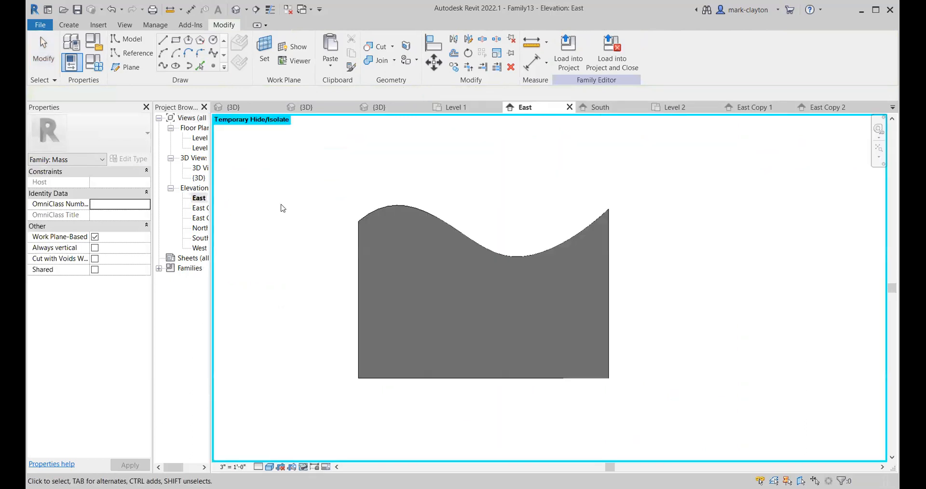
left_click(420, 211)
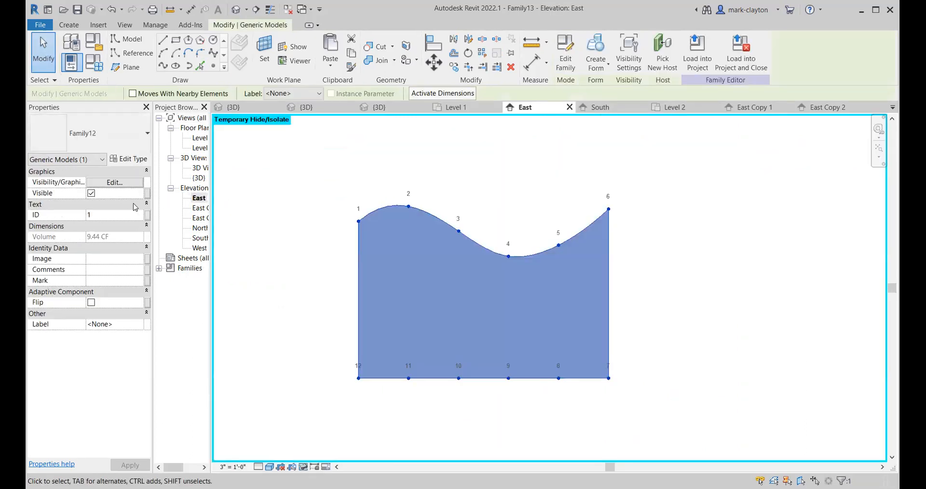
left_click(258, 189)
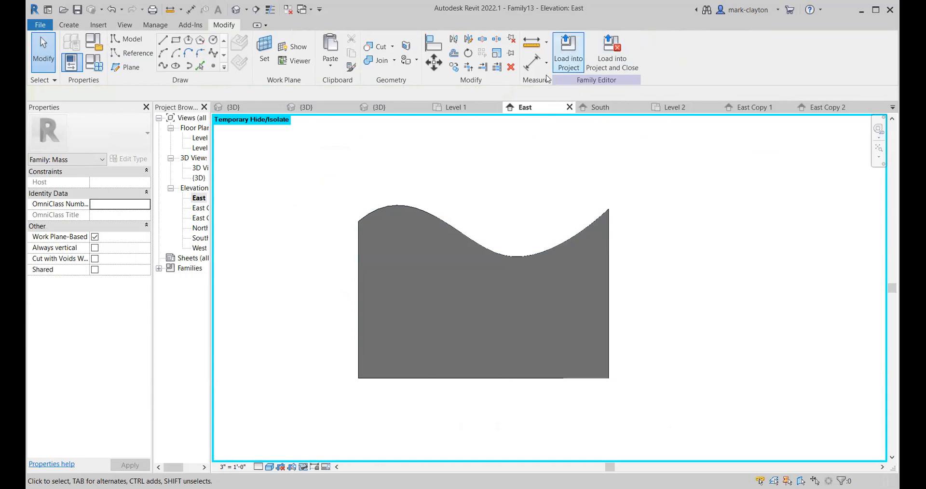
left_click(571, 55)
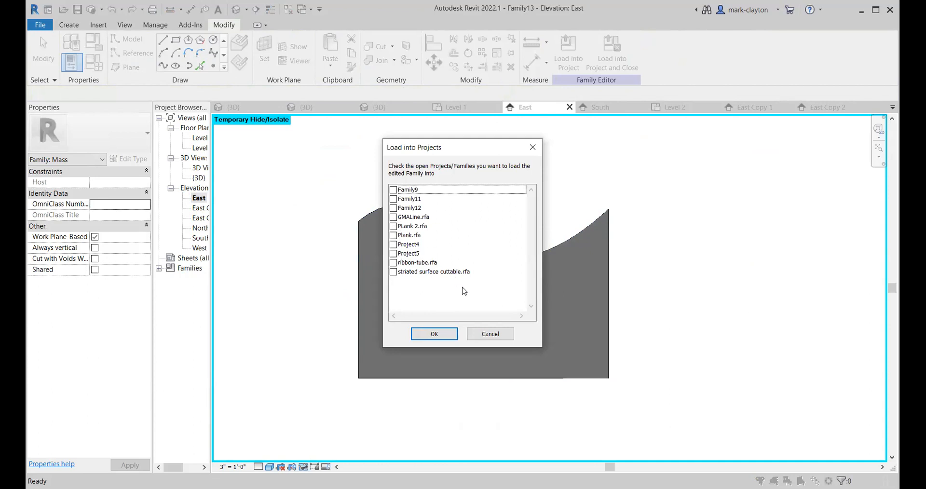
left_click(489, 334)
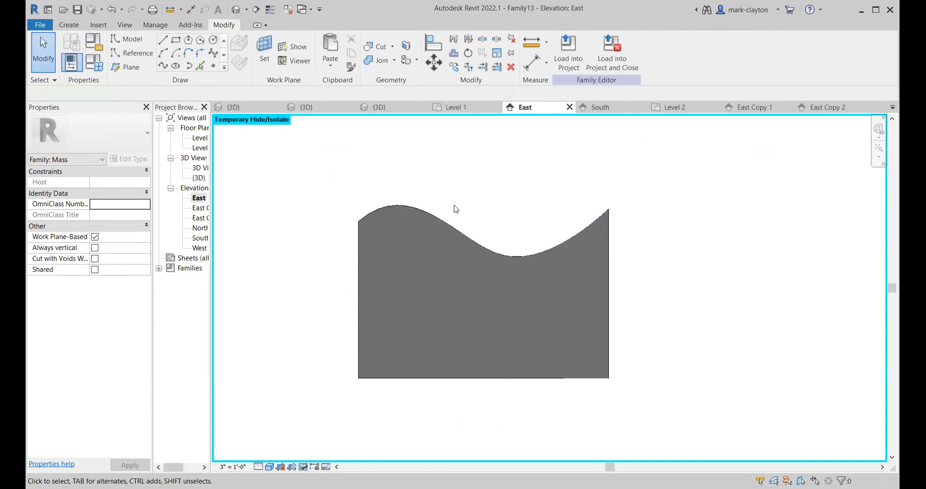
left_click(417, 219)
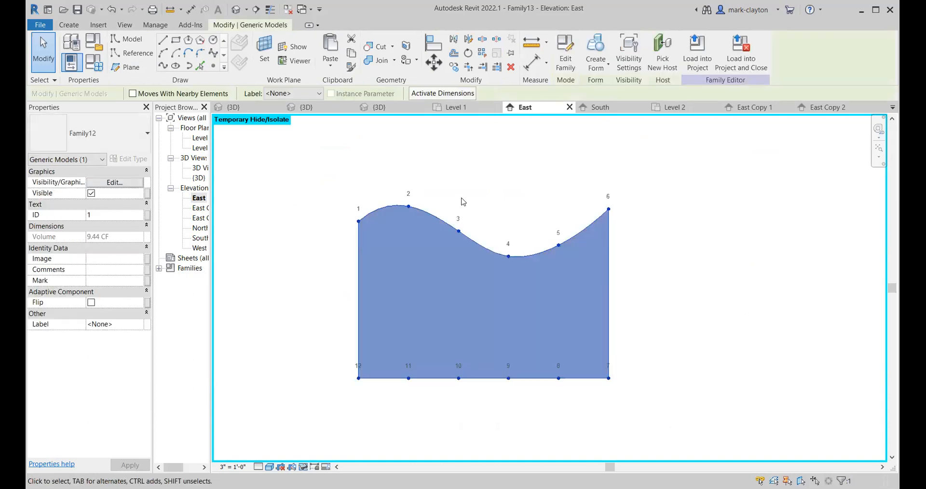
left_click(383, 147)
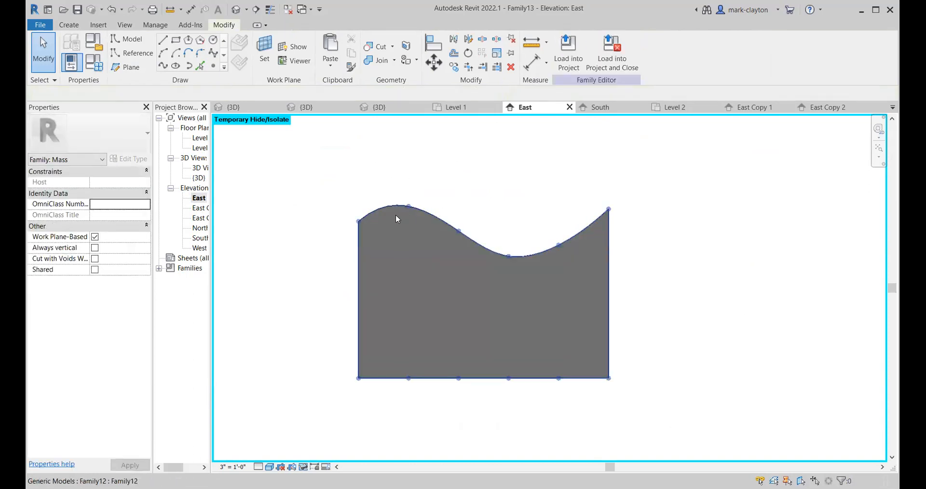
left_click(396, 216)
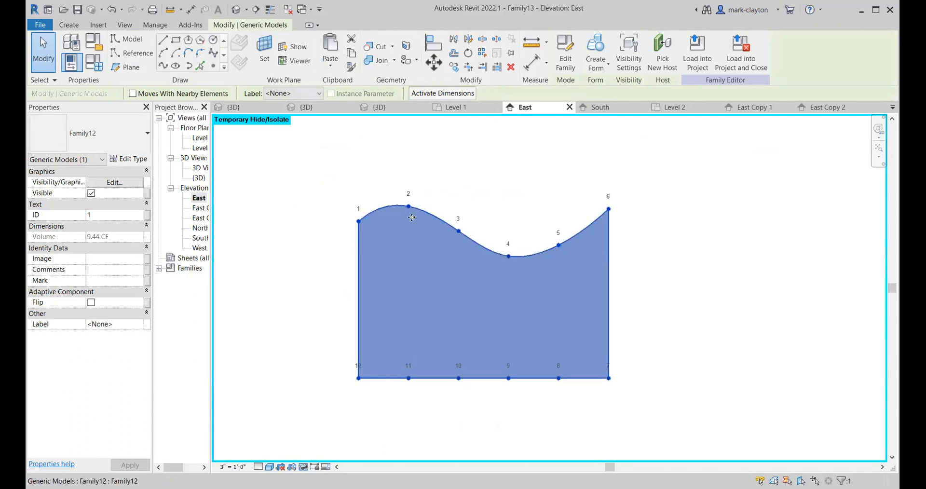
left_click(316, 212)
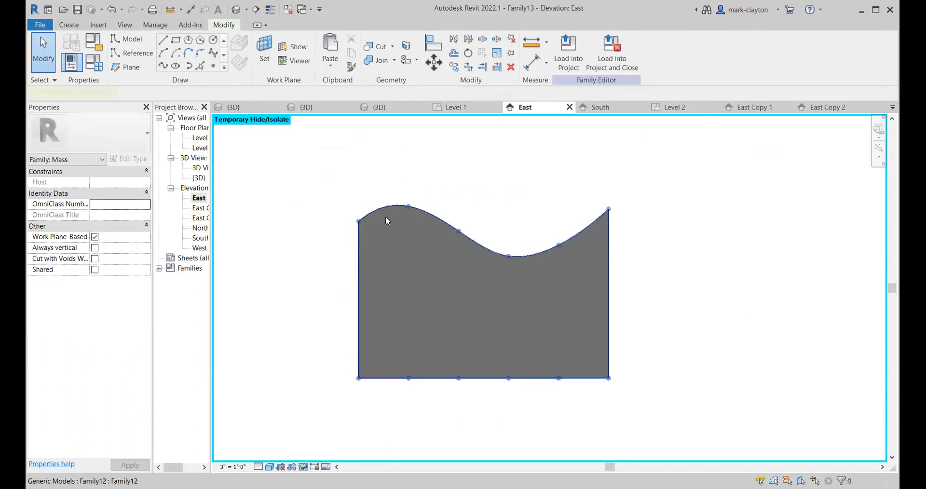
left_click(386, 220)
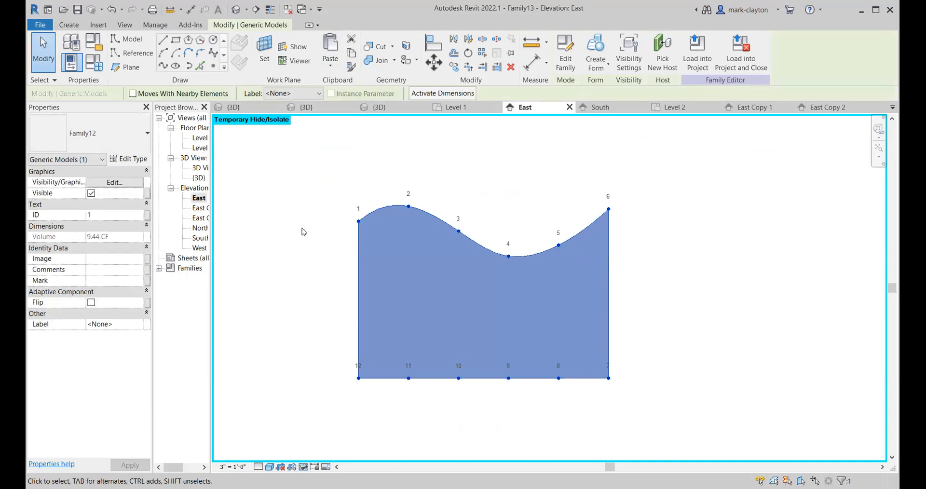